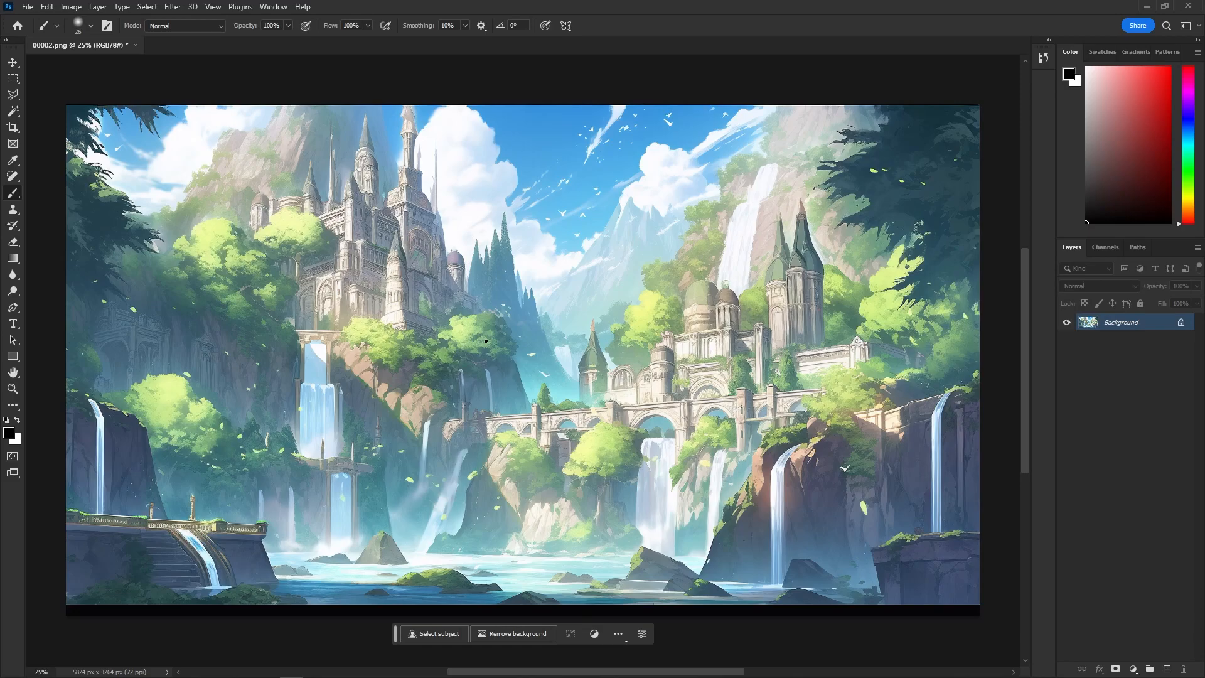
Crop the image to remove the black strips along its upper and lower edges.
key("c")
left_click_drag(523, 616, 522, 603)
left_click_drag(523, 104, 523, 107)
key("Return")
Select the sky and clouds between the left tree and the mountain with the Magic Wand.
scroll(248, 255, "up", 5)
key("w")
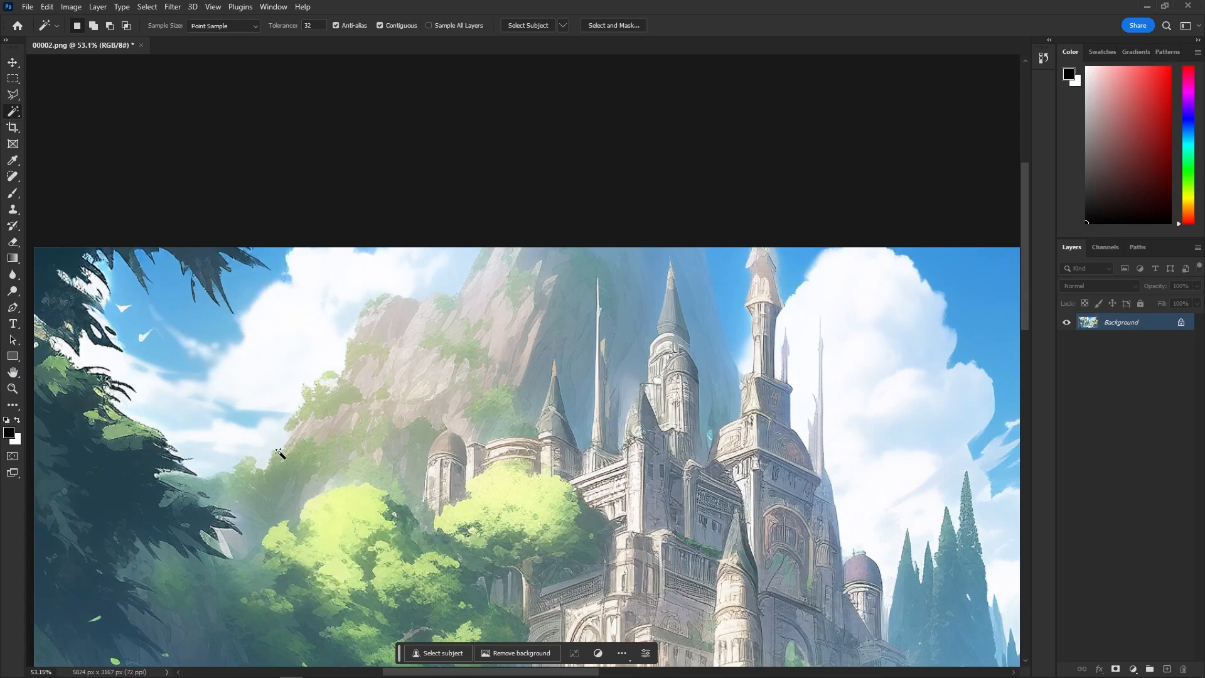
left_click(67, 139)
left_click(245, 397)
left_click(264, 294)
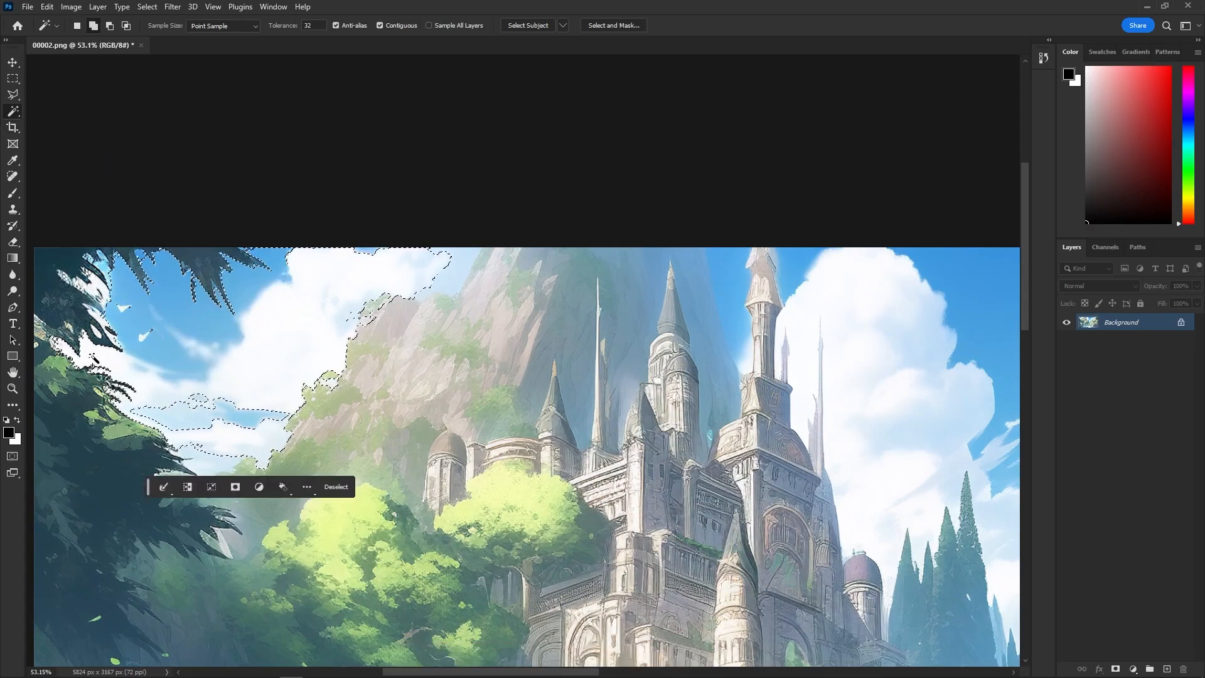
left_click(221, 463, "shift")
left_click(260, 419, "shift")
left_click(455, 272, "shift")
Refine the sky selection along the mountain's left edge and shrubs with the Lasso tool.
right_click(12, 95)
left_click(62, 95)
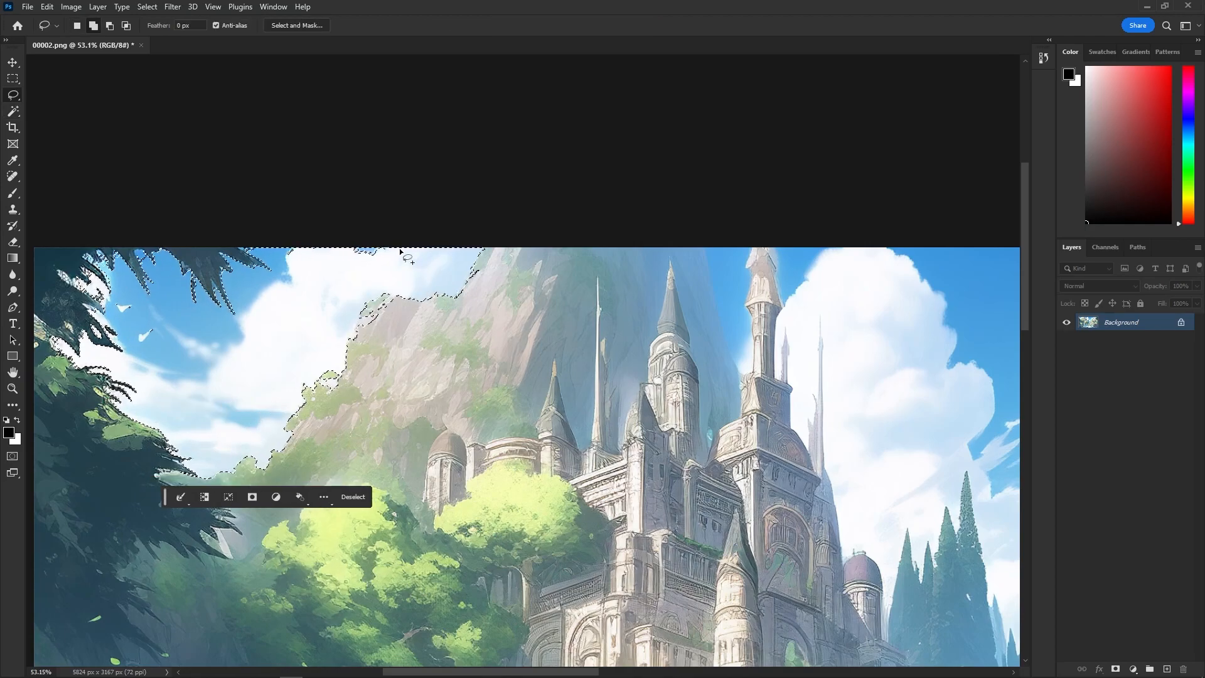
scroll(342, 347, "up", 5)
mouse_move(482, 228)
left_mouse_down()
mouse_move(399, 264)
mouse_move(381, 324)
left_mouse_up()
mouse_move(349, 414)
left_mouse_down()
mouse_move(390, 340)
mouse_move(326, 392)
left_mouse_up()
left_click_drag(345, 472, 674, 407)
mouse_move(302, 448)
left_mouse_down()
mouse_move(361, 499)
mouse_move(308, 458)
left_mouse_up()
left_click_drag(292, 336, 526, 459)
Refine the sky selection around the leaf tips of the left tree with the Lasso tool.
scroll(457, 459, "up", 9)
mouse_move(383, 430)
left_mouse_down()
mouse_move(323, 408)
mouse_move(395, 439)
left_mouse_up()
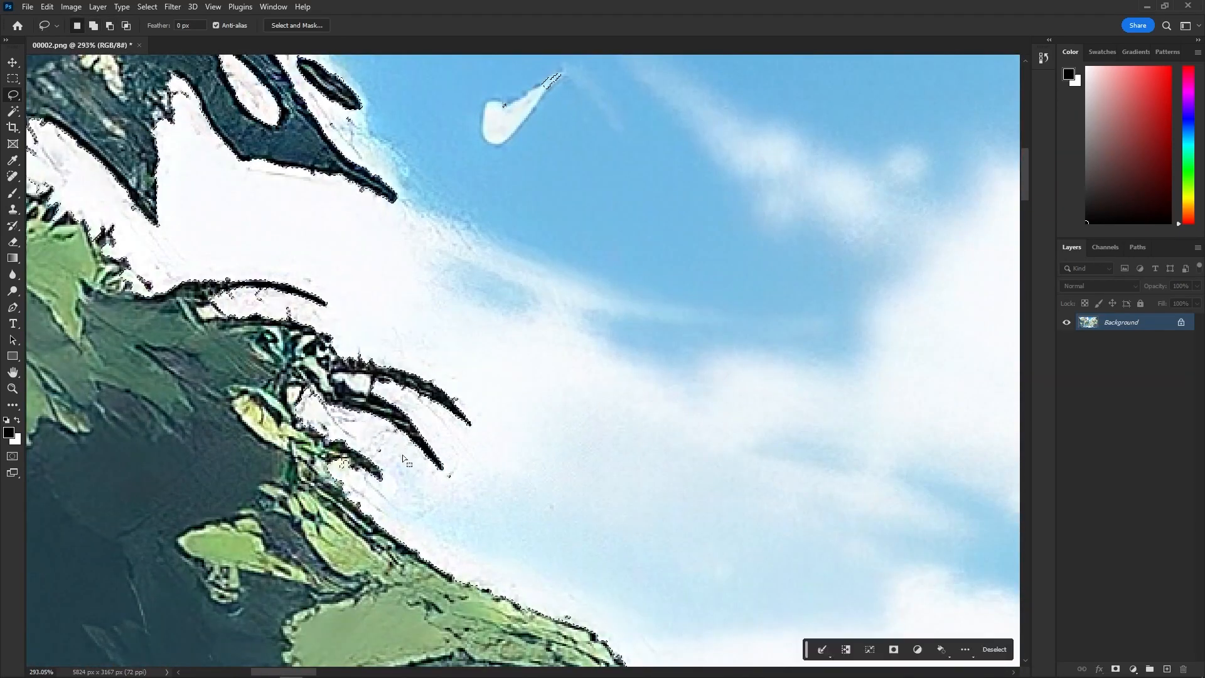
mouse_move(378, 505)
left_mouse_down()
mouse_move(350, 475)
mouse_move(368, 461)
left_mouse_up()
mouse_move(402, 339)
left_mouse_down()
mouse_move(544, 421)
mouse_move(701, 573)
left_mouse_up()
left_click_drag(615, 302, 615, 438)
left_click_drag(631, 251, 590, 144)
left_click_drag(722, 383, 635, 544)
mouse_move(654, 563)
left_mouse_down()
mouse_move(641, 444)
mouse_move(684, 502)
left_mouse_up()
mouse_move(502, 524)
left_mouse_down()
mouse_move(433, 493)
mouse_move(418, 511)
mouse_move(427, 520)
left_mouse_up()
mouse_move(301, 351)
left_mouse_down()
mouse_move(397, 531)
mouse_move(349, 470)
mouse_move(428, 551)
left_mouse_up()
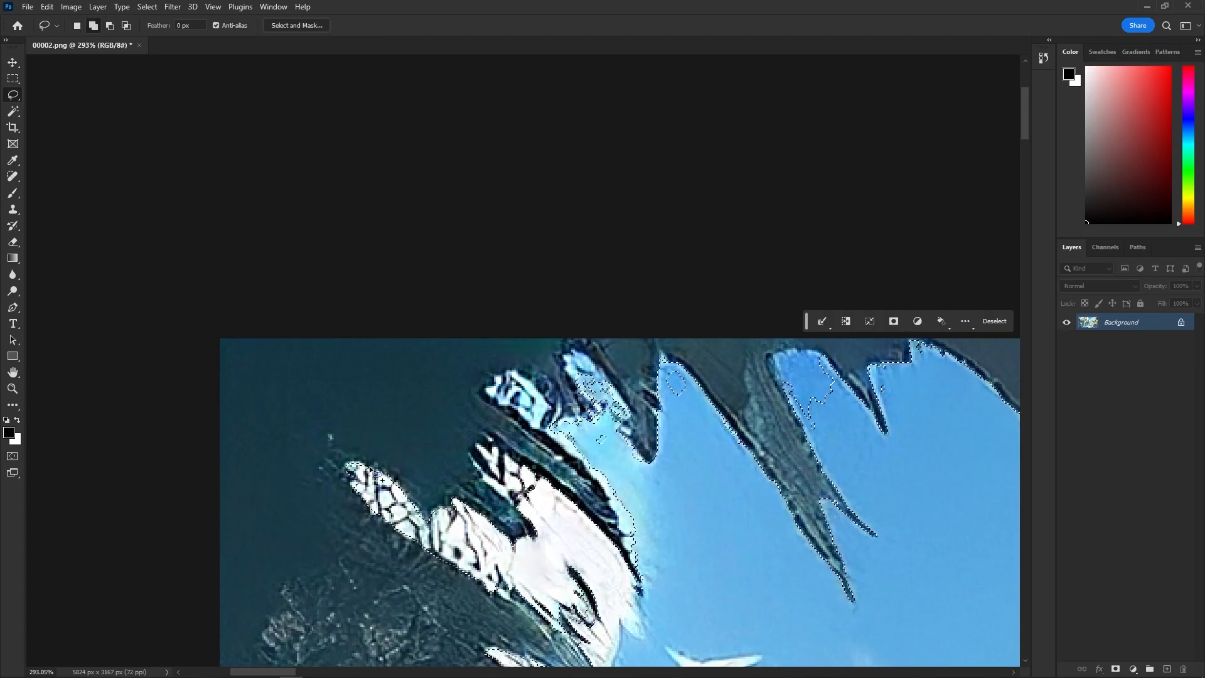
Clean up the sky selection around the overhanging branches in the image's upper-left corner.
mouse_move(361, 469)
left_mouse_down()
mouse_move(356, 491)
mouse_move(349, 474)
left_mouse_up()
left_click_drag(583, 649, 437, 537)
mouse_move(436, 537)
left_mouse_down()
mouse_move(384, 482)
mouse_move(414, 530)
left_mouse_up()
left_click_drag(554, 449, 519, 523)
mouse_move(510, 364)
left_mouse_down()
mouse_move(500, 334)
mouse_move(496, 363)
left_mouse_up()
mouse_move(657, 351)
left_mouse_down()
mouse_move(606, 314)
mouse_move(634, 390)
left_mouse_up()
mouse_move(709, 327)
left_mouse_down()
mouse_move(692, 328)
mouse_move(705, 363)
left_mouse_up()
left_click_drag(769, 322, 745, 317)
left_click_drag(910, 422, 537, 365)
mouse_move(529, 364)
left_mouse_down()
mouse_move(547, 393)
mouse_move(533, 373)
left_mouse_up()
mouse_move(667, 459)
left_mouse_down()
mouse_move(684, 512)
mouse_move(659, 462)
left_mouse_up()
left_click_drag(710, 367, 622, 450)
left_click_drag(823, 365, 661, 454)
Tidy the remaining stray selection edges around the left foliage with the Lasso tool.
left_click_drag(221, 527, 858, 449)
scroll(502, 558, "up", 3)
left_click_drag(483, 560, 453, 482)
left_click_drag(527, 526, 531, 529)
left_click_drag(424, 333, 433, 359)
mouse_move(463, 371)
left_mouse_down()
mouse_move(429, 343)
mouse_move(396, 341)
left_mouse_up()
mouse_move(391, 339)
left_mouse_down()
mouse_move(311, 278)
mouse_move(277, 308)
mouse_move(342, 361)
left_mouse_up()
scroll(770, 497, "down", 5)
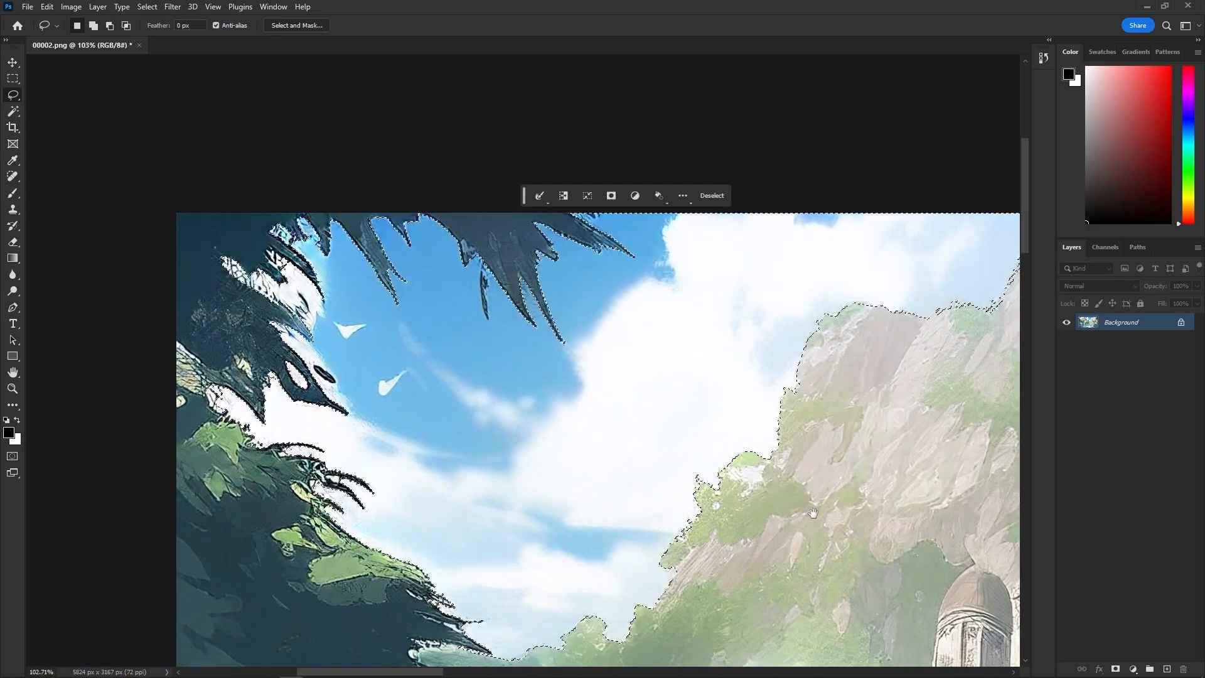
scroll(771, 497, "up", 5)
mouse_move(230, 499)
left_mouse_down()
mouse_move(248, 506)
mouse_move(217, 495)
left_mouse_up()
scroll(216, 490, "down", 5)
Add the sky between the mountain and the castle's tallest tower to the selection and refine its edges around the spires.
scroll(406, 411, "up", 4)
key("w")
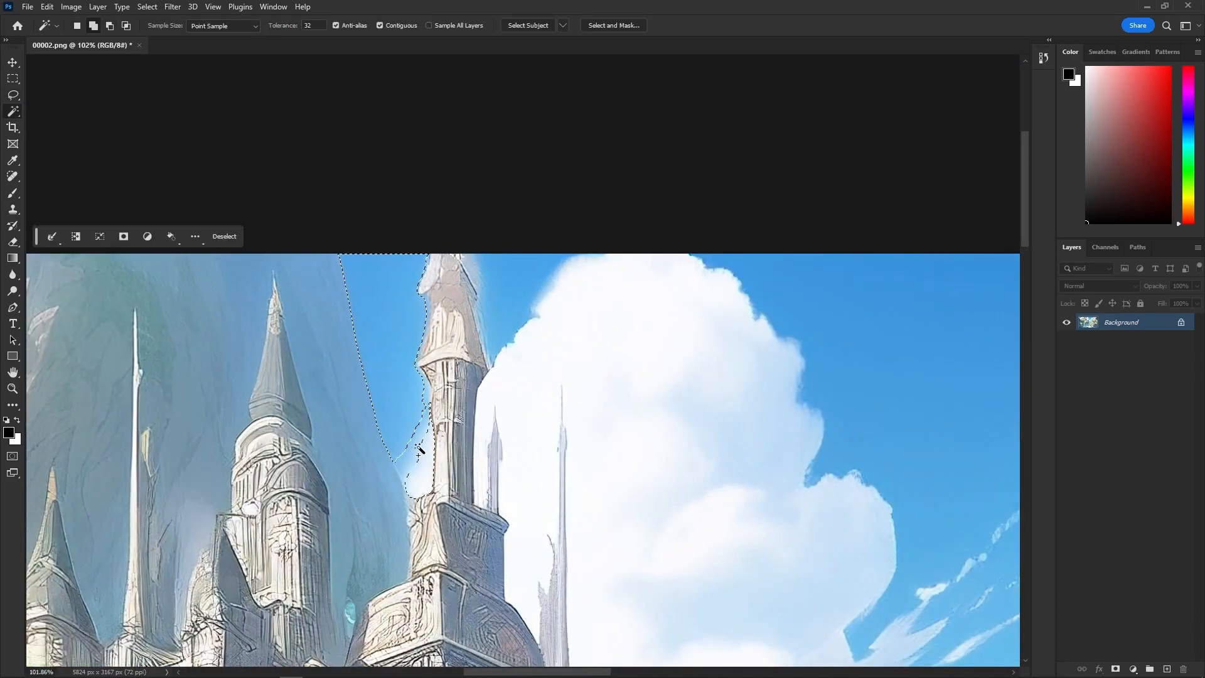
key("l")
mouse_move(426, 376)
left_mouse_down()
mouse_move(434, 411)
mouse_move(406, 484)
left_mouse_up()
left_click_drag(422, 293, 427, 311)
left_click_drag(509, 417, 344, 417)
key("w")
left_click(356, 411, "shift")
key("l")
mouse_move(402, 301)
left_mouse_down()
mouse_move(483, 259)
mouse_move(407, 301)
left_mouse_up()
mouse_move(332, 361)
left_mouse_down()
mouse_move(317, 269)
mouse_move(342, 333)
left_mouse_up()
Extend the selection over the open sky and clouds to the right of the castle, subtracting the spill on the central mountain.
scroll(320, 307, "down", 6)
left_click_drag(439, 370, 274, 317)
mouse_move(862, 261)
left_mouse_down()
mouse_move(343, 503)
mouse_move(335, 287)
mouse_move(806, 248)
left_mouse_up()
left_click_drag(683, 347, 435, 345)
key("w")
left_click(559, 282, "shift")
left_click(606, 287, "shift")
left_click(649, 307, "shift")
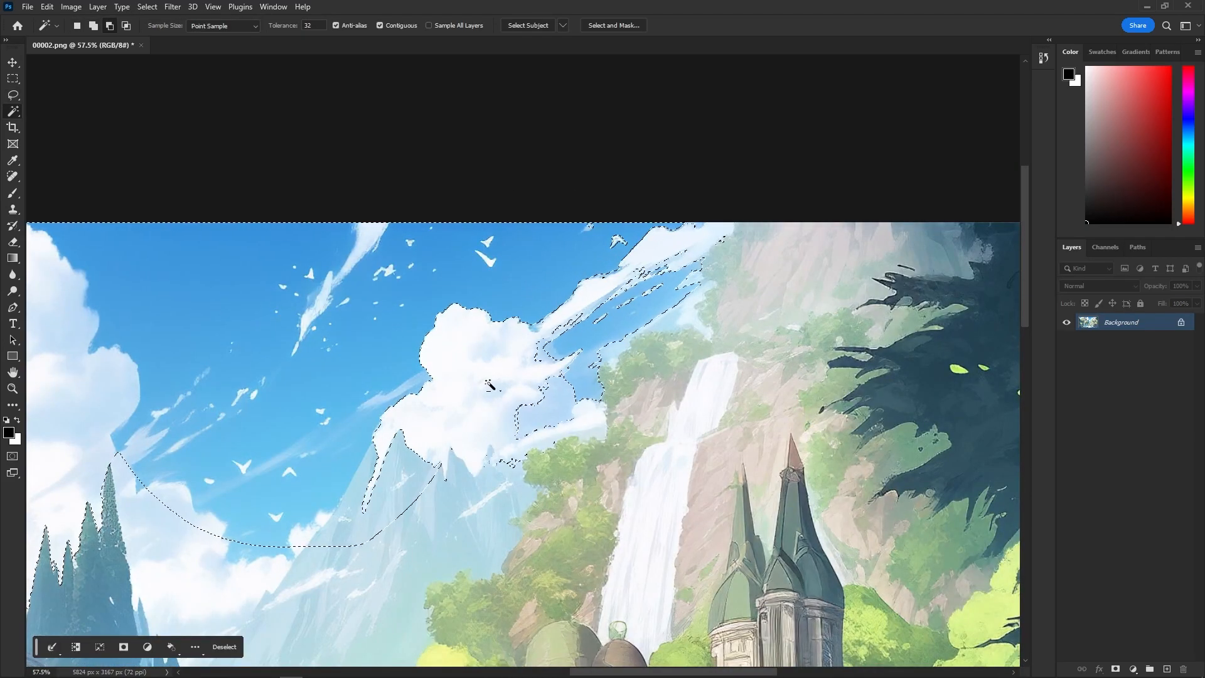
left_click(425, 417, "alt")
Lasso the remaining cloud streaks and birds into the selection, following the edge of the right waterfall cliff.
key("l")
mouse_move(599, 414)
left_mouse_down()
mouse_move(460, 352)
mouse_move(533, 427)
left_mouse_up()
scroll(664, 358, "up", 8)
left_click_drag(664, 358, 576, 486)
left_click_drag(650, 306, 674, 344)
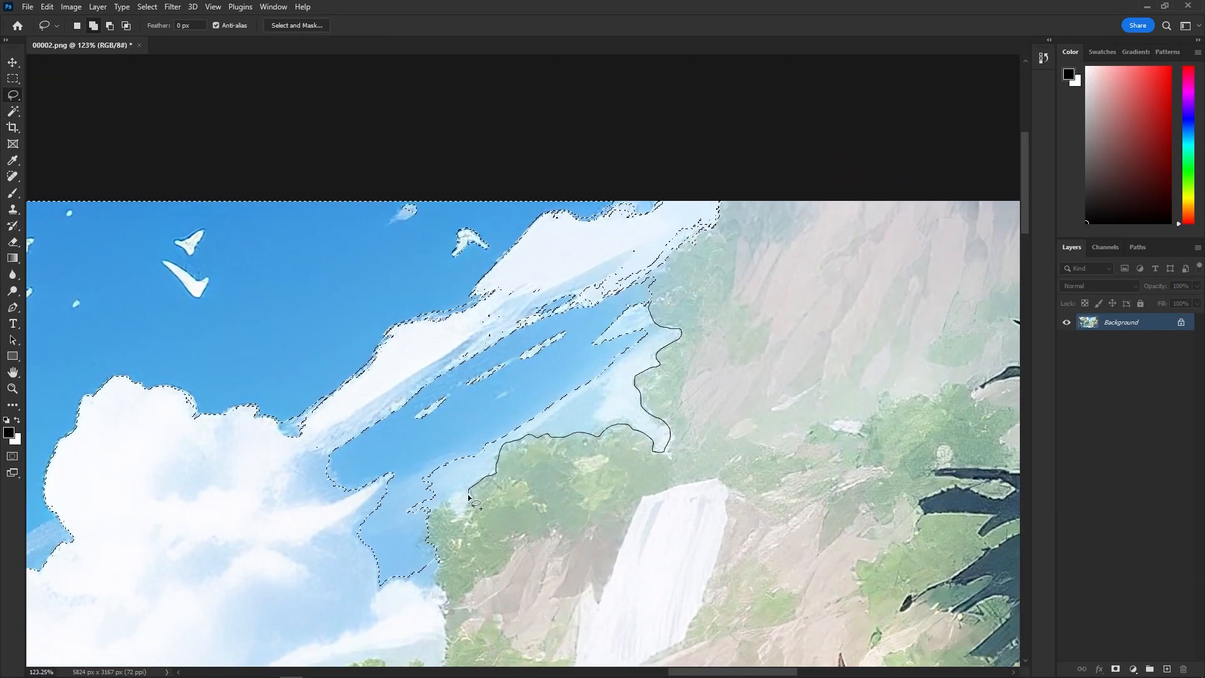
left_click_drag(452, 361, 454, 364)
left_click_drag(345, 458, 709, 182)
left_click_drag(535, 338, 323, 197)
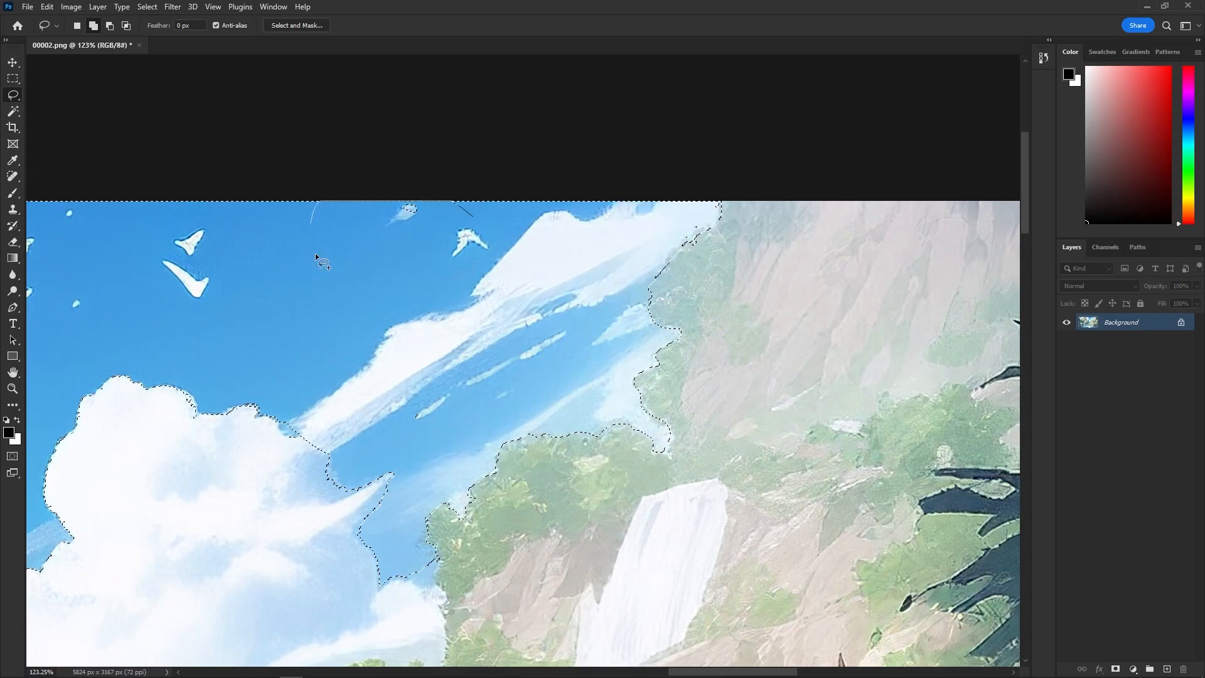
left_click_drag(119, 471, 401, 292)
Fit the sky selection to the peak and upper left slope of the central mountain.
scroll(401, 292, "down", 7)
scroll(309, 394, "up", 5)
left_click_drag(309, 394, 441, 220)
left_click_drag(441, 219, 590, 292)
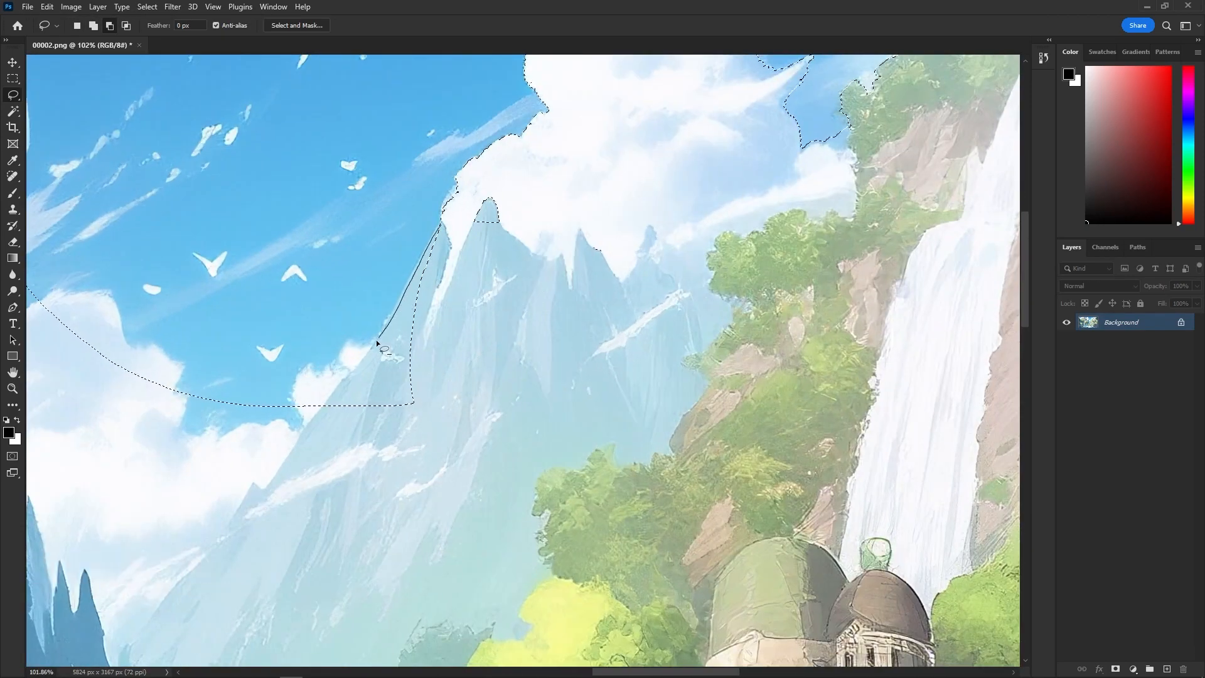
scroll(465, 191, "up", 4)
left_click_drag(410, 248, 369, 325)
scroll(313, 396, "down", 6)
left_click_drag(269, 447, 589, 287)
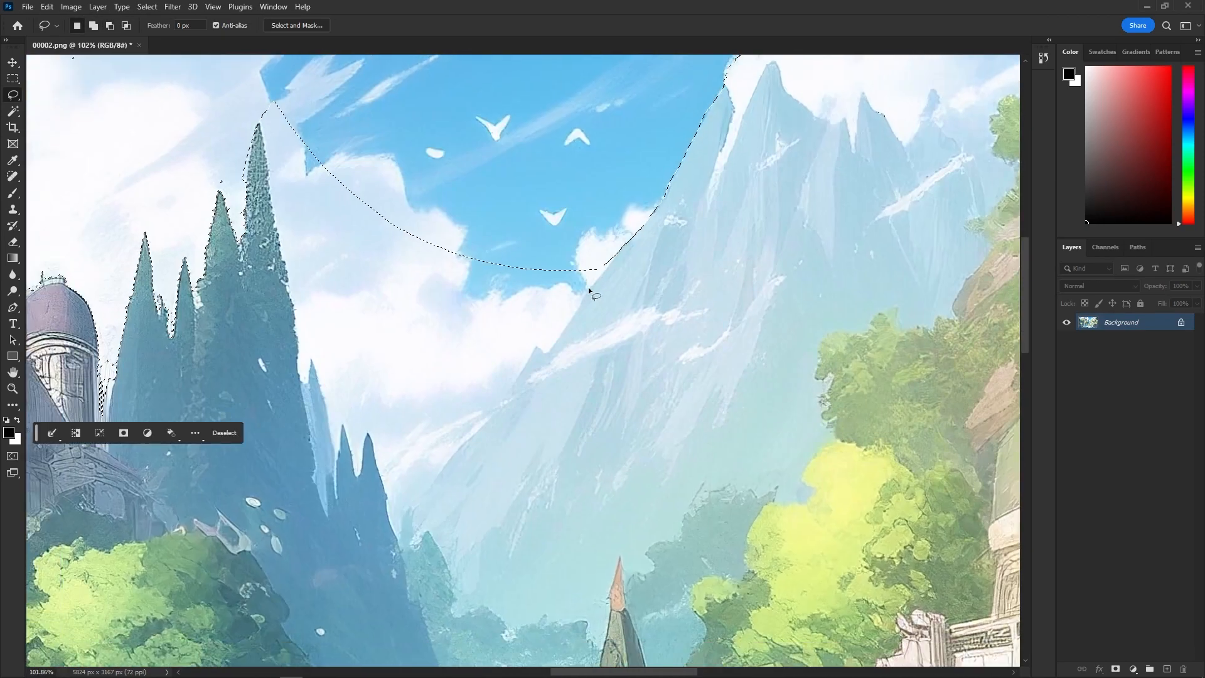
Extend the selection over the lower clouds down the central mountain's left slope.
scroll(584, 325, "up", 4)
mouse_move(503, 169)
left_mouse_down()
mouse_move(596, 276)
mouse_move(525, 360)
mouse_move(559, 84)
left_mouse_up()
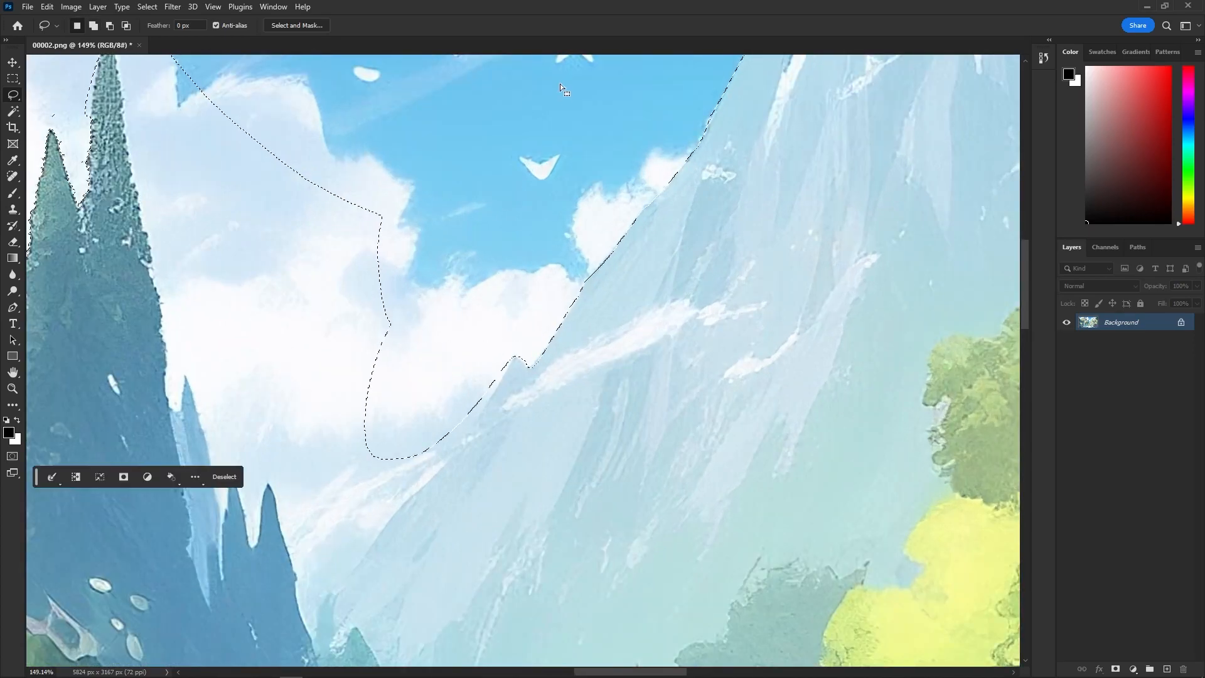
mouse_move(39, 71)
left_mouse_down()
mouse_move(271, 220)
mouse_move(231, 216)
left_mouse_up()
left_click_drag(190, 347, 408, 132)
Refine the sky selection around the tall cypress trees beside the castle with the Lasso tool.
scroll(292, 315, "up", 5)
mouse_move(293, 315)
left_mouse_down()
mouse_move(269, 302)
mouse_move(286, 463)
mouse_move(293, 376)
left_mouse_up()
mouse_move(278, 237)
left_mouse_down()
mouse_move(254, 325)
mouse_move(256, 446)
left_mouse_up()
scroll(303, 157, "up", 3)
mouse_move(408, 104)
left_mouse_down()
mouse_move(303, 157)
mouse_move(305, 181)
left_mouse_up()
scroll(361, 215, "down", 7)
left_click_drag(370, 220, 316, 379)
scroll(316, 378, "up", 5)
mouse_move(362, 307)
left_mouse_down()
mouse_move(359, 360)
mouse_move(353, 313)
left_mouse_up()
scroll(390, 339, "down", 10)
left_click_drag(426, 312, 248, 333)
key("w")
left_click(375, 398, "shift")
key("l")
left_click_drag(330, 246, 327, 217)
key("w")
key("ctrl+z")
key("ctrl+z")
Lasso the clouds between the cypress trees and the mountain into the selection, closing the gap beside the tallest tree.
key("l")
mouse_move(479, 344)
left_mouse_down()
mouse_move(331, 367)
mouse_move(329, 217)
left_mouse_up()
scroll(317, 254, "up", 6)
mouse_move(229, 143)
left_mouse_down()
mouse_move(237, 104)
mouse_move(233, 180)
left_mouse_up()
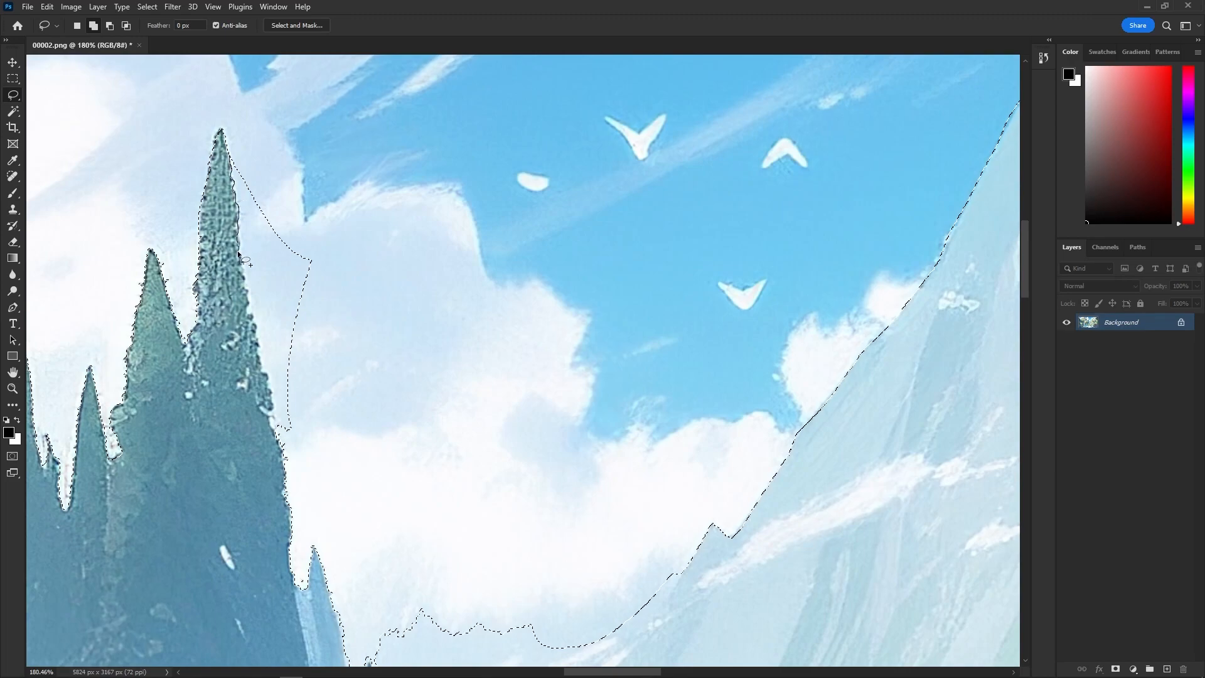
left_click_drag(272, 412, 279, 427)
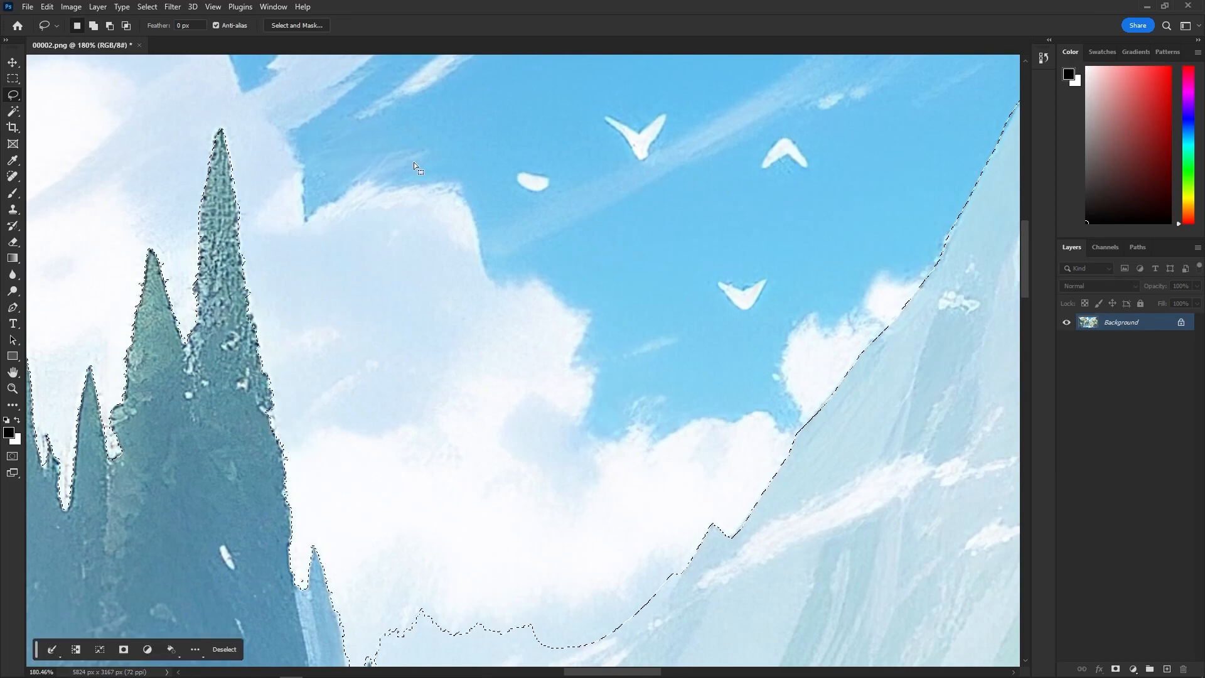
Refine the selection around the small tree tips in the valley below the clouds.
scroll(238, 180, "down", 8)
scroll(367, 415, "up", 8)
mouse_move(481, 308)
left_mouse_down()
mouse_move(246, 451)
mouse_move(221, 356)
left_mouse_up()
mouse_move(253, 453)
left_mouse_down()
mouse_move(228, 467)
mouse_move(216, 411)
left_mouse_up()
mouse_move(167, 405)
left_mouse_down()
mouse_move(182, 439)
mouse_move(212, 422)
left_mouse_up()
left_click_drag(161, 363, 140, 372)
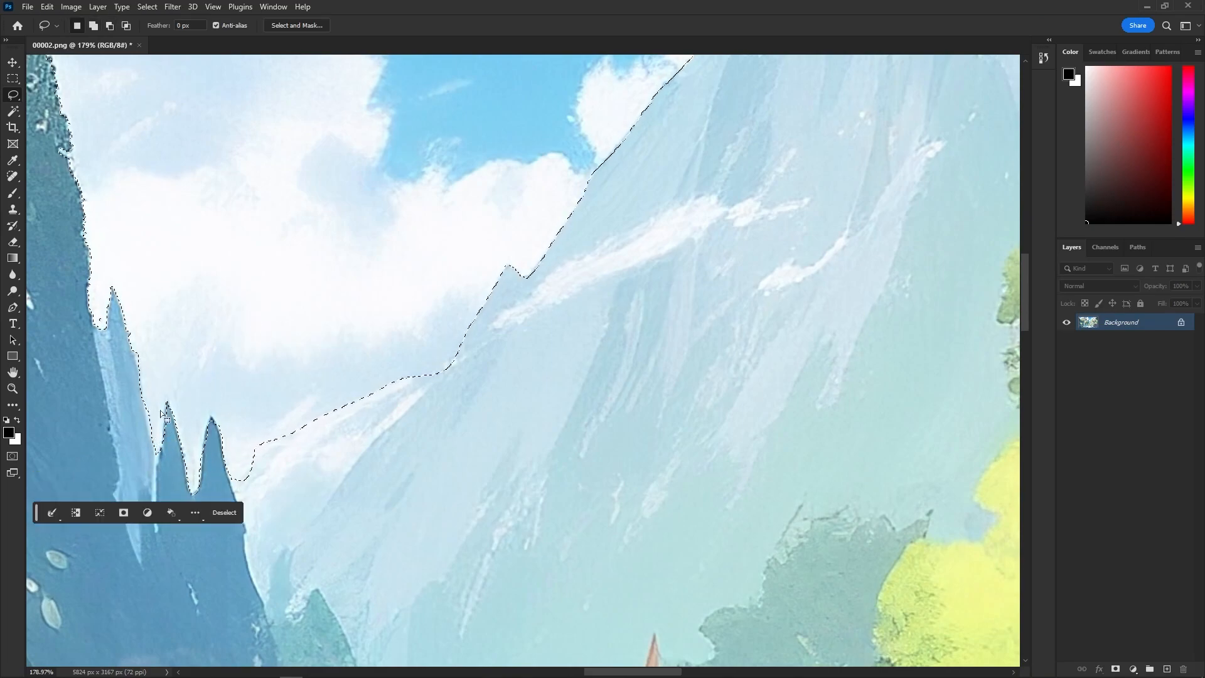
Copy the selected sky to a new layer and check it by toggling the background layer's visibility.
key("ctrl+0")
key("ctrl+j")
left_click(1066, 341)
left_click(1067, 341)
Select the foreground rock ledge at the lower right of the Background layer with Object Selection and refine its edge with the Lasso.
scroll(879, 553, "up", 8)
left_click_drag(879, 533, 778, 354)
left_click(1121, 340)
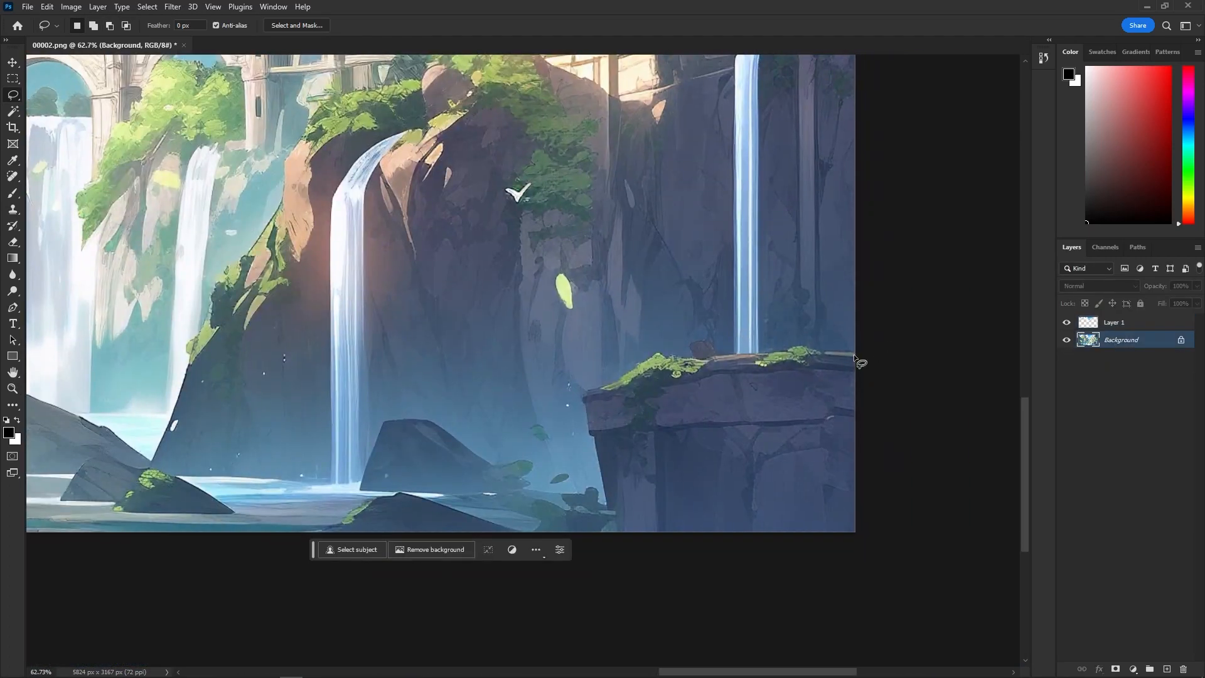
right_click(12, 111)
left_click(74, 112)
mouse_move(555, 312)
left_mouse_down()
mouse_move(904, 623)
mouse_move(904, 612)
left_mouse_up()
left_click(12, 94)
left_click_drag(706, 361, 731, 351)
mouse_move(277, 472)
left_mouse_down()
mouse_move(795, 417)
mouse_move(457, 405)
left_mouse_up()
Add the dark foreground rocks along the image's bottom edge to the selection, refining them with the Lasso.
key("w")
mouse_move(492, 417)
left_mouse_down()
mouse_move(713, 503)
mouse_move(673, 459)
left_mouse_up()
key("l")
left_click_drag(537, 447, 559, 456)
left_click_drag(502, 448, 910, 428)
scroll(346, 416, "up", 1)
mouse_move(376, 450)
left_mouse_down()
mouse_move(216, 462)
mouse_move(263, 466)
left_mouse_up()
mouse_move(257, 455)
left_mouse_down()
mouse_move(402, 438)
mouse_move(462, 447)
left_mouse_up()
scroll(456, 447, "down", 2)
Add the bushes at the foot of the left staircase to the selection and copy the foreground to a new layer.
left_click_drag(232, 443, 941, 442)
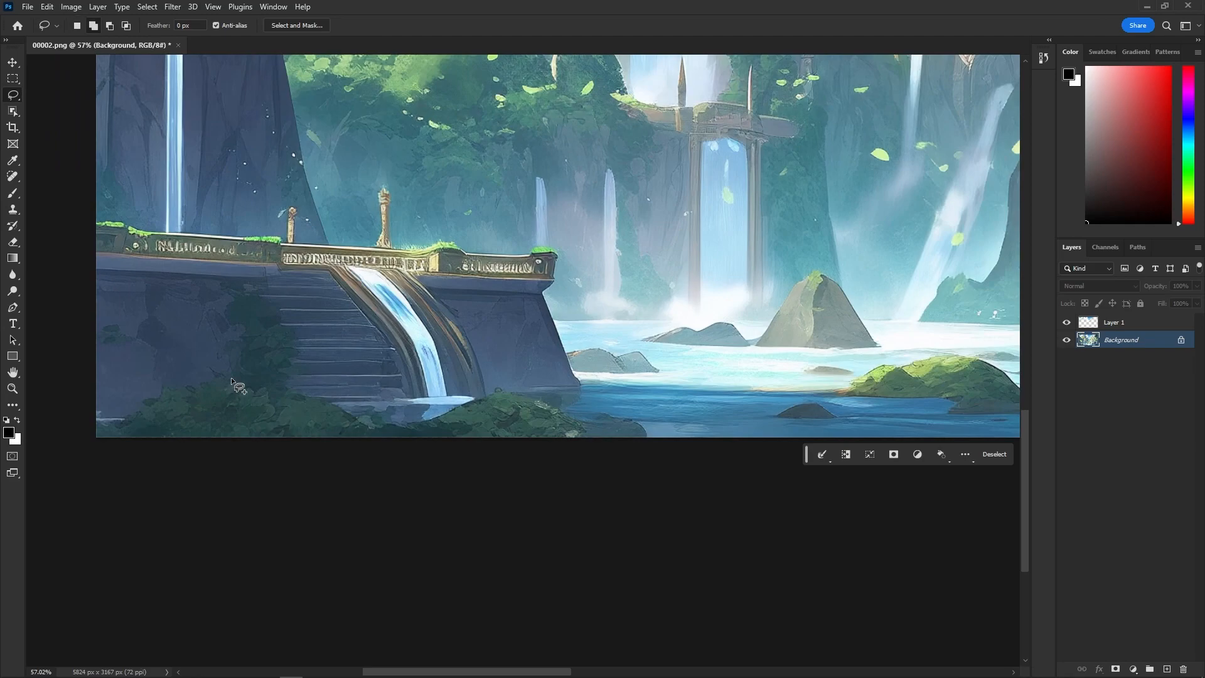
left_click_drag(271, 397, 236, 380)
left_click_drag(241, 380, 190, 388)
scroll(538, 363, "down", 9)
key("ctrl+j")
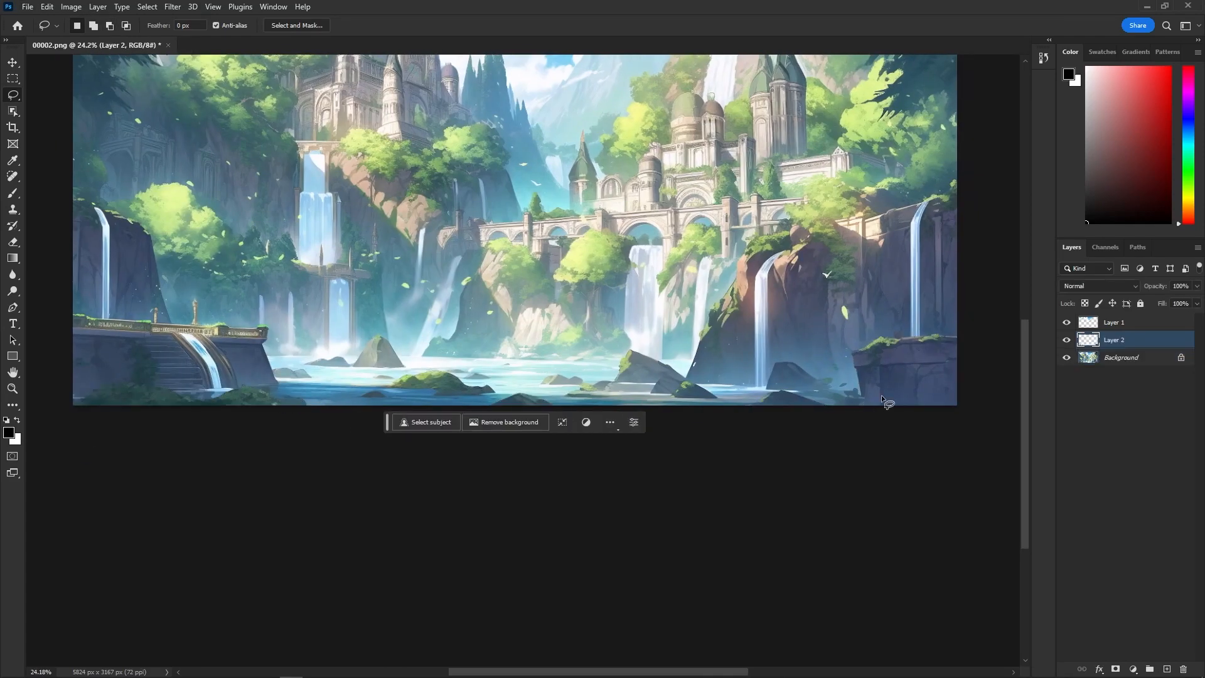
scroll(379, 376, "up", 5)
left_click_drag(379, 371, 346, 377)
key("w")
left_click_drag(304, 313, 391, 371)
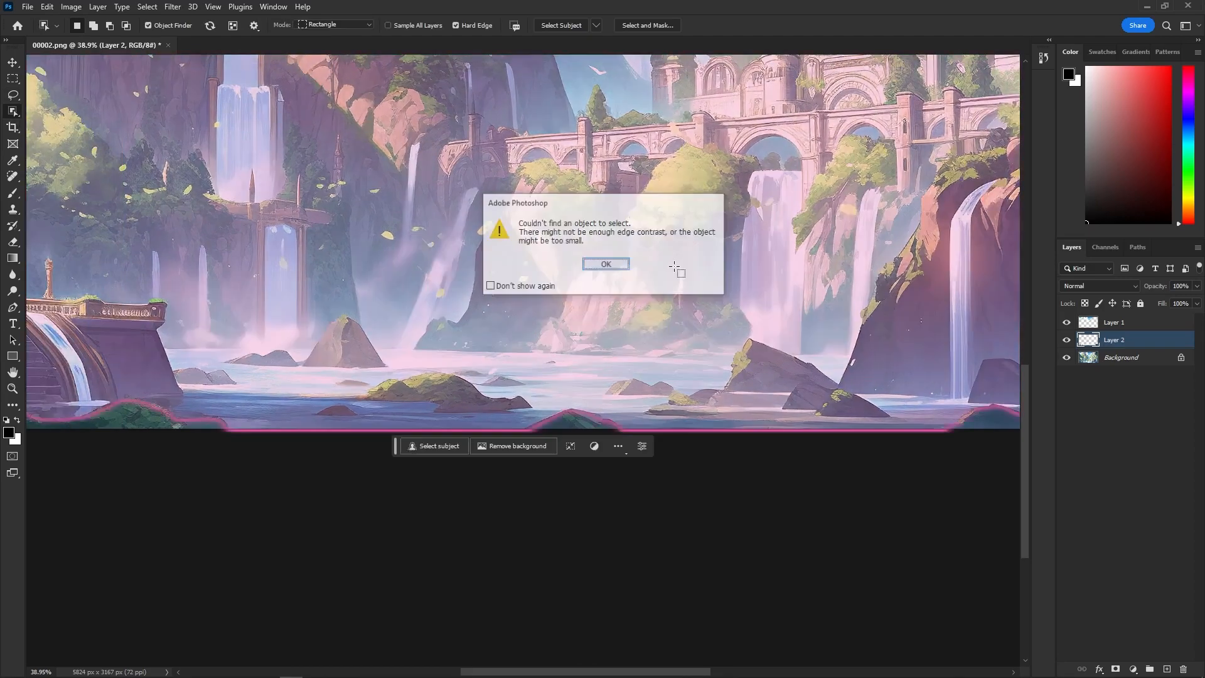
left_click(607, 264)
Select the pointed rock and the small rocks in the left part of the river on the Background layer with Object Selection.
left_click(1121, 357)
left_click_drag(303, 312, 392, 372)
left_click_drag(332, 370, 217, 342)
left_click_drag(217, 342, 157, 327)
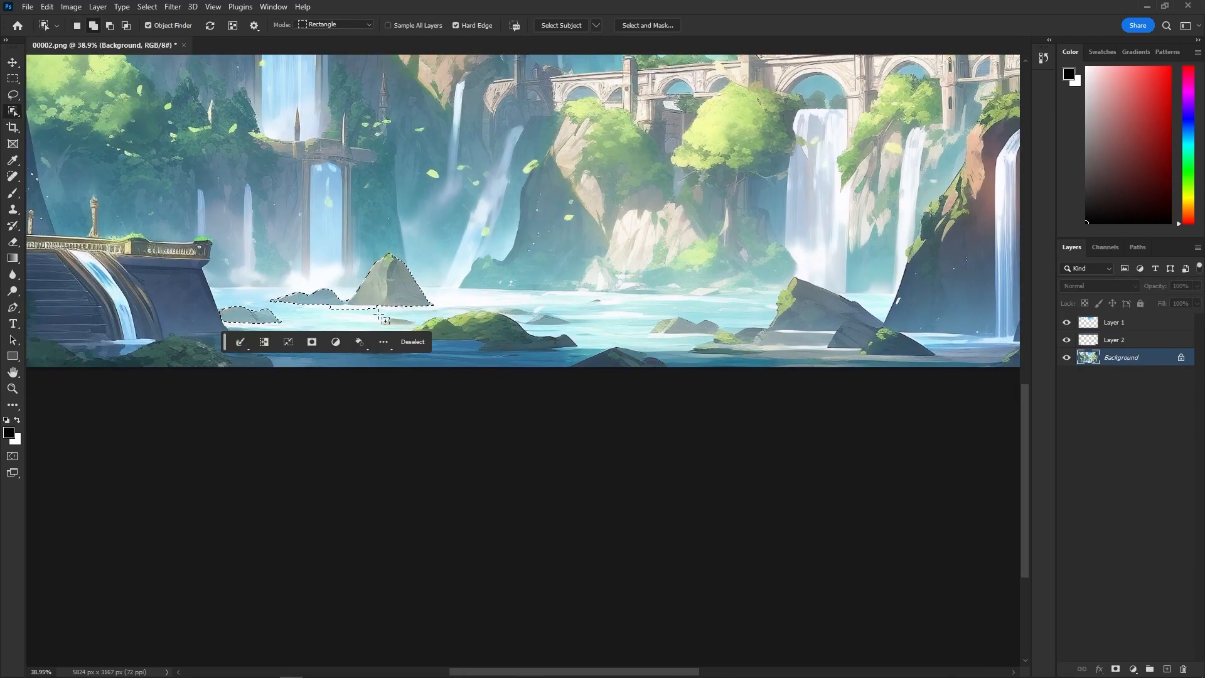
left_click_drag(354, 333, 443, 356)
left_click_drag(403, 307, 589, 353)
Add the mossy rocks in the middle and right part of the river to the selection with Object Selection.
left_click_drag(296, 372, 355, 582)
left_click_drag(491, 304, 575, 329)
left_click_drag(640, 314, 763, 351)
left_click_drag(791, 351, 466, 353)
left_click_drag(615, 362, 494, 314)
left_click_drag(438, 270, 569, 350)
Refine the river rock selection around the large right-hand rocks with the Lasso and copy the rocks to a new layer.
key("l")
scroll(447, 339, "up", 5)
left_click_drag(656, 372, 431, 394)
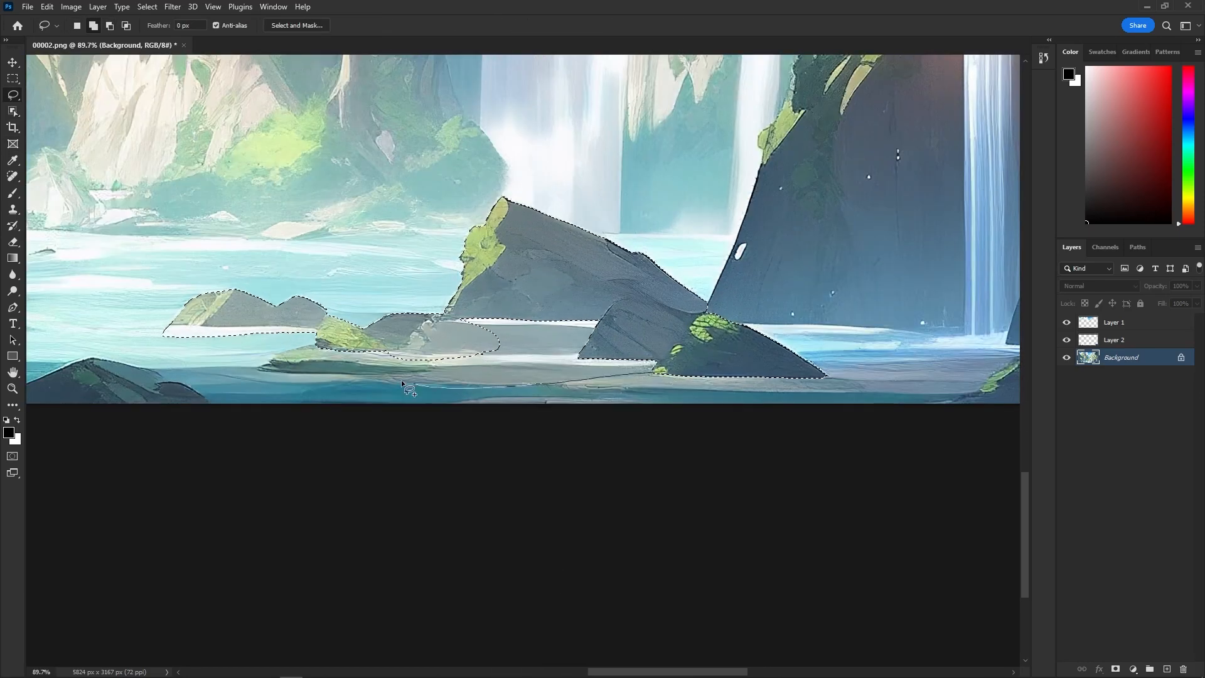
left_click_drag(279, 362, 880, 376)
left_click_drag(515, 298, 457, 300)
left_click_drag(604, 320, 567, 290)
left_click_drag(217, 327, 608, 327)
mouse_move(612, 324)
left_mouse_down()
mouse_move(514, 328)
mouse_move(524, 333)
left_mouse_up()
mouse_move(640, 279)
left_mouse_down()
mouse_move(449, 277)
mouse_move(453, 295)
mouse_move(257, 326)
left_mouse_up()
scroll(467, 315, "down", 5)
scroll(467, 313, "down", 3)
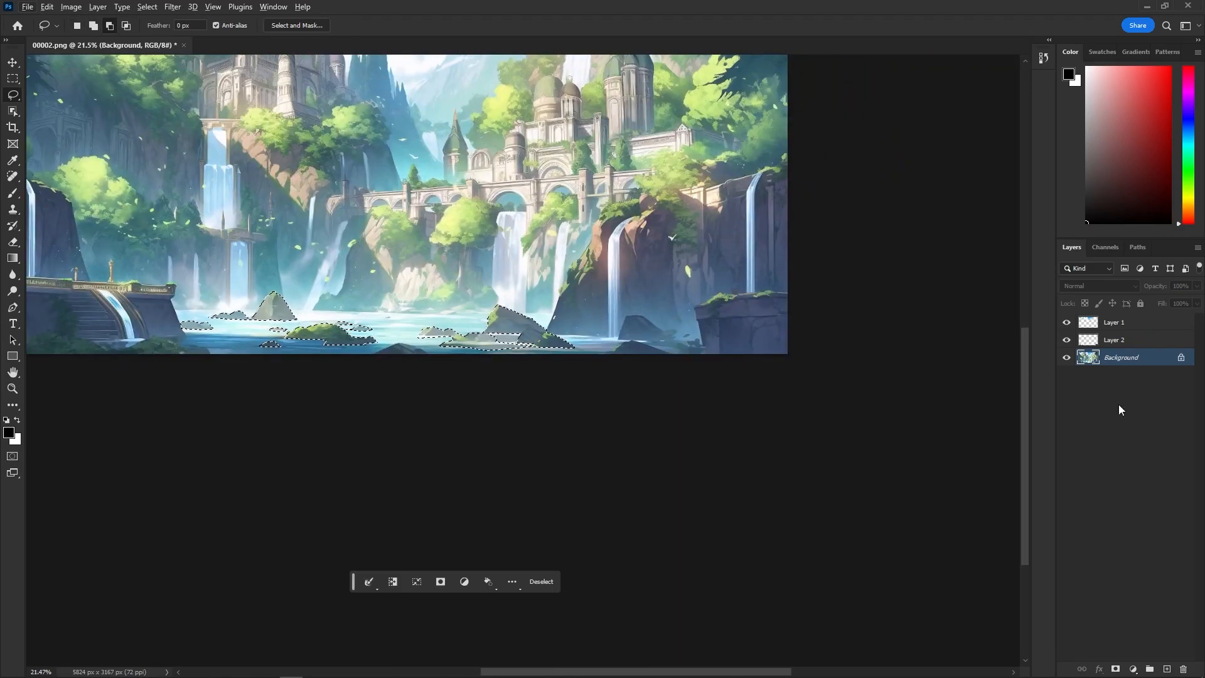
key("ctrl+j")
Outline the river water from the staircase wall to the right-hand cliff with the Lasso.
left_click_drag(472, 247, 716, 301)
left_click_drag(674, 164, 640, 303)
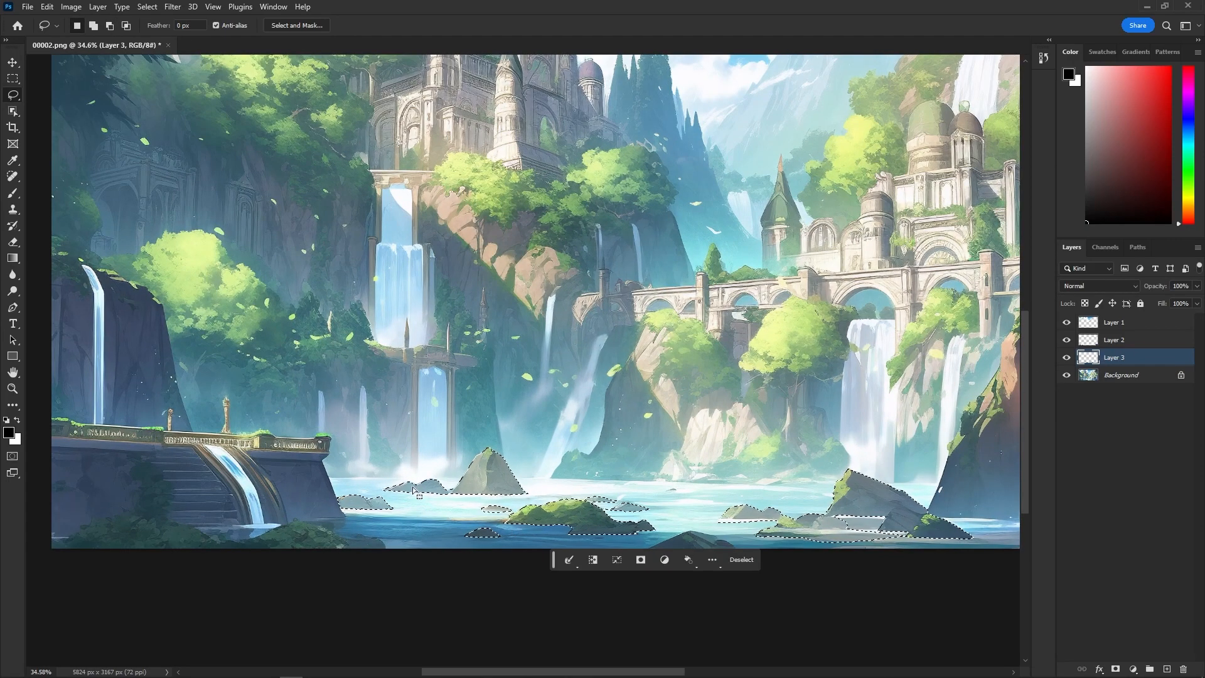
left_click_drag(461, 477, 750, 546)
left_click_drag(456, 479, 460, 478)
left_click_drag(460, 477, 191, 457)
left_click_drag(214, 459, 174, 468)
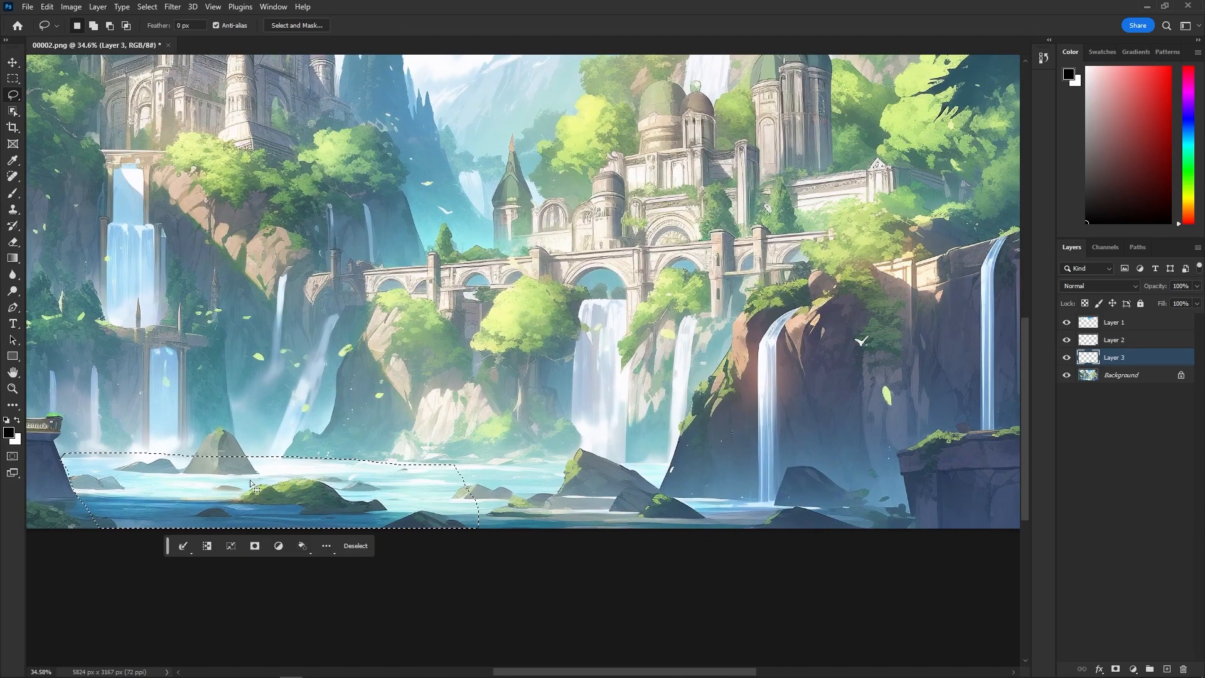
left_click_drag(626, 461, 490, 534)
mouse_move(603, 461)
left_mouse_down()
mouse_move(669, 463)
mouse_move(667, 532)
left_mouse_up()
scroll(571, 475, "left", 3)
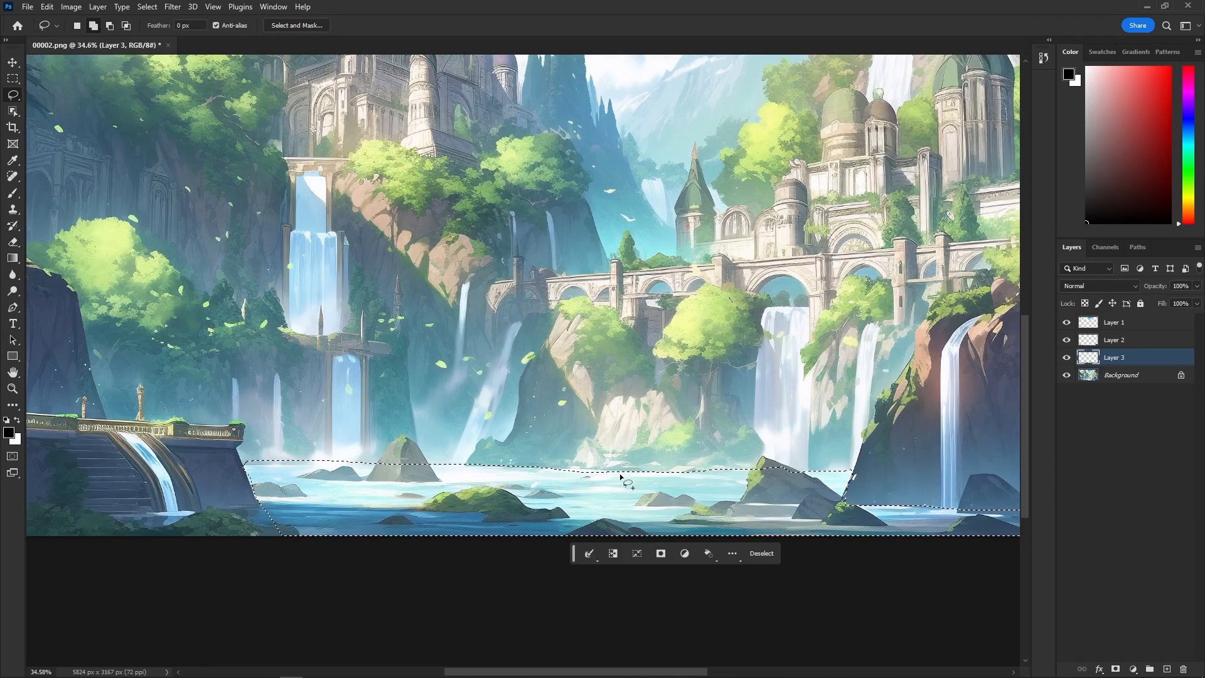
Refine the water selection along the staircase wall and the bushes below it, and copy the water from Background to a new layer.
scroll(254, 467, "up", 5)
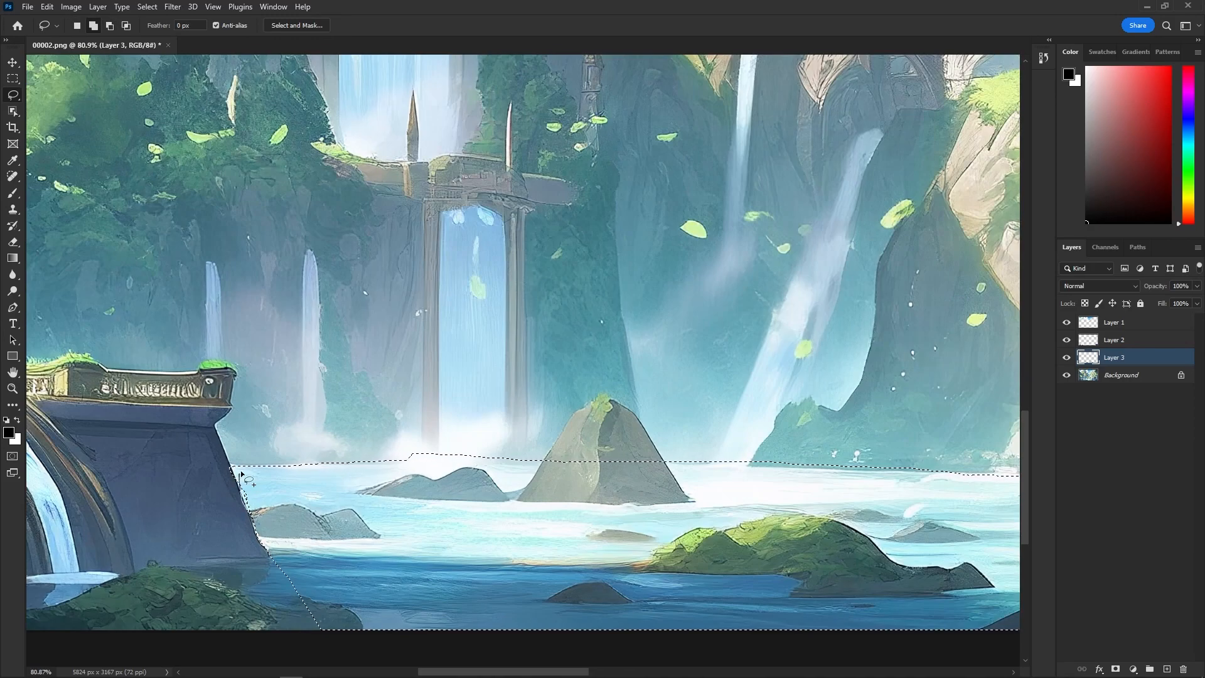
scroll(240, 478, "up", 5)
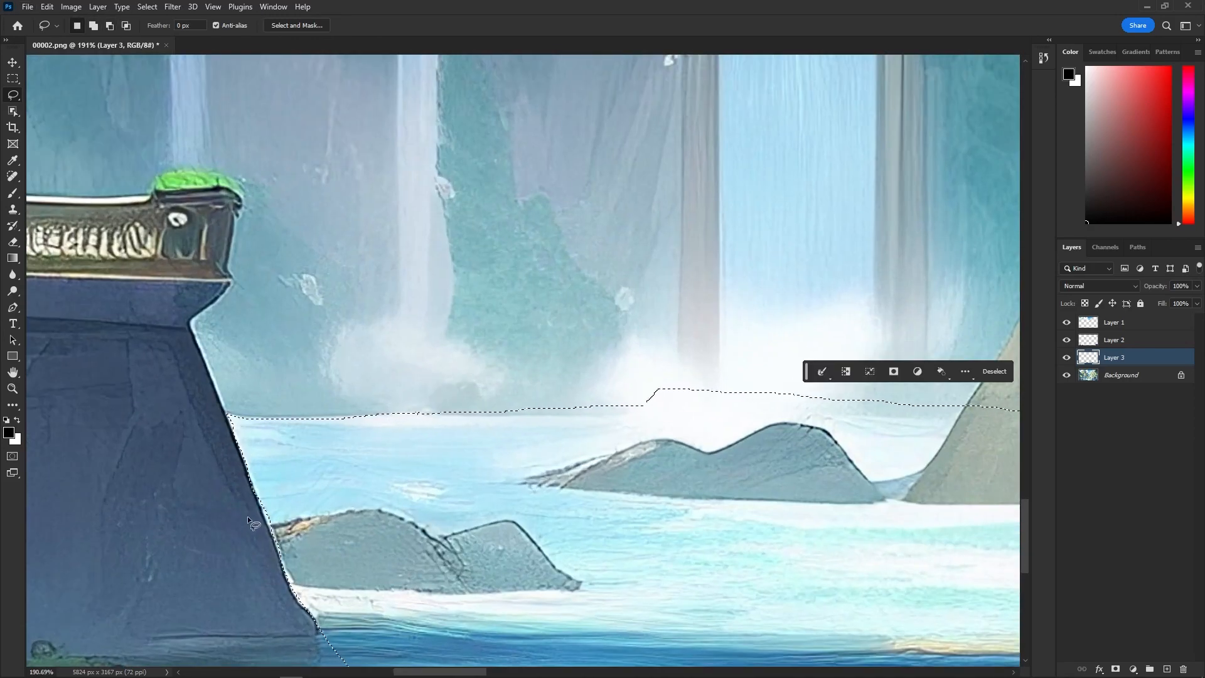
scroll(246, 522, "down", 5)
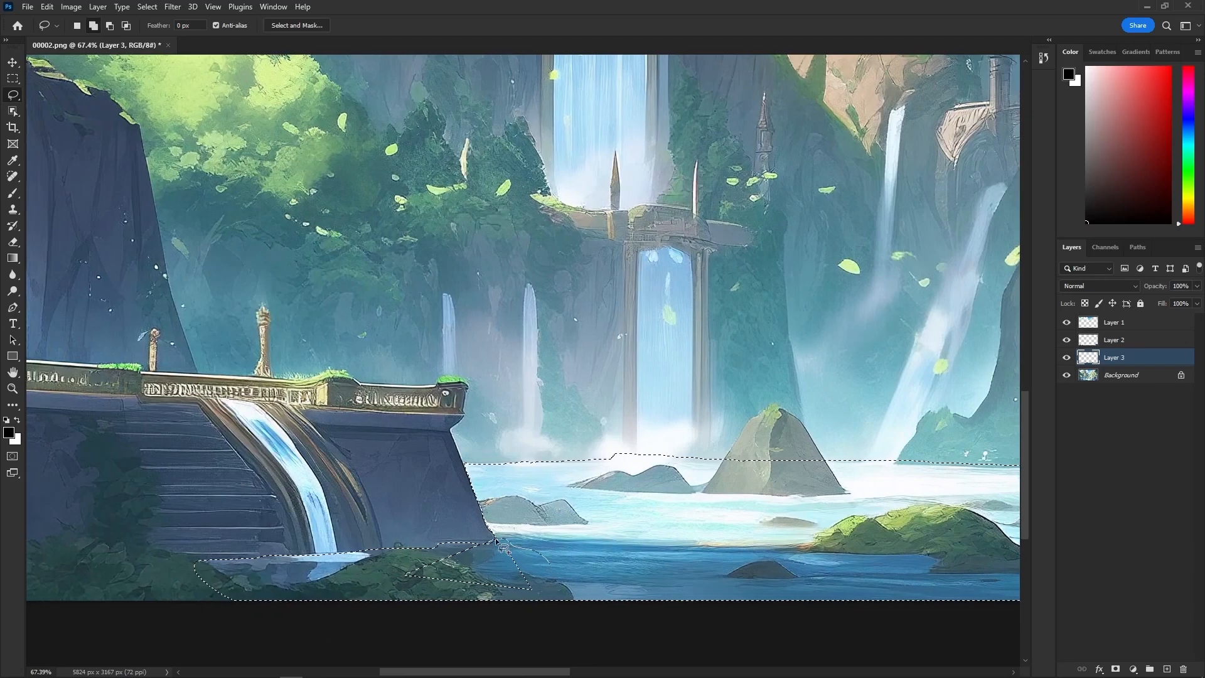
scroll(264, 563, "down", 5)
scroll(873, 563, "up", 6)
scroll(411, 530, "down", 4)
scroll(412, 533, "down", 3)
left_click(1110, 377)
key("ctrl+j")
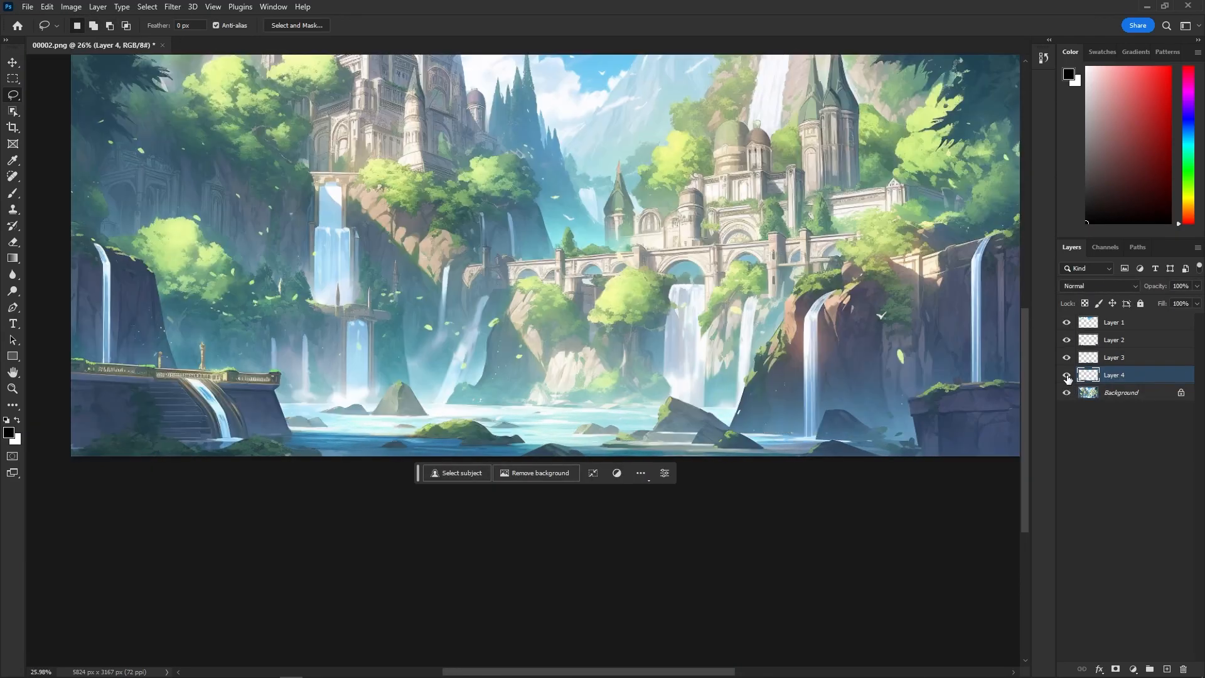
Isolate Layer 4 and select the transparent area around the water with the Magic Wand, expanding the selection.
left_click(1067, 375, "alt")
right_click(17, 112)
left_click(50, 138)
left_click(147, 7)
mouse_move(238, 196)
left_click(305, 221)
left_click(664, 216)
scroll(534, 421, "up", 6)
left_click(147, 7)
left_click(360, 389)
Limit the selection to a rectangular band around the water with the Rectangular Marquee and expand it.
scroll(364, 403, "down", 5)
left_click(12, 78)
left_click_drag(138, 387, 746, 472)
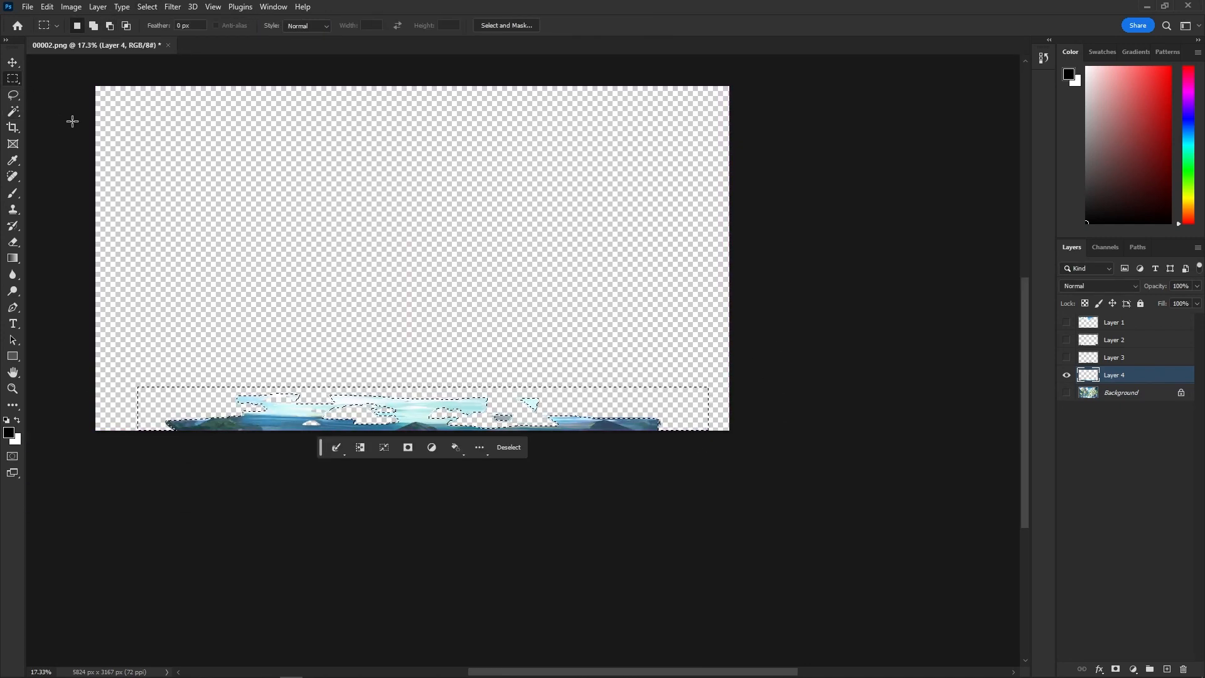
scroll(239, 422, "up", 2)
left_click(147, 7)
mouse_move(238, 196)
left_click(305, 220)
left_click(663, 216)
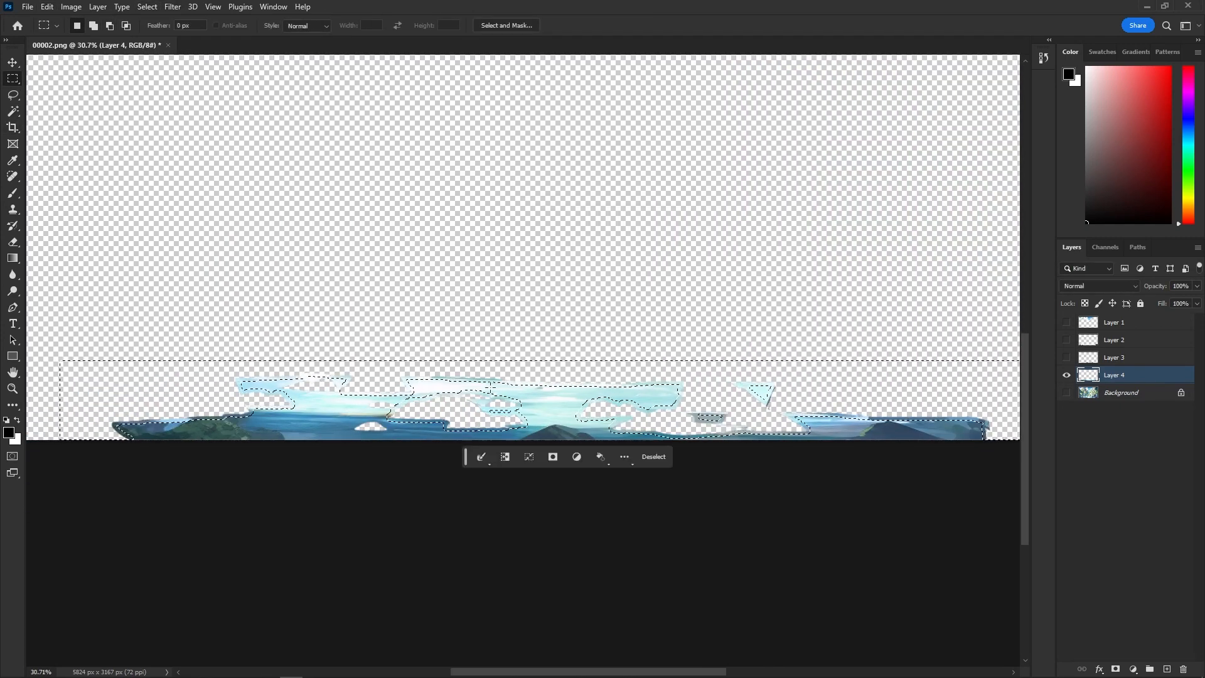
left_click(47, 7)
left_click(113, 223)
scroll(832, 349, "up", 5)
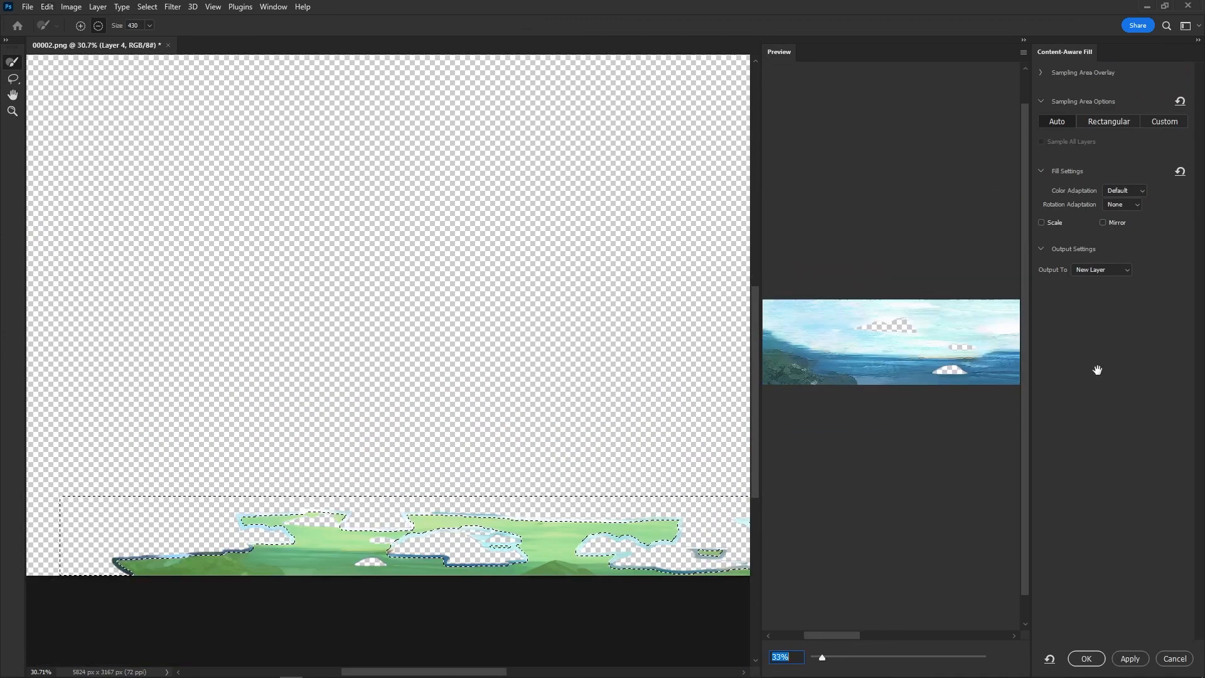
key("Return")
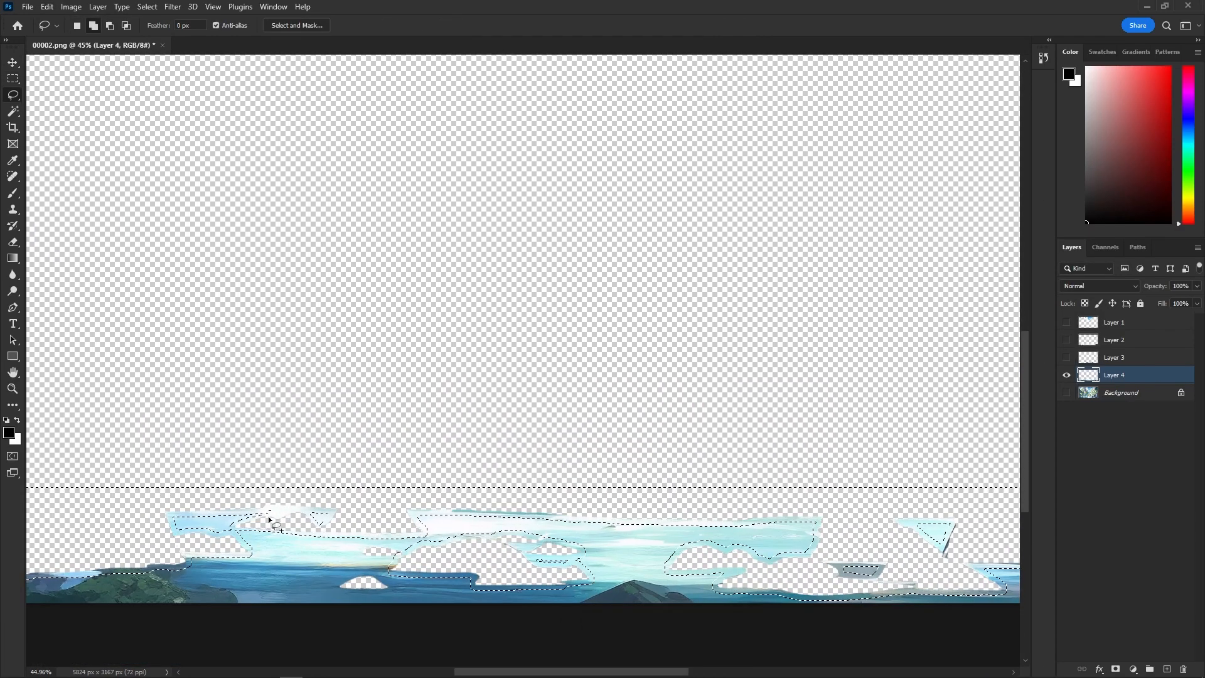
Add the remaining rock gaps in the water to the selection with the Lasso and fill it with Content-Aware fill.
left_click_drag(390, 593, 393, 572)
left_click_drag(528, 550, 470, 501)
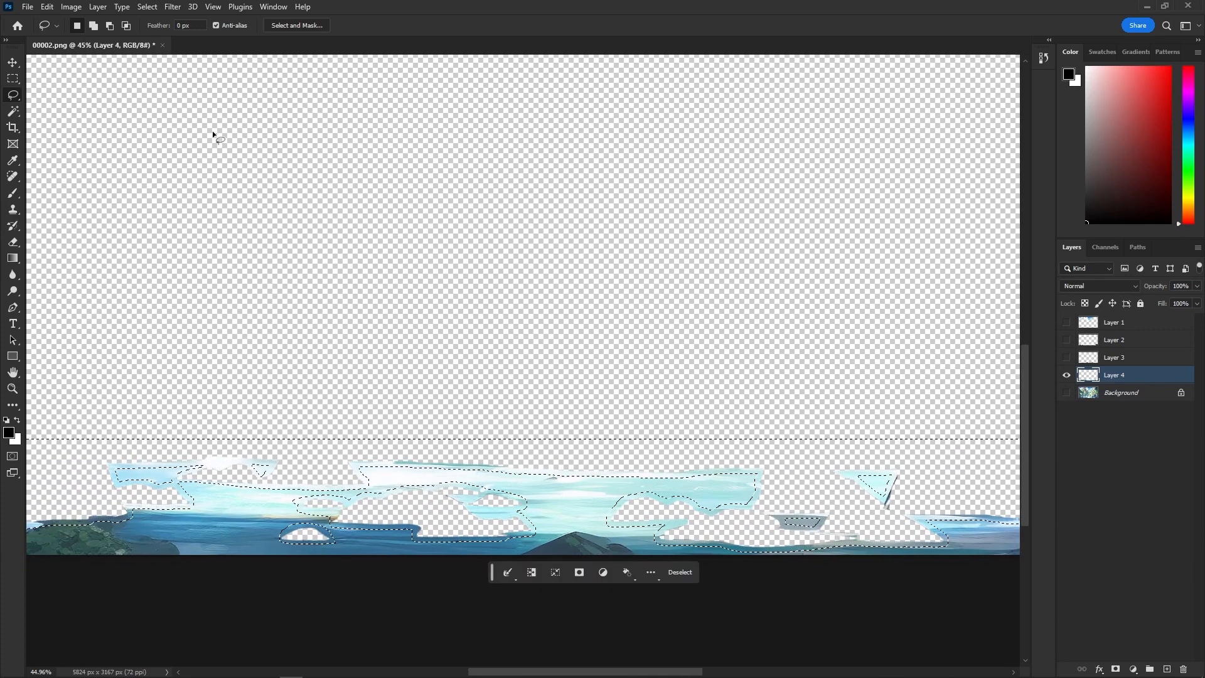
key("shift+F5")
left_click(689, 178)
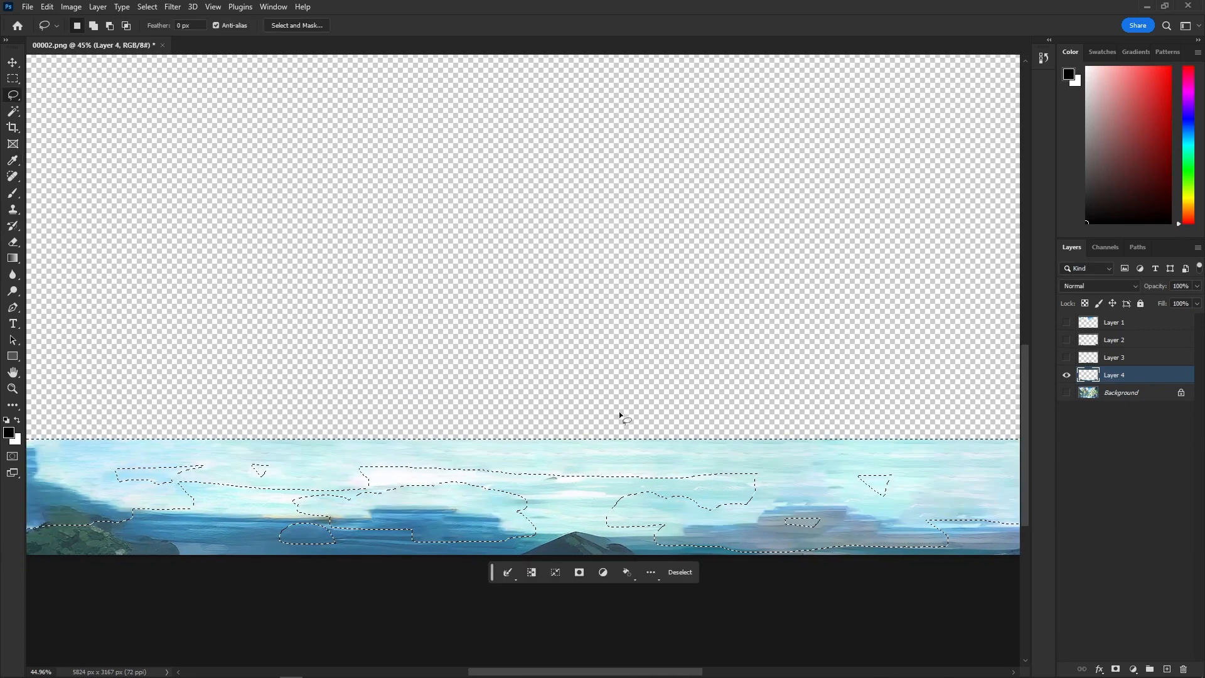
Show the Background beneath the filled water, add a layer mask to Layer 4 and lower its opacity to 36%.
scroll(411, 511, "down", 6)
left_click(1067, 393)
left_click(1066, 375)
left_click(1067, 376)
left_click(1115, 669)
left_click_drag(1154, 287, 1114, 290)
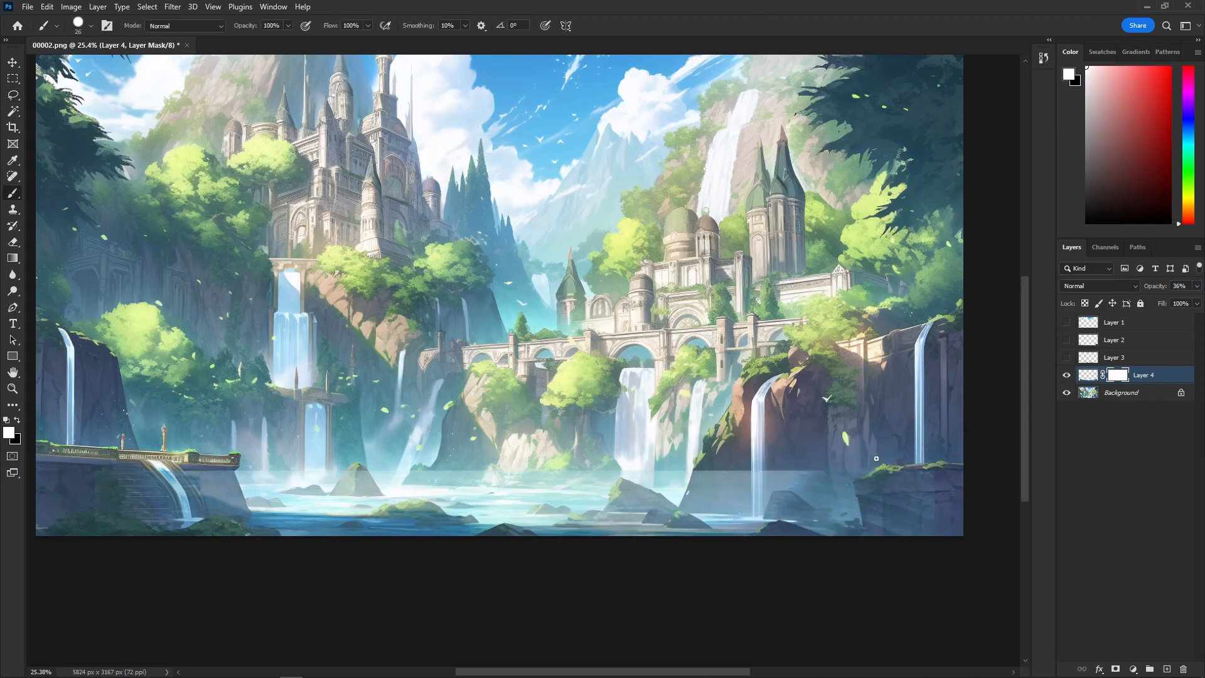
Mask out the filled water overlapping the right-hand cliff on Layer 4 and restore the layer's opacity to 100%.
left_click(1088, 351, "ctrl")
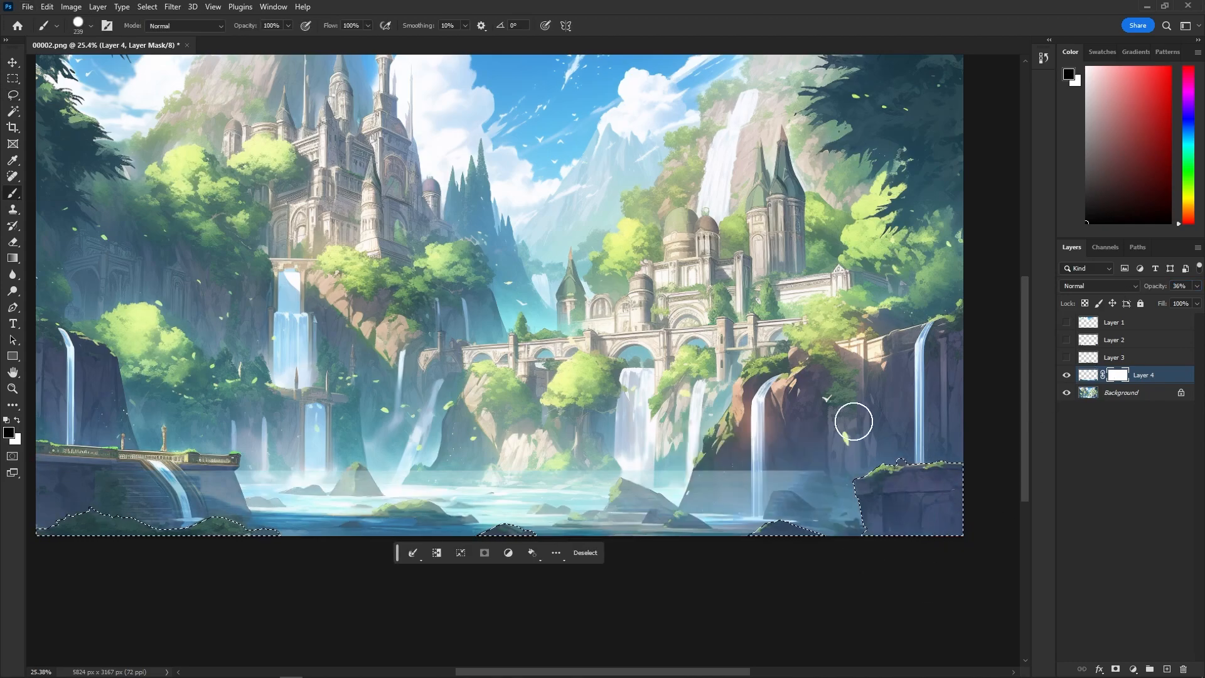
key("ctrl+d")
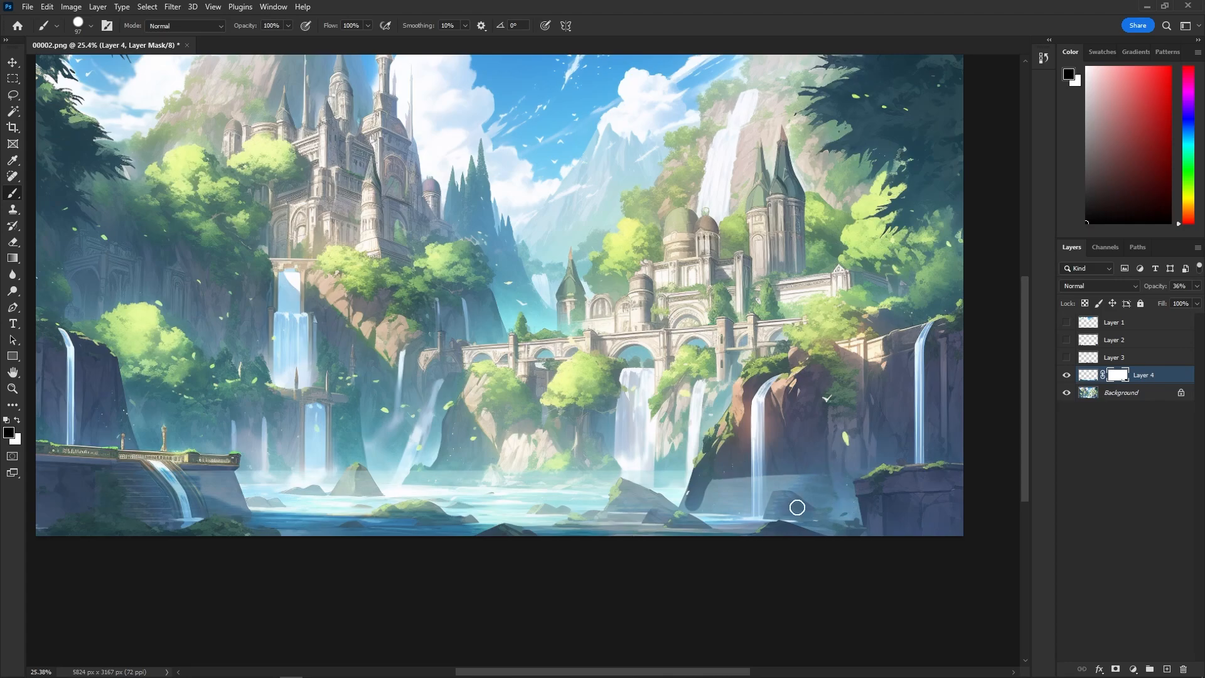
scroll(817, 476, "up", 5)
scroll(721, 531, "down", 5)
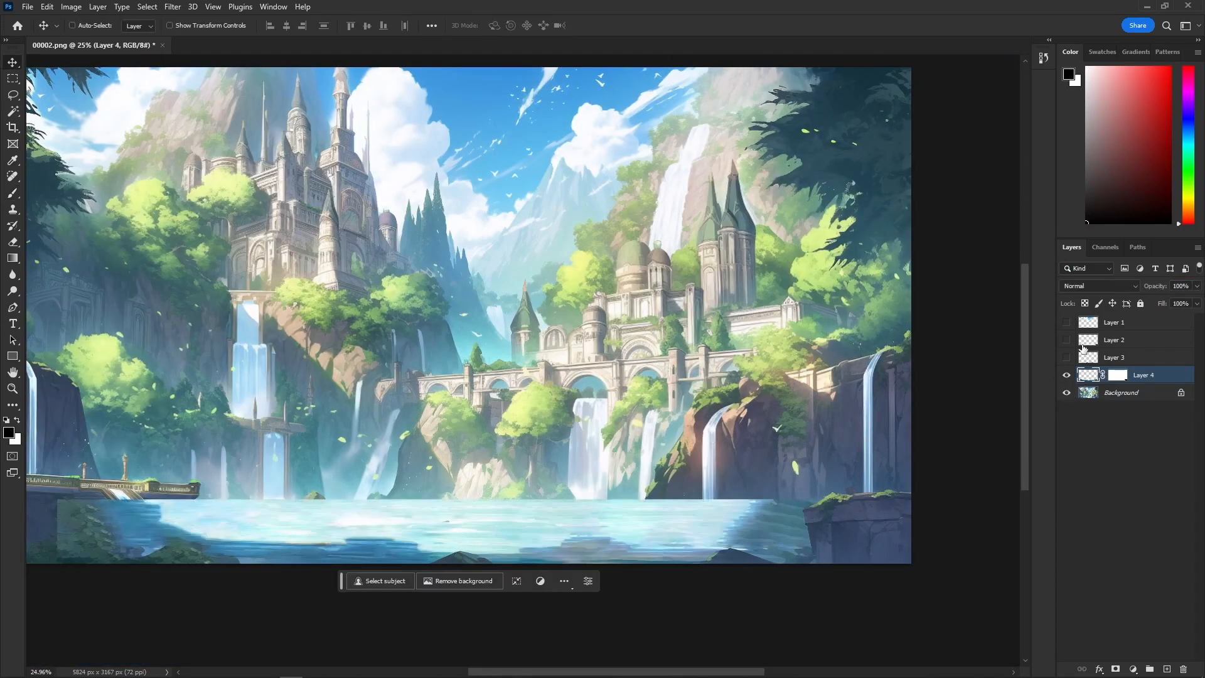
Create three layer groups named BG, MG and FG.
left_click(1066, 375)
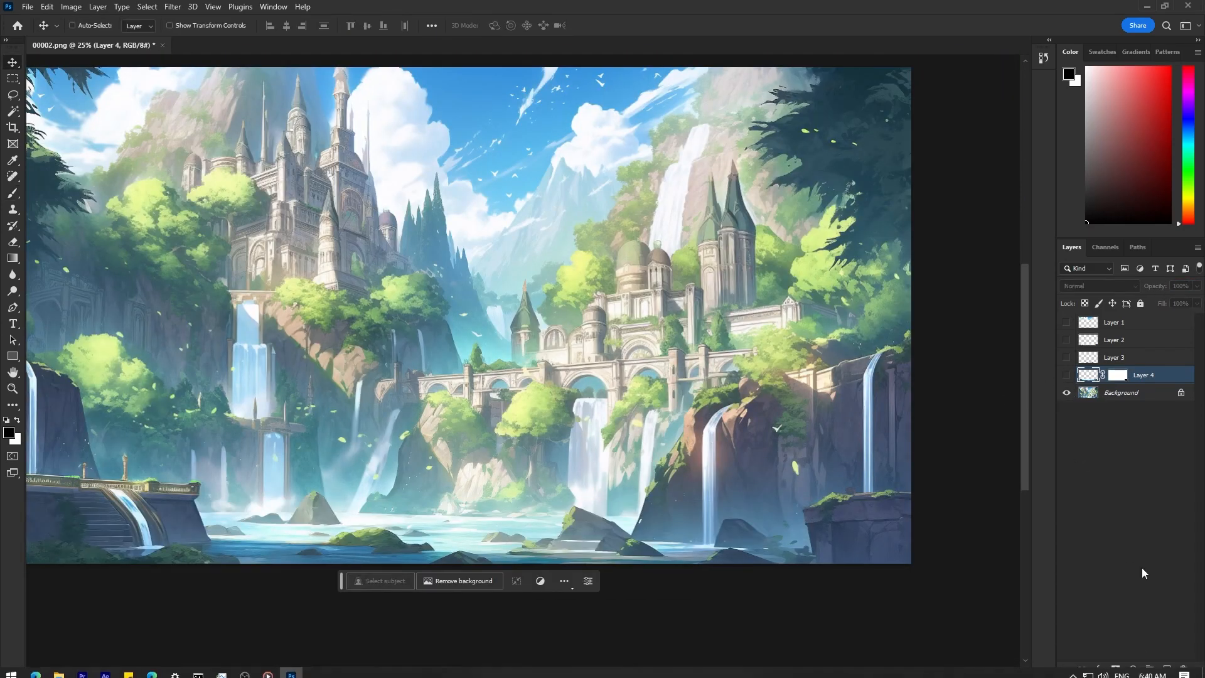
key("g")
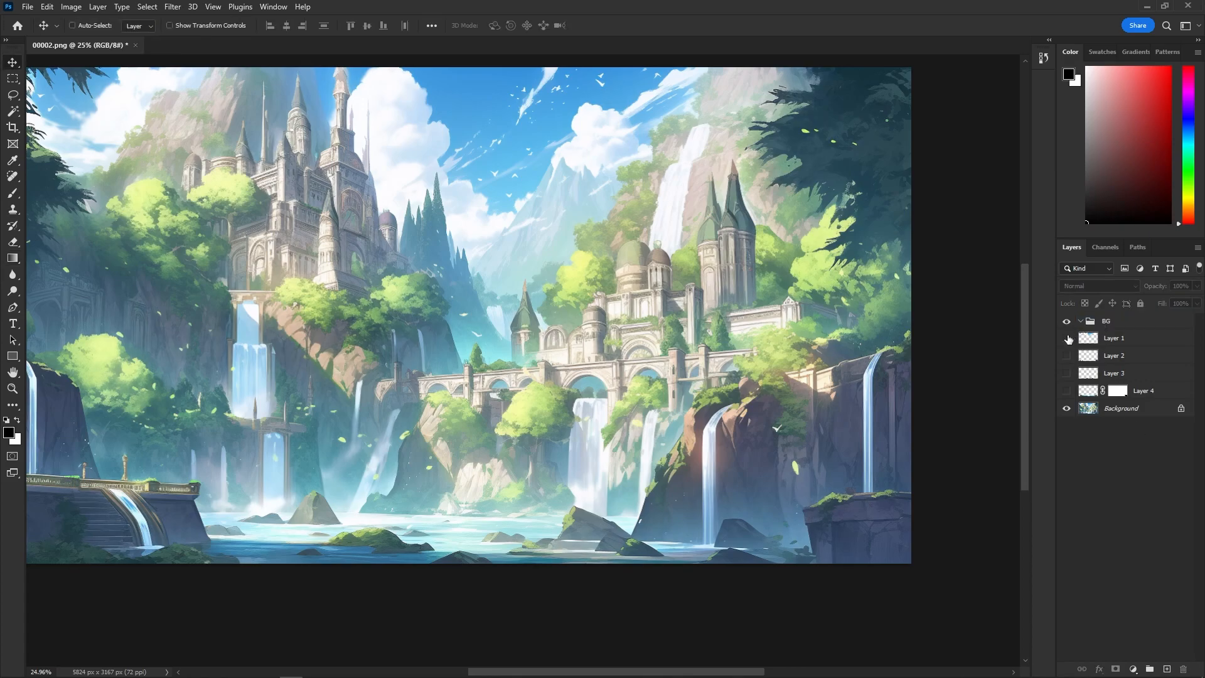
left_click(1068, 339, "alt")
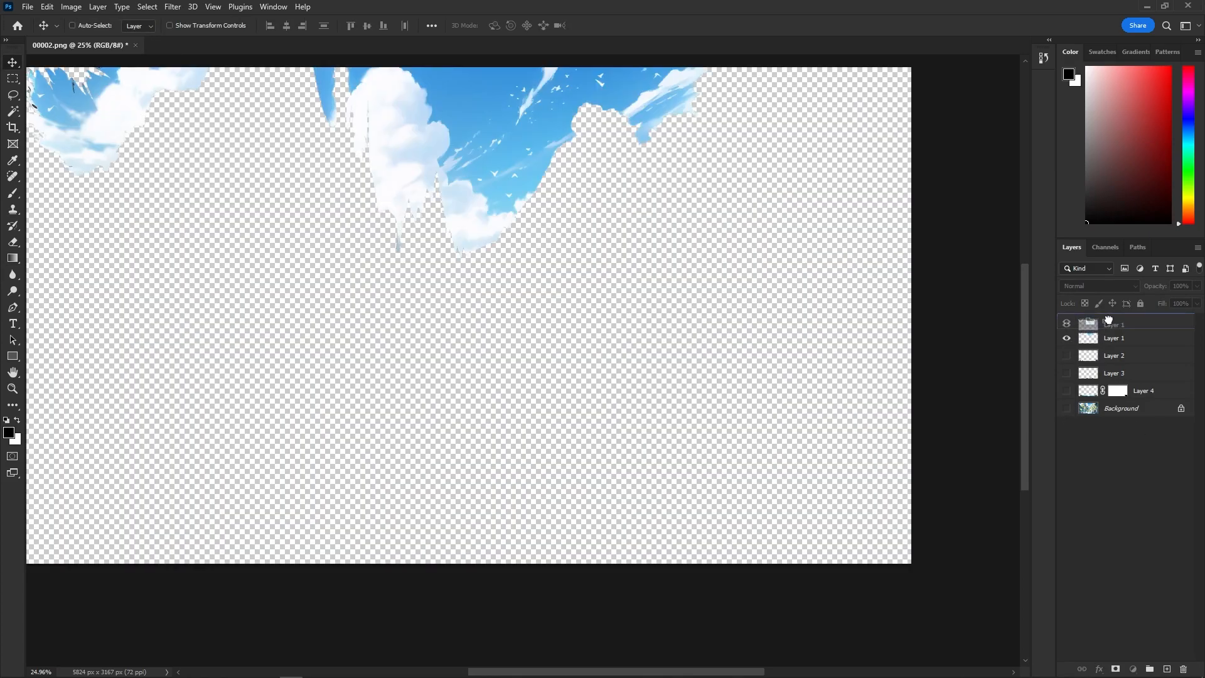
left_click(1118, 326)
type("MG")
key("Return")
left_click(1167, 669)
key("ctrl+z")
left_click(1149, 670)
double_click(1122, 321)
Move Layers 2, 3 and 4 into the FG group and Layer 1 into the BG group.
left_click(1066, 388)
left_click(1066, 405)
left_click(1111, 405)
left_click(1111, 387, "shift")
left_click_drag(1110, 389, 1104, 323)
left_click_drag(1095, 422, 1103, 378)
left_click(1067, 356)
Touch up Layer 4's mask in white beside the right-hand ledge and collapse the FG group.
scroll(842, 538, "up", 5)
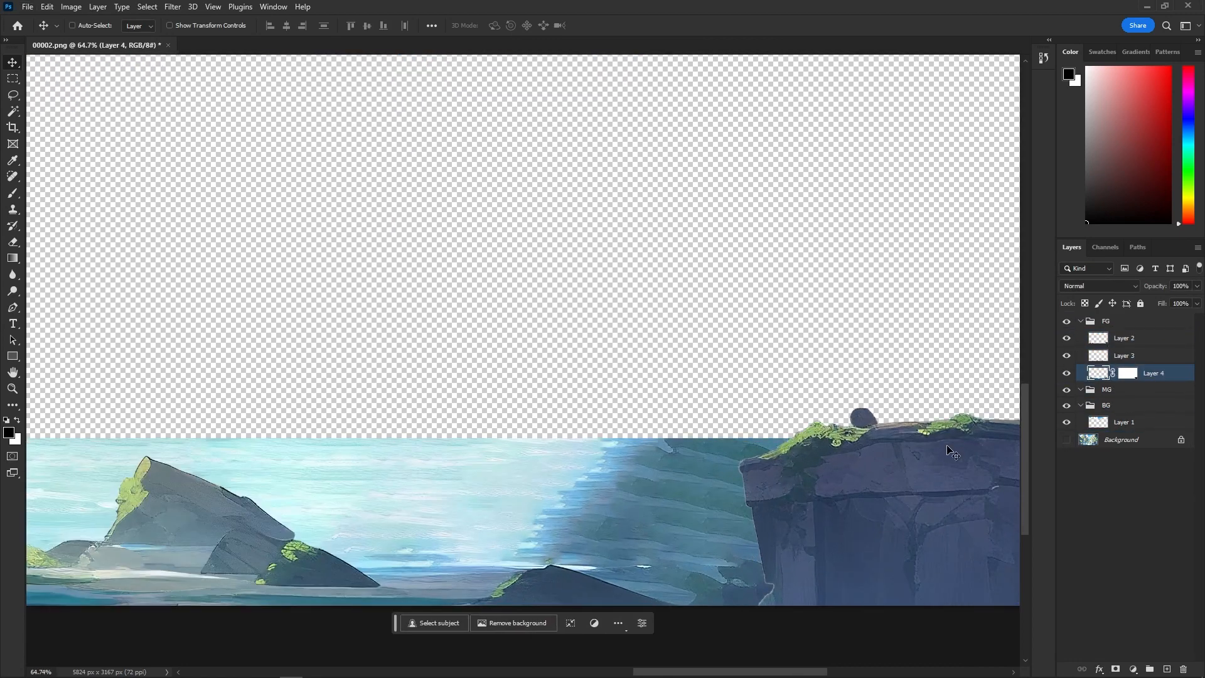
left_click(1129, 374)
key("x")
scroll(971, 447, "down", 15)
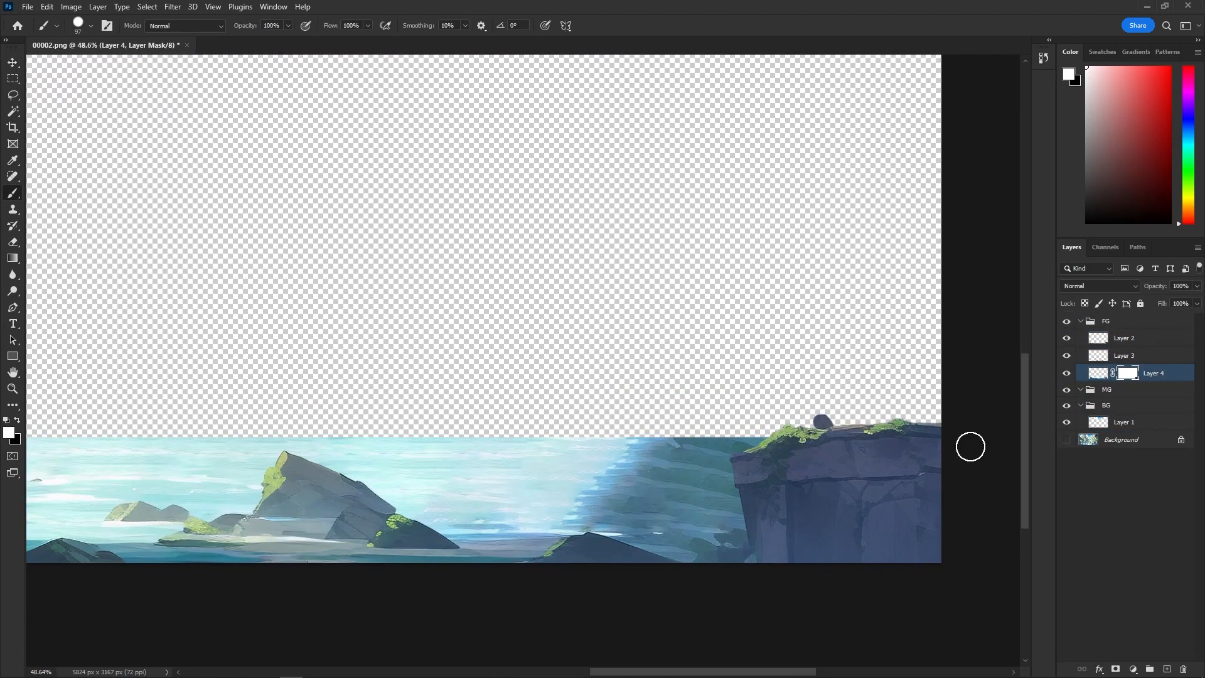
scroll(308, 502, "up", 7)
left_click(1080, 322)
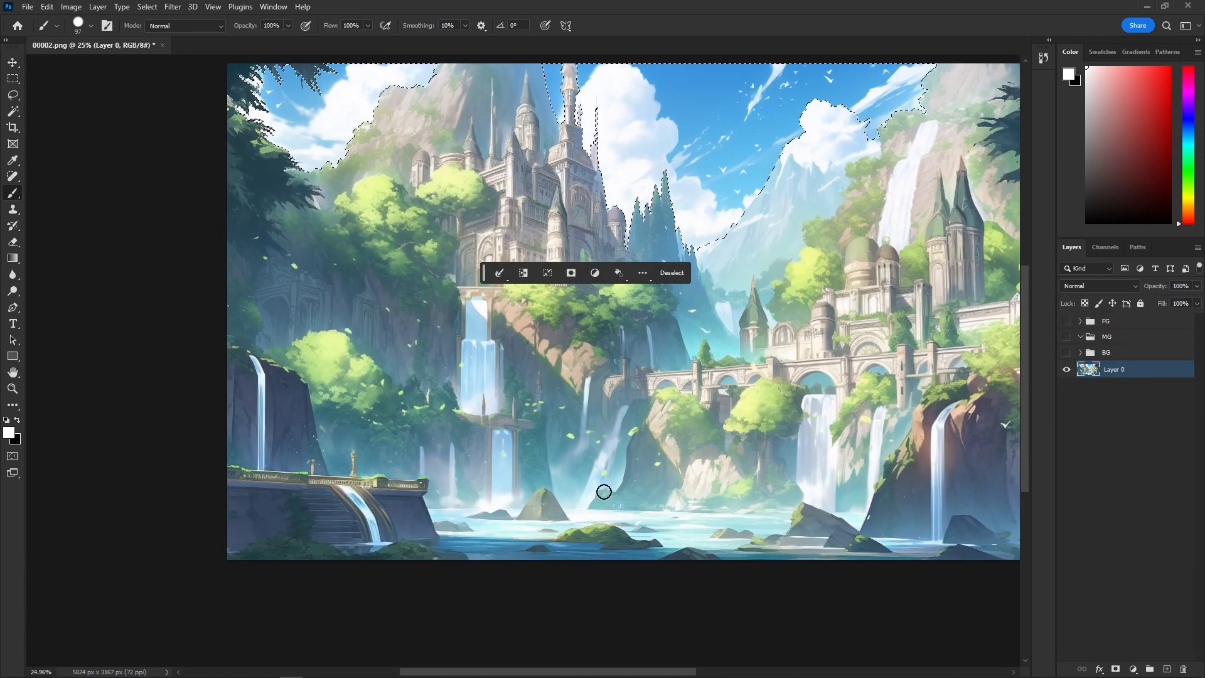
Select the left staircase cliff and the right waterfall cliff on Layer 0 with the Object Selection and Quick Selection tools.
key("w")
key("shift+w")
left_click_drag(220, 342, 461, 560)
left_click_drag(816, 408, 398, 417)
left_click_drag(738, 295, 408, 565)
scroll(546, 374, "up", 1)
Refine the cliff selection with the Lasso, adding the bushes and wall on top of the right waterfall cliff.
key("l")
scroll(560, 359, "up", 5)
left_click_drag(518, 389, 510, 324)
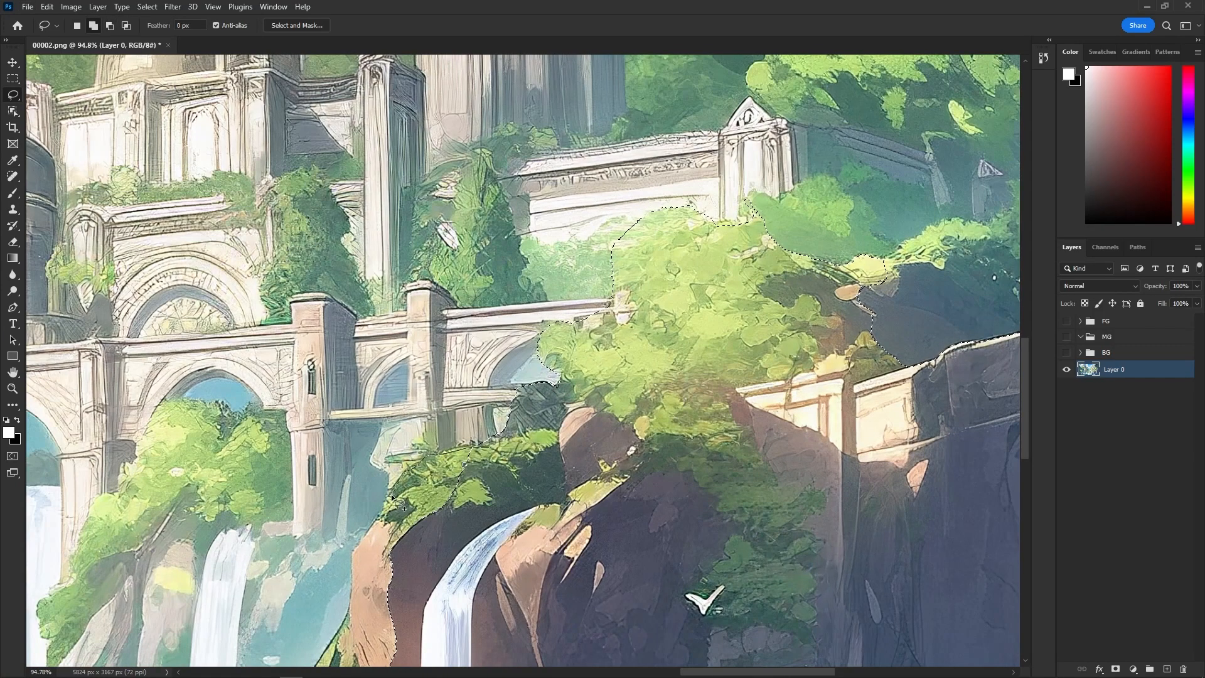
left_click_drag(393, 491, 415, 591)
left_click_drag(416, 591, 705, 266)
mouse_move(675, 194)
left_mouse_down()
mouse_move(631, 320)
mouse_move(729, 462)
mouse_move(863, 279)
left_mouse_up()
left_click_drag(668, 300, 650, 318)
scroll(650, 318, "down", 2)
left_click_drag(753, 389, 468, 284)
mouse_move(745, 363)
left_mouse_down()
mouse_move(627, 350)
mouse_move(919, 393)
left_mouse_up()
left_click_drag(590, 349, 528, 312)
left_click_drag(465, 339, 425, 328)
Extend the selection over the trees at the image's right edge with the Lasso and copy the midground to a new layer.
scroll(614, 389, "down", 10)
scroll(617, 139, "up", 9)
left_click_drag(785, 159, 724, 215)
left_click_drag(618, 314, 610, 312)
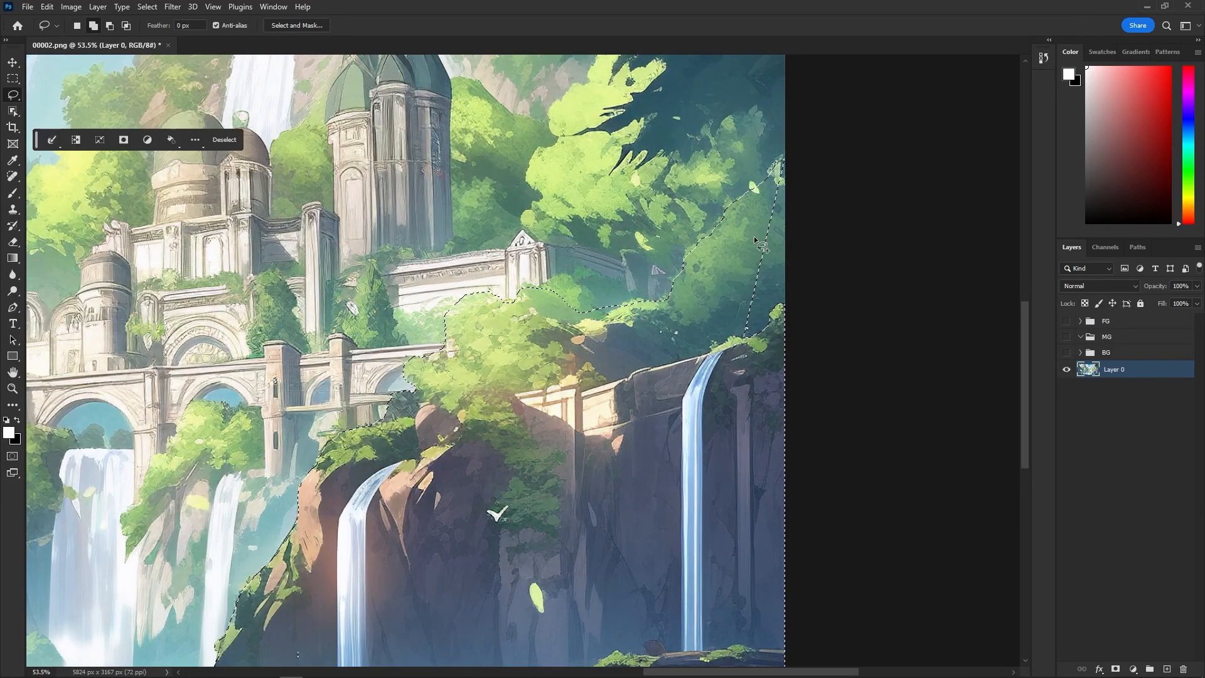
scroll(164, 392, "down", 10)
key("ctrl+j")
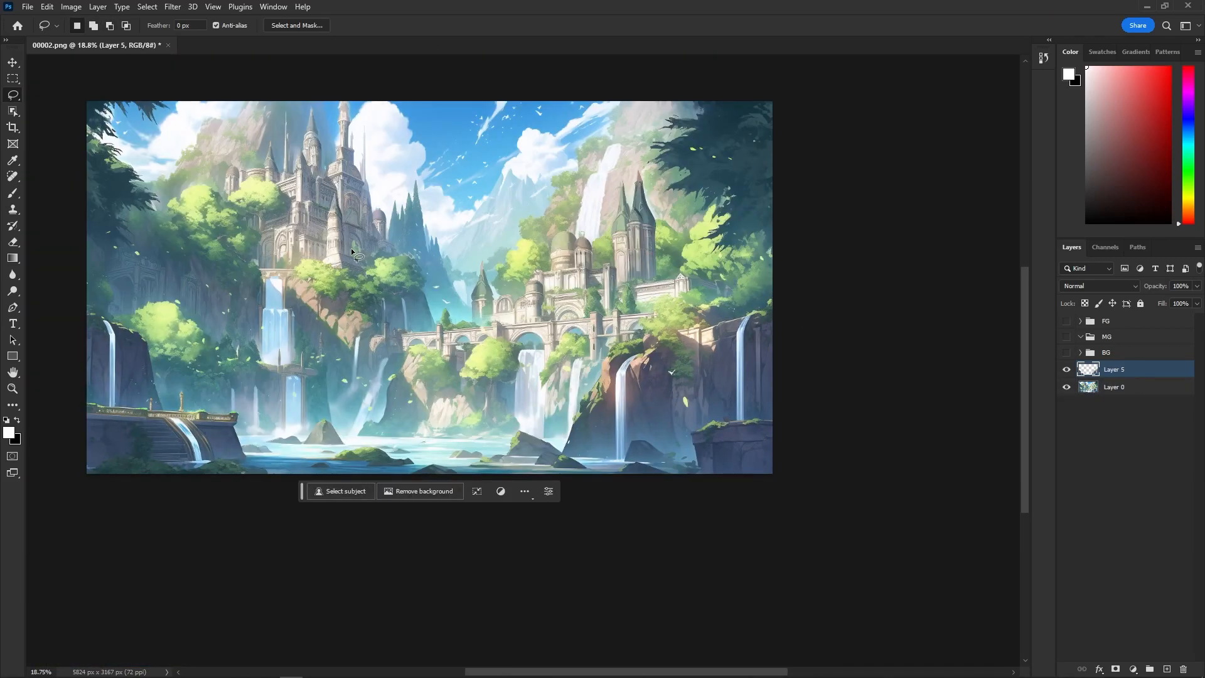
Load the sky layer's outline as a selection and add the distant mountain on Layer 0 with Object Selection.
scroll(630, 257, "up", 5)
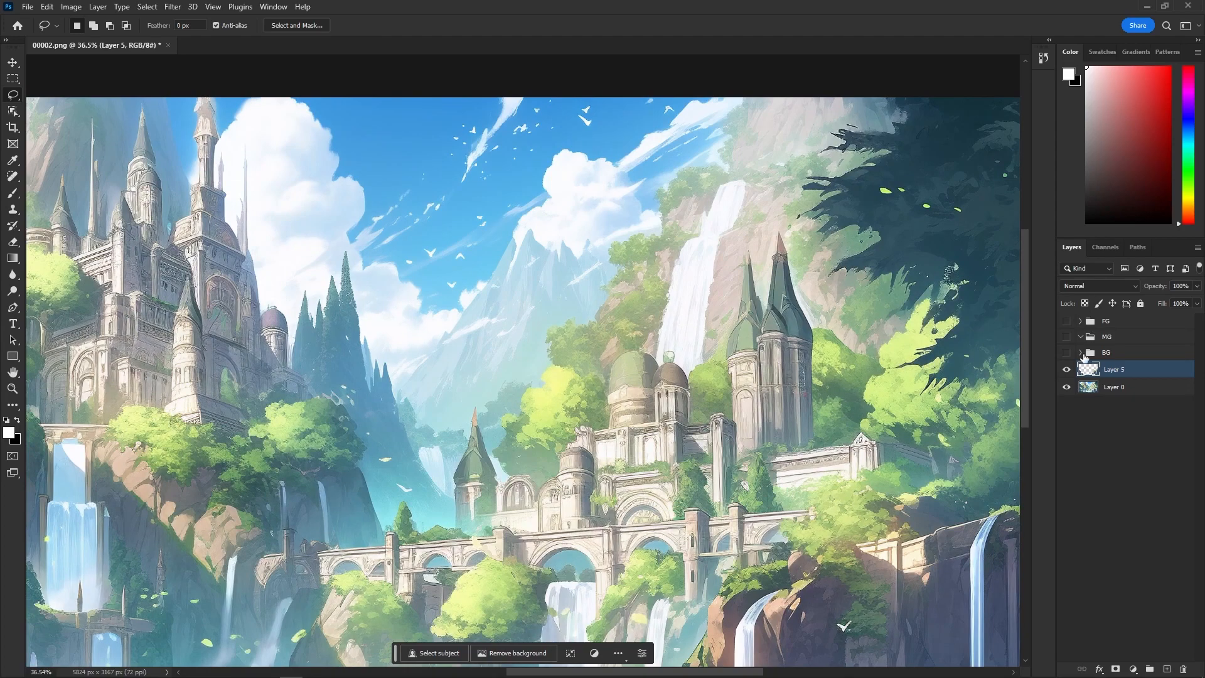
left_click(1080, 352)
left_click(1098, 370, "ctrl")
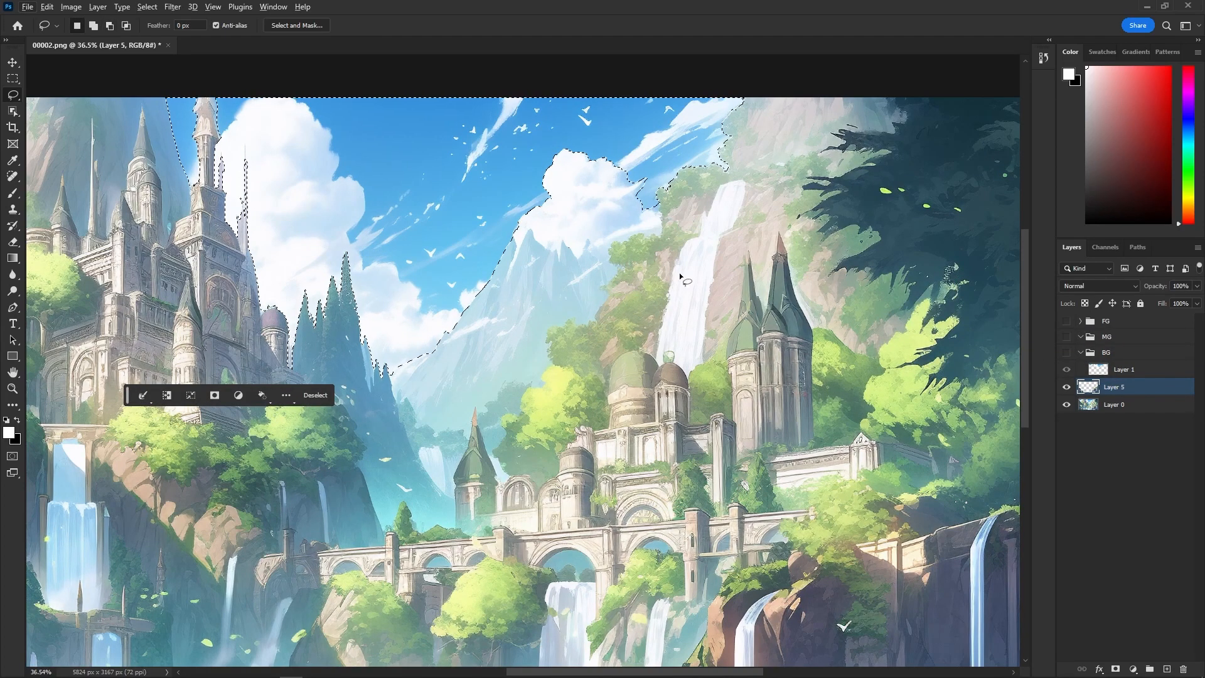
scroll(593, 193, "up", 3)
key("w")
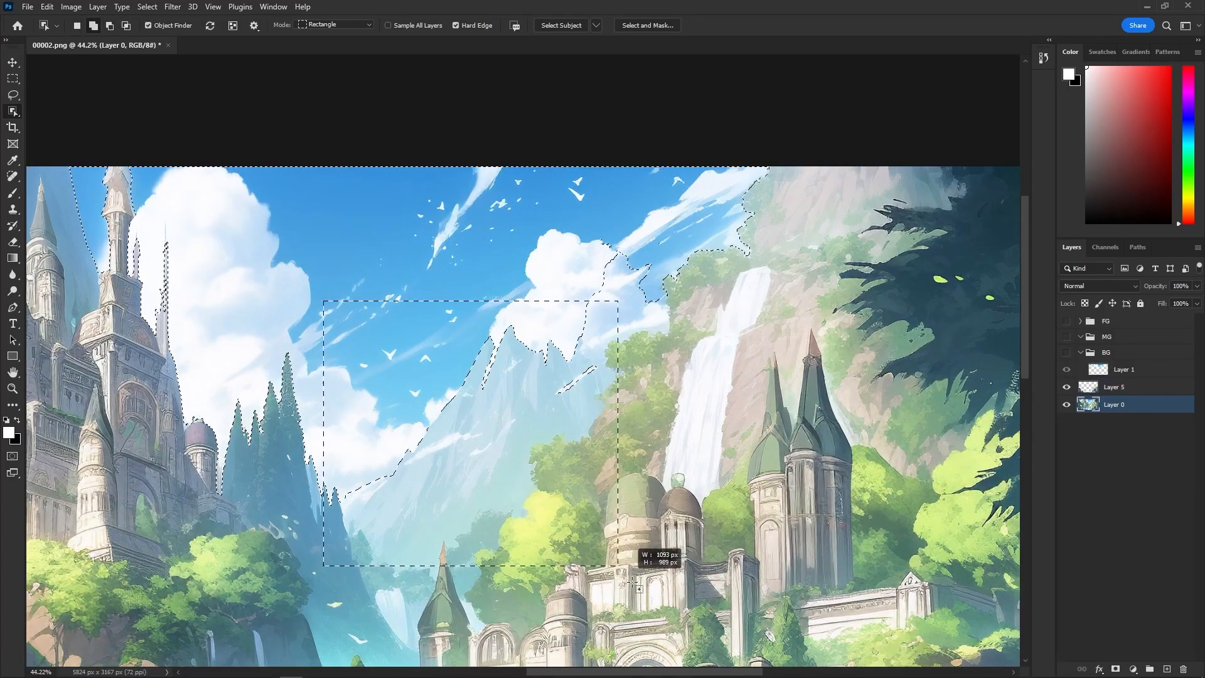
scroll(530, 364, "up", 1)
Refine the mountain selection with the Lasso around the green spire and along the edge of the trees.
key("l")
scroll(444, 450, "up", 5)
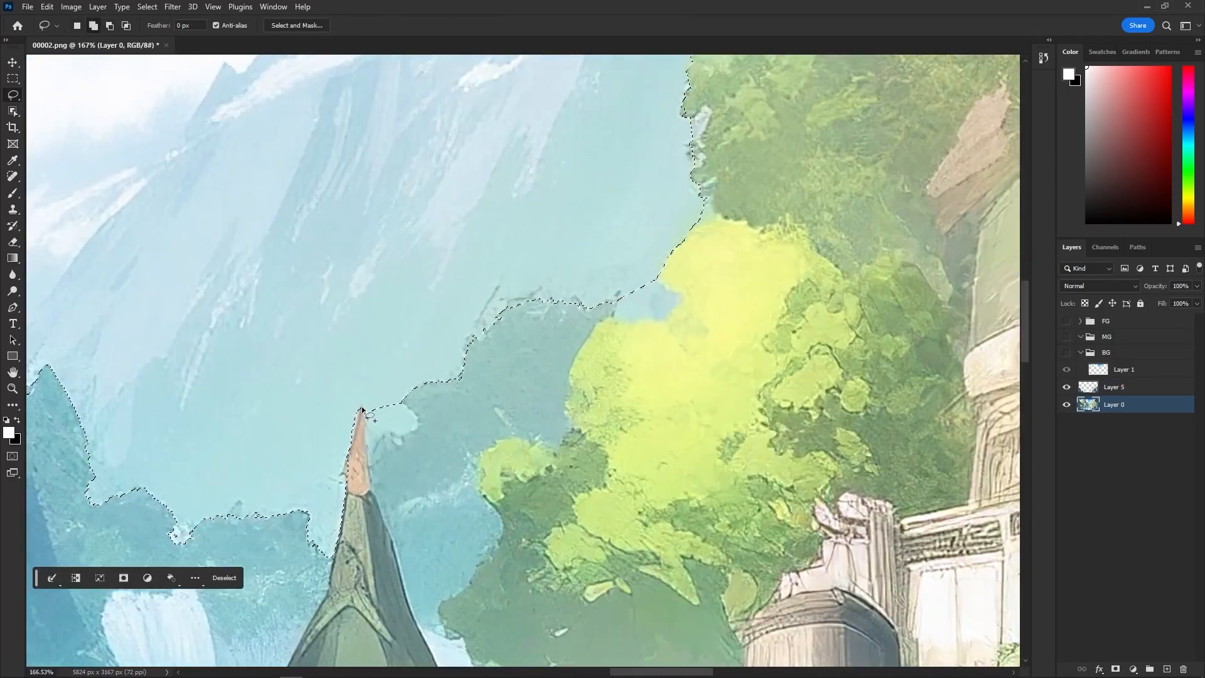
mouse_move(419, 410)
left_mouse_down()
mouse_move(401, 439)
mouse_move(359, 454)
left_mouse_up()
mouse_move(670, 286)
left_mouse_down()
mouse_move(623, 322)
mouse_move(615, 305)
left_mouse_up()
left_click_drag(695, 165, 552, 427)
mouse_move(552, 427)
left_mouse_down()
mouse_move(556, 374)
mouse_move(544, 370)
left_mouse_up()
scroll(645, 342, "down", 5)
left_click_drag(787, 127, 583, 360)
Extend the mountain selection over the hazy trees behind the green spire with Quick Selection.
key("w")
key("shift+w")
left_click_drag(524, 239, 607, 385)
scroll(650, 446, "down", 5)
left_click_drag(650, 446, 691, 344)
key("l")
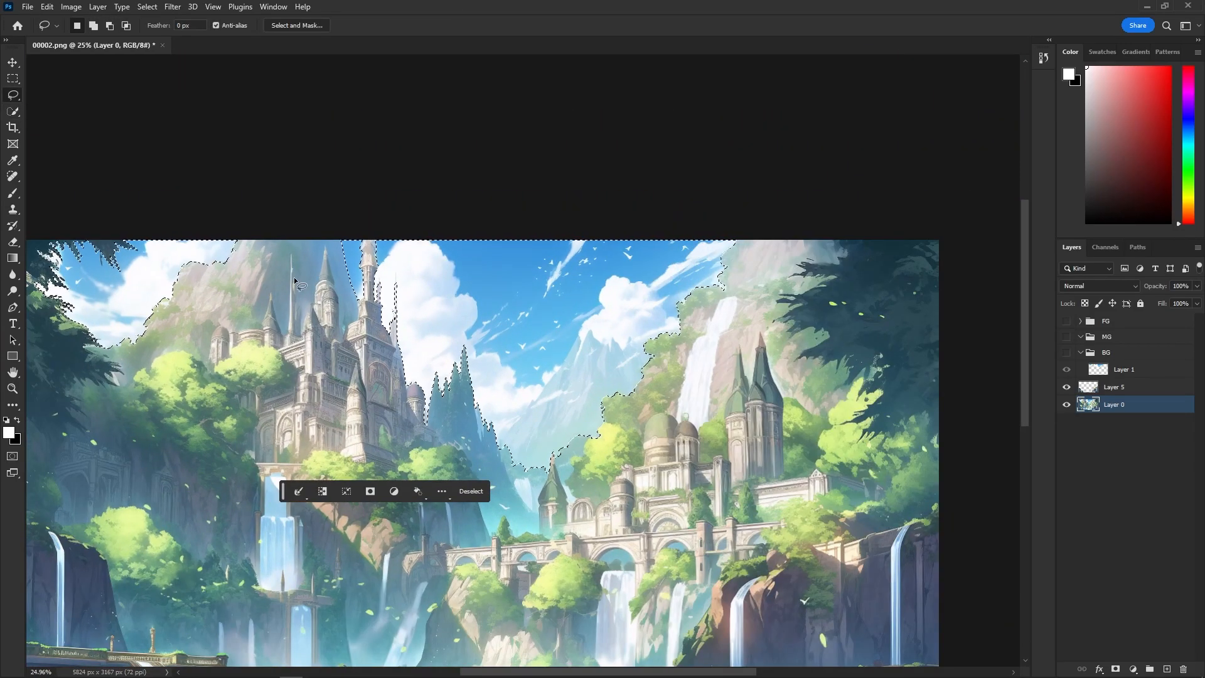
Add the blue pines, cliffs and misty valley between the two castles to the selection with Quick Selection.
scroll(465, 400, "up", 2)
key("w")
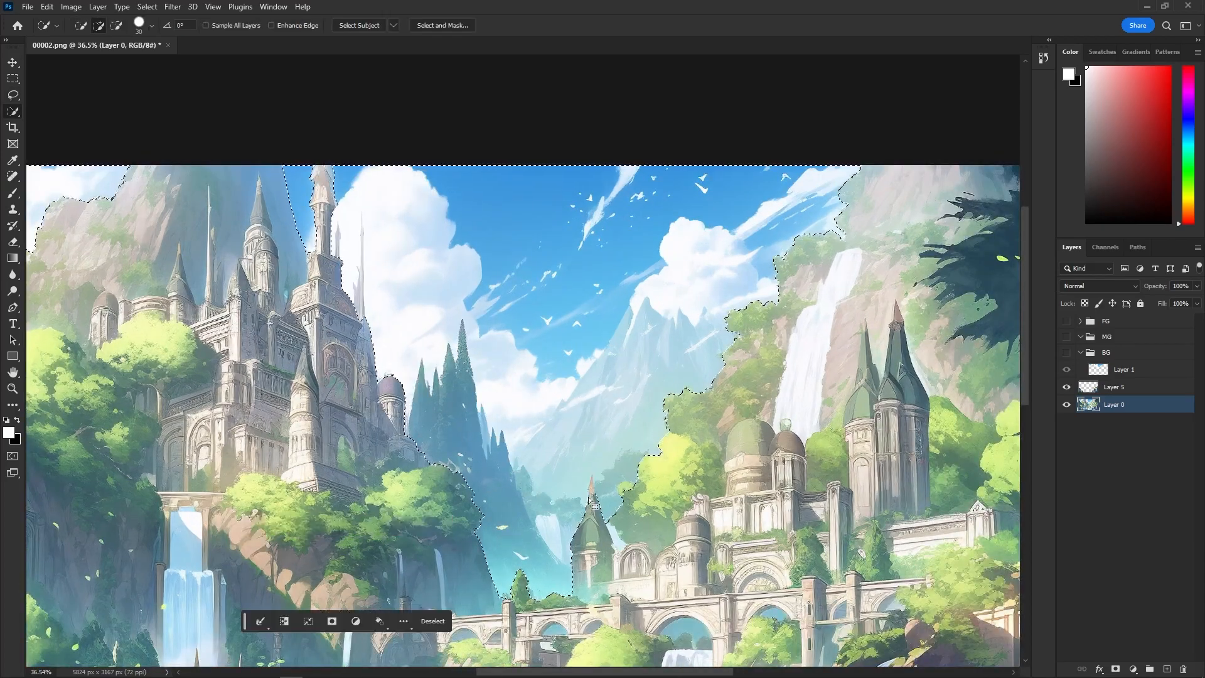
scroll(547, 491, "up", 4)
left_click(81, 26)
left_click_drag(564, 436, 630, 479)
key("l")
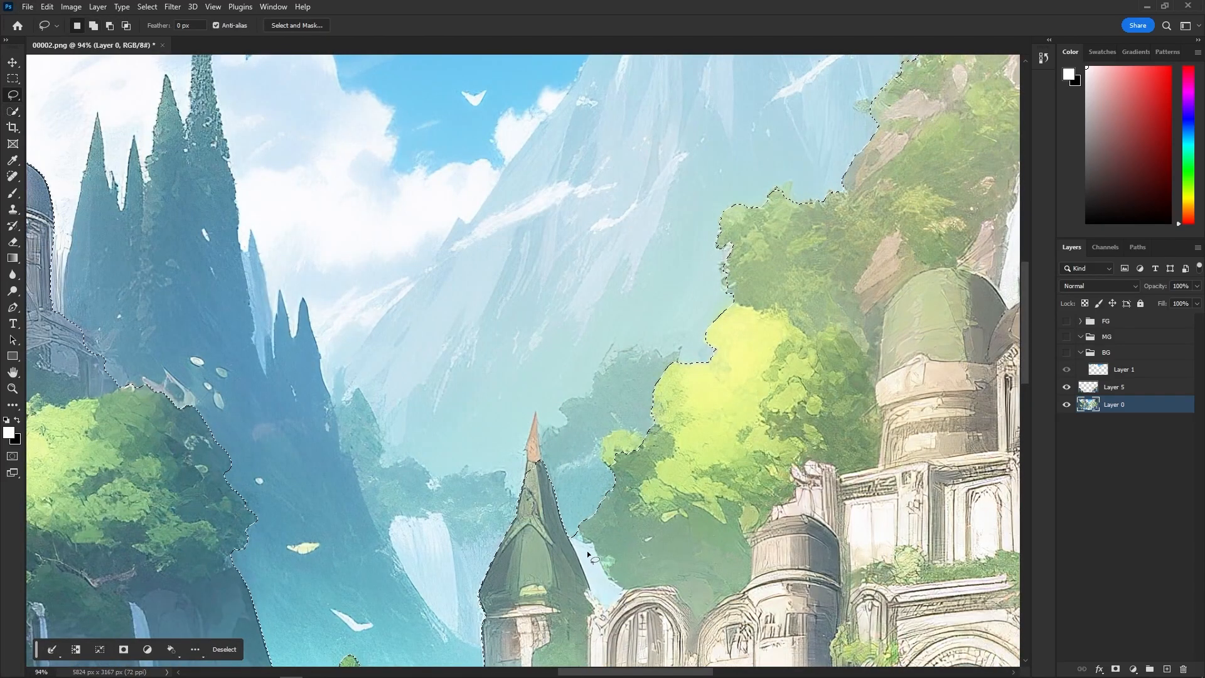
Refine the selection around the green spire and add the gap between it and the trees using Quick Selection and Lasso.
scroll(587, 553, "up", 4)
key("w")
mouse_move(597, 585)
left_mouse_down()
mouse_move(552, 461)
mouse_move(569, 488)
left_mouse_up()
key("l")
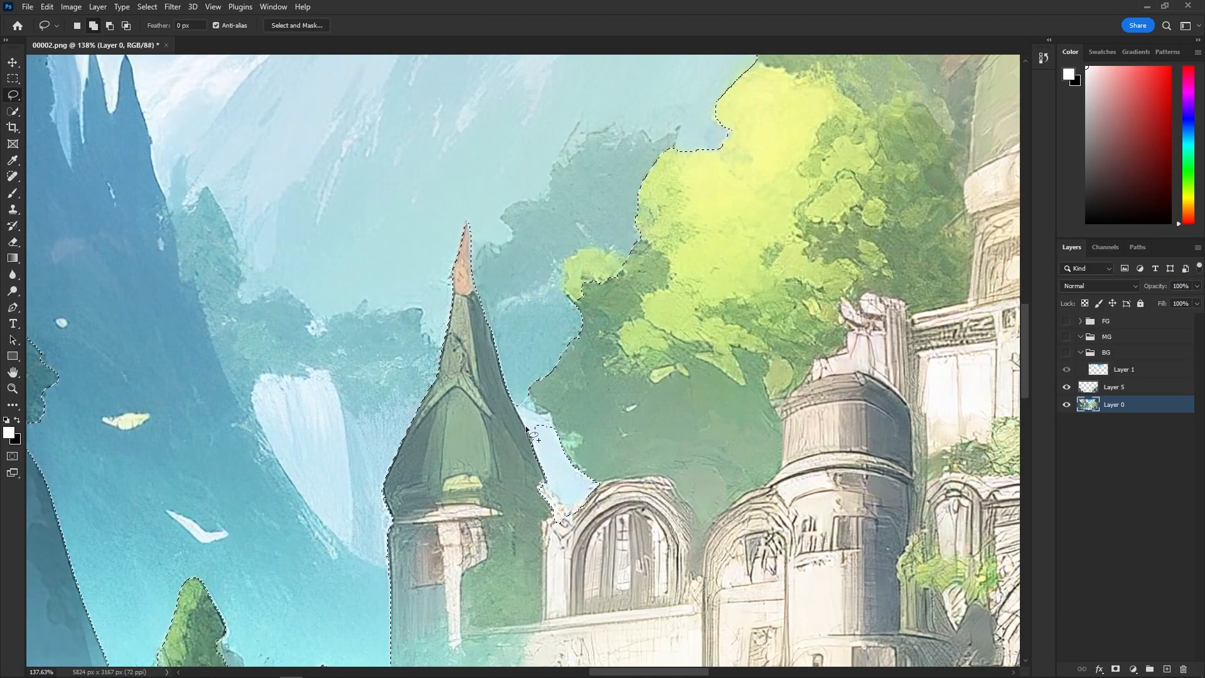
mouse_move(527, 409)
left_mouse_down()
mouse_move(578, 512)
mouse_move(541, 493)
left_mouse_up()
scroll(528, 492, "down", 6)
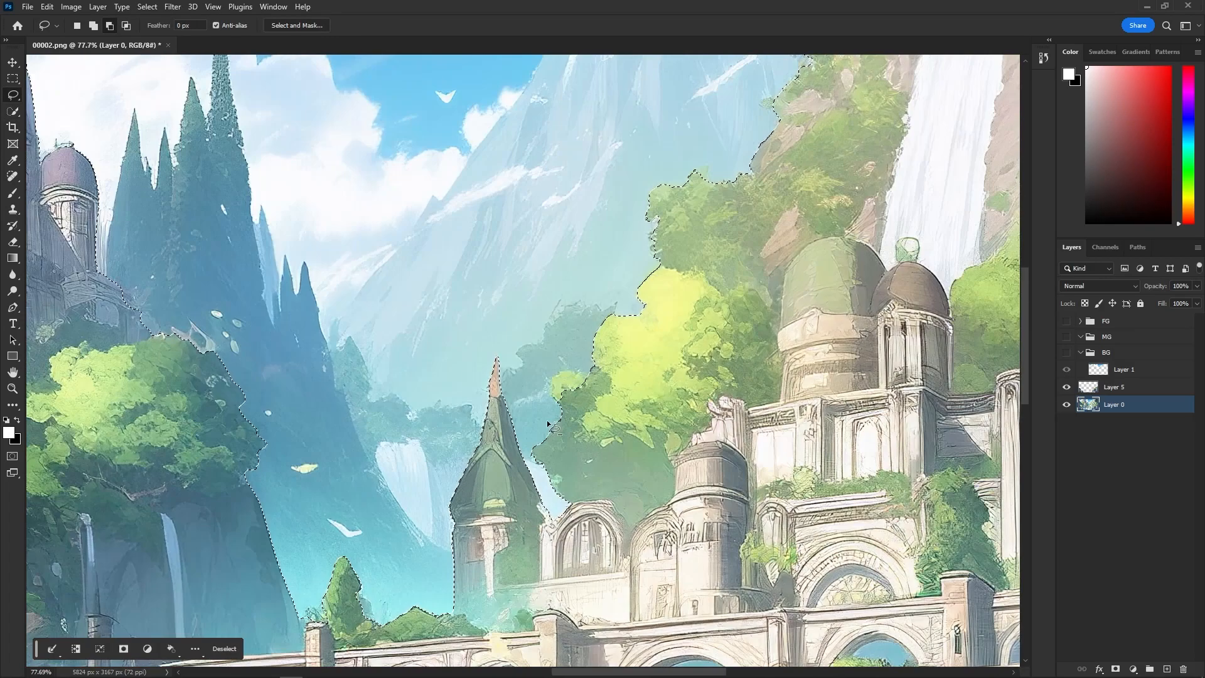
scroll(581, 378, "up", 8)
left_click_drag(588, 393, 566, 382)
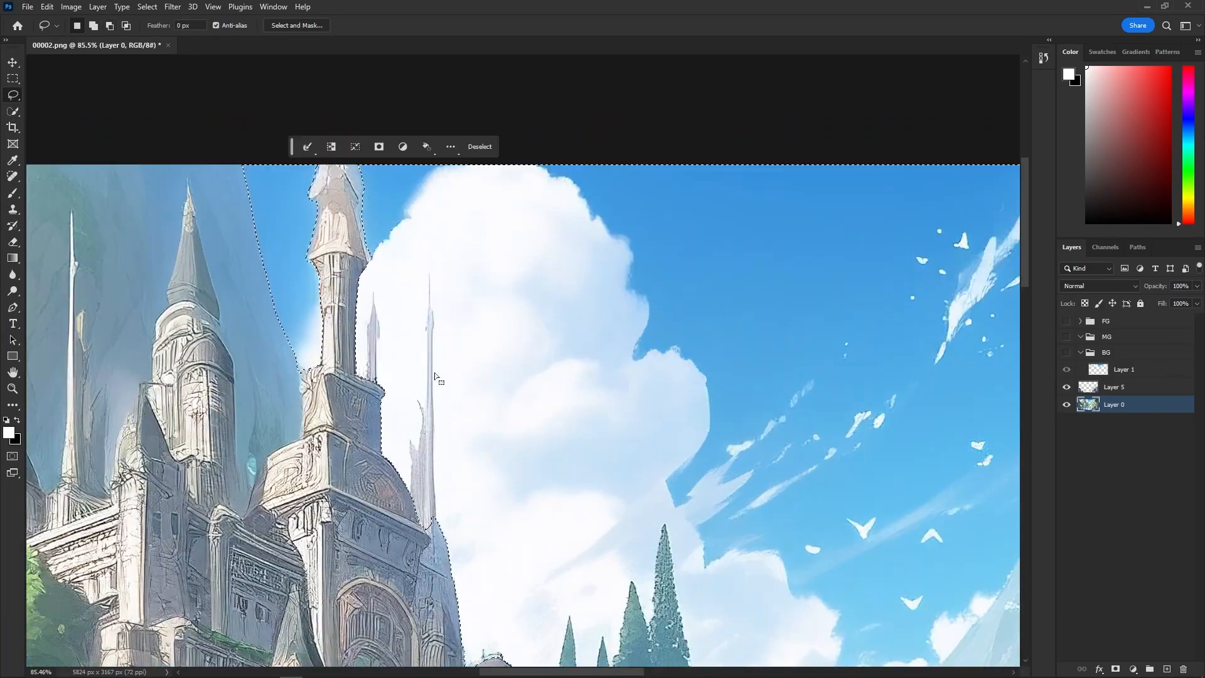
Refine the selection between the left castle's tall towers, adding the sky and mountain behind them with Quick Selection.
key("w")
scroll(436, 364, "down", 4)
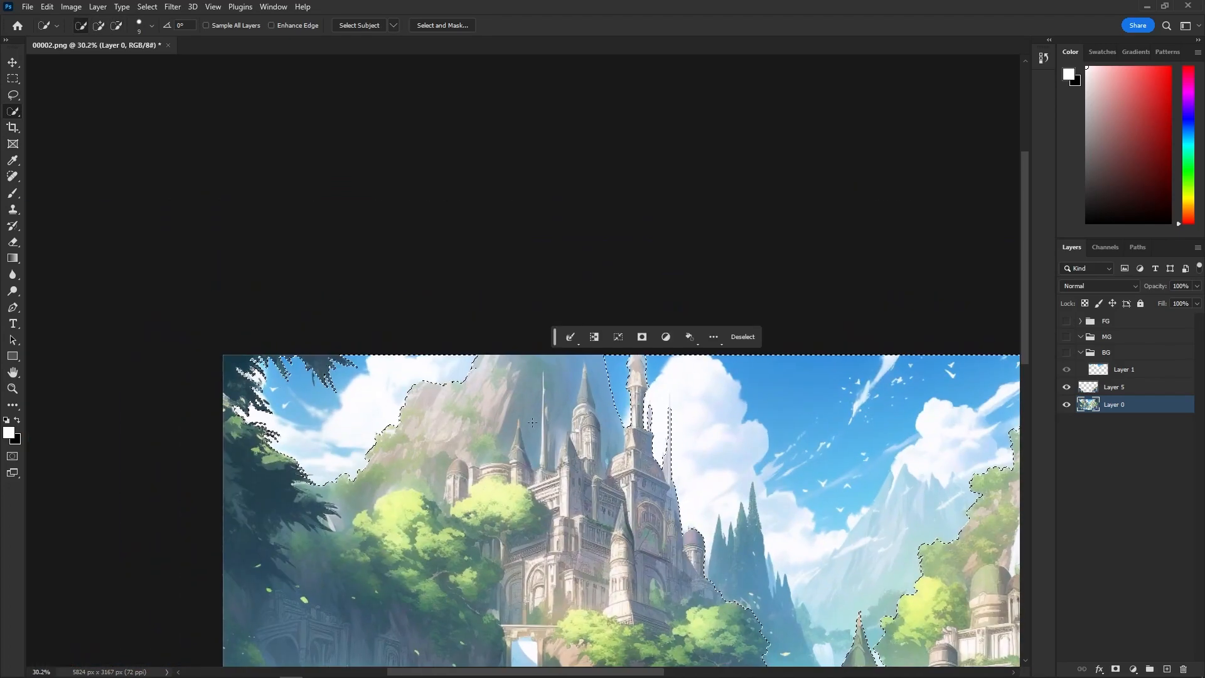
scroll(684, 540, "up", 4)
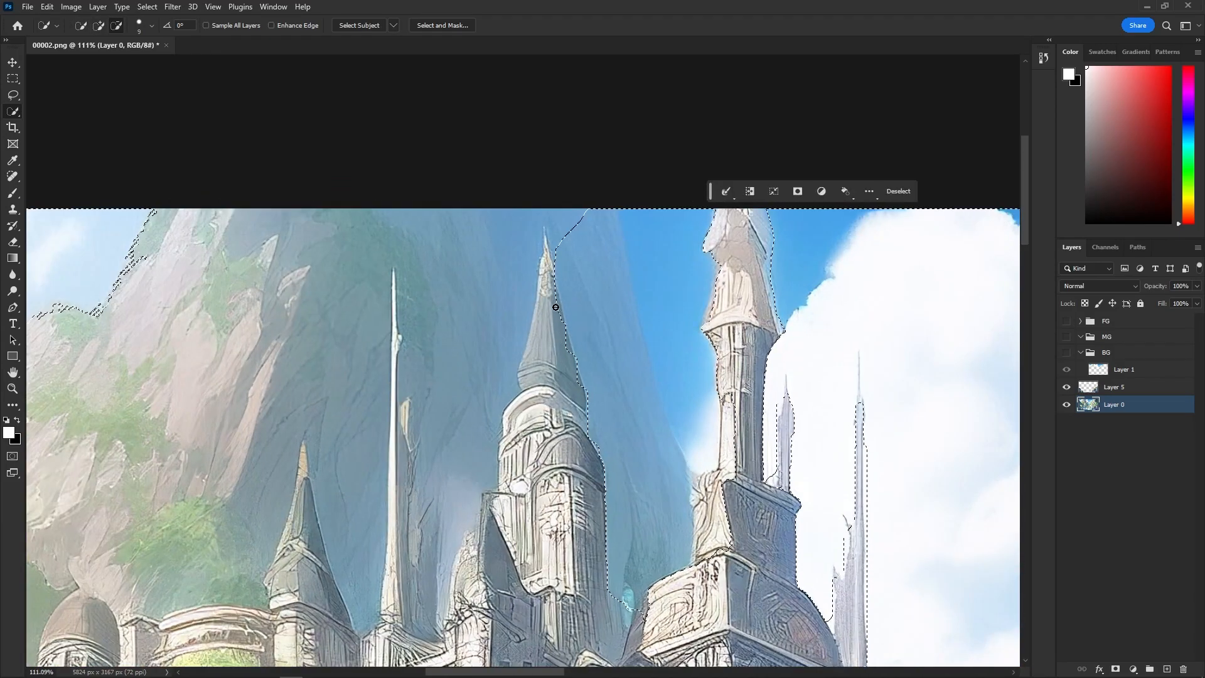
mouse_move(710, 511)
left_mouse_down()
mouse_move(721, 377)
mouse_move(706, 316)
left_mouse_up()
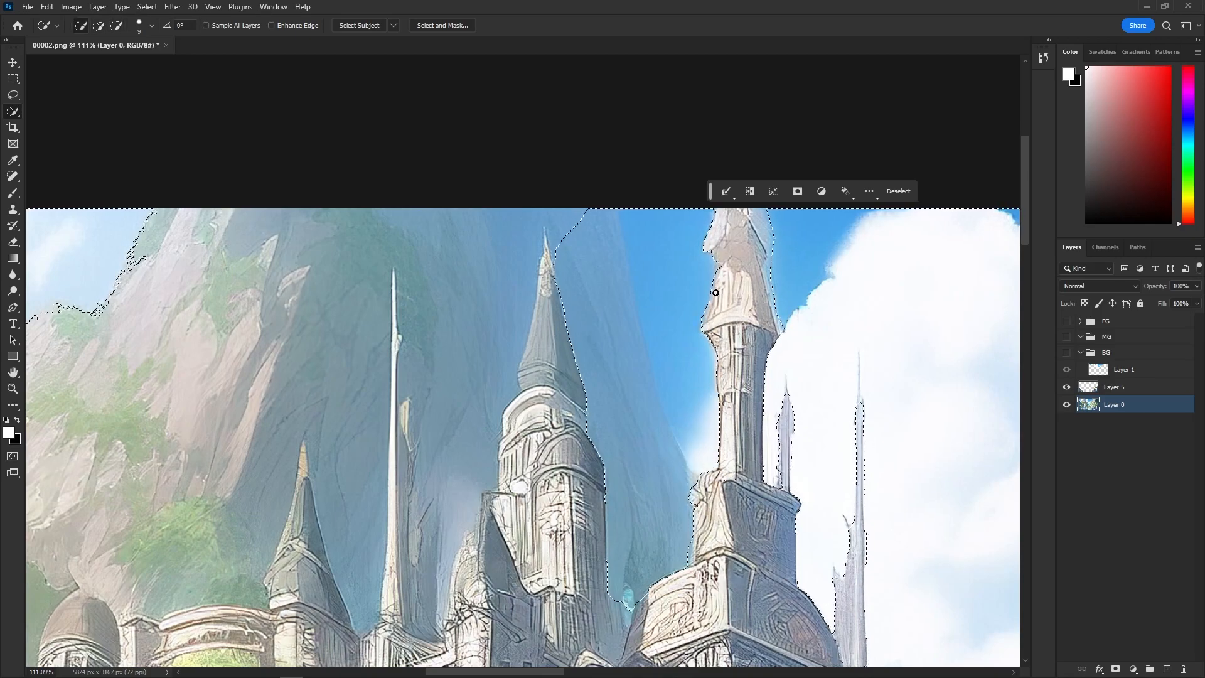
Add the rocky mountain above the left trees and castle roofs to the selection with Quick Selection and Lasso.
scroll(709, 295, "down", 3)
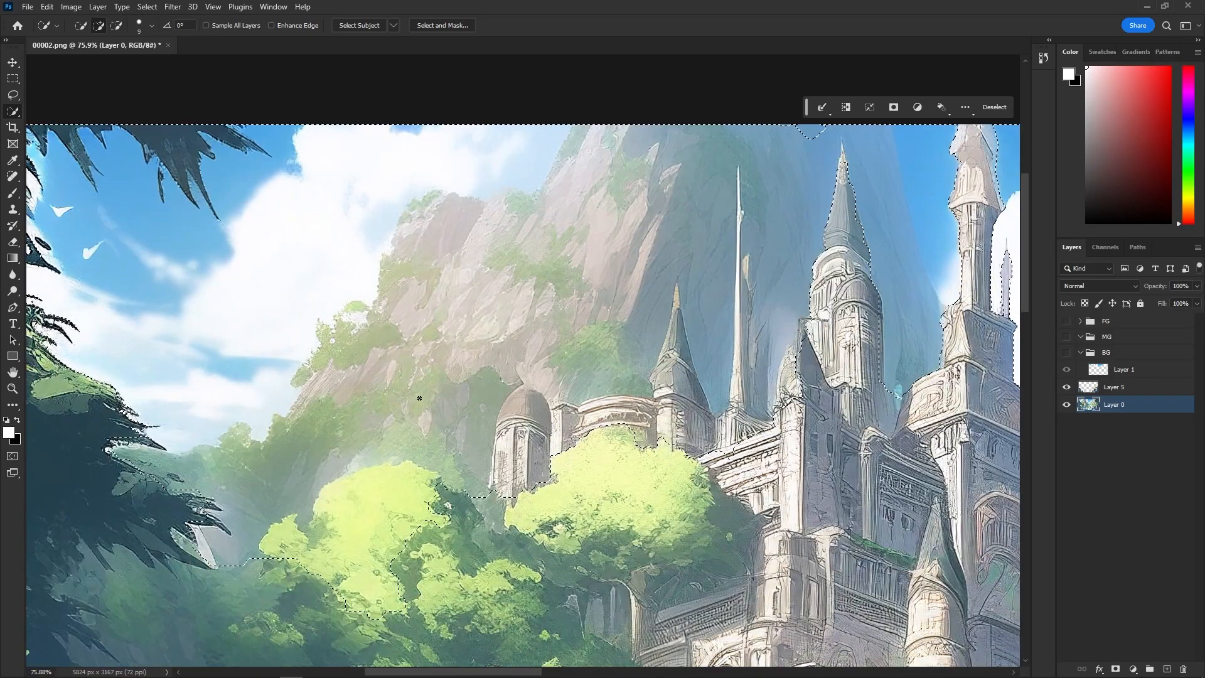
mouse_move(383, 534)
left_mouse_down()
mouse_move(326, 552)
mouse_move(422, 478)
mouse_move(427, 496)
left_mouse_up()
key("l")
mouse_move(502, 439)
left_mouse_down()
mouse_move(388, 532)
mouse_move(360, 531)
left_mouse_up()
key("w")
mouse_move(388, 553)
left_mouse_down()
mouse_move(393, 513)
mouse_move(544, 502)
left_mouse_up()
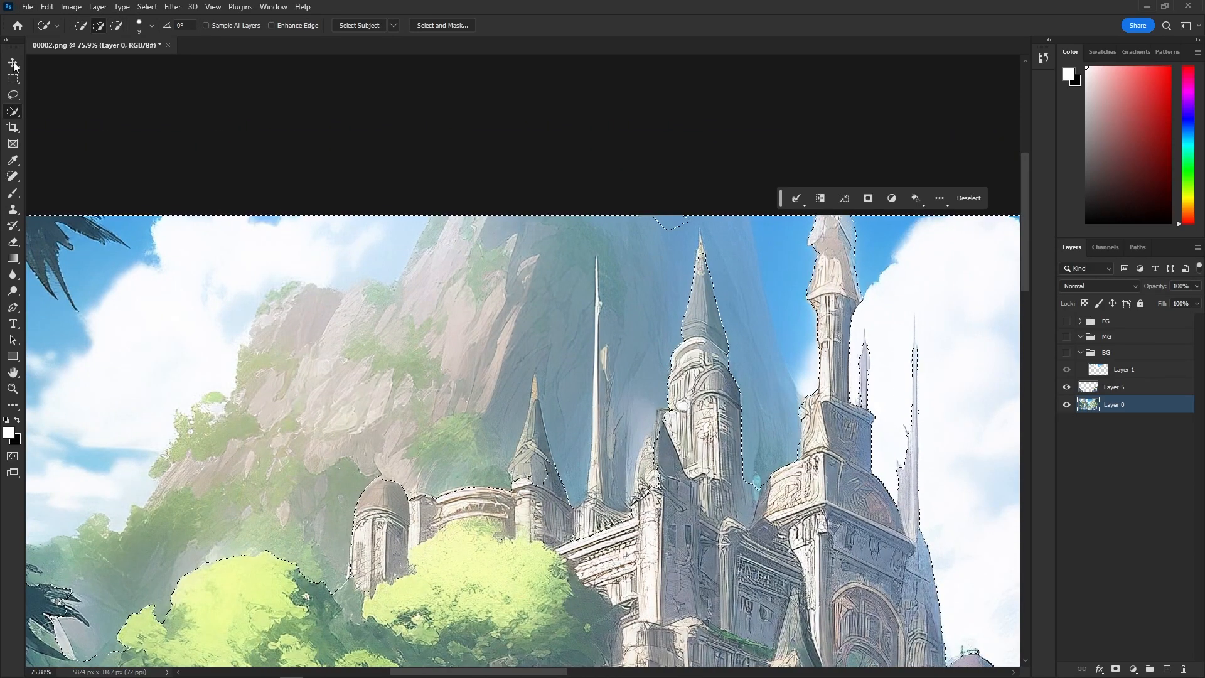
Refine the selection edge along the left castle's dome, conical turret and thin spire with the Lasso.
scroll(532, 421, "up", 3)
key("l")
left_click_drag(526, 342, 487, 461)
mouse_move(539, 176)
left_mouse_down()
mouse_move(514, 382)
mouse_move(411, 433)
left_mouse_up()
left_click_drag(526, 342, 472, 488)
left_click_drag(520, 384, 523, 330)
left_click_drag(393, 508, 361, 502)
mouse_move(530, 323)
left_mouse_down()
mouse_move(462, 345)
mouse_move(563, 176)
left_mouse_up()
key("w")
key("shift+l")
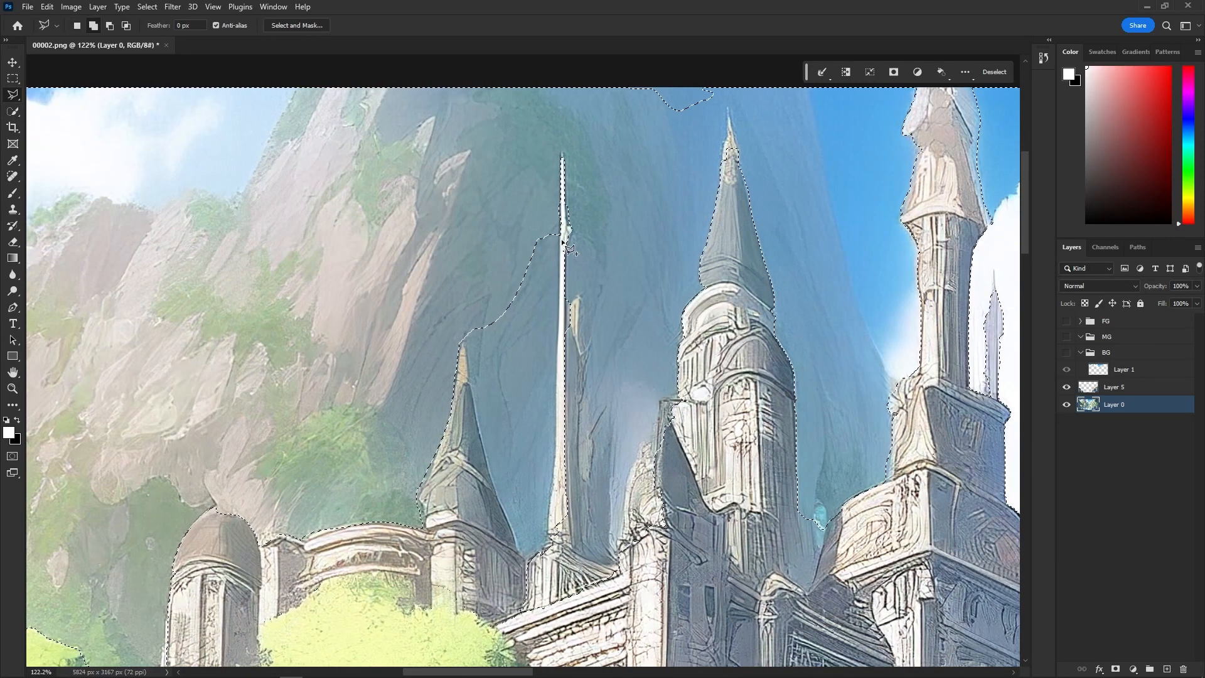
Add the mountain area between the conical turret and the thin spire with the Polygonal Lasso.
left_click(561, 246)
left_click(557, 427)
left_click(546, 531)
left_click(550, 541)
left_click(529, 560)
left_click(519, 552)
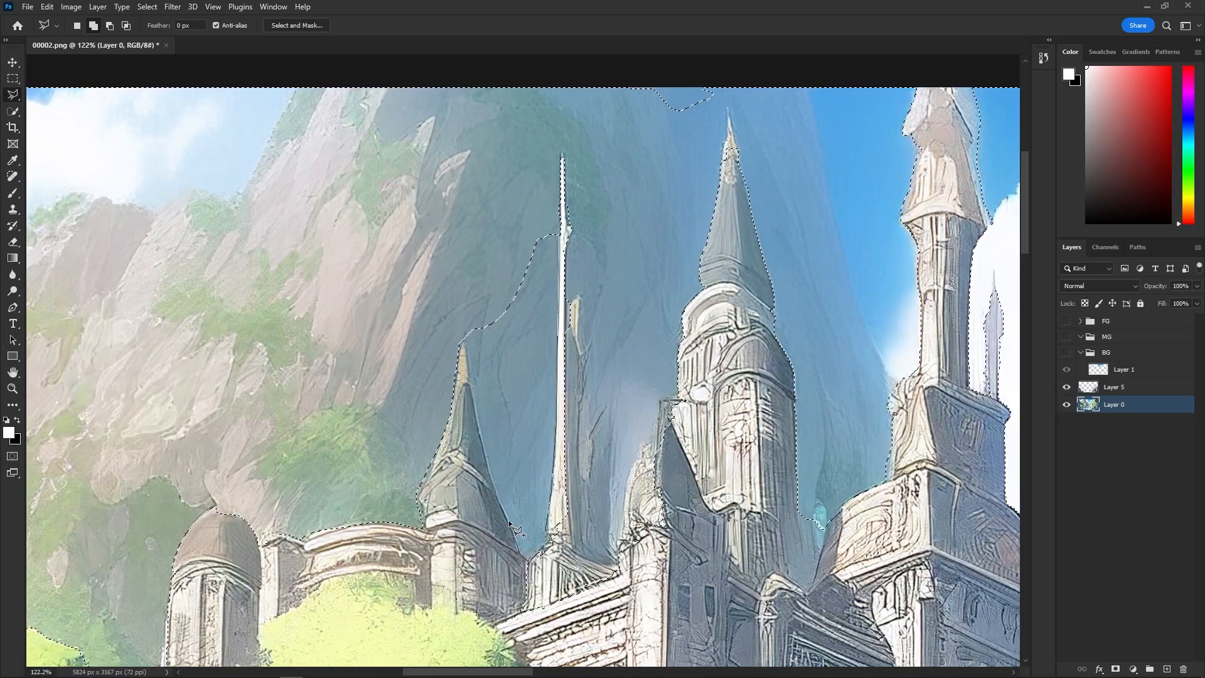
double_click(559, 219)
Trace the mountain area between the thin spire and the middle tower with the Polygonal Lasso and add it.
left_click_drag(559, 229, 446, 330)
left_click(431, 654)
left_click(458, 405)
left_click(468, 398)
left_click(471, 452)
left_click(468, 656)
left_click_drag(468, 653, 459, 516)
left_click(482, 529)
left_click(496, 528)
left_click(504, 489)
left_click(506, 438)
left_click(537, 399)
left_click(541, 364)
left_click(557, 363)
left_click(519, 262)
left_click(451, 269)
Correct the selection edge around the base of the thin spire with the Polygonal Lasso.
scroll(558, 450, "down", 2)
scroll(539, 433, "up", 3)
left_click(500, 493)
left_click(490, 528)
double_click(556, 534)
left_click(491, 529)
left_click(453, 468)
left_click(440, 469)
left_click(396, 535)
double_click(348, 640)
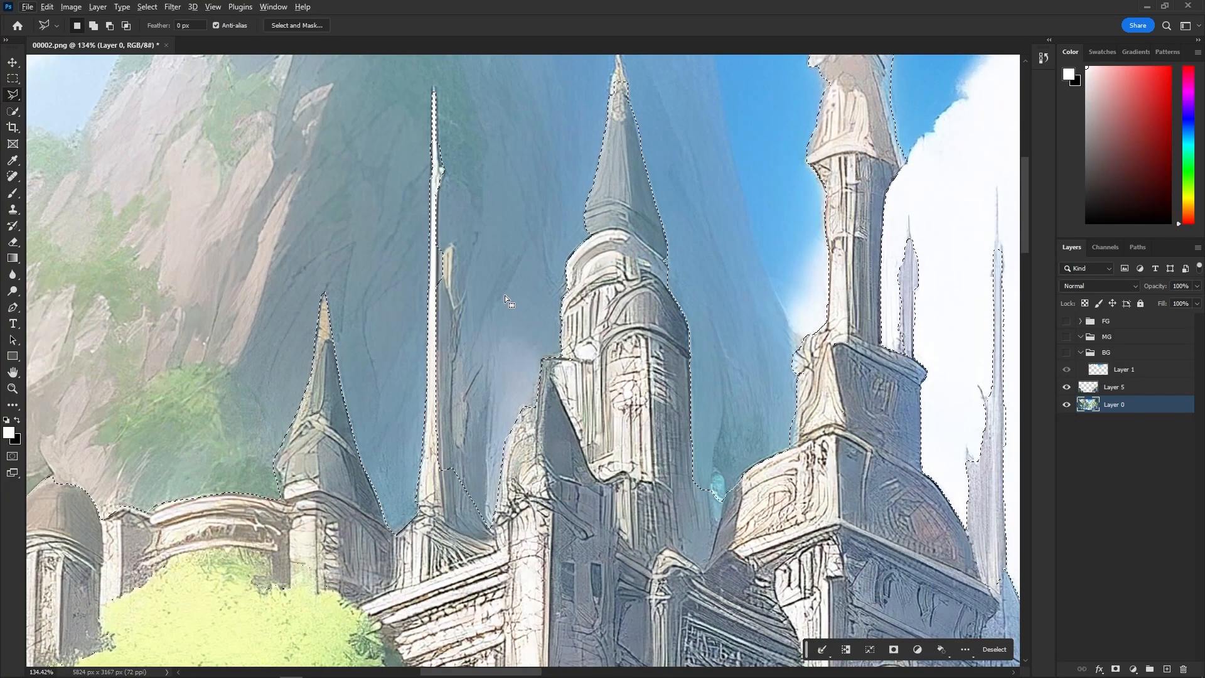
Exclude the small spikes beside the thin spire with the Lasso and clean up the selection along the mountain's upper edge.
key("alt")
key("alt")
left_click_drag(474, 556, 476, 552)
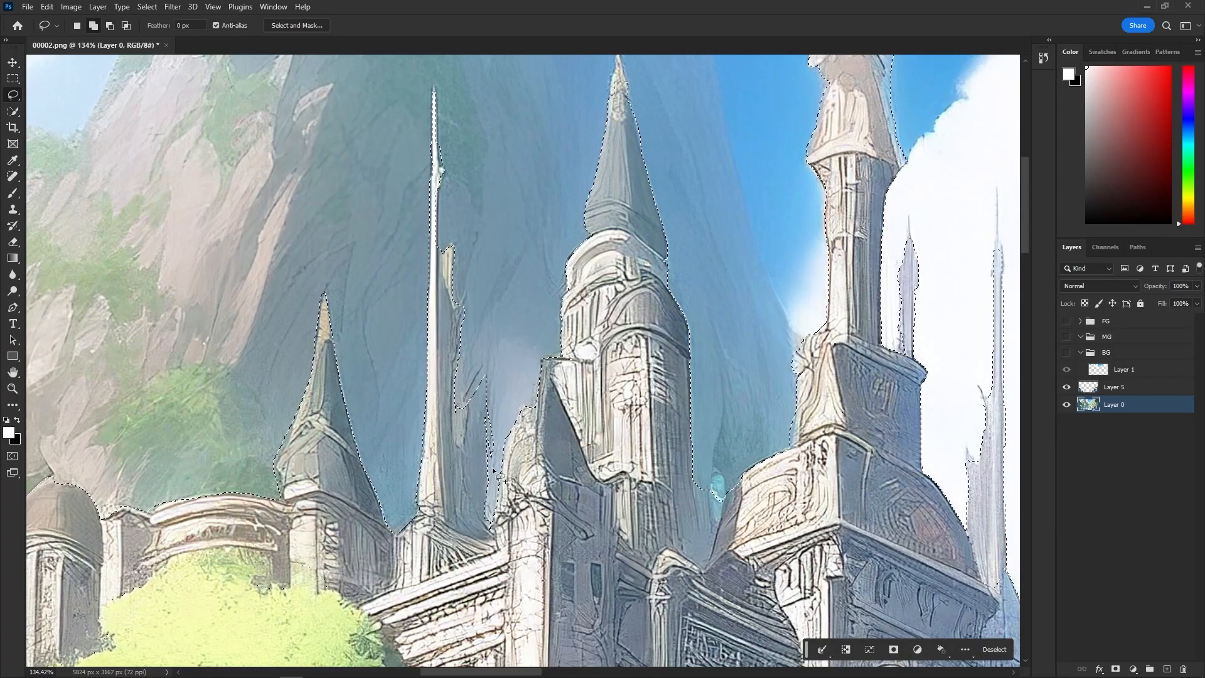
scroll(464, 461, "down", 12)
scroll(546, 314, "up", 6)
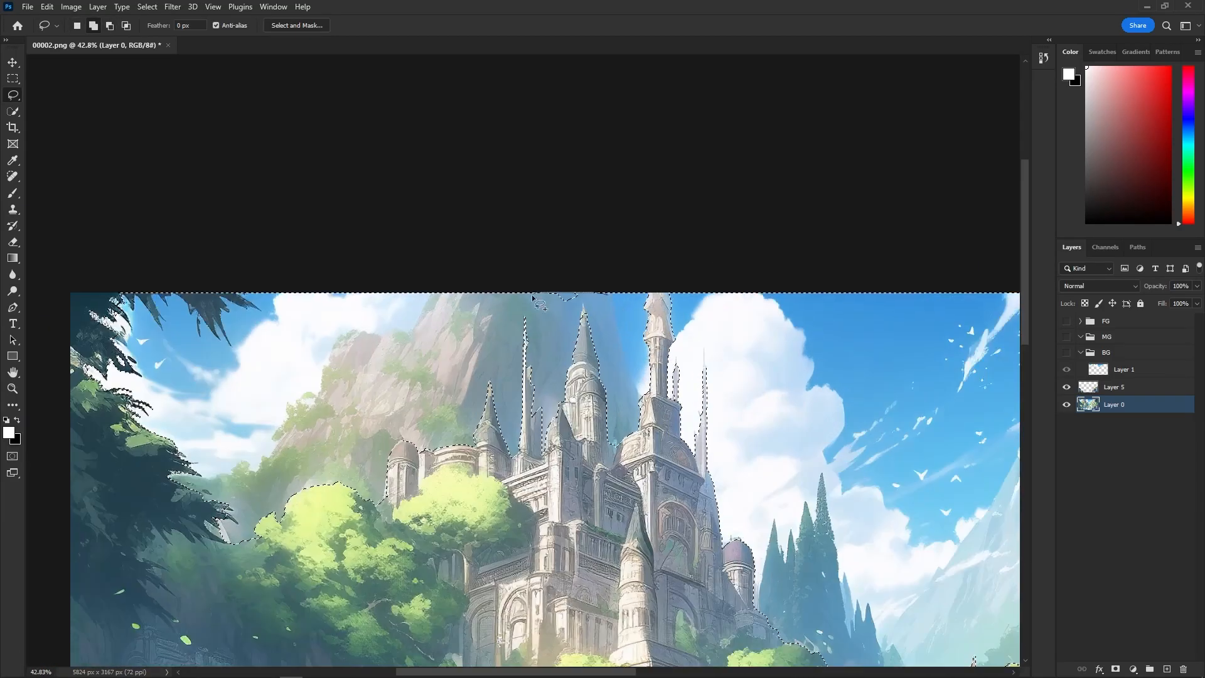
scroll(535, 294, "up", 2)
scroll(546, 351, "down", 6)
scroll(552, 417, "up", 6)
scroll(610, 415, "down", 8)
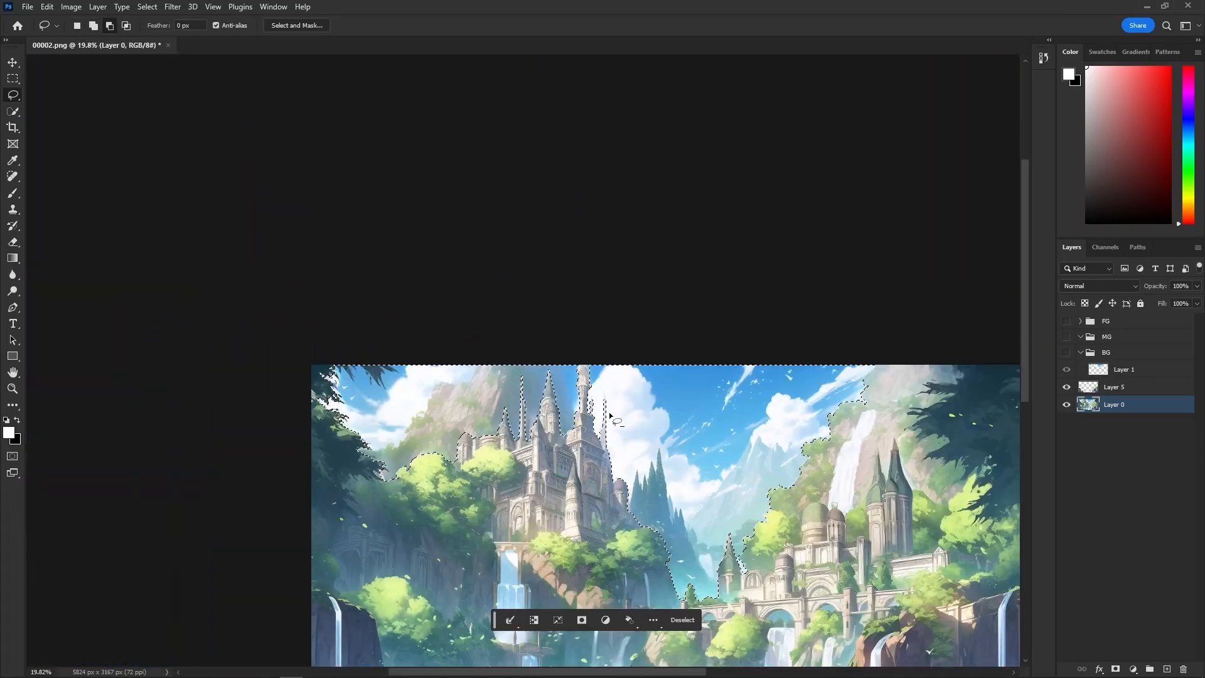
Duplicate Layer 0, add a layer mask to the copy from the selection, and check the masked layer alone.
left_click_drag(1114, 404, 1167, 669)
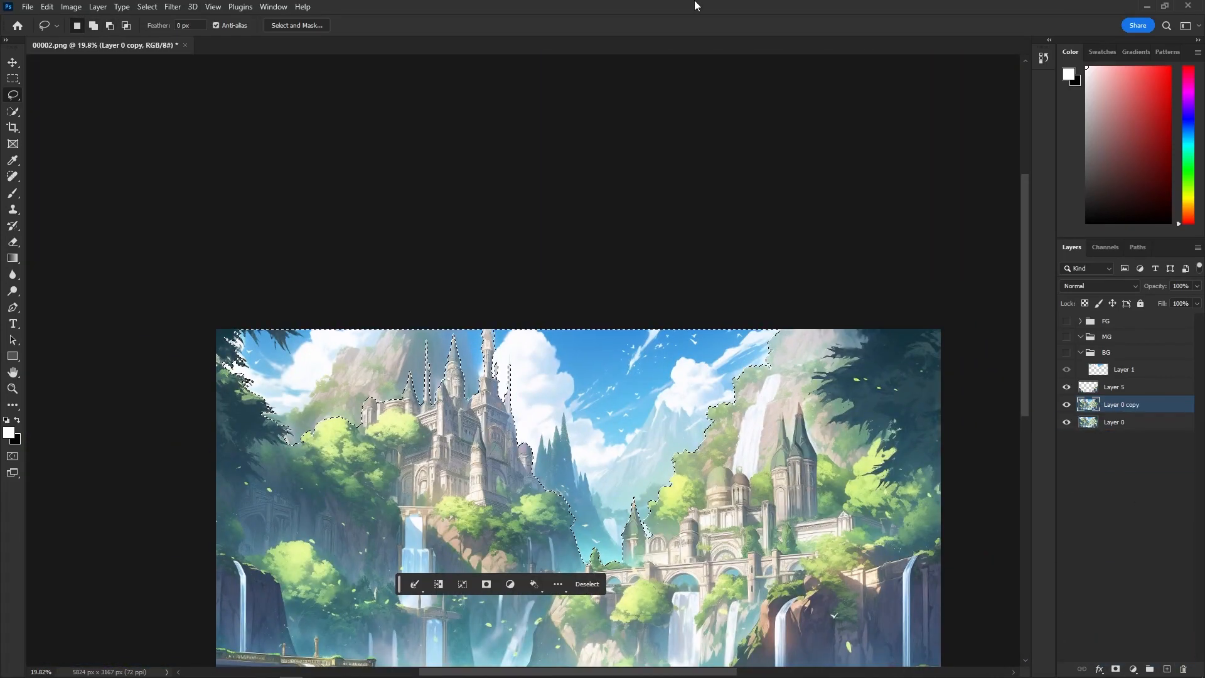
scroll(716, 188, "down", 3)
left_click(1115, 669)
left_click(1067, 405, "alt")
left_click(1067, 405, "alt")
Load Layer 1's outline as a selection, fill it with black on the Layer 0 copy mask, and deselect.
left_click(1099, 370, "ctrl")
key("b")
left_click_drag(396, 330, 420, 327)
key("x")
left_click(1067, 404, "alt")
mouse_move(585, 254)
left_mouse_down()
mouse_move(596, 390)
mouse_move(529, 343)
mouse_move(263, 266)
left_mouse_up()
key("l")
key("alt+BackSpace")
left_click(1067, 405, "alt")
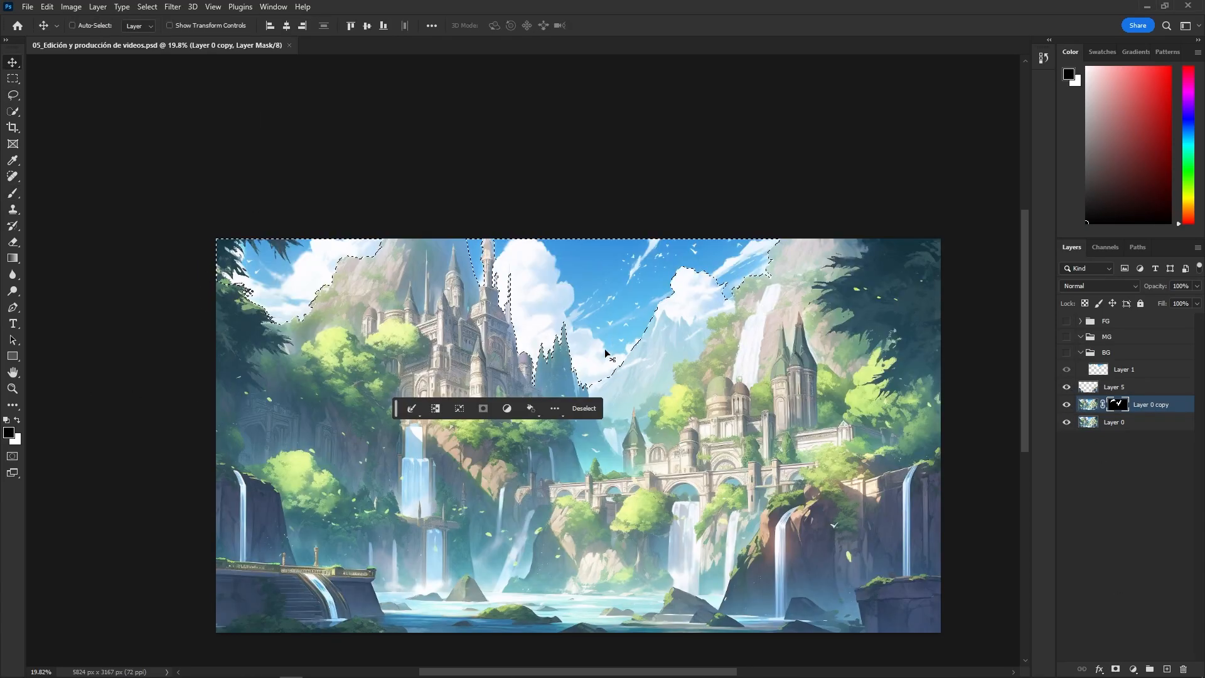
key("ctrl+d")
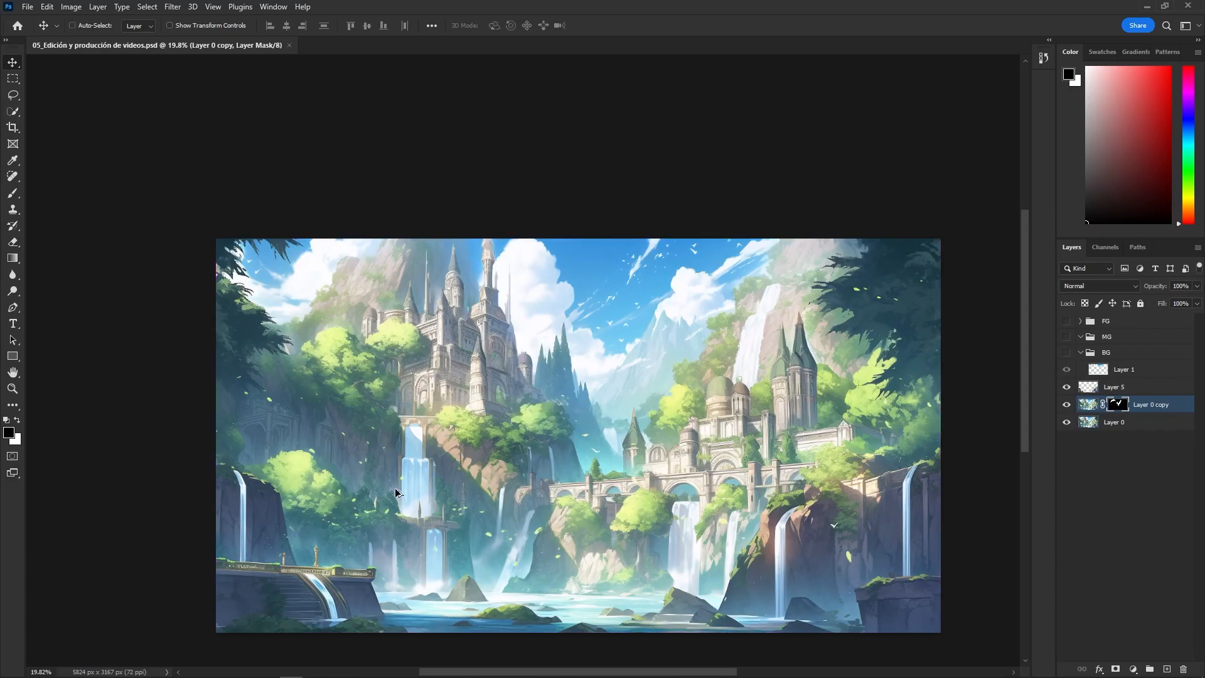
On Layer 0, select the upper and lower tiers of the left castle's waterfall with the Lasso tools.
scroll(408, 443, "up", 14)
left_click_drag(574, 484, 576, 349)
left_click(1086, 424)
key("l")
left_click(446, 238, "alt")
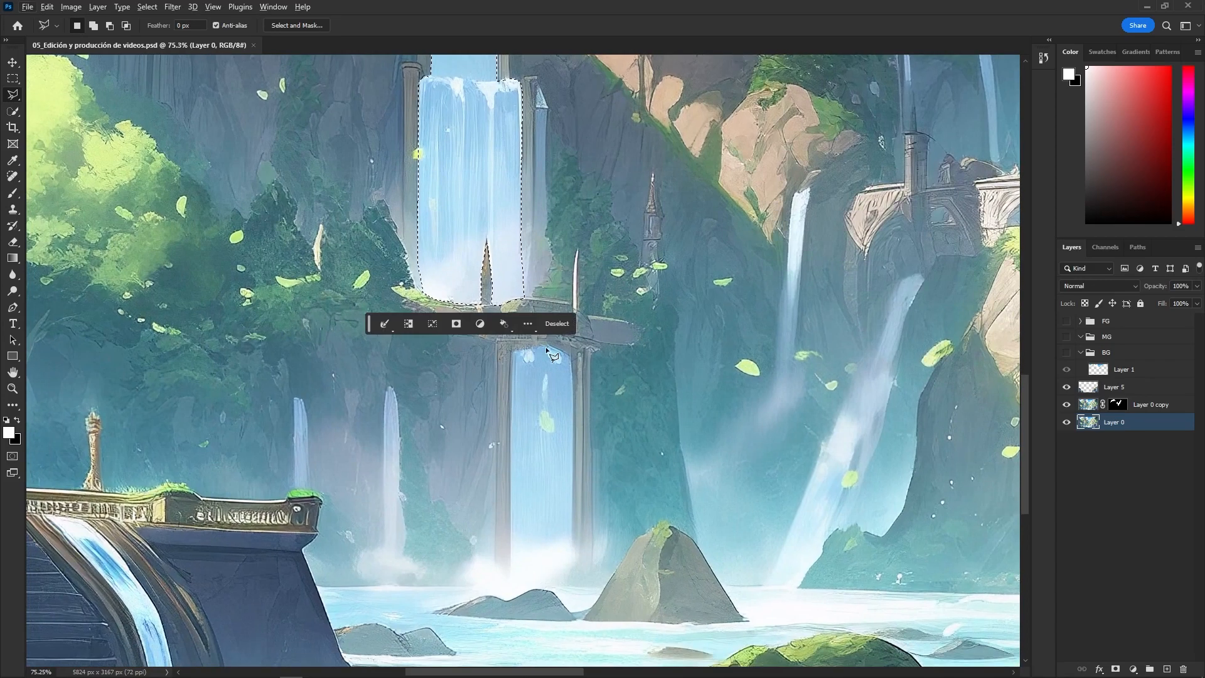
key("shift+l")
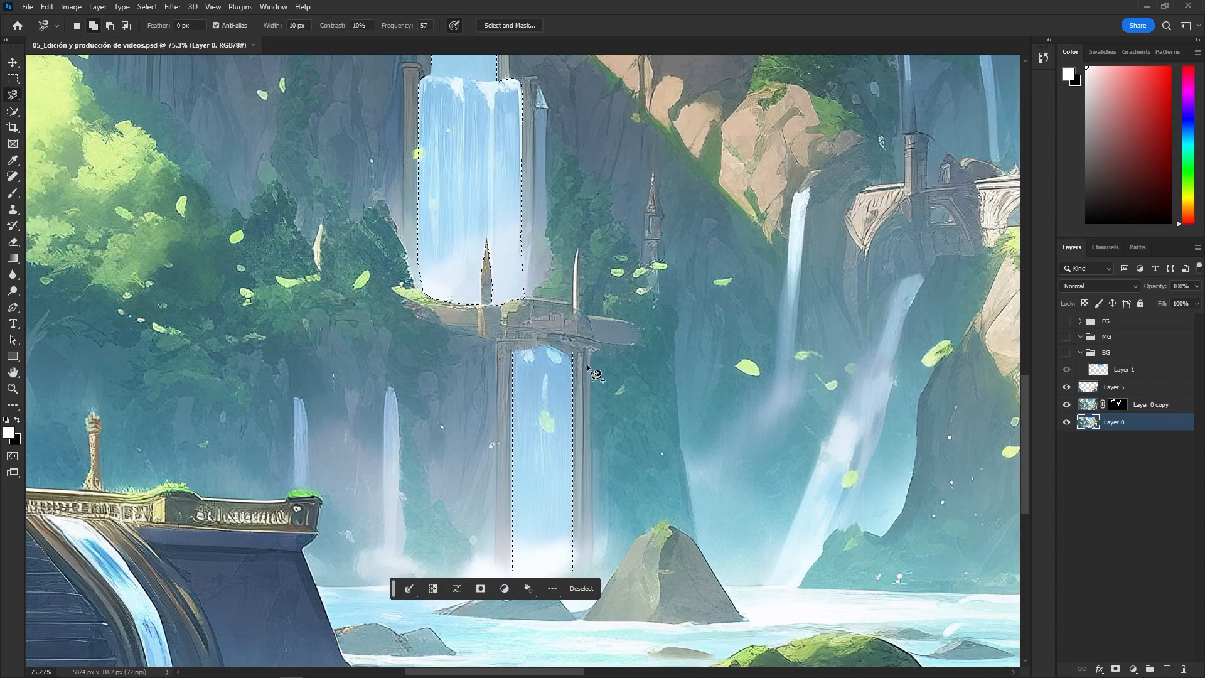
Add the thin waterfall just above the stone terrace to the selection with the Rectangular Marquee and Lasso.
key("m")
left_click_drag(294, 398, 308, 491)
key("l")
scroll(305, 433, "up", 4)
left_click_drag(302, 380, 312, 417)
left_click_drag(377, 402, 342, 319)
Add the second thin waterfall, between the terrace and the castle waterfall, down to the water's surface.
mouse_move(398, 281)
left_mouse_down()
mouse_move(389, 471)
mouse_move(401, 283)
left_mouse_up()
left_click_drag(405, 433, 414, 311)
key("m")
left_click_drag(396, 248, 426, 422)
key("l")
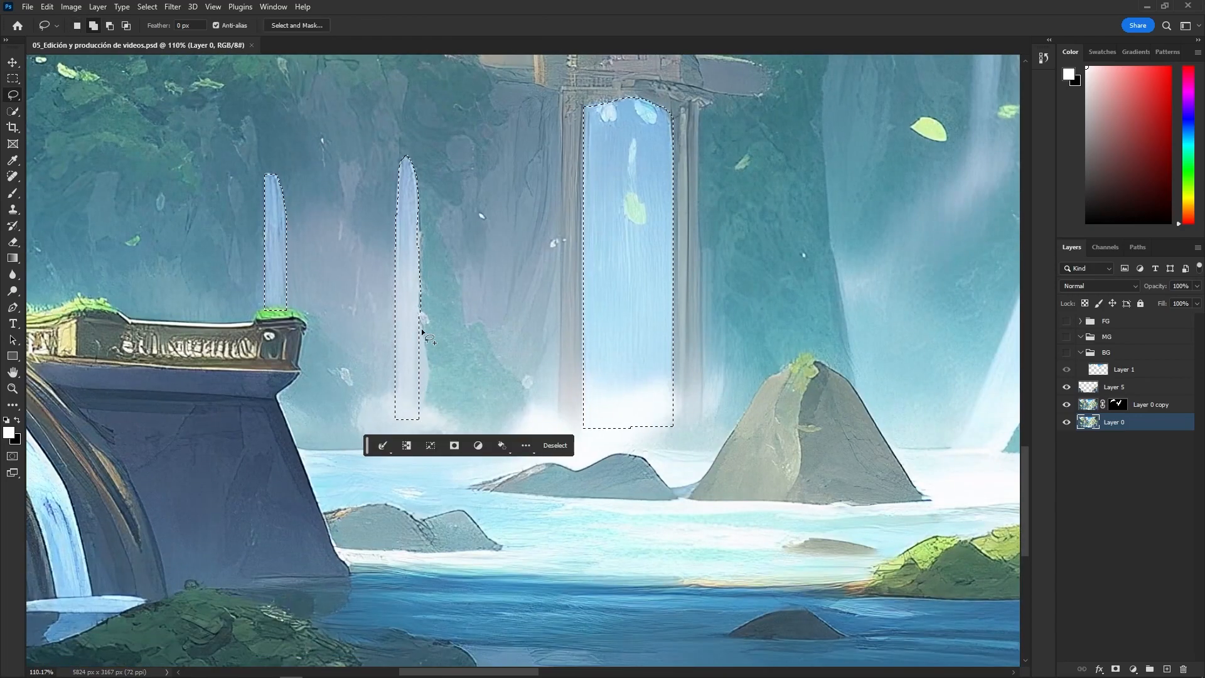
mouse_move(411, 326)
left_mouse_down()
mouse_move(425, 396)
mouse_move(404, 416)
mouse_move(428, 442)
left_mouse_up()
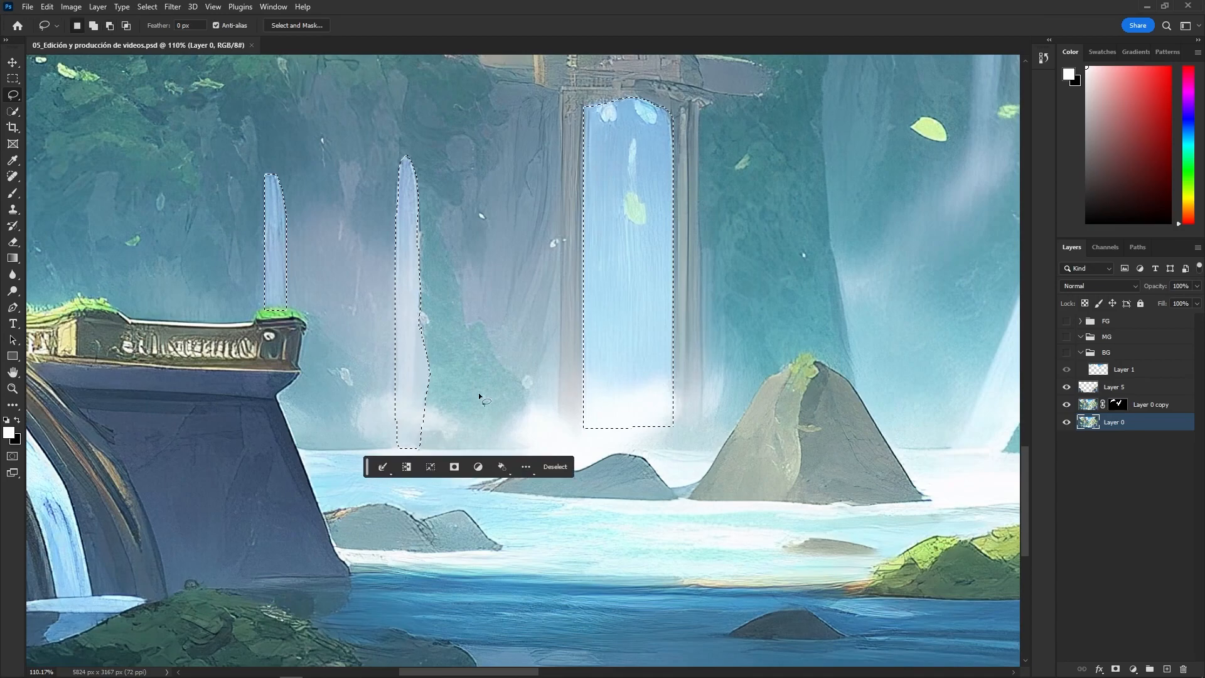
Add the narrow waterfall beside the left end of the bridge to the selection with the Polygonal Lasso.
scroll(478, 381, "down", 5)
left_click_drag(706, 267, 423, 278)
scroll(395, 244, "up", 5)
scroll(405, 282, "down", 2)
scroll(405, 281, "up", 2)
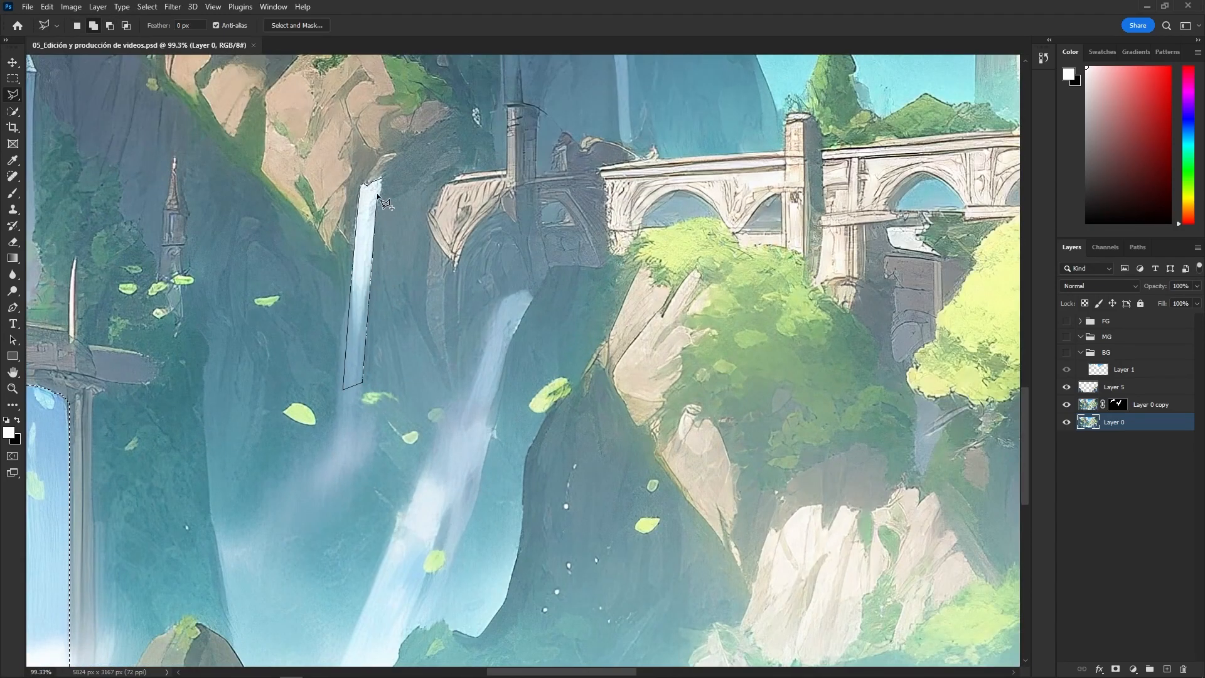
scroll(379, 200, "up", 8)
scroll(318, 199, "down", 10)
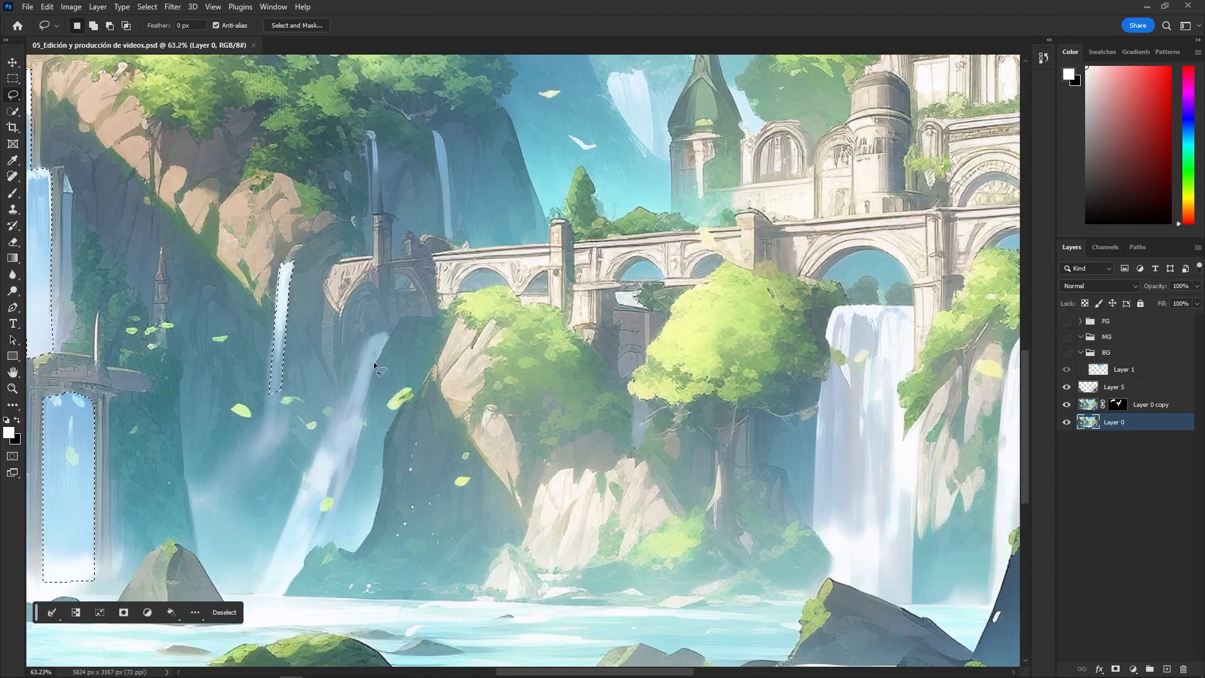
Add the upper part of the slanted waterfall below the bridge to the selection with the Lasso.
scroll(374, 354, "up", 4)
mouse_move(395, 313)
left_mouse_down()
mouse_move(360, 399)
mouse_move(397, 312)
mouse_move(356, 359)
mouse_move(322, 493)
left_mouse_up()
scroll(398, 310, "up", 6)
scroll(340, 477, "down", 6)
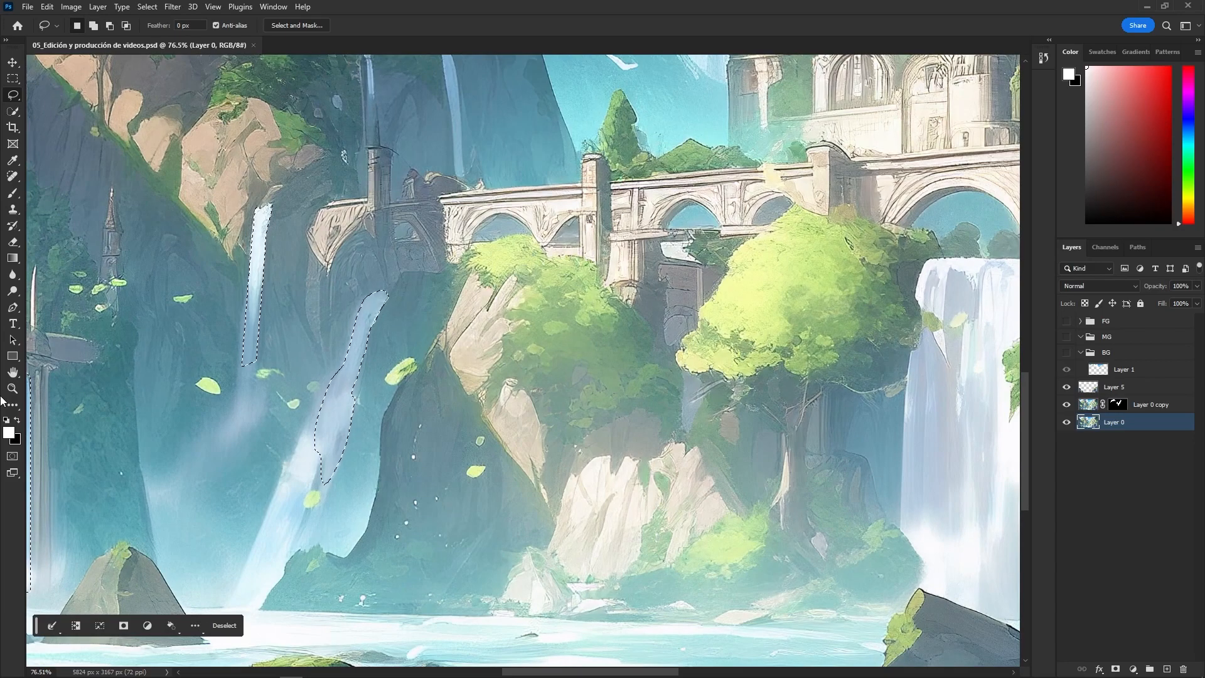
Add the upper part of the large waterfall under the bridge arch with the Rectangular Marquee, refining its edges with the Lasso.
key("m")
scroll(650, 237, "up", 3)
mouse_move(531, 203)
left_mouse_down()
mouse_move(659, 330)
mouse_move(649, 304)
left_mouse_up()
left_click_drag(637, 204, 654, 309)
key("l")
mouse_move(532, 205)
left_mouse_down()
mouse_move(519, 318)
mouse_move(609, 295)
mouse_move(643, 323)
mouse_move(590, 237)
left_mouse_up()
left_click_drag(588, 327, 588, 342)
Extend the selection down the large waterfall's body to the rock below with the Rectangular Marquee and Polygonal Lasso.
key("m")
left_click_drag(449, 265, 577, 481)
key("shift+l")
left_click(449, 266)
left_click(437, 469)
left_click(472, 518)
left_click(467, 550)
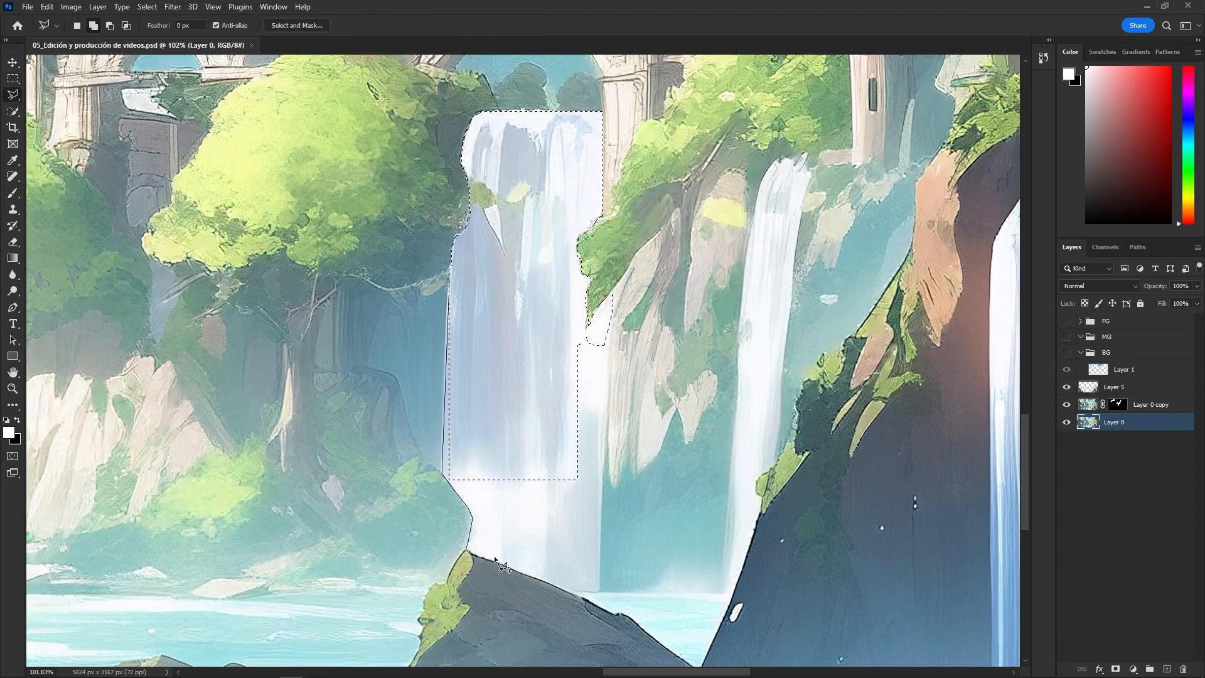
Add the remaining strip along the large waterfall's left edge with the Polygonal Lasso.
left_click(449, 268)
left_click(450, 271)
left_click(447, 305)
left_click(442, 427)
left_click(443, 473)
left_click(504, 443)
left_click(481, 306)
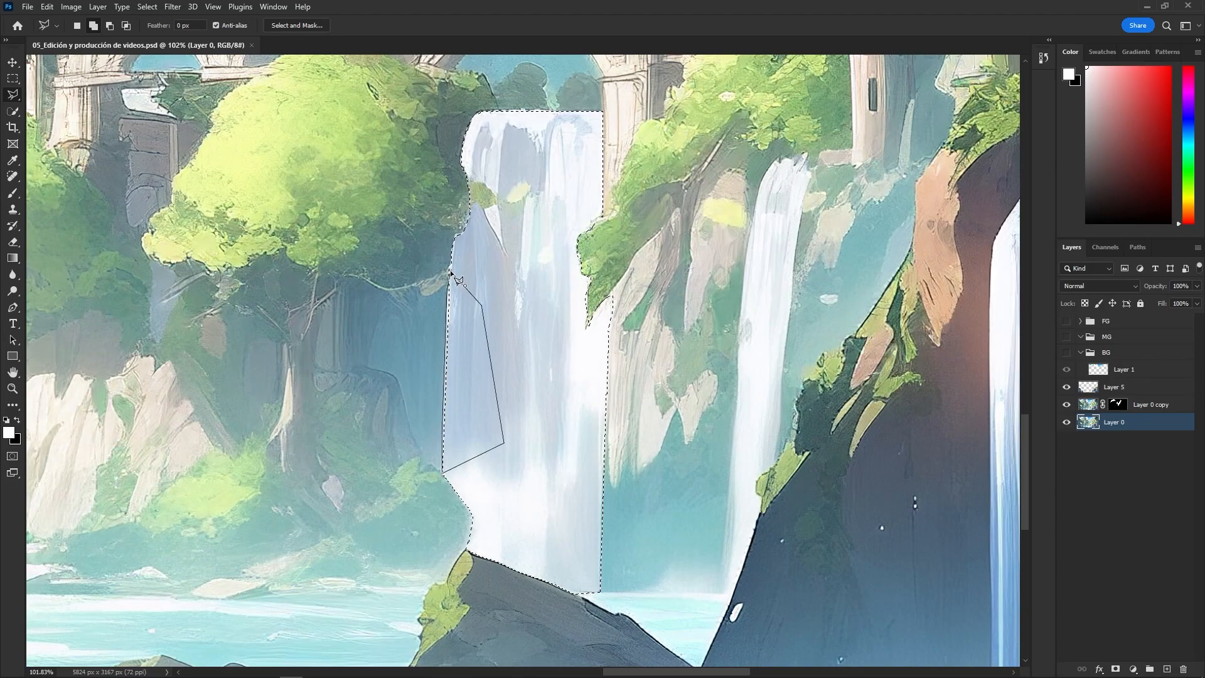
left_click(450, 269)
Add the narrow waterfall between the large waterfall and the dark cliff to the selection with the Polygonal Lasso.
scroll(401, 267, "down", 3)
scroll(510, 224, "up", 2)
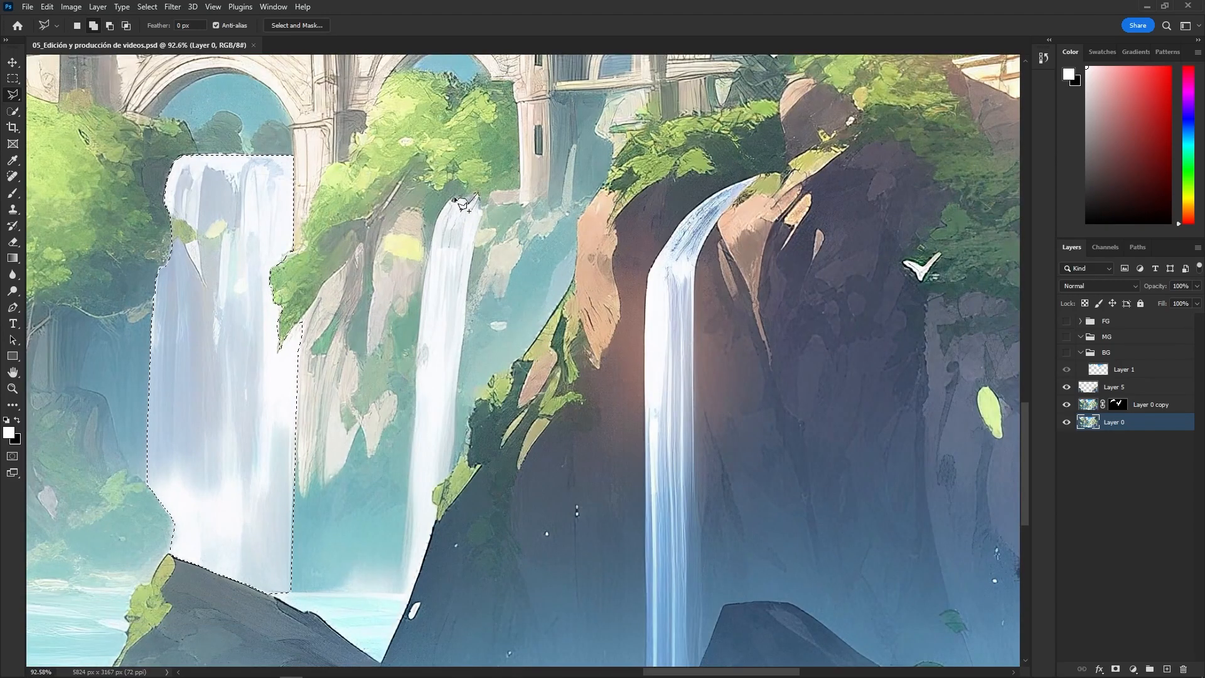
scroll(438, 217, "up", 2)
scroll(355, 414, "down", 2)
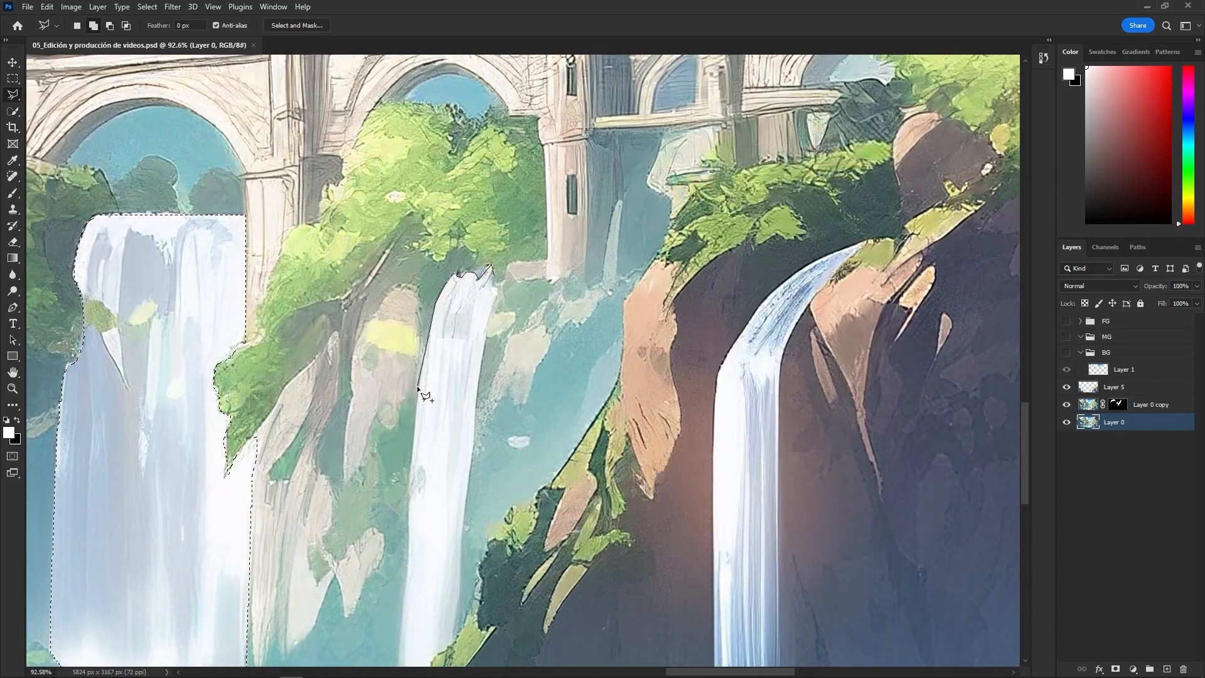
left_click_drag(417, 568, 471, 415)
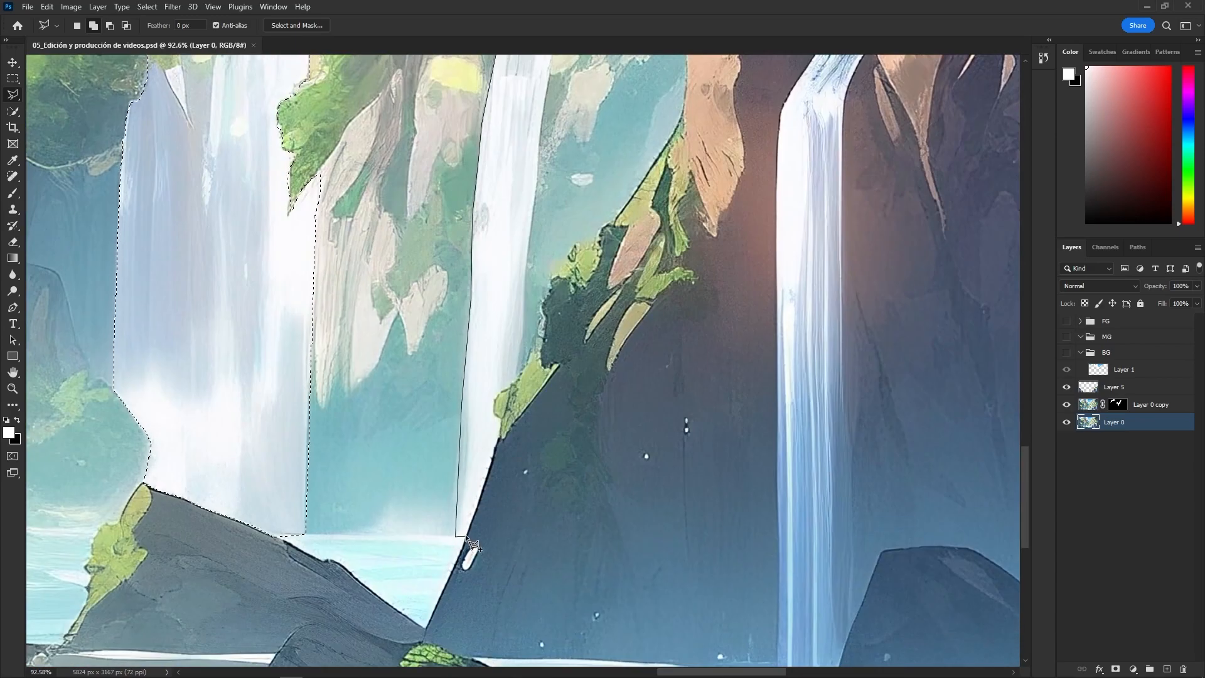
scroll(501, 408, "up", 5)
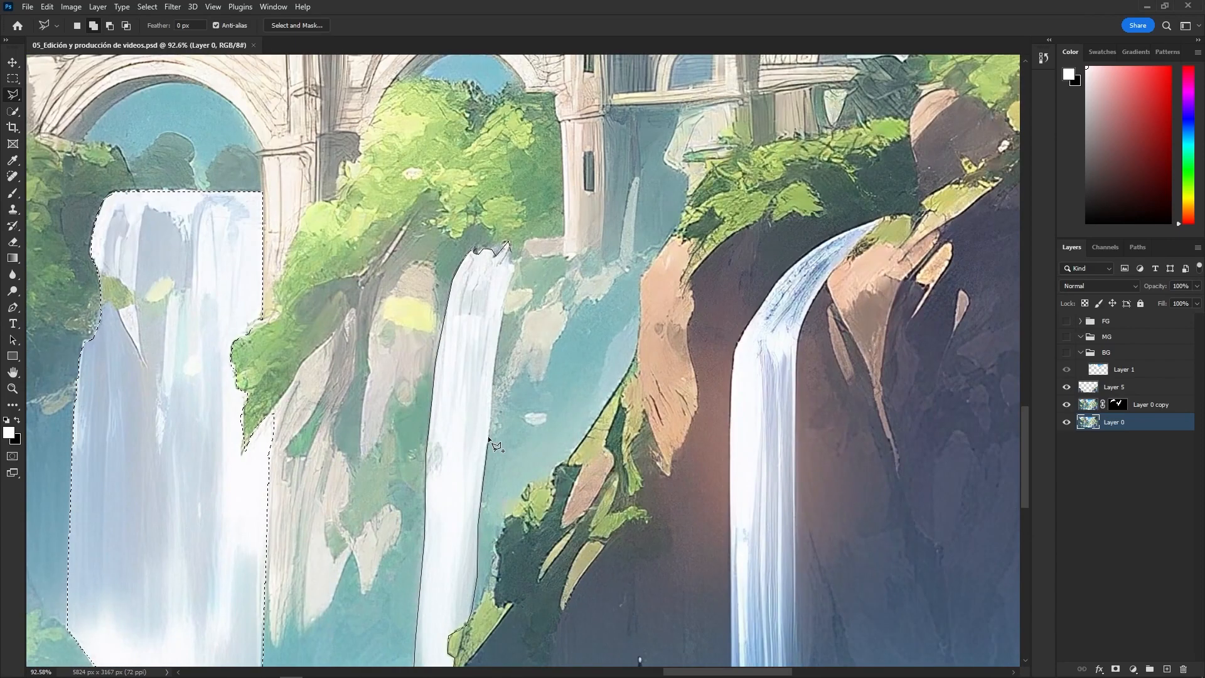
double_click(515, 261)
scroll(526, 302, "down", 5)
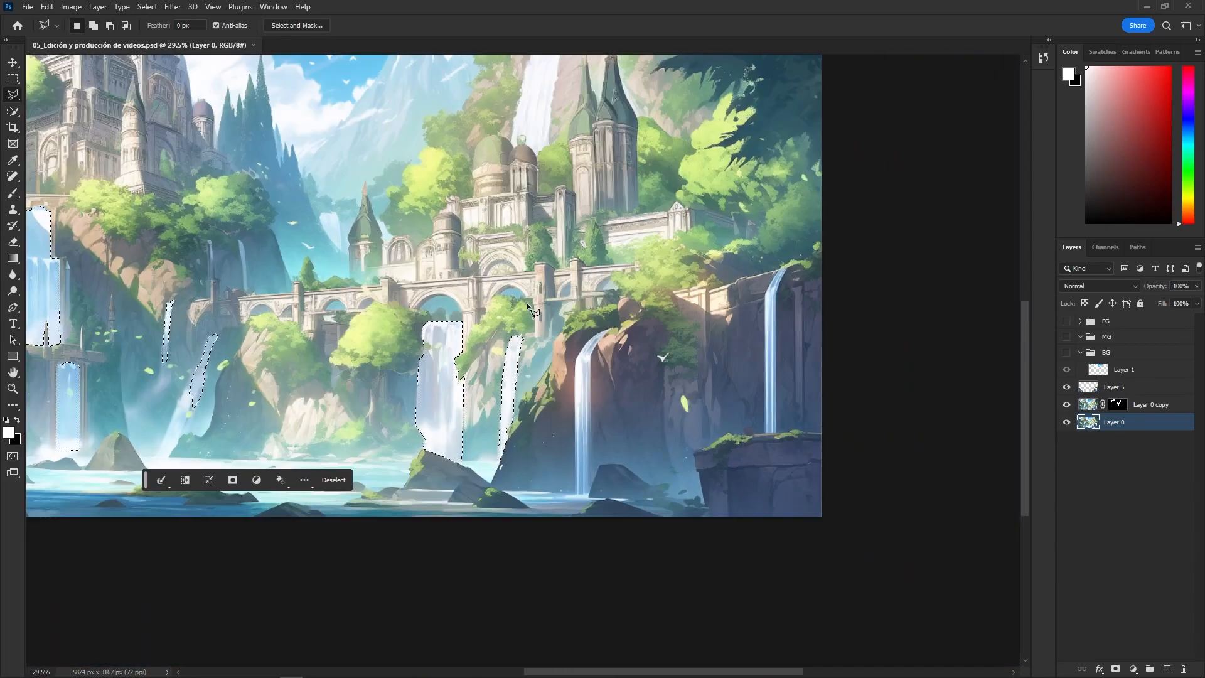
Add the curved top of the waterfall on the dark cliff to the selection with the Lasso.
scroll(603, 298, "up", 5)
key("shift+l")
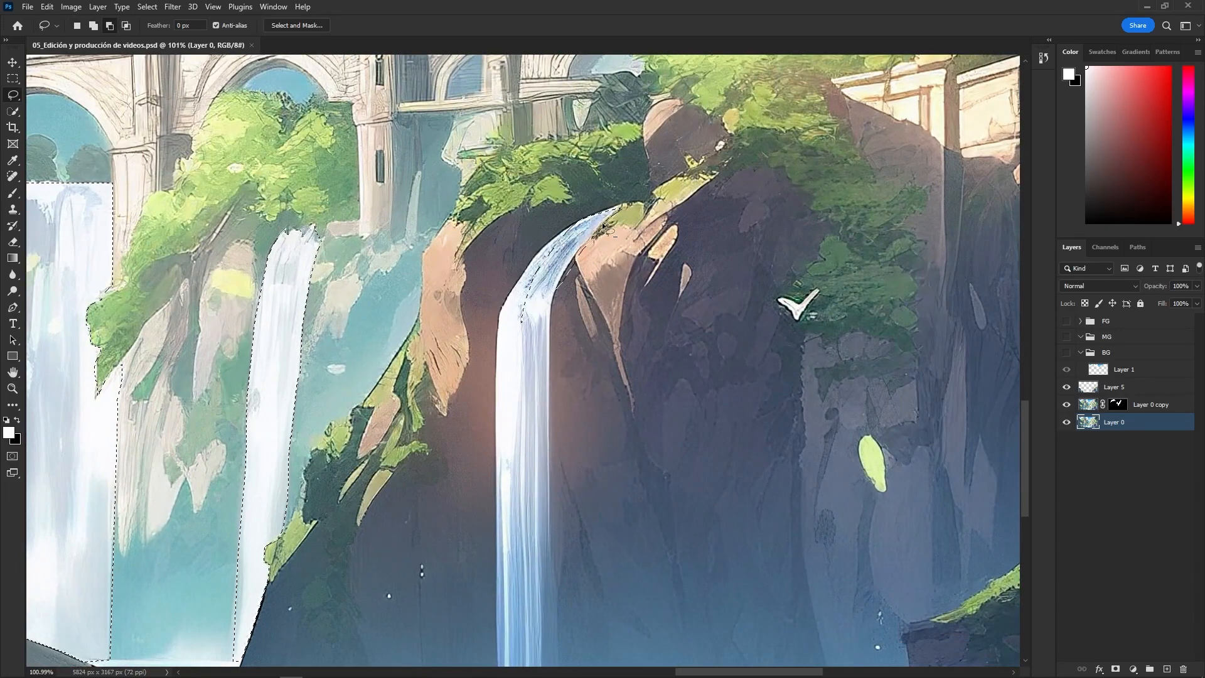
left_click_drag(606, 222, 601, 219)
left_click_drag(500, 316, 532, 258)
mouse_move(533, 333)
left_mouse_down()
mouse_move(551, 181)
mouse_move(567, 576)
left_mouse_up()
key("shift+l")
Extend the selection down the dark cliff waterfall's straight body to the water with the Rectangular Marquee and Lasso.
key("m")
left_click_drag(553, 156, 514, 474)
key("shift+l")
key("shift+l")
key("alt+l")
key("Escape")
key("shift+l")
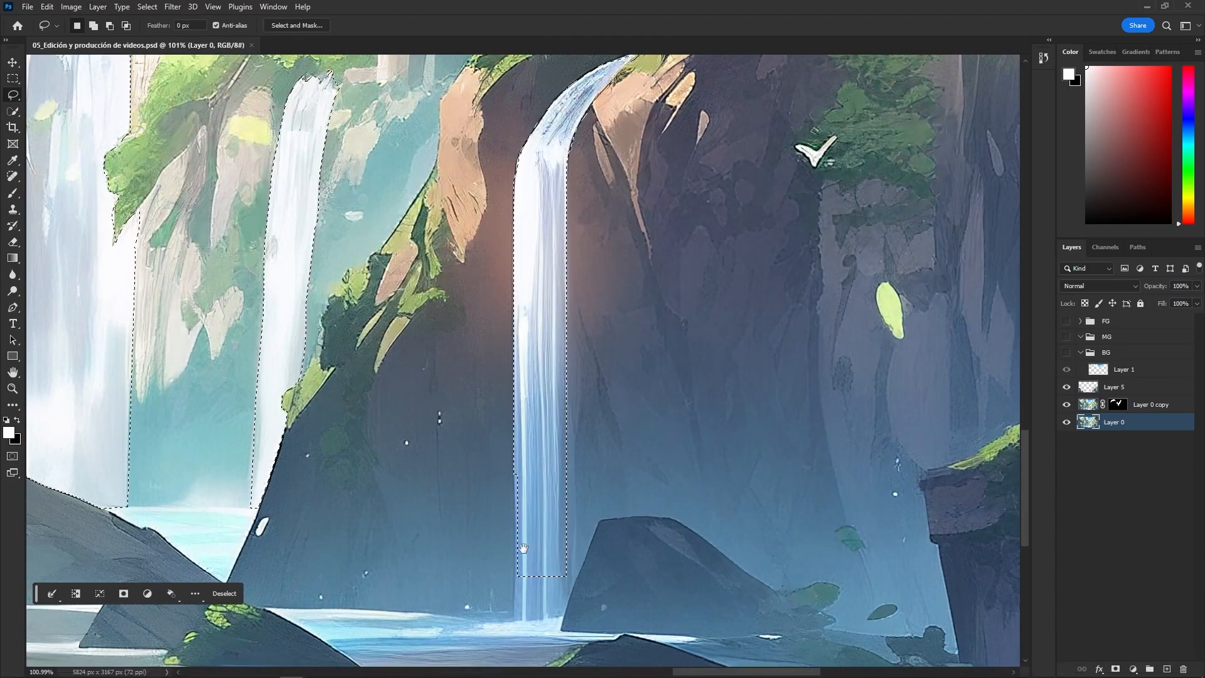
mouse_move(525, 547)
left_mouse_down()
mouse_move(527, 423)
mouse_move(538, 416)
left_mouse_up()
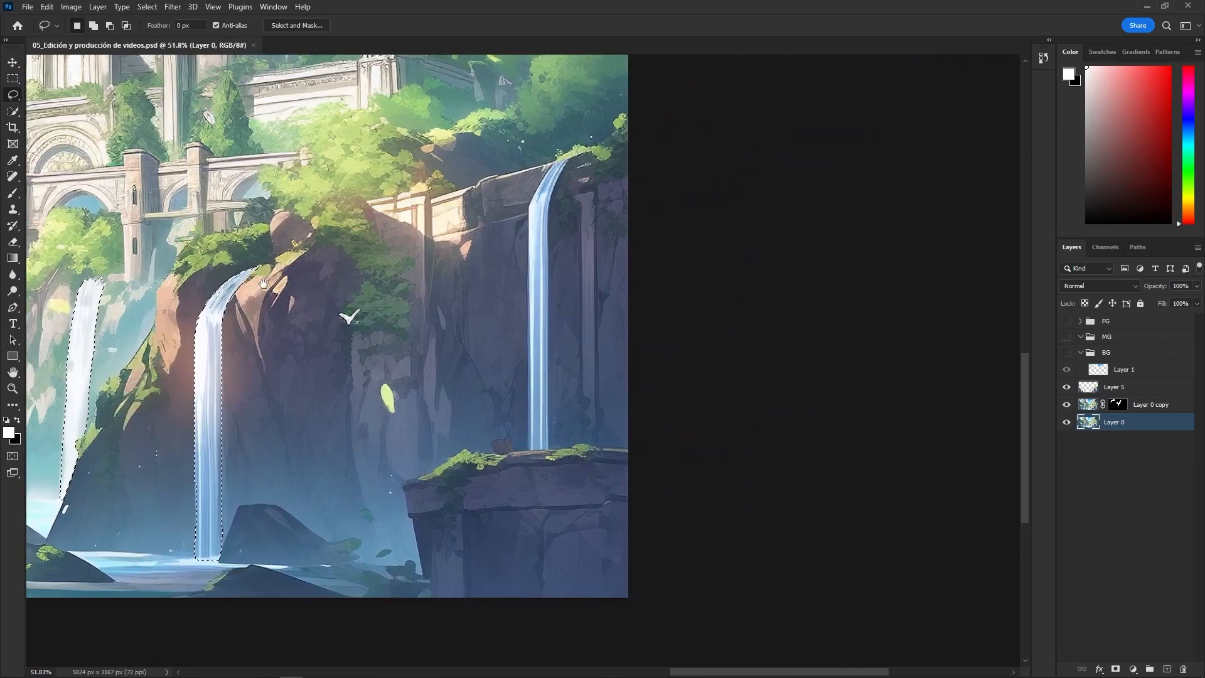
Add the curved top of the rightmost waterfall to the selection with the Lasso, closing its gaps and edges.
scroll(576, 207, "up", 4)
mouse_move(563, 138)
left_mouse_down("shift")
mouse_move(525, 198)
mouse_move(525, 225)
left_mouse_up("shift")
scroll(556, 121, "up", 10)
mouse_move(524, 175)
left_mouse_down("shift")
mouse_move(462, 329)
mouse_move(525, 177)
left_mouse_up("shift")
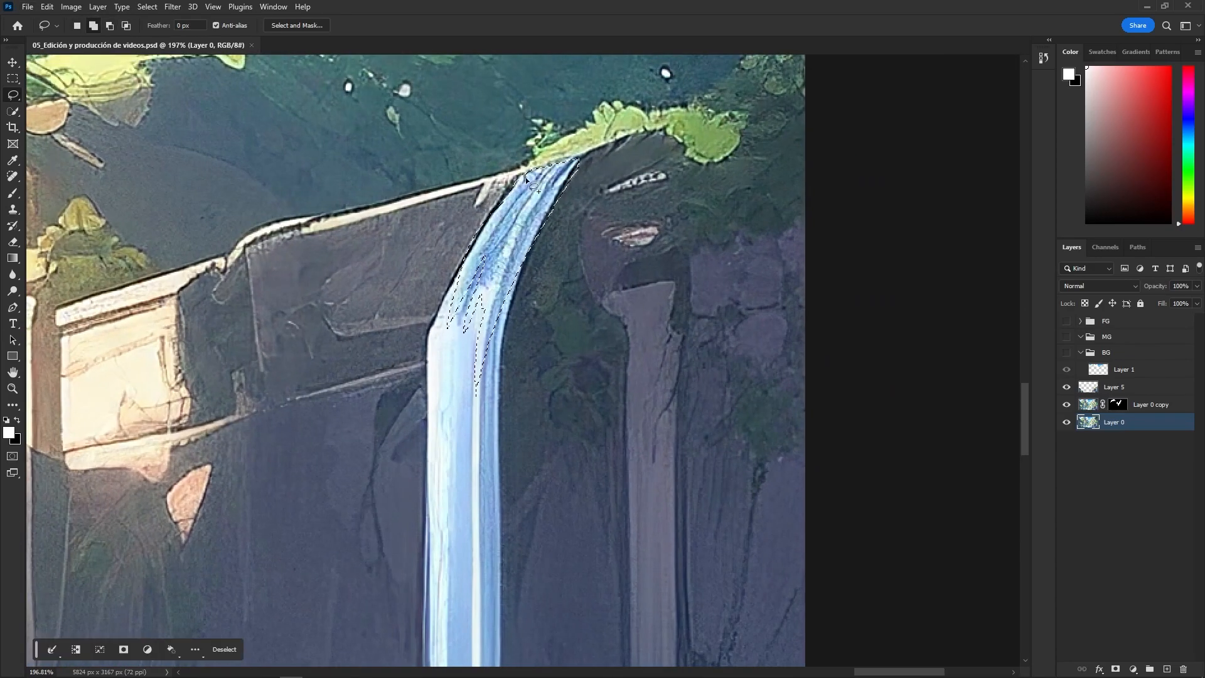
mouse_move(480, 238)
left_mouse_down("shift")
mouse_move(437, 330)
mouse_move(477, 270)
left_mouse_up("shift")
left_click_drag(467, 257, 495, 347)
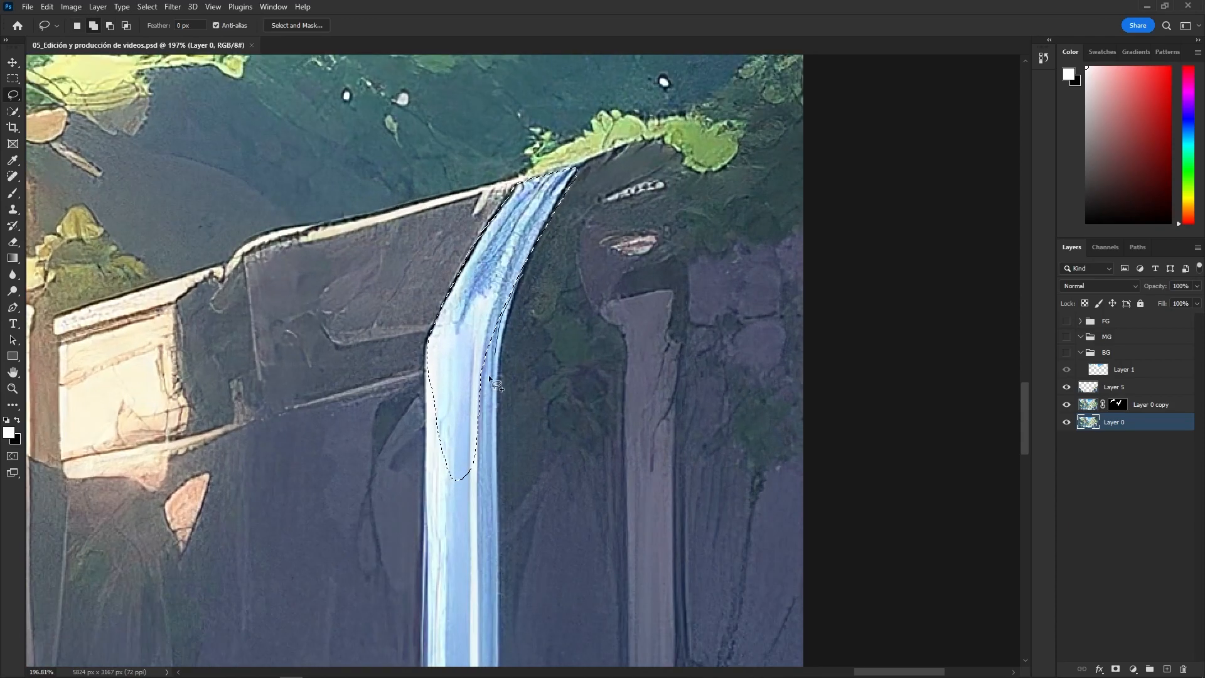
left_click_drag(465, 394, 487, 327, "shift")
Extend the selection down the rightmost waterfall to the mossy ledge with the Rectangular Marquee.
scroll(487, 326, "down", 7)
key("m")
mouse_move(487, 326)
left_mouse_down()
mouse_move(408, 178)
mouse_move(414, 548)
left_mouse_up()
left_click_drag(414, 360, 411, 214)
left_click_drag(406, 105, 372, 519, "shift")
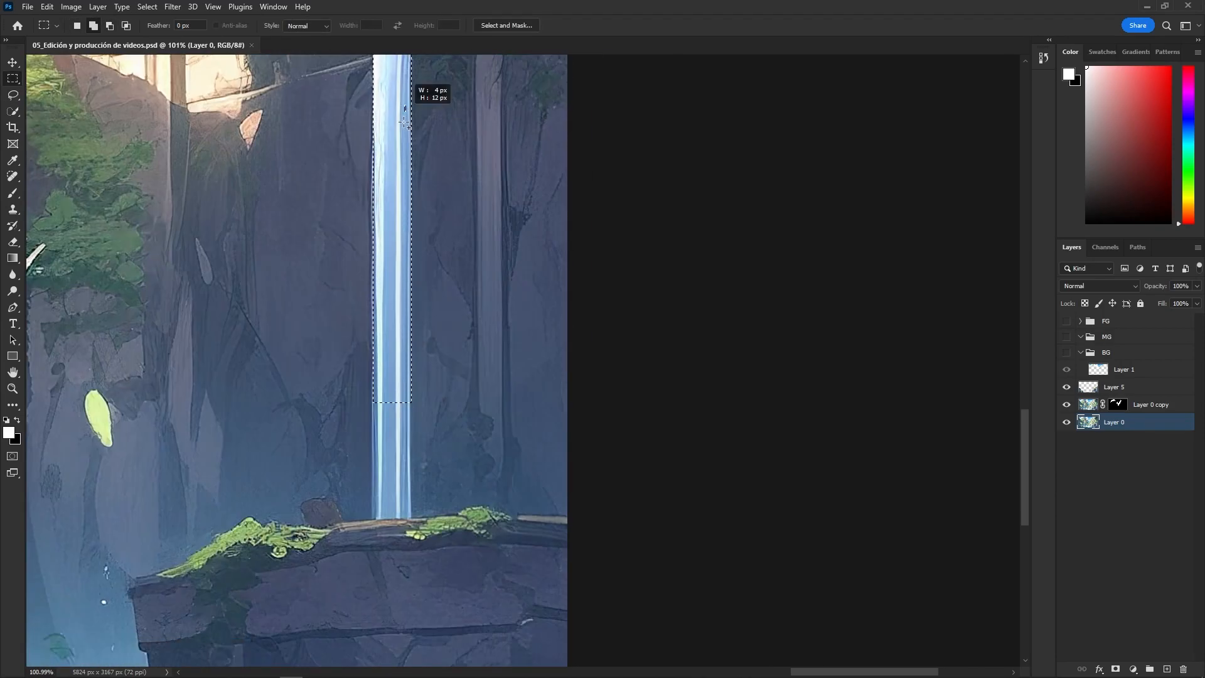
left_click_drag(389, 213, 412, 520, "shift")
Add the far-left waterfall to the selection, using the Rectangular Marquee for its body and the Polygonal Lasso for its curved top.
scroll(413, 439, "down", 11)
left_click_drag(413, 439, 879, 401)
left_click_drag(314, 314, 709, 327)
scroll(313, 302, "up", 10)
left_click_drag(285, 164, 312, 518, "shift")
left_click_drag(320, 227, 348, 344)
key("l")
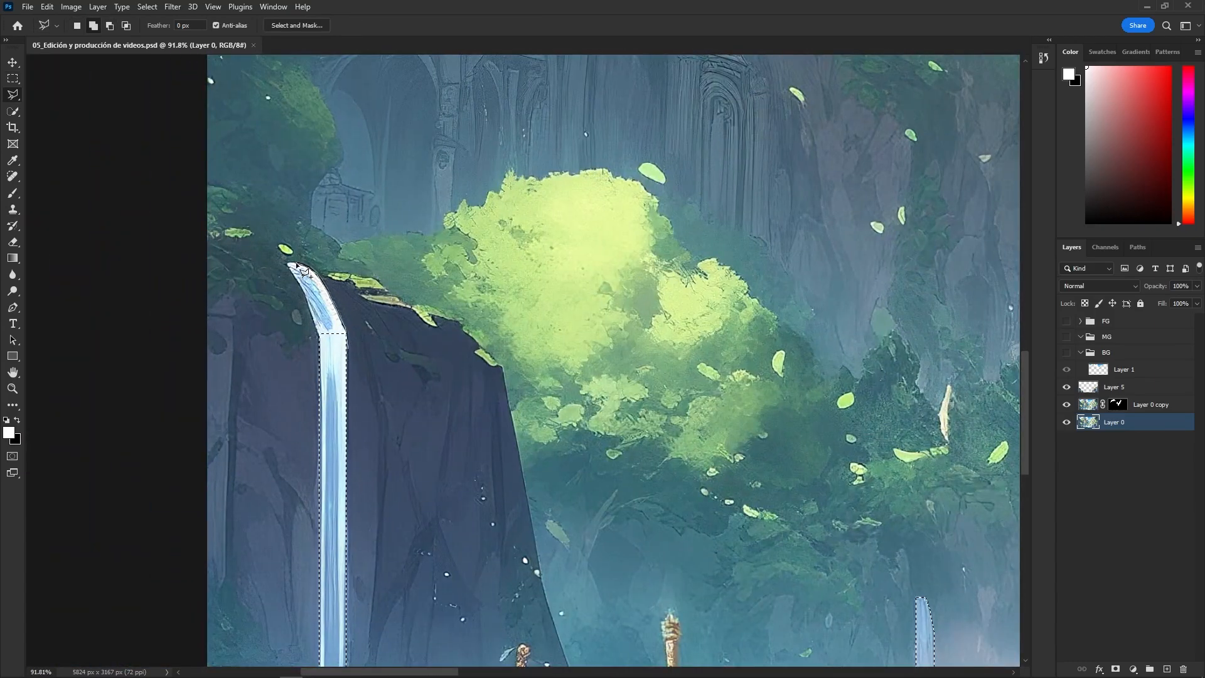
left_click(348, 351)
Add the thin waterfall on the cliff behind the bridge to the selection with the Polygonal Lasso.
scroll(348, 350, "down", 11)
mouse_move(936, 330)
left_mouse_down()
mouse_move(741, 398)
mouse_move(444, 328)
left_mouse_up()
scroll(444, 329, "up", 14)
left_click(409, 226)
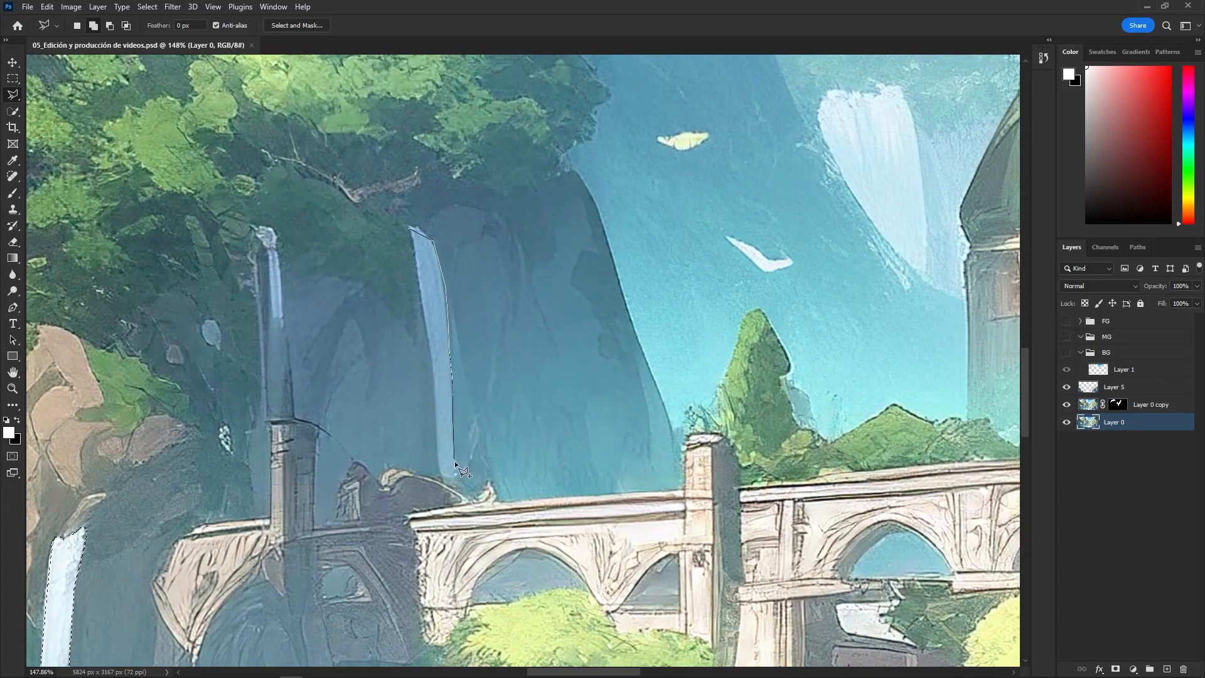
left_click(410, 227)
left_click(426, 232, "shift")
left_click(432, 246)
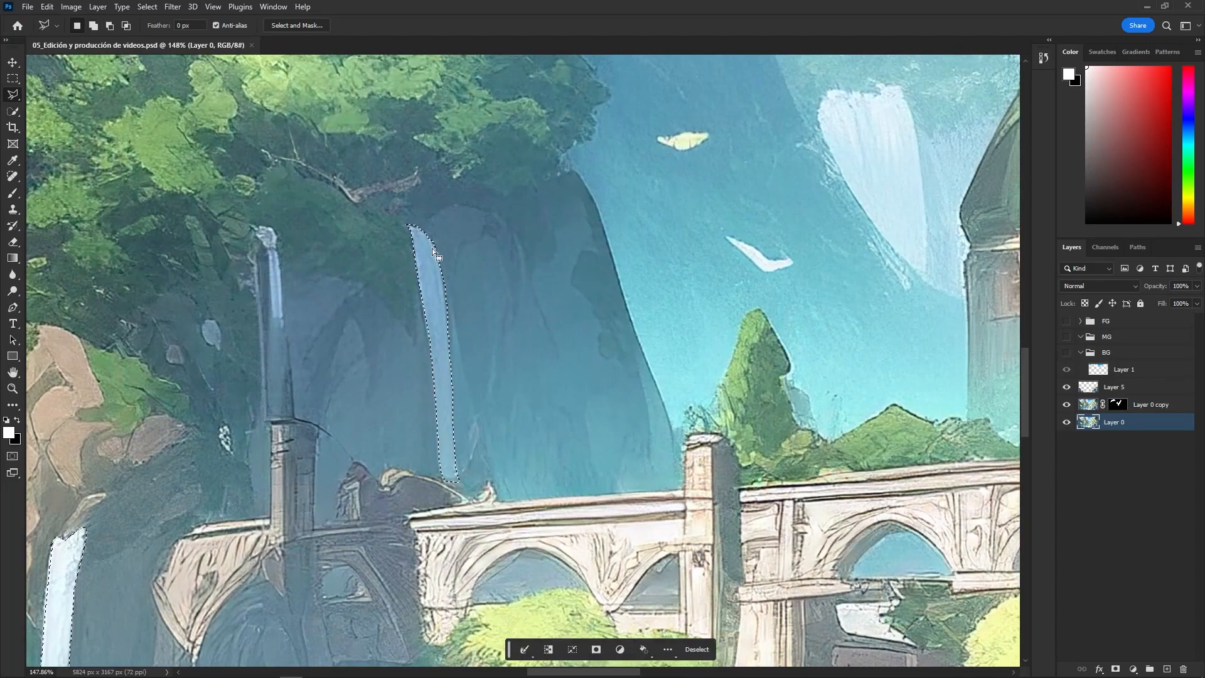
Outline the tall two-tier waterfall behind the right castle with the Polygonal Lasso and add it to the selection.
scroll(433, 249, "down", 11)
left_click_drag(722, 188, 602, 258)
scroll(601, 257, "up", 8)
left_click(605, 258)
left_click(599, 251)
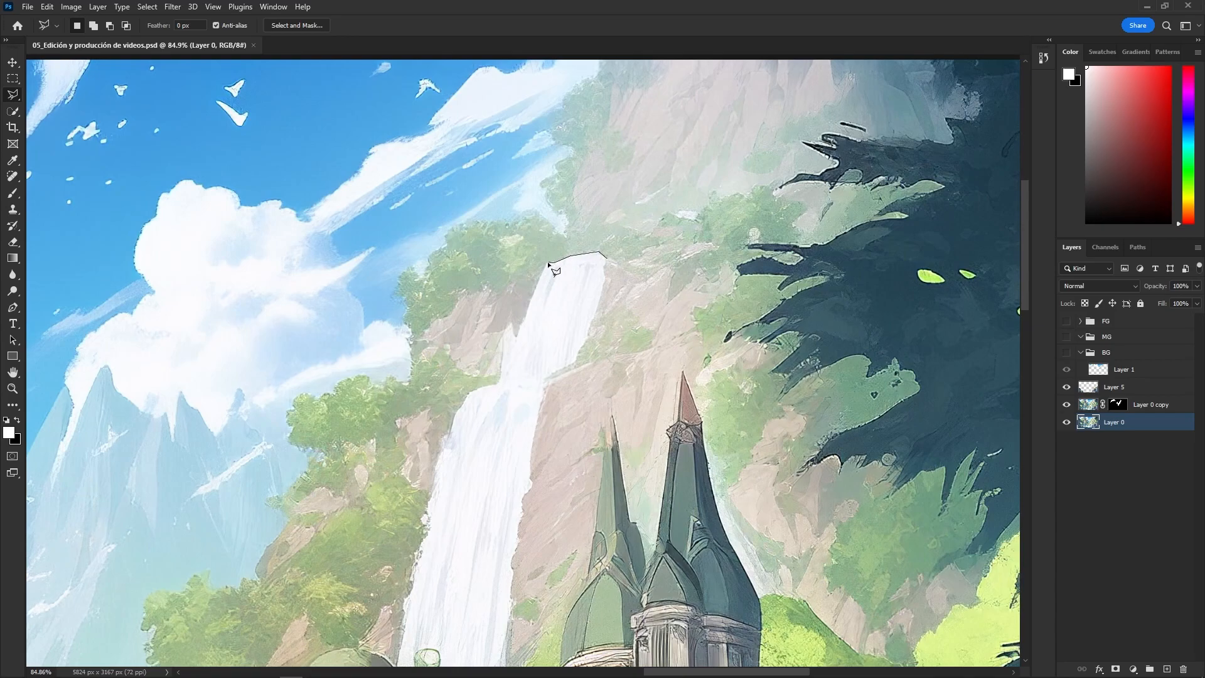
left_click(442, 444)
left_click(411, 578)
left_click_drag(411, 578, 424, 506)
left_click(411, 597)
left_click(420, 615)
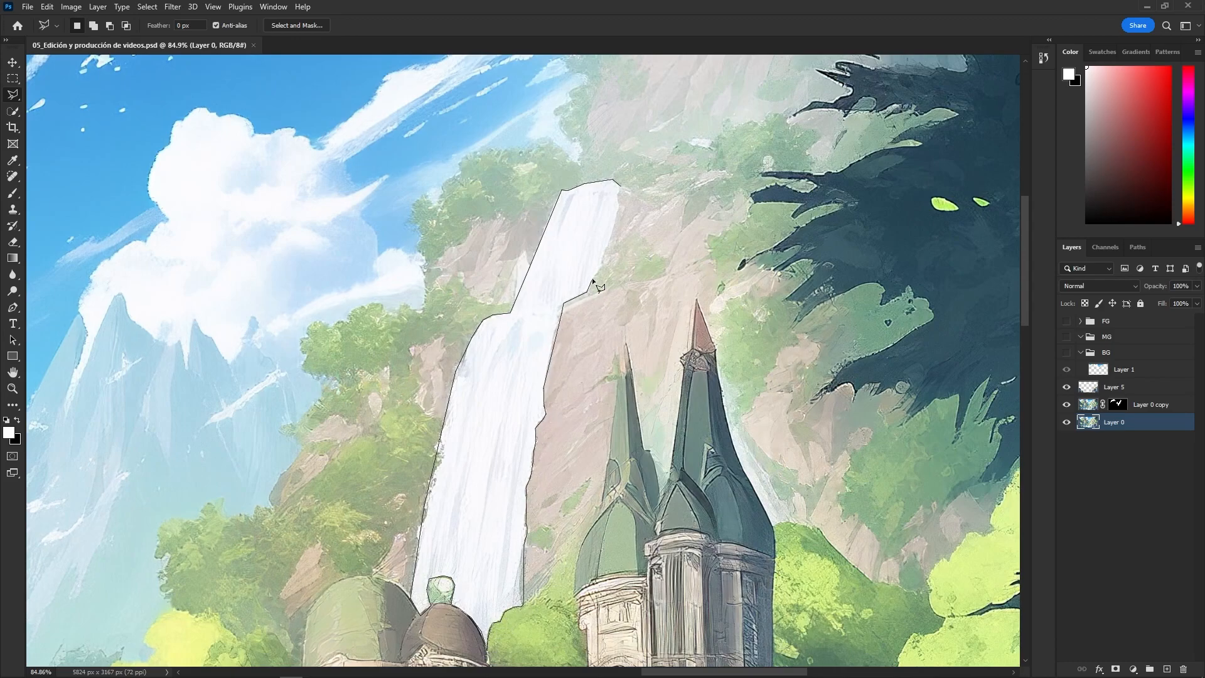
left_click(618, 215)
scroll(551, 378, "down", 5)
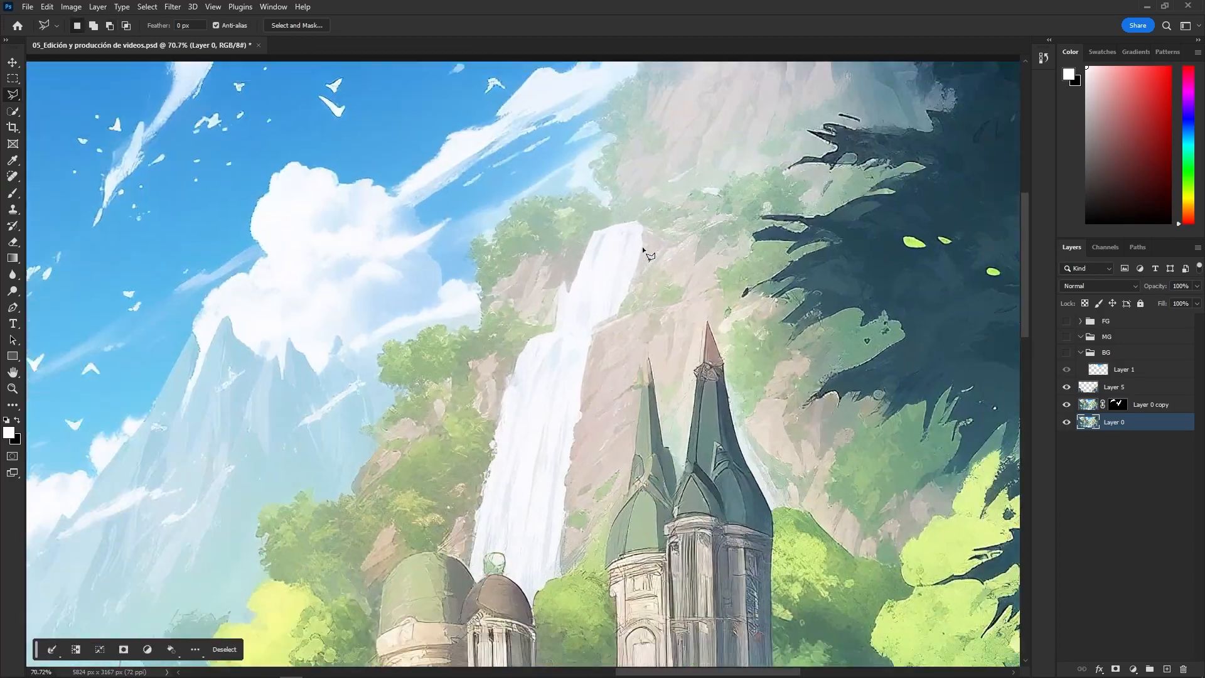
Duplicate Layer 0, mask the copy with the waterfall selection, and view the masked copy on its own.
key("w")
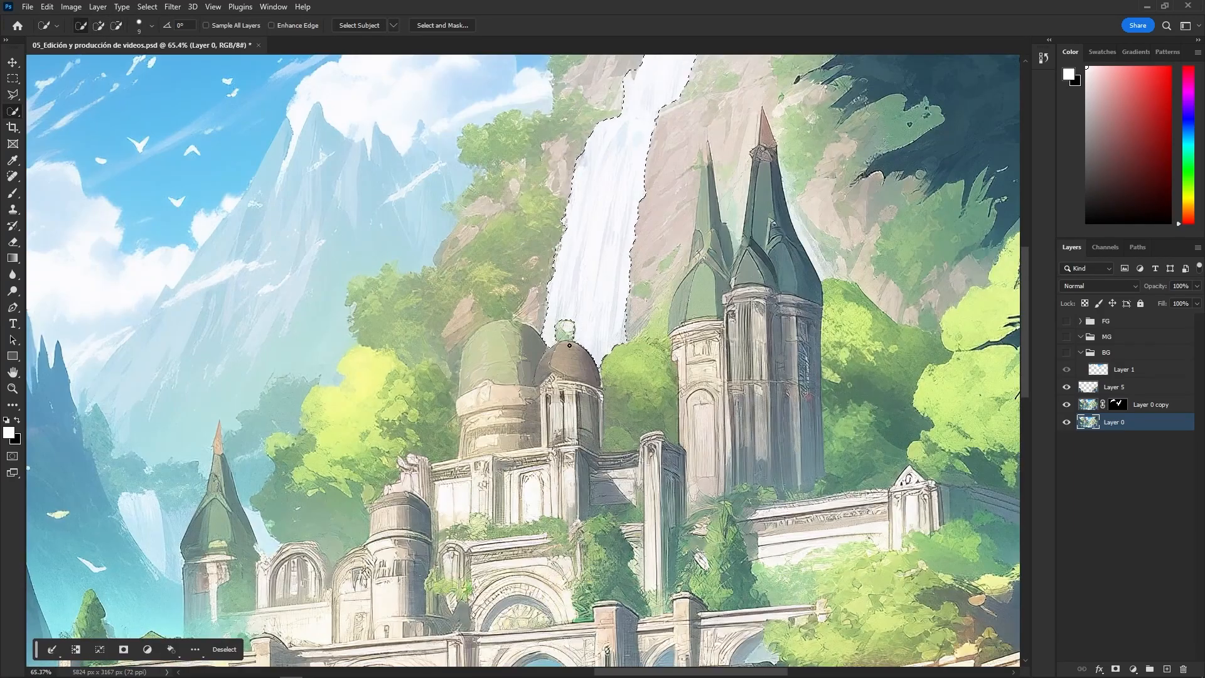
scroll(569, 345, "down", 8)
left_click_drag(1114, 422, 1167, 669)
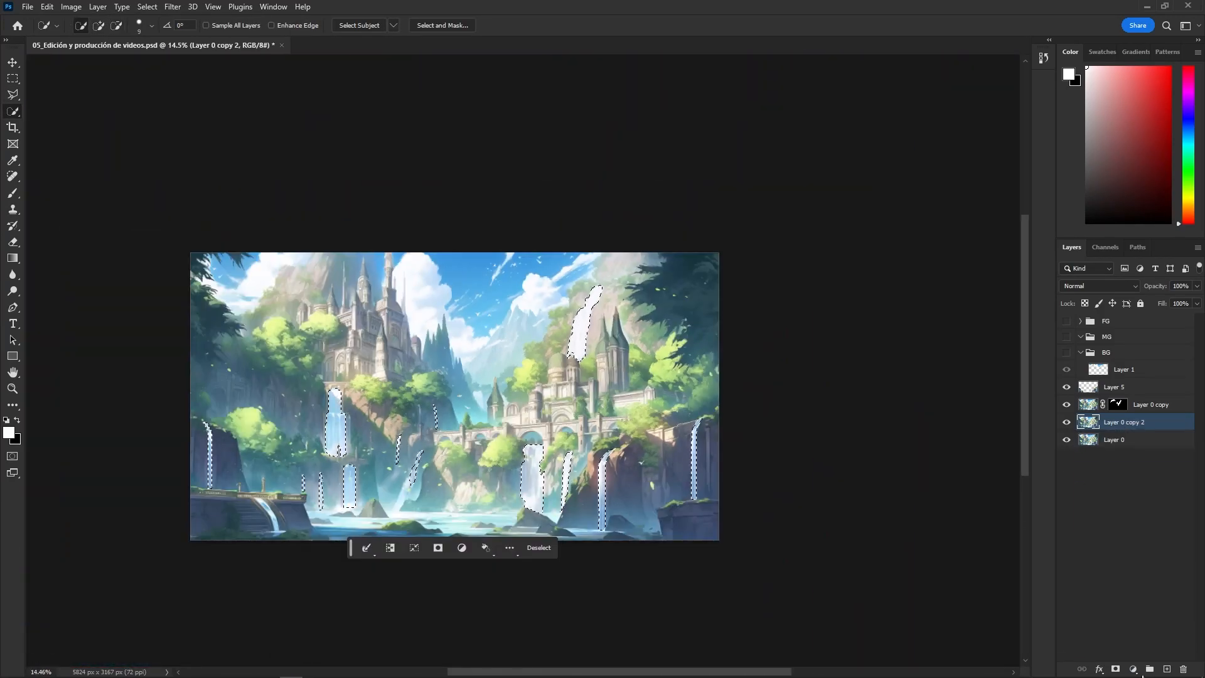
left_click(1115, 669)
left_click(1066, 423, "alt")
left_click(1067, 423, "alt")
scroll(270, 515, "up", 8)
scroll(301, 507, "down", 7)
left_click(1067, 423, "alt")
left_click(1067, 423, "alt")
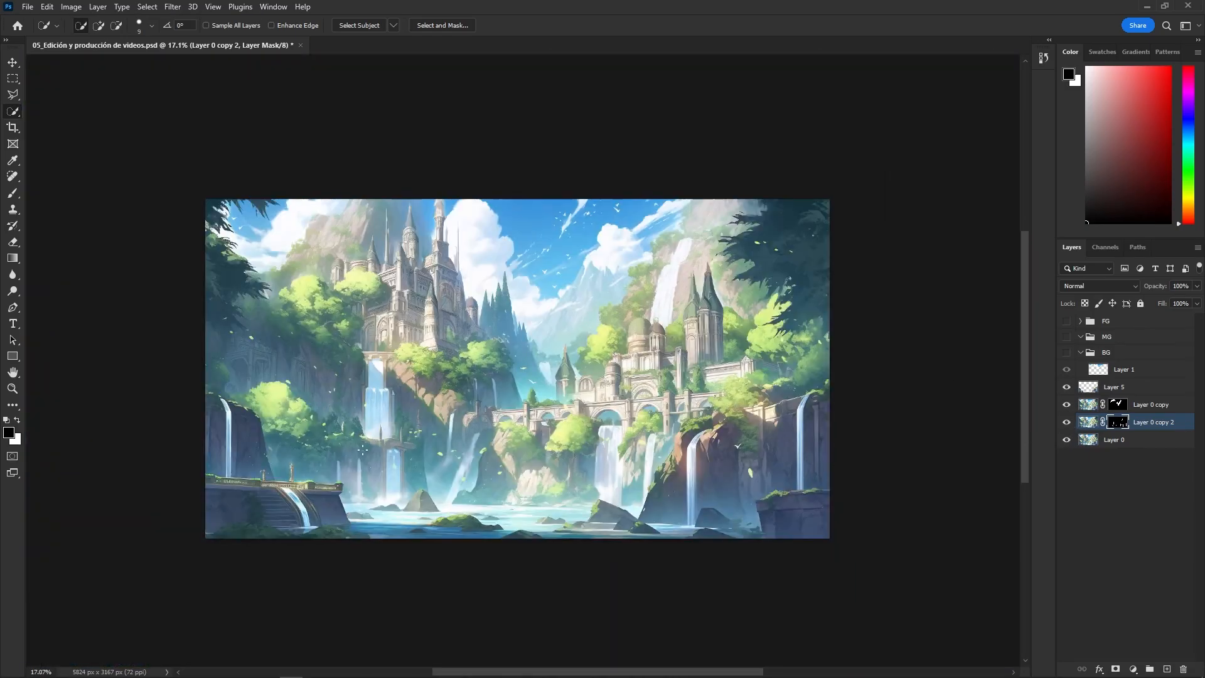
Select the waterfall on the foreground stairs from Layer 0 and paint it white into the mask of Layer 0 copy 2.
scroll(266, 514, "up", 8)
left_click(1114, 440)
mouse_move(336, 409)
left_mouse_down()
mouse_move(376, 446)
mouse_move(432, 560)
left_mouse_up()
scroll(518, 505, "down", 3)
left_click(1117, 422)
key("b")
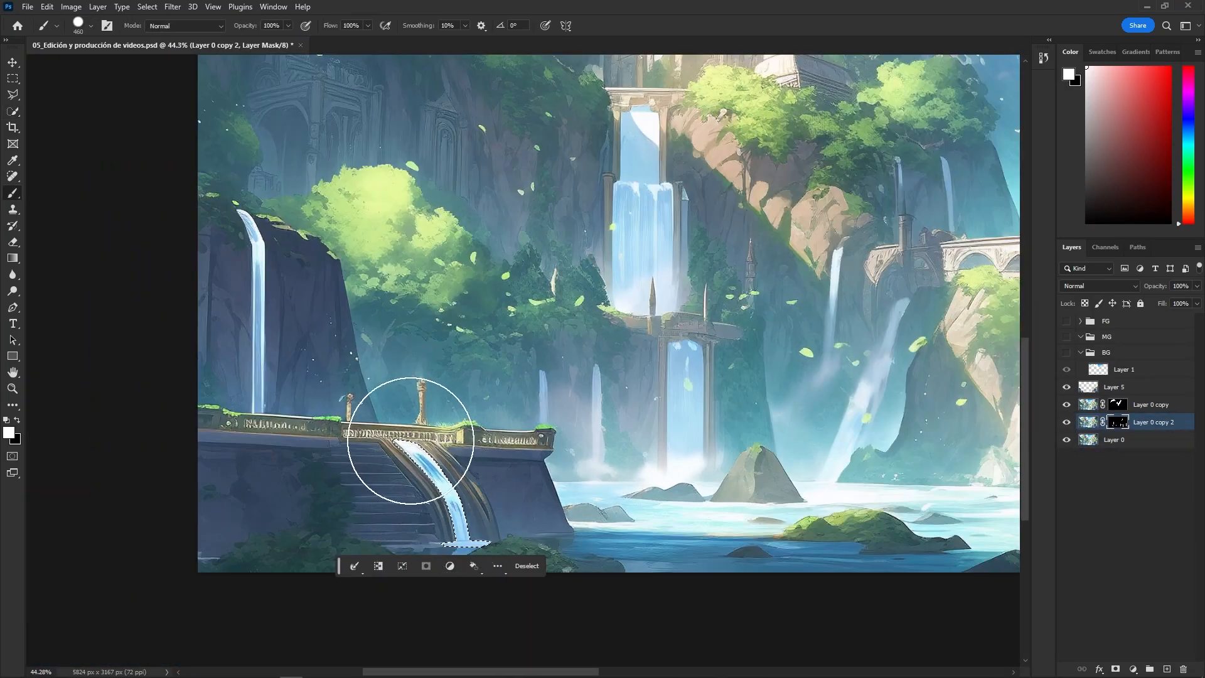
left_click_drag(412, 449, 441, 522)
scroll(440, 522, "down", 4)
scroll(930, 446, "up", 1)
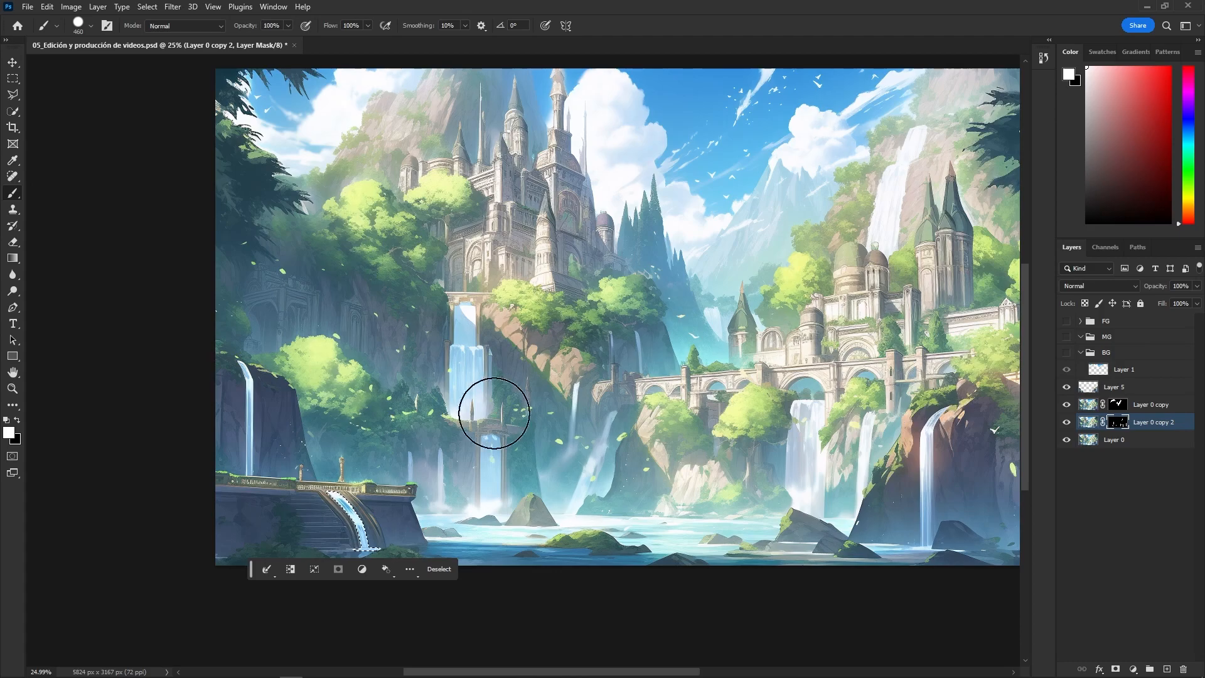
Hide Layer 0 and toggle Layer 0 copy and Layer 1 to examine the separated cutouts.
key("v")
left_click_drag(700, 390, 652, 447)
left_click(1066, 440)
left_click(1066, 406)
left_click(1066, 405)
left_click(1067, 370)
left_click(1066, 371)
Check the FG, MG and BG groups by toggling their visibility, collapse the BG group, and show Layer 0 again.
left_click(1085, 340)
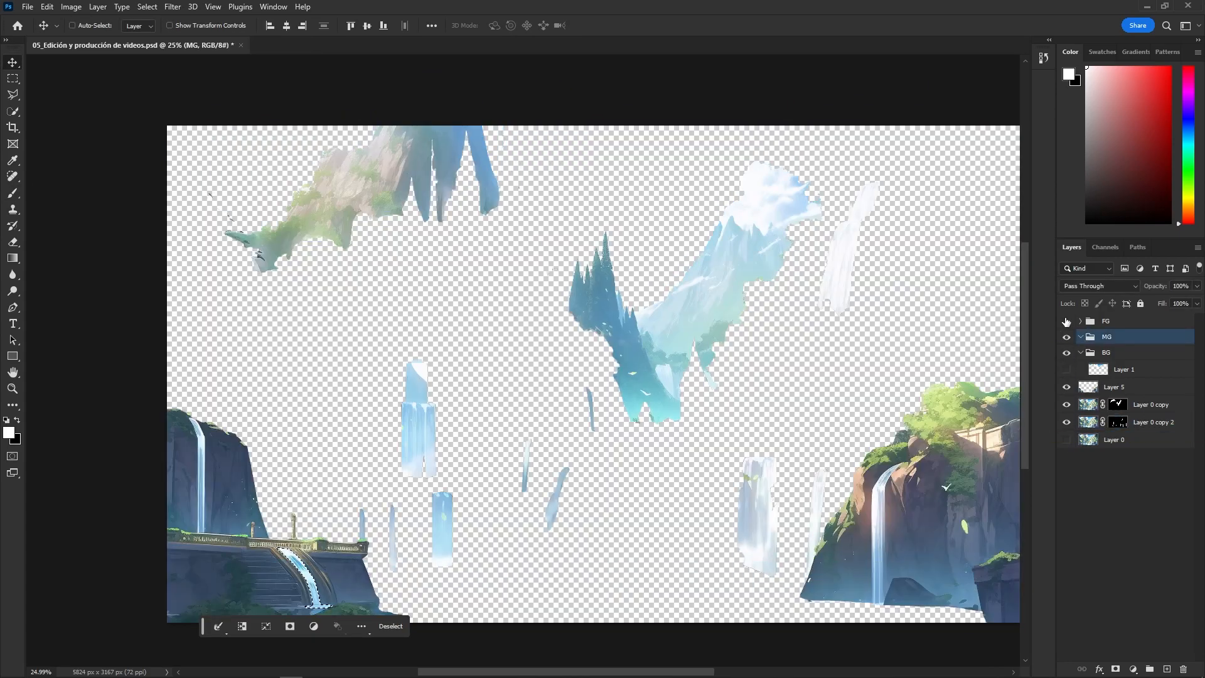
left_click(1080, 320)
left_click(1066, 320)
left_click(1066, 355)
left_click(1080, 321)
left_click_drag(1067, 321, 1067, 353)
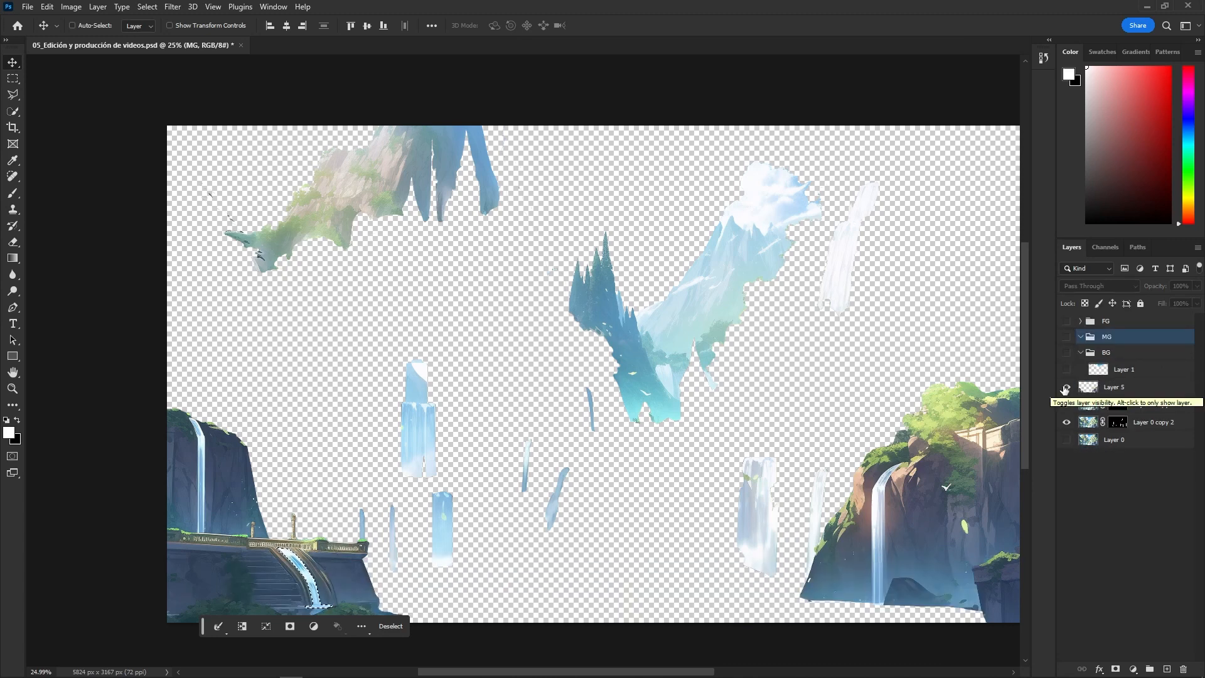
left_click(1080, 352)
left_click(1066, 423)
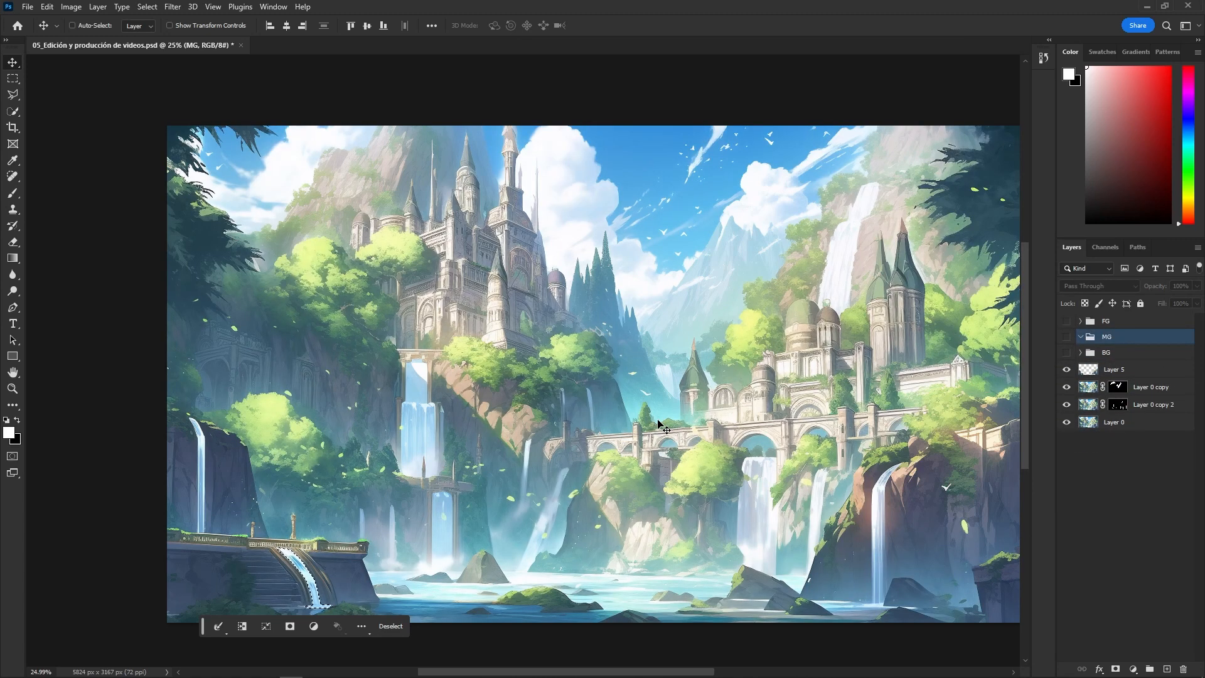
On Layer 0, select the floating leaves in front of the upper left cliff with the Object Selection tool.
left_click_drag(631, 512, 597, 470)
left_click_drag(454, 465, 373, 446)
left_click_drag(120, 356, 302, 341)
left_click_drag(423, 553, 385, 509)
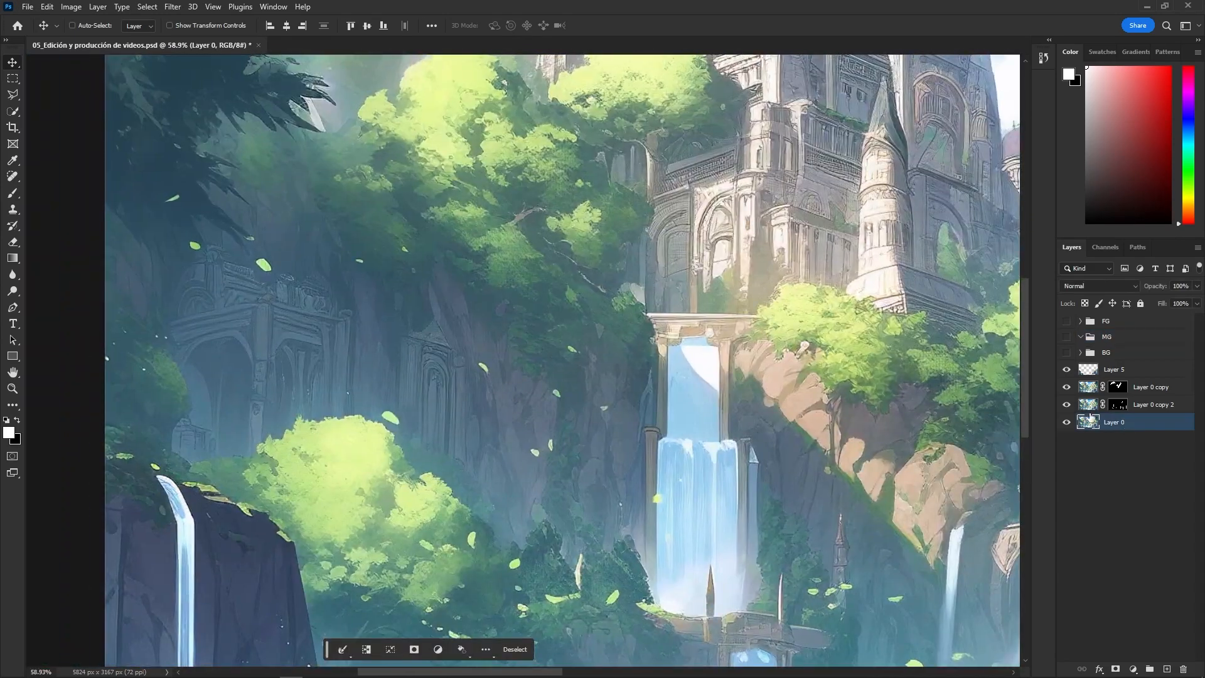
key("w")
scroll(183, 189, "up", 3)
left_click(178, 199)
key("shift+w")
left_click_drag(145, 173, 209, 221)
left_click_drag(215, 316, 267, 359)
mouse_move(381, 303)
left_mouse_down()
mouse_move(421, 331)
mouse_move(469, 421)
left_mouse_up()
Add the floating leaves around the bright left tree and beside the tall castle waterfall to the selection with Object Selection.
scroll(524, 360, "down", 3)
left_click_drag(439, 590, 593, 417)
left_click_drag(199, 486, 228, 510)
left_click_drag(659, 377, 368, 377)
left_click_drag(581, 294, 610, 321)
mouse_move(550, 443)
left_mouse_down()
mouse_move(569, 479)
mouse_move(550, 488)
left_mouse_up()
left_click_drag(552, 496, 414, 429)
left_click_drag(281, 525, 317, 568)
left_click_drag(377, 546, 343, 426)
left_click_drag(377, 505, 419, 533)
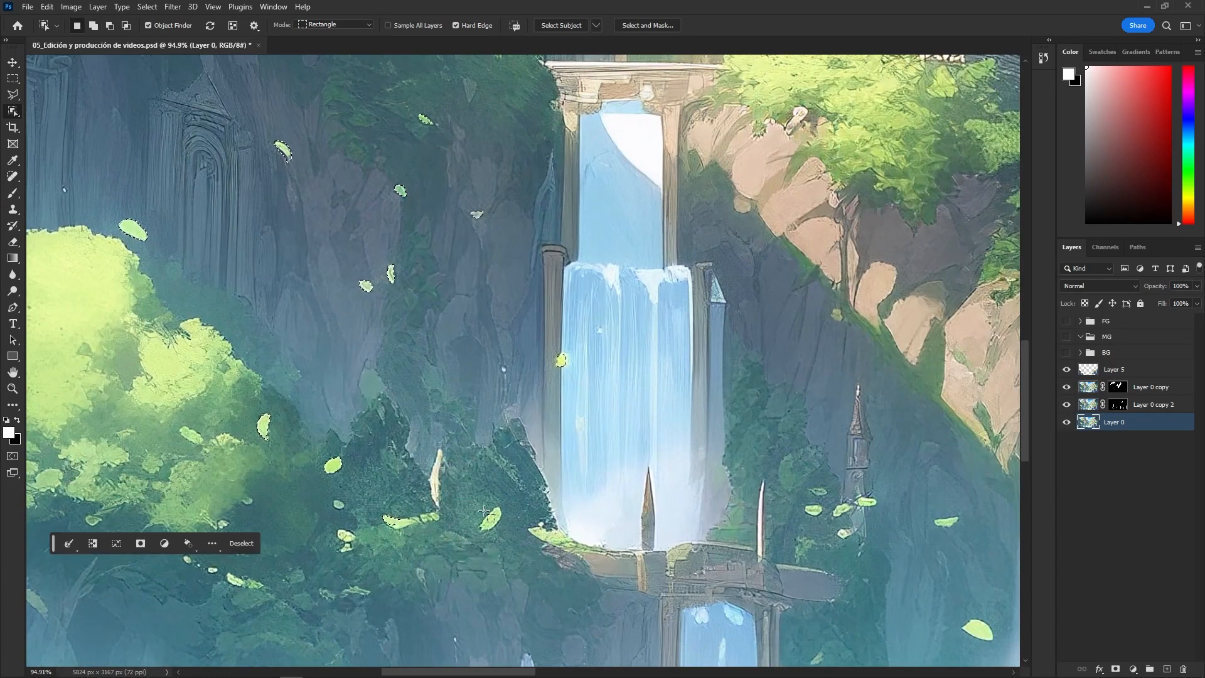
left_click_drag(474, 504, 507, 538)
Add the floating leaves between the castle waterfall and the rocks below the bridge to the selection with Object Selection.
left_click_drag(673, 433, 324, 373)
left_click_drag(605, 553, 649, 587)
left_click_drag(576, 447, 424, 302)
scroll(618, 475, "down", 4)
left_click_drag(244, 397, 270, 429)
left_click_drag(502, 447, 530, 475)
left_click_drag(642, 425, 671, 450)
Add the bright leaf in front of the dark right cliff to the selection with the Lasso.
scroll(553, 405, "down", 6)
left_click_drag(910, 402, 376, 402)
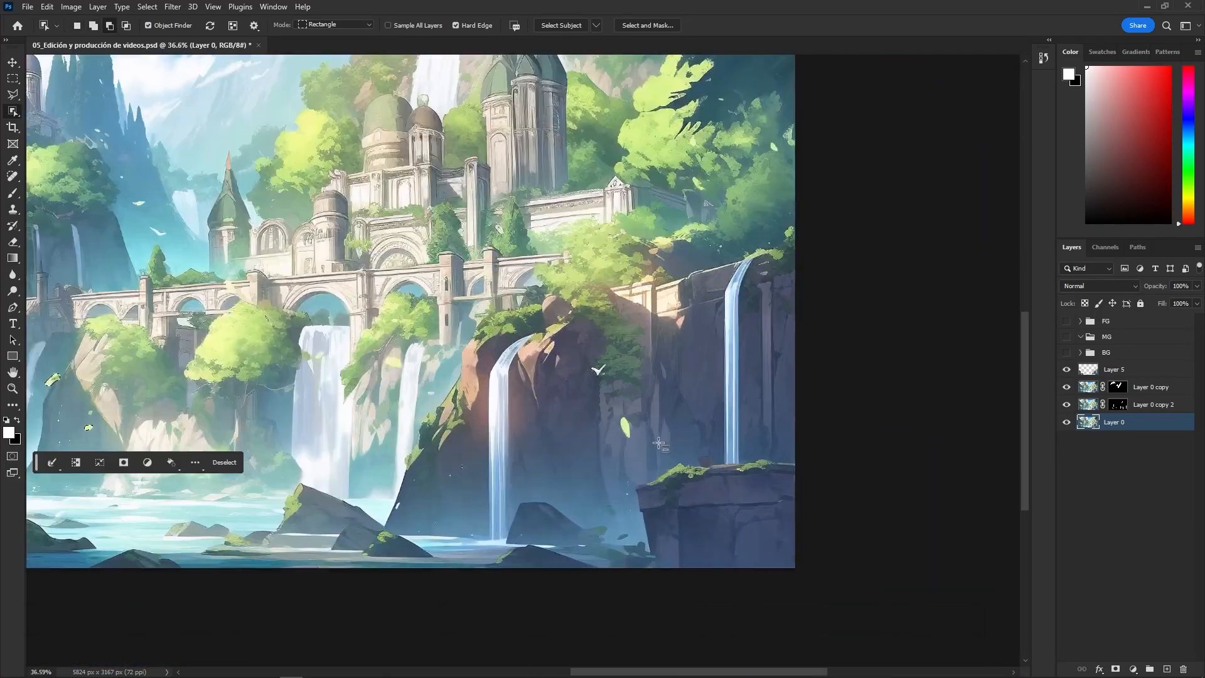
scroll(639, 415, "up", 6)
key("l")
scroll(640, 420, "up", 10)
left_click_drag(630, 392, 640, 426)
mouse_move(619, 370)
left_mouse_down()
mouse_move(592, 402)
mouse_move(619, 298)
left_mouse_up()
scroll(621, 300, "down", 12)
Add the remaining floating leaves toward the image's upper right to the selection with Object Selection.
left_click_drag(282, 226, 386, 395)
scroll(383, 396, "up", 6)
key("w")
scroll(435, 408, "down", 3)
left_click_drag(879, 157, 489, 361)
left_click_drag(647, 220, 792, 294)
scroll(703, 251, "up", 6)
scroll(792, 294, "down", 8)
Duplicate Layer 0 and mask the copy with the floating leaves selection.
left_click_drag(251, 364, 775, 267)
scroll(774, 267, "down", 4)
left_click_drag(1166, 423, 1167, 669)
left_click(1133, 669)
left_click(1085, 533)
left_click(1129, 422)
left_click(1115, 669)
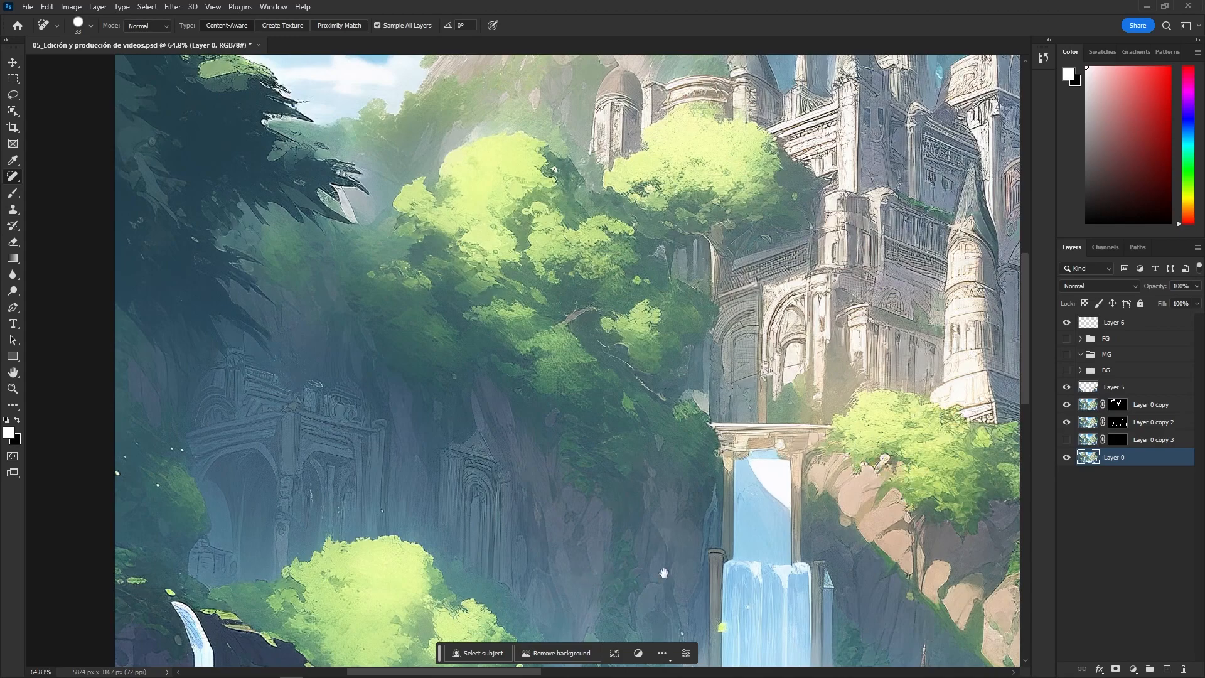
Remove the floating leaves around the waterfalls beneath the castle and bridge on Layer 0 with the Spot Healing Brush.
left_click_drag(712, 618, 582, 476)
left_click_drag(545, 590, 539, 598)
left_click_drag(755, 586, 542, 513)
left_click_drag(542, 513, 555, 512)
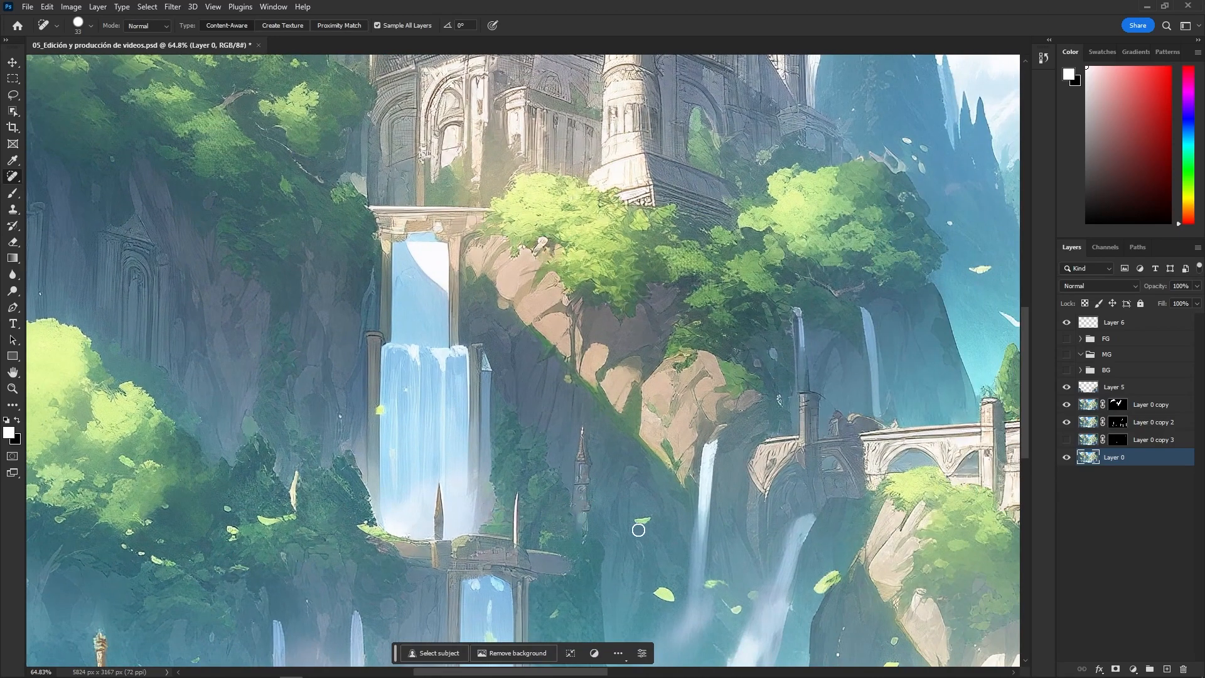
left_click_drag(891, 663, 725, 492)
left_click(729, 471)
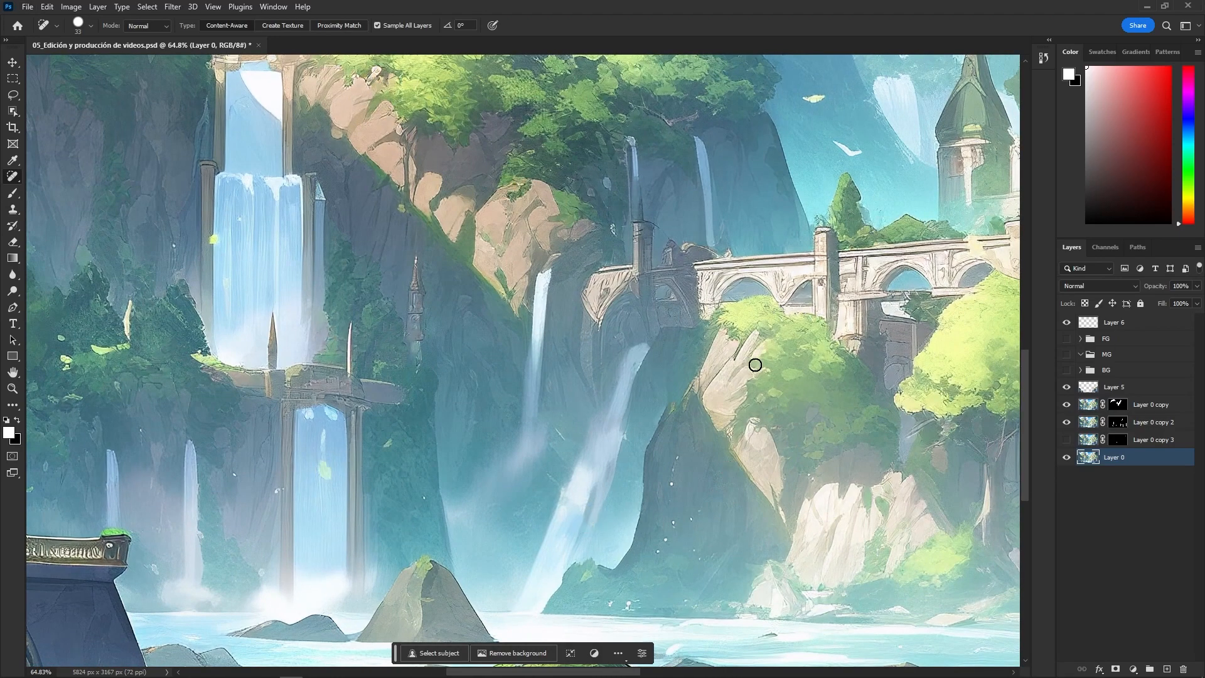
Hide Layer 0 and remove the floating leaves in front of the dark right cliff on Layer 5 with the Spot Healing Brush.
left_click(1150, 422)
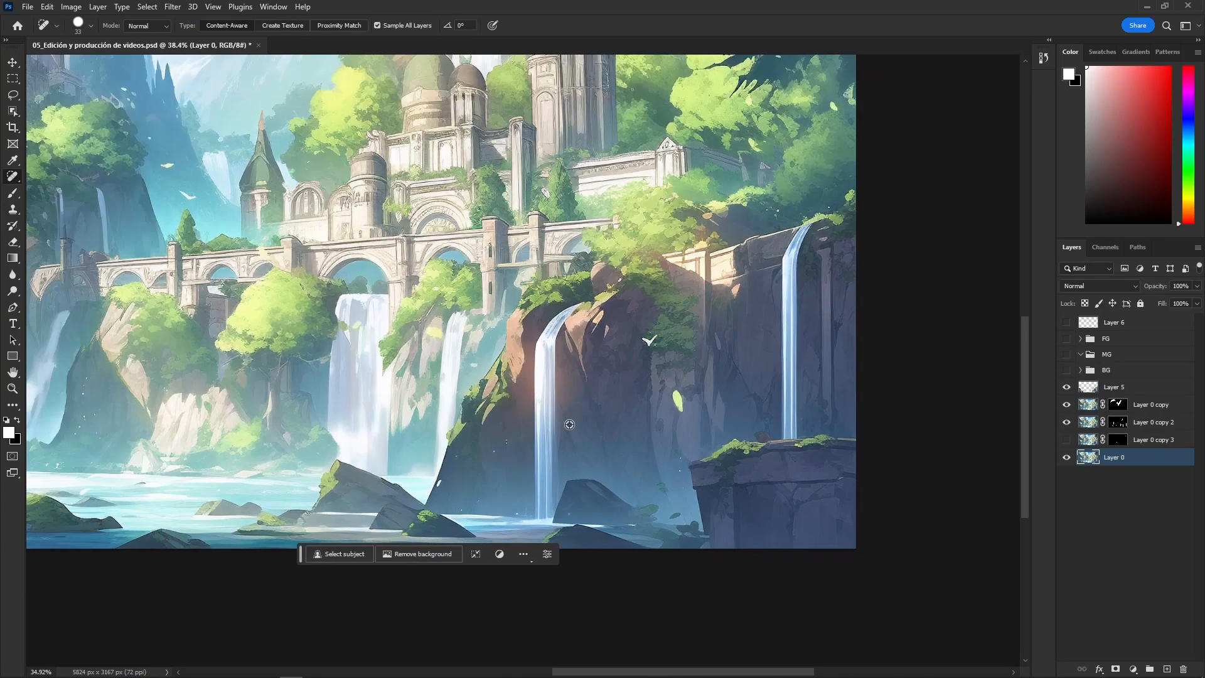
scroll(570, 425, "down", 3)
left_click_drag(569, 416, 729, 407)
left_click(1066, 457)
left_click(1066, 405)
left_click(1067, 405)
left_click(1115, 388)
left_click_drag(881, 478, 564, 475)
scroll(564, 476, "up", 7)
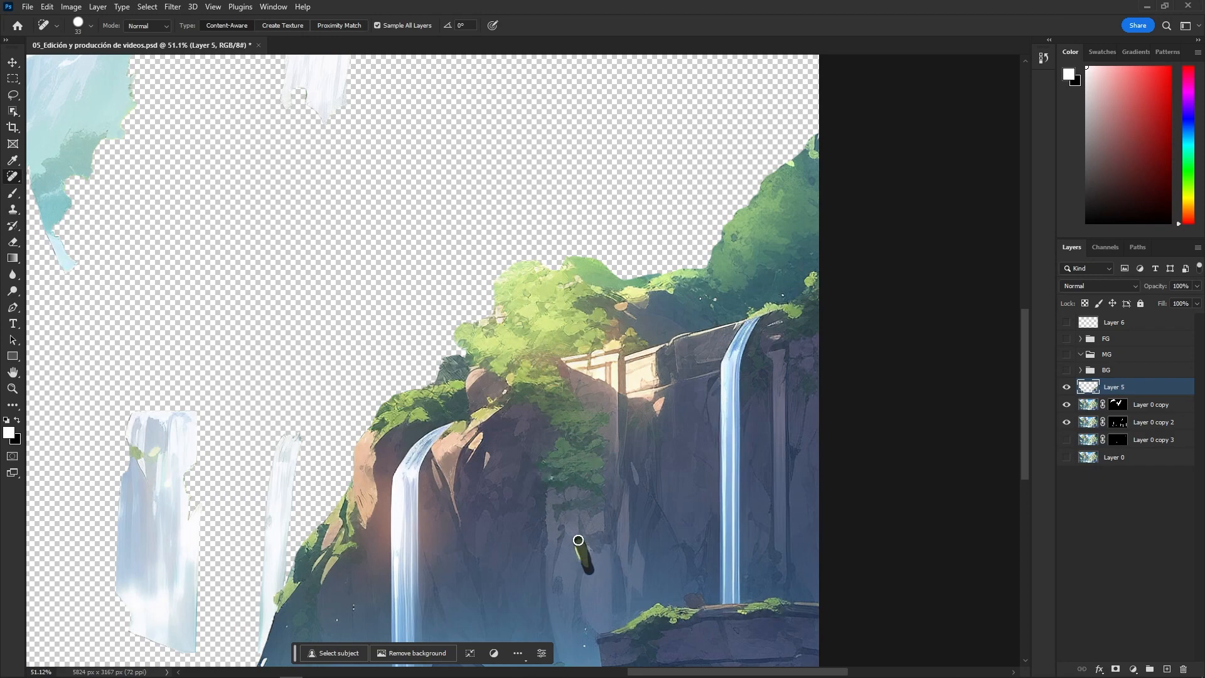
scroll(566, 492, "down", 4)
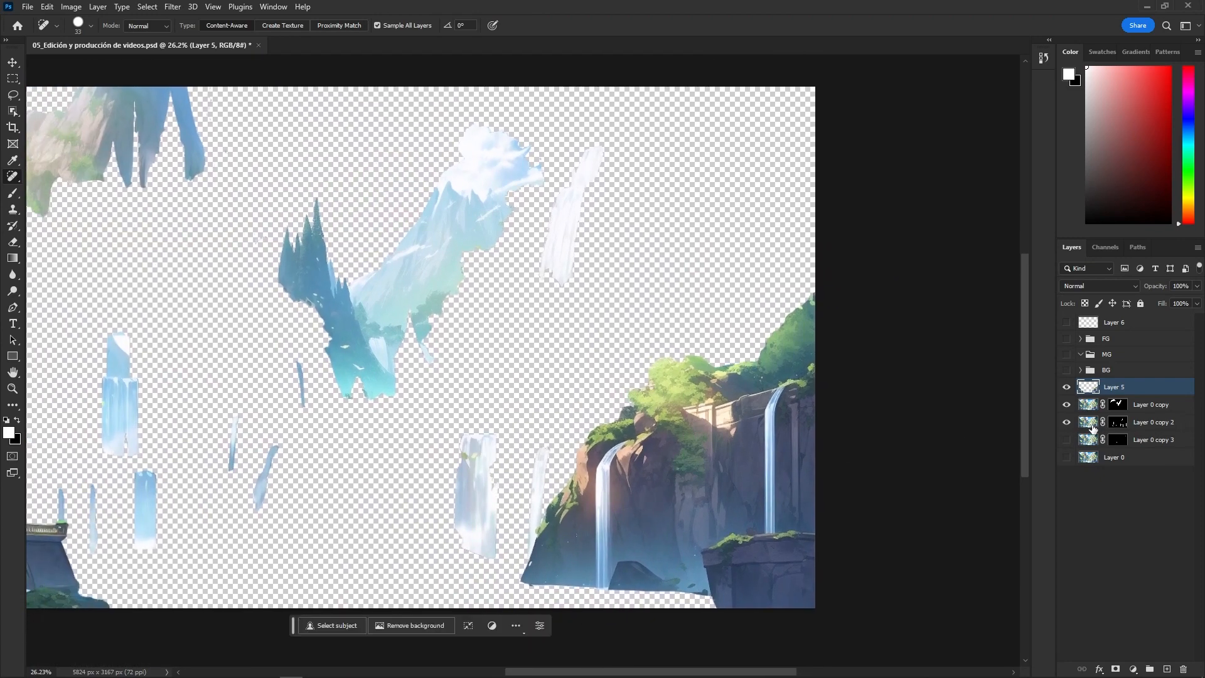
Heal the leaf marks on the wide waterfall in Layer 0 copy 2.
left_click(1093, 429)
scroll(463, 457, "up", 2)
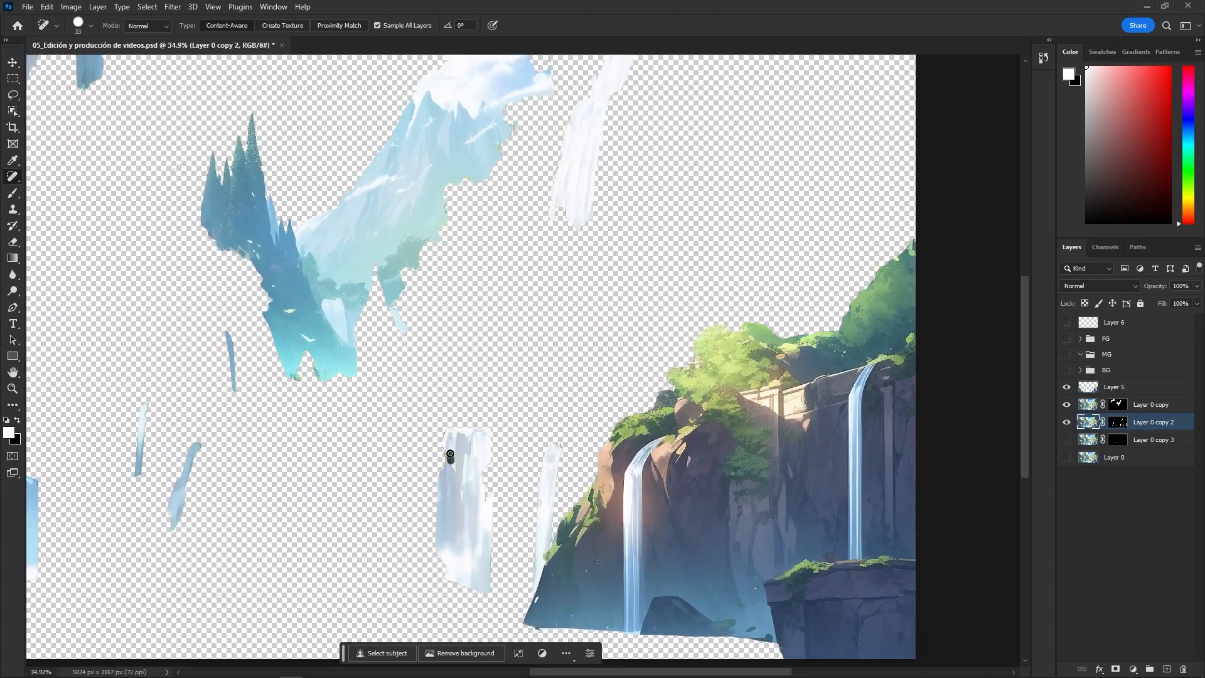
scroll(454, 467, "down", 3)
scroll(341, 381, "up", 5)
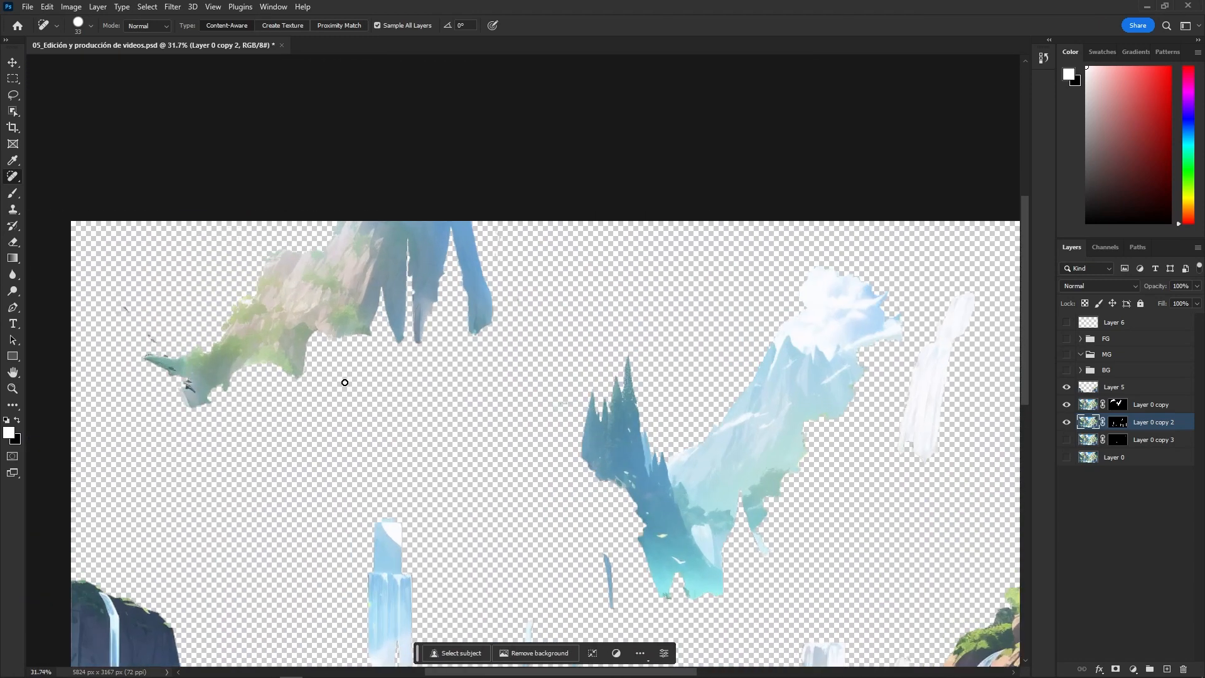
left_click_drag(245, 391, 434, 472)
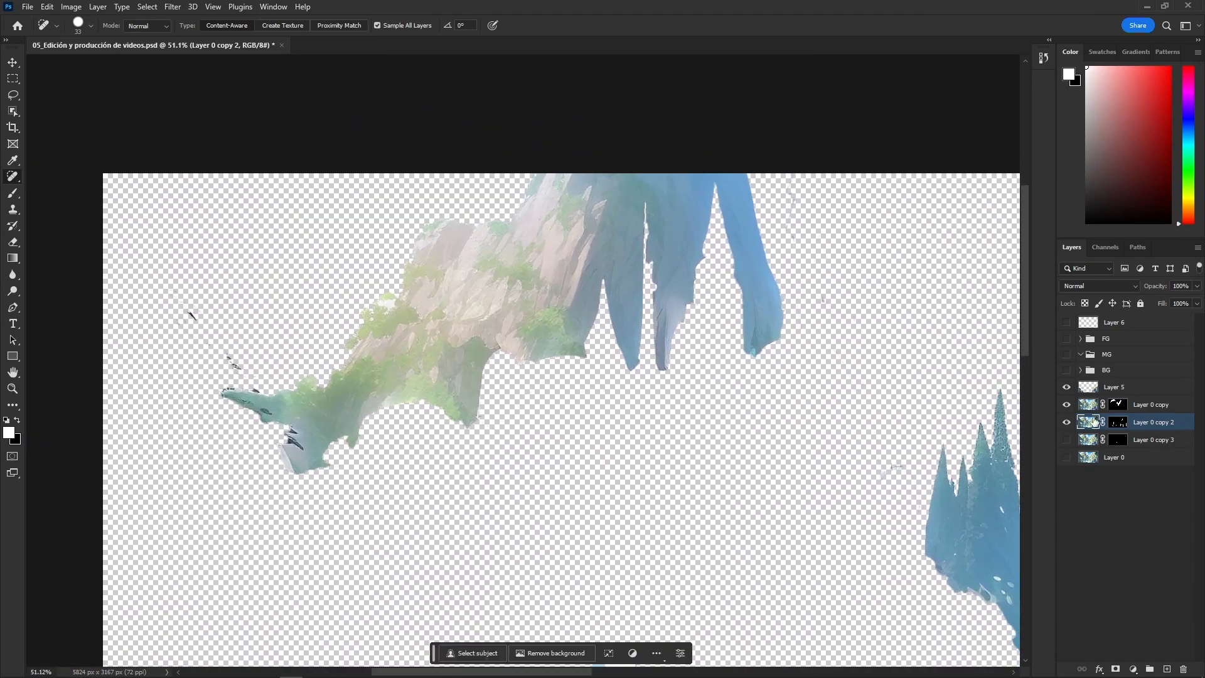
Add a light red Solid Color fill layer and place it beneath all the other layers.
left_click(1116, 540)
scroll(810, 232, "up", 2)
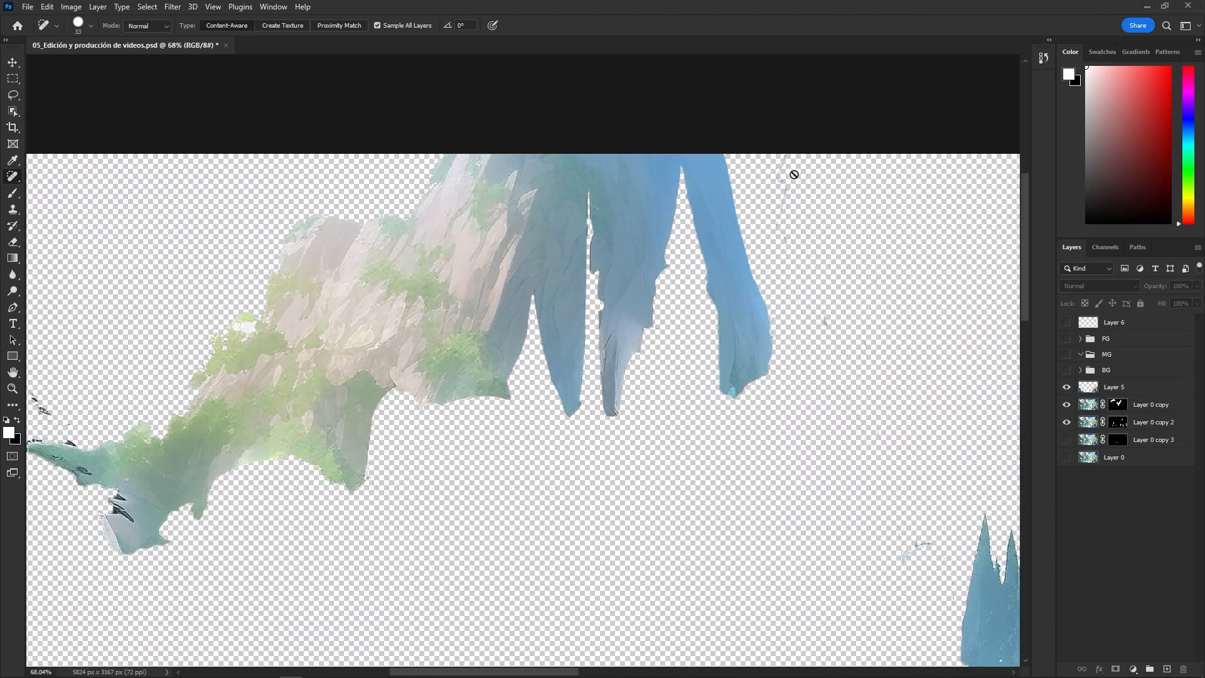
left_click(798, 296)
left_click(551, 256)
key("v")
scroll(638, 344, "down", 3)
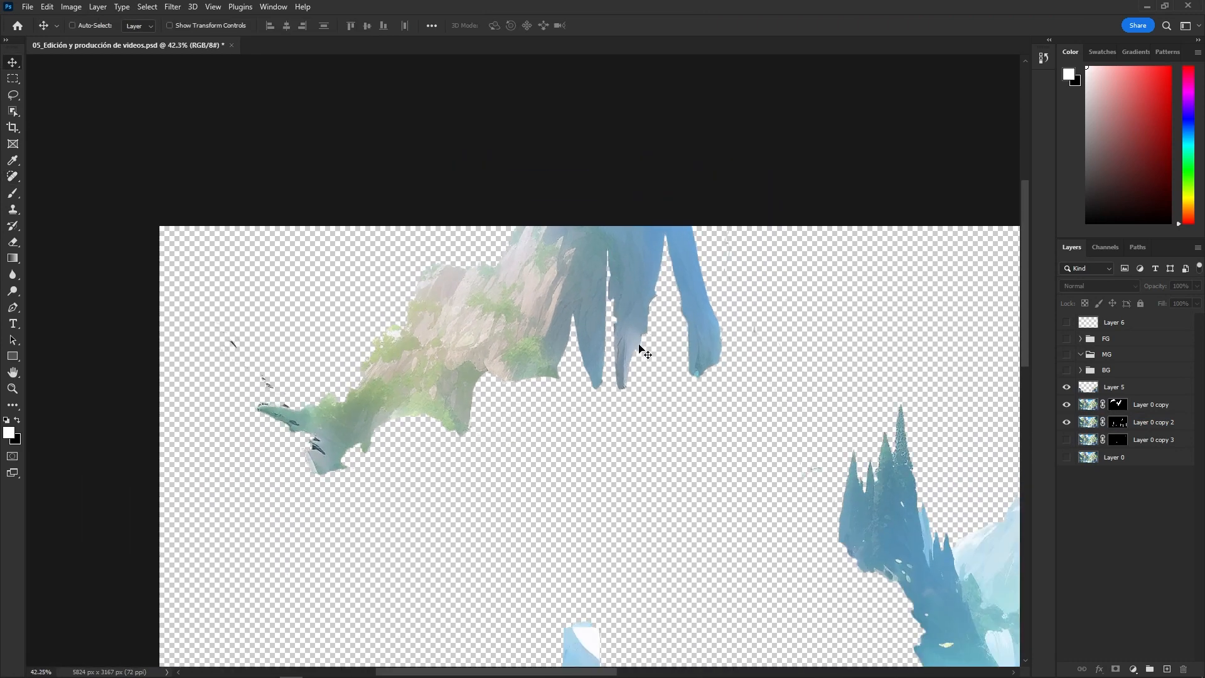
left_click(1133, 669)
left_click(1148, 448)
left_click_drag(549, 198, 524, 163)
left_click(722, 154)
left_click_drag(1090, 323, 1104, 484)
scroll(745, 485, "down", 2)
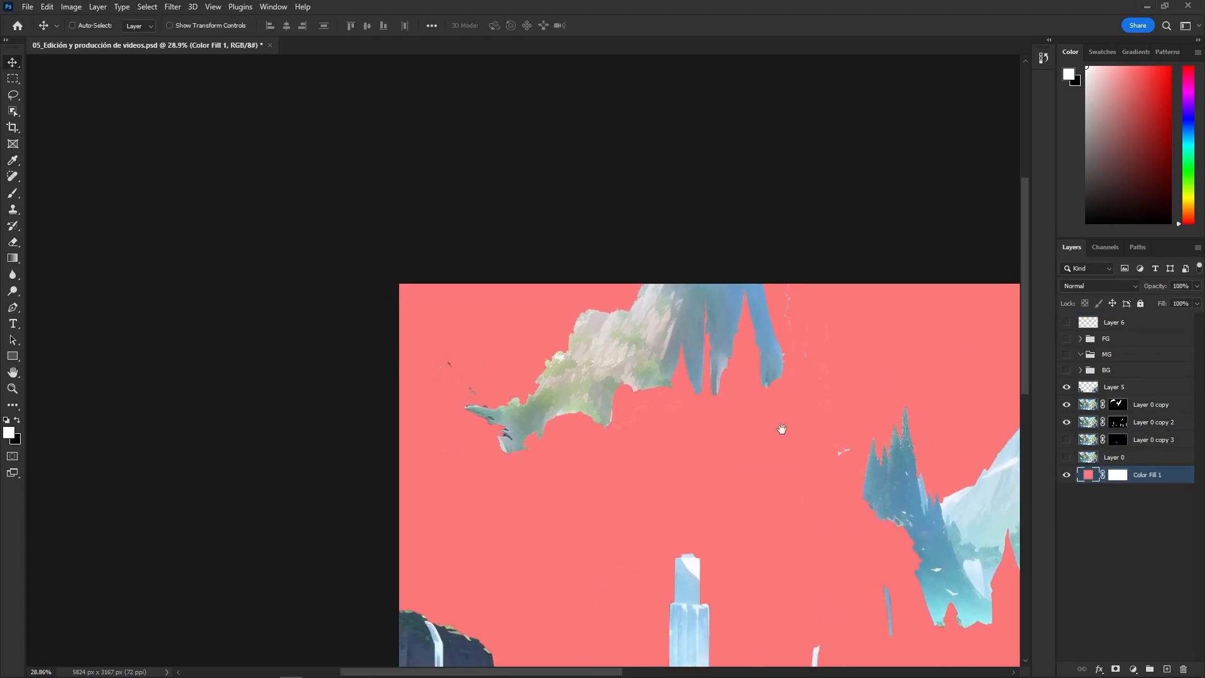
Paint out the stray fragments beside the upper-left mountain on the Layer 0 copy mask with a black Brush.
left_click_drag(799, 426, 742, 427)
left_click(1067, 405)
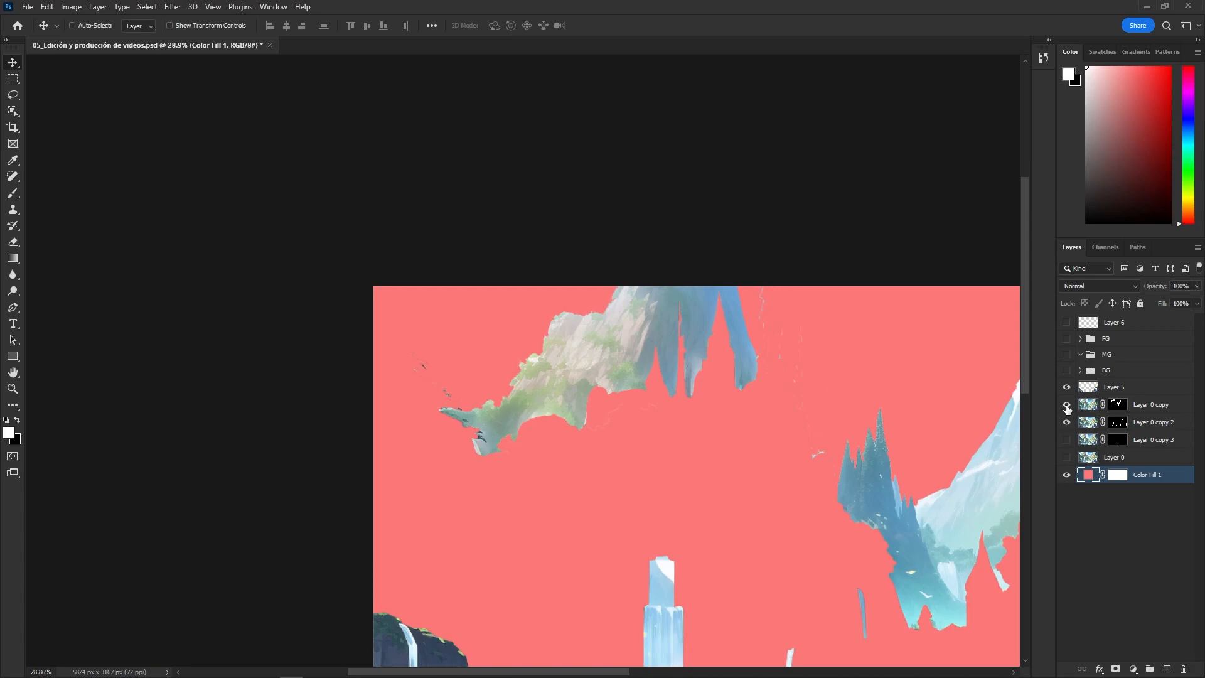
left_click(1121, 411)
key("b")
scroll(398, 399, "up", 2)
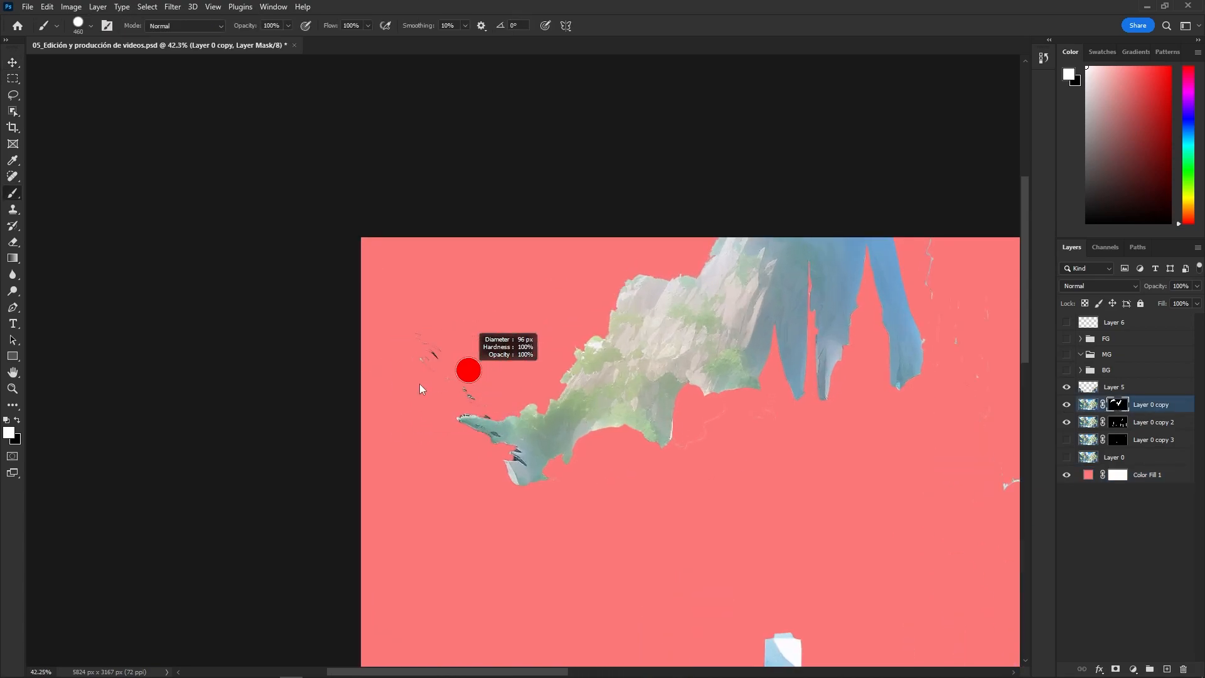
key("x")
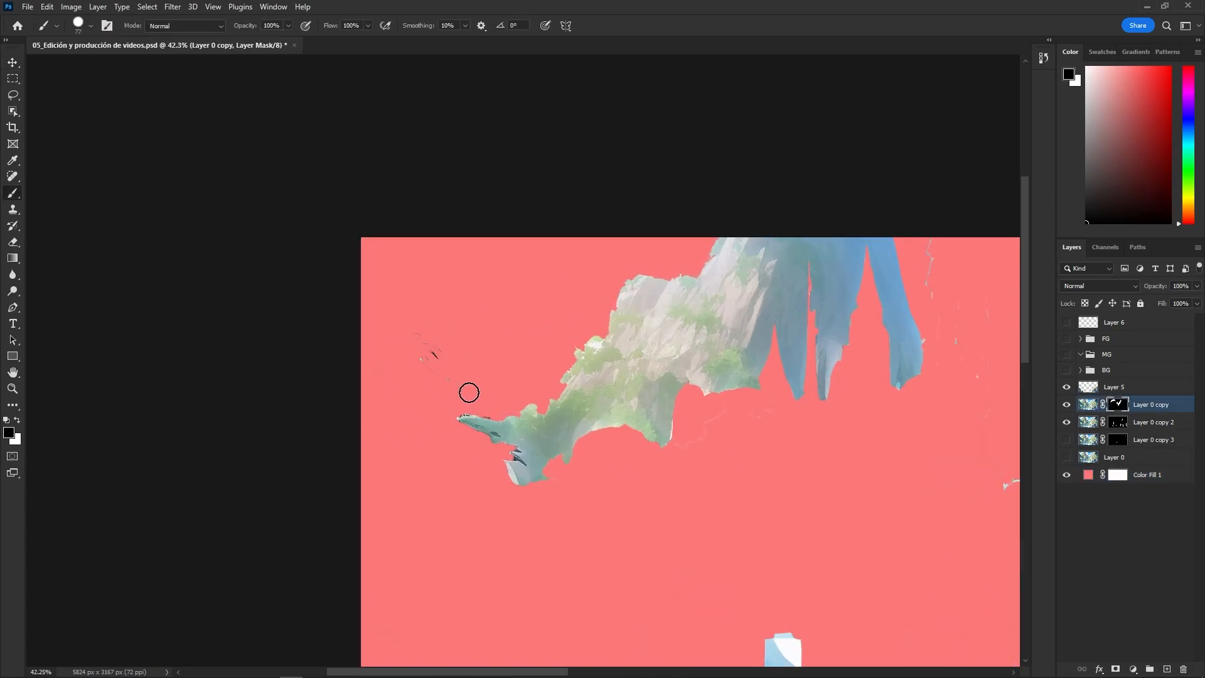
right_click(493, 402, "alt")
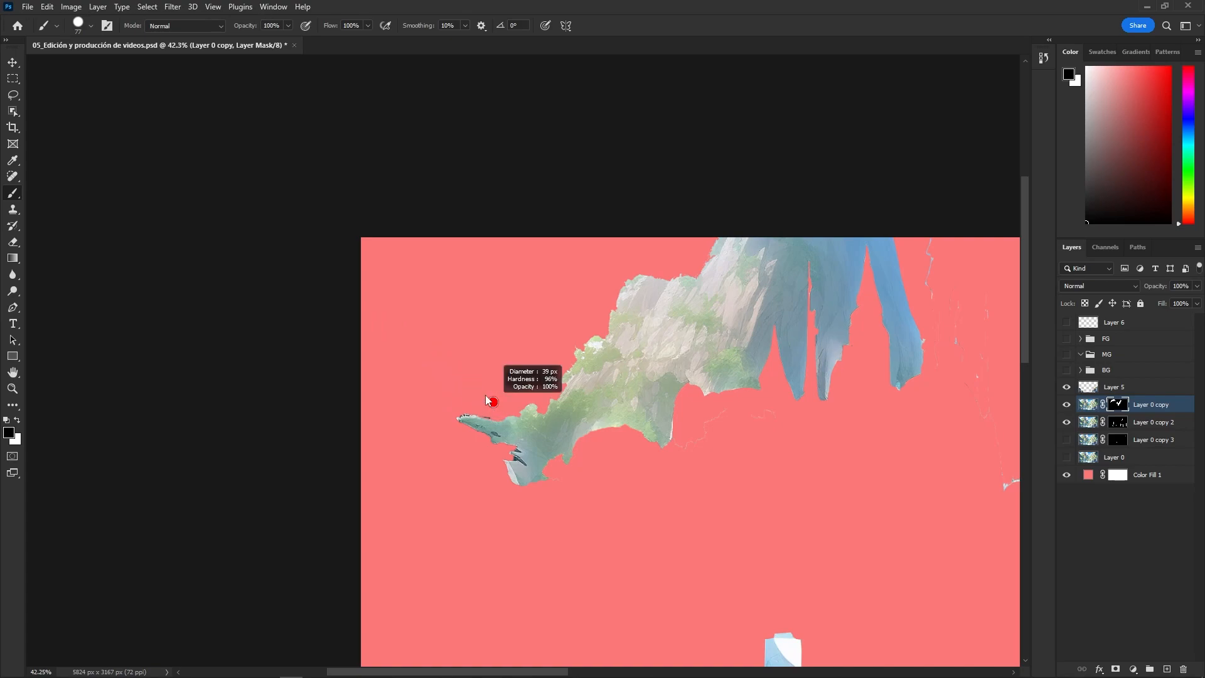
scroll(486, 421, "up", 3)
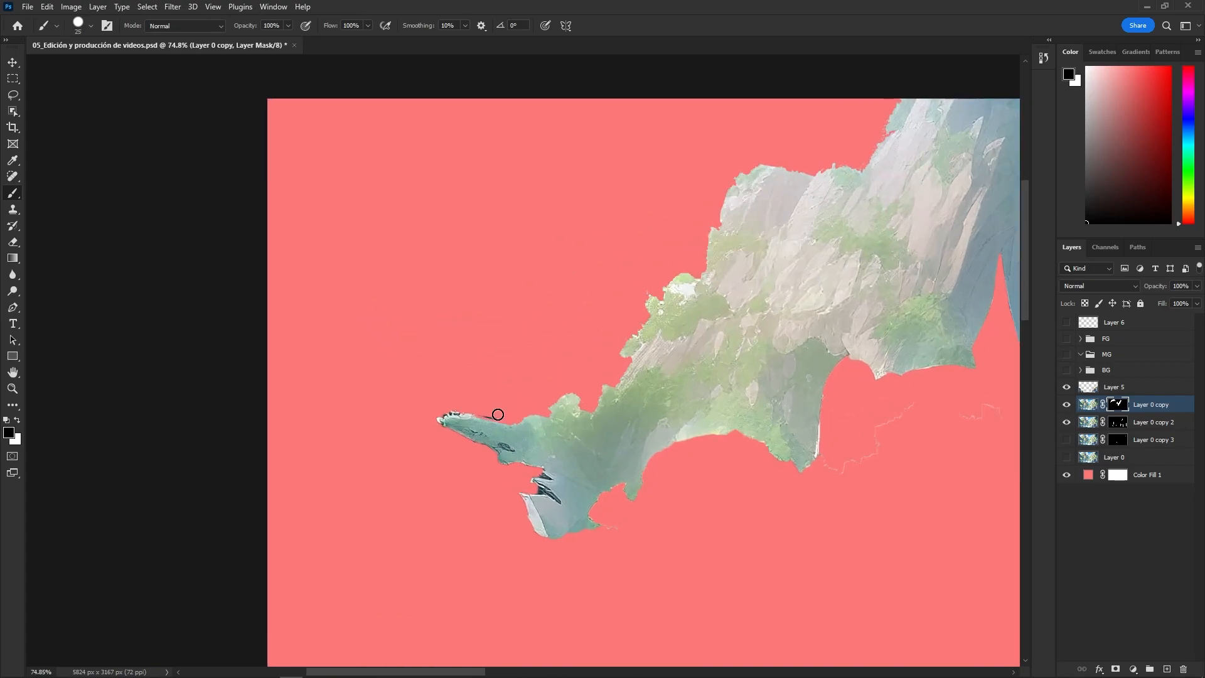
scroll(548, 500, "down", 3)
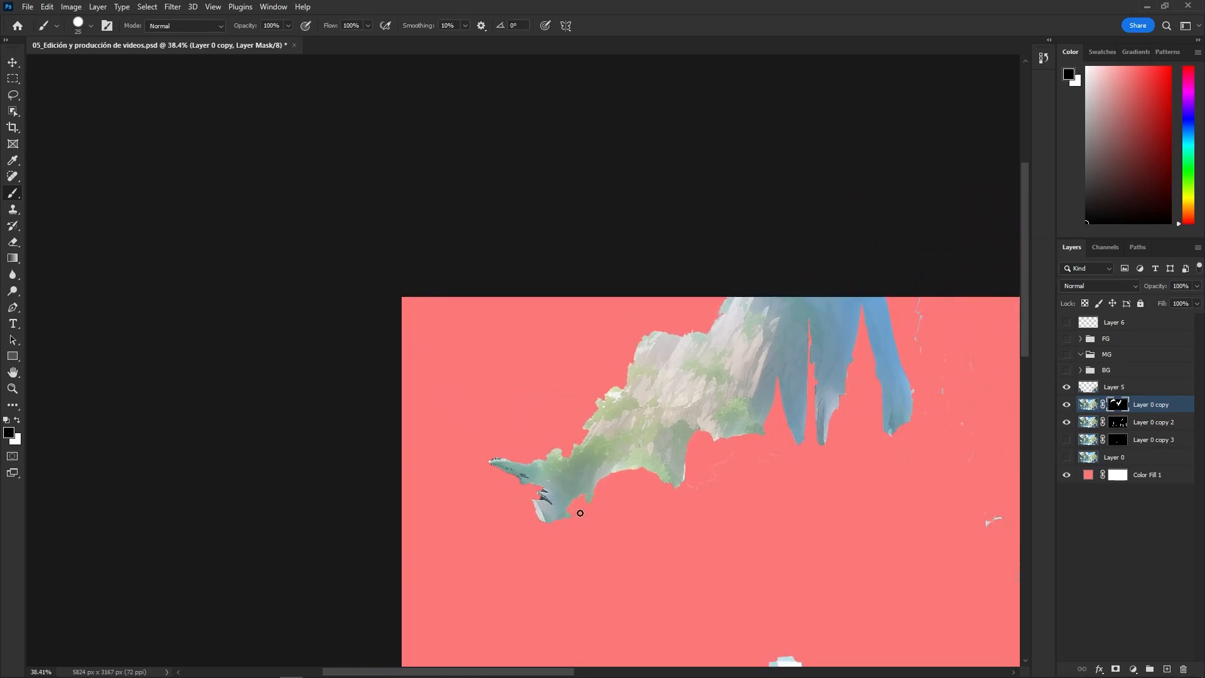
Paint out the leftover outlines and specks below and to the right of the upper-left mountain on the Layer 0 copy mask.
scroll(743, 441, "up", 4)
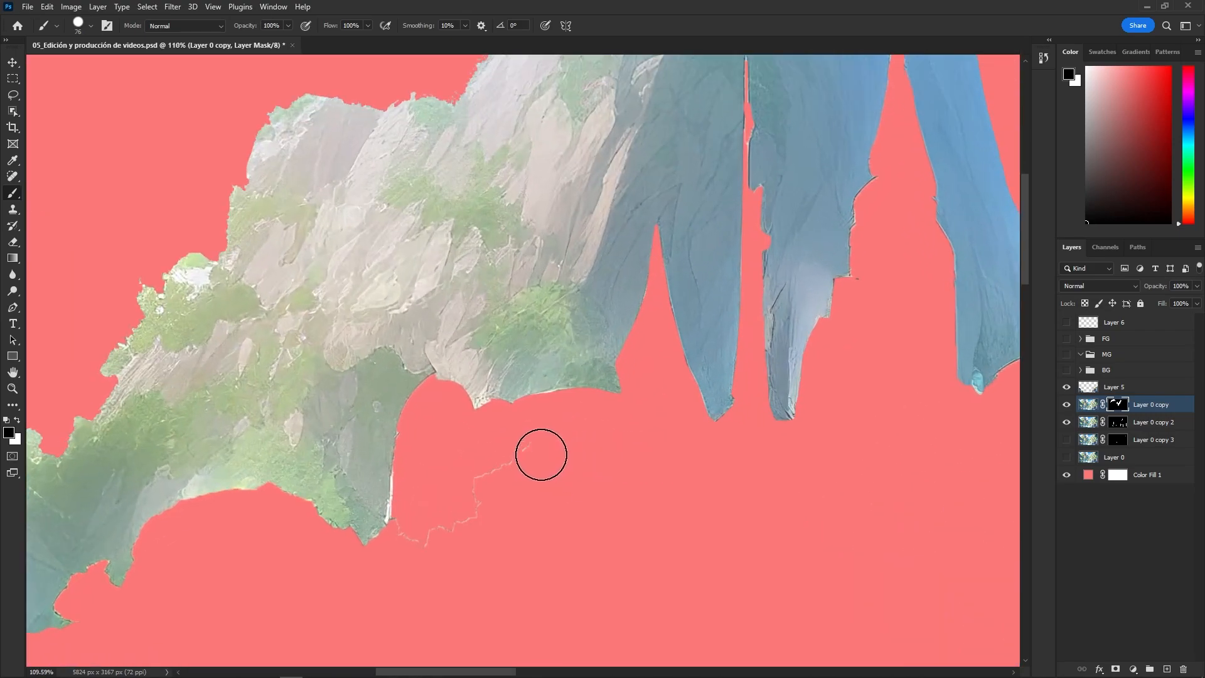
scroll(631, 431, "down", 2)
left_click_drag(766, 369, 477, 441)
left_click_drag(724, 604, 678, 439)
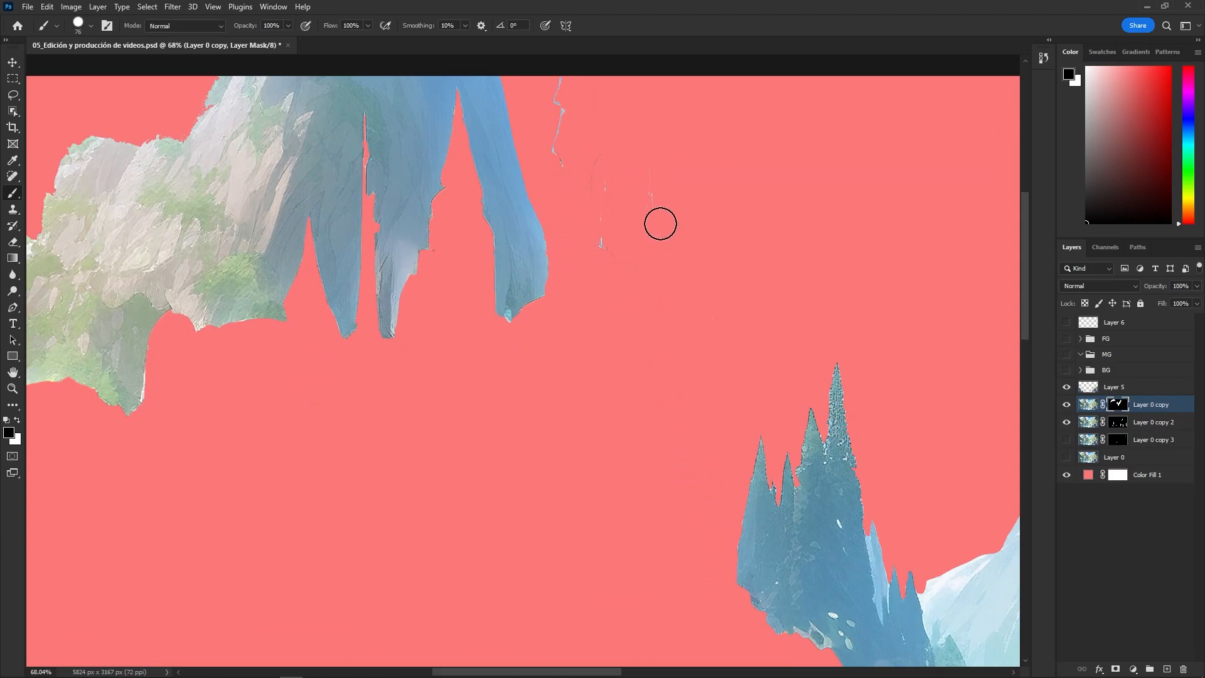
scroll(626, 333, "down", 3)
scroll(573, 434, "down", 1)
left_click_drag(567, 399, 285, 269)
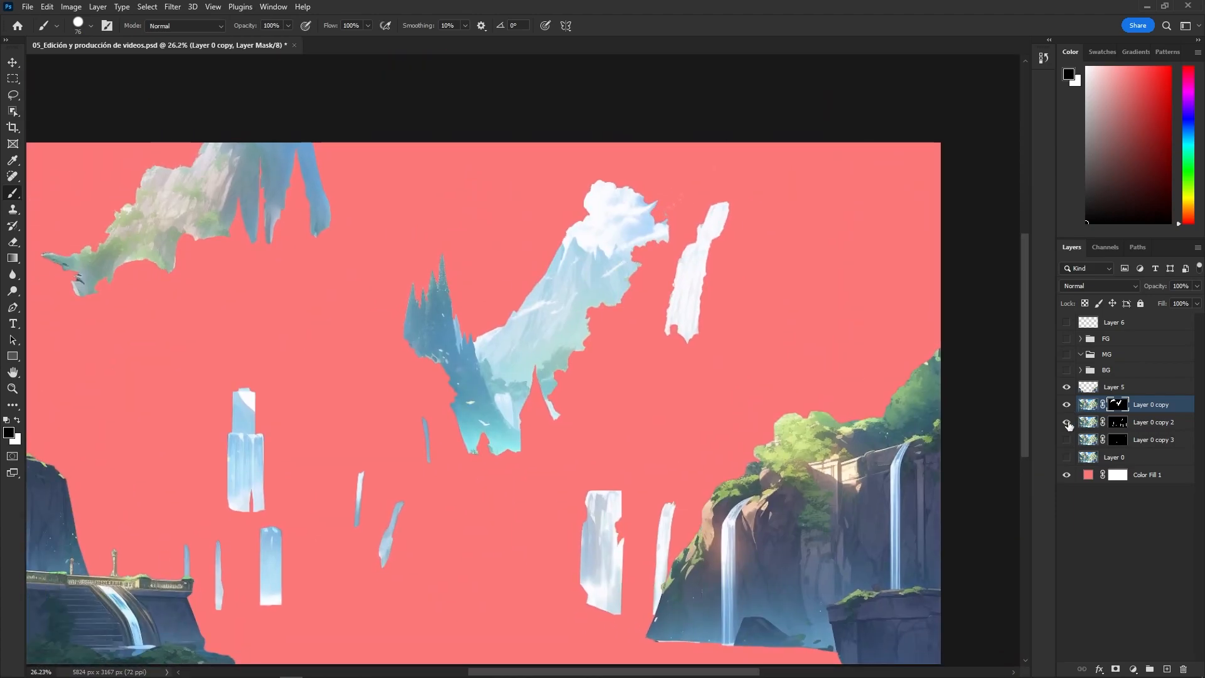
Hide Layer 5 and the Layer 0 copies, show the MG and BG groups, and select the sky on Layer 1.
left_click(1066, 355)
left_click(1067, 370)
left_click(1080, 371)
left_click(1067, 387)
scroll(576, 251, "up", 5)
left_click_drag(575, 251, 622, 313)
scroll(511, 533, "down", 4)
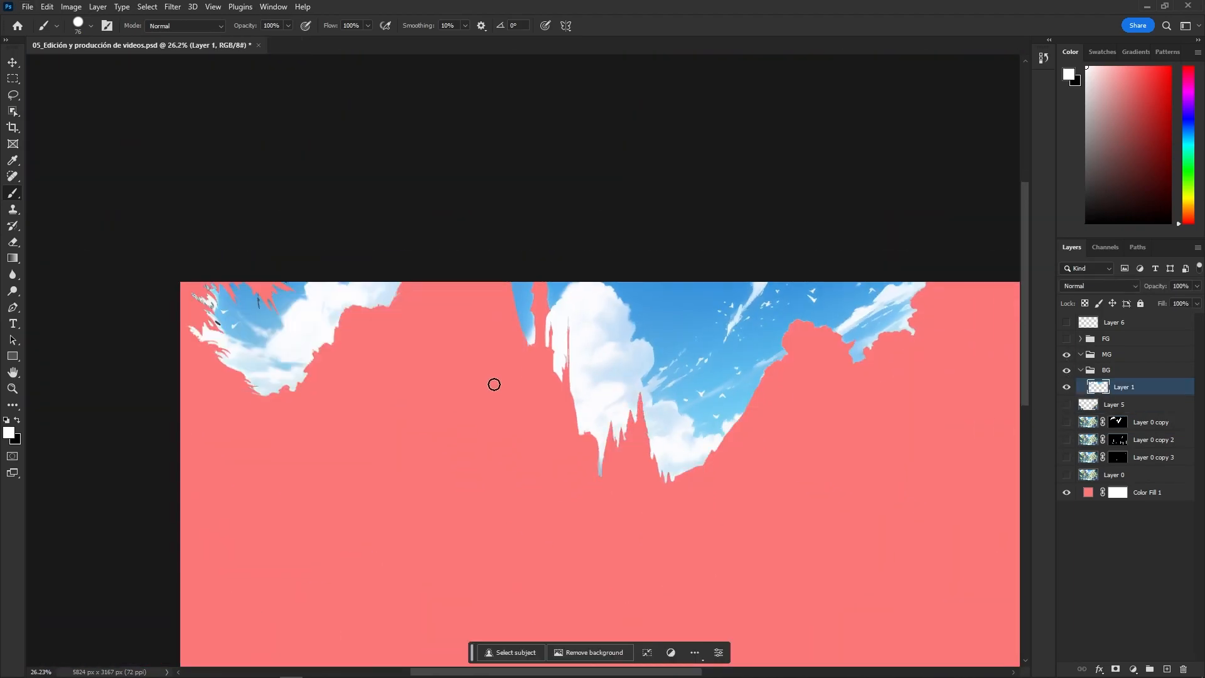
Select a rectangle around the sky strip and subtract Layer 1's sky pixels, leaving its empty gaps selected.
key("v")
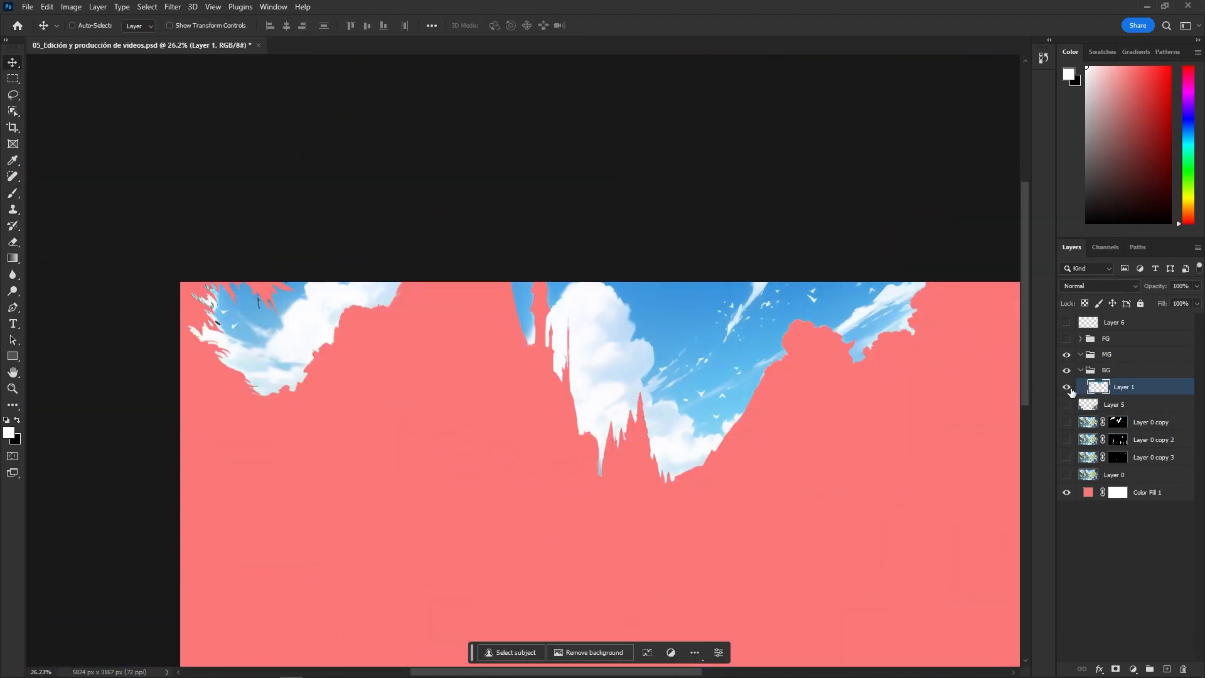
key("m")
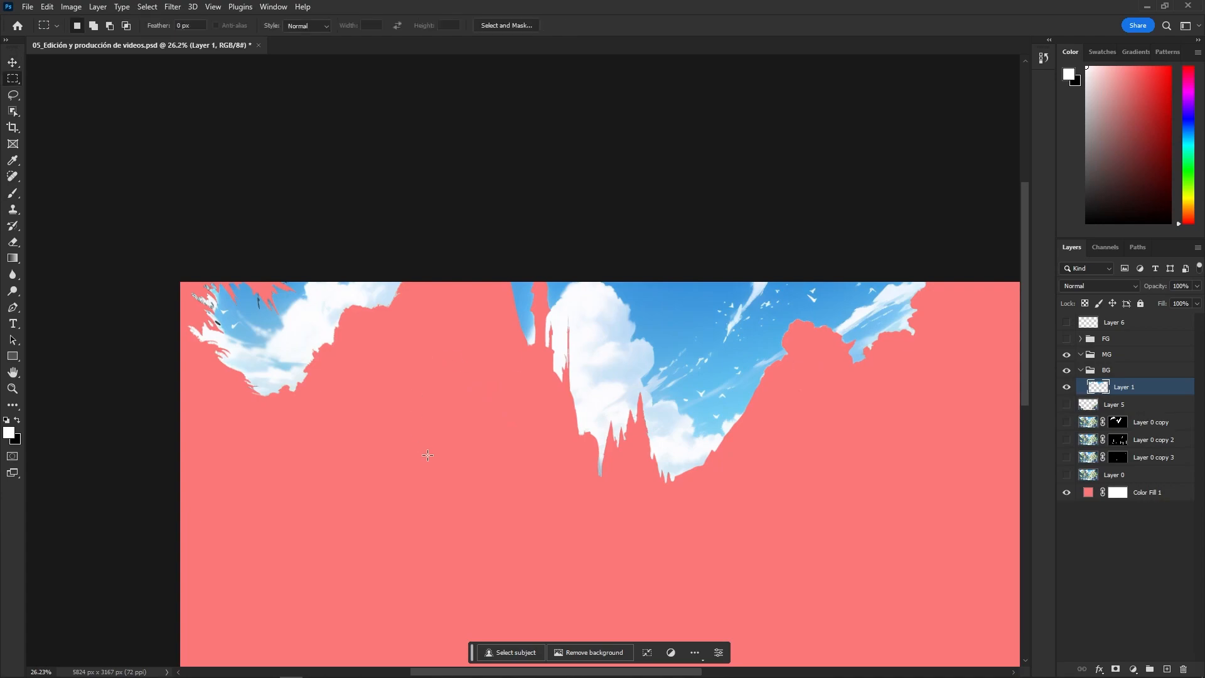
scroll(613, 414, "down", 2)
left_click_drag(861, 311, 249, 475)
scroll(349, 321, "up", 2)
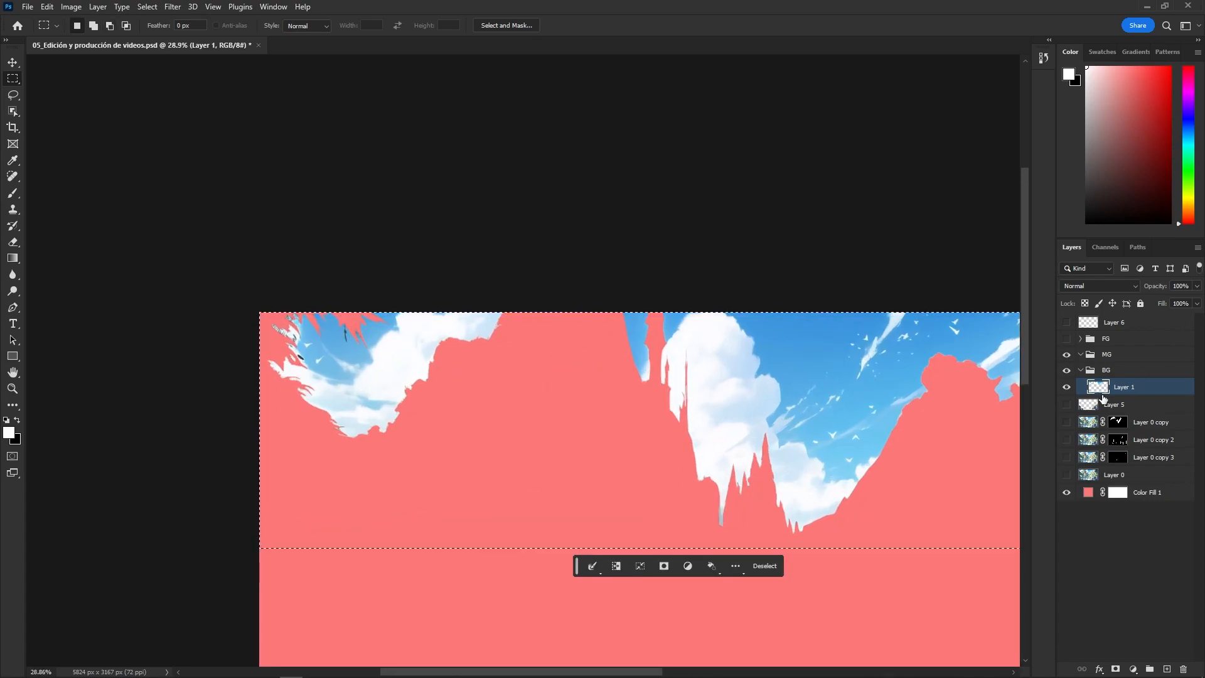
scroll(401, 339, "down", 2)
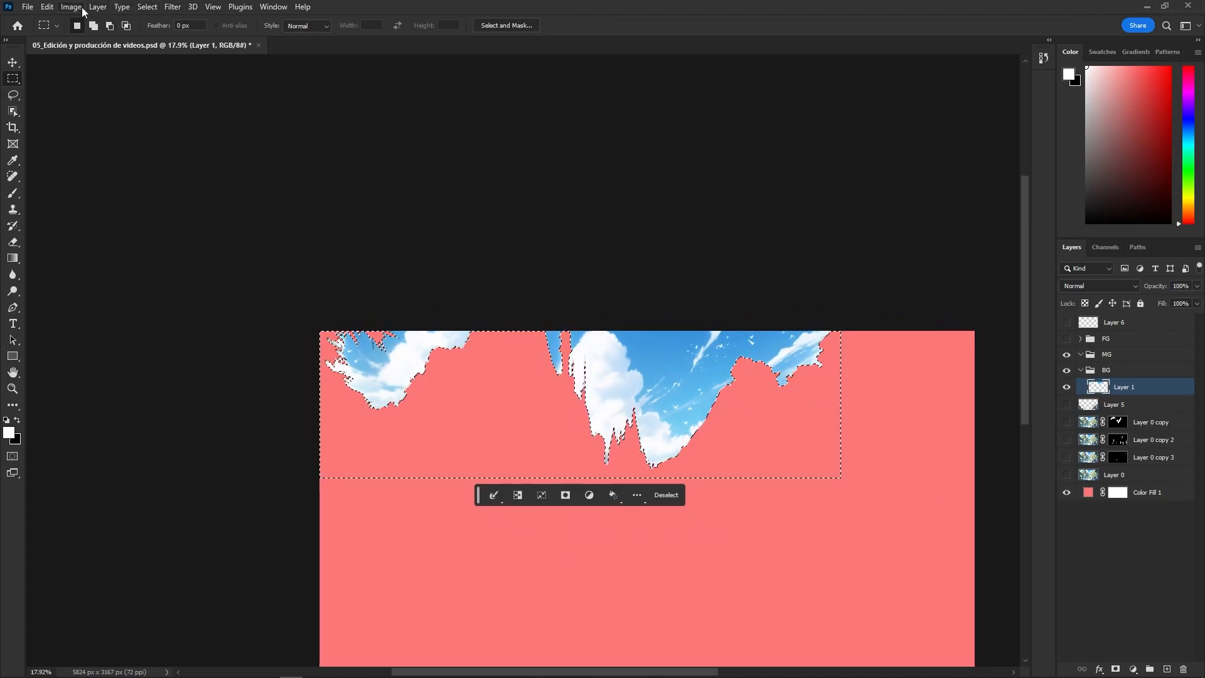
Expand the selection by 20 pixels.
left_click(147, 7)
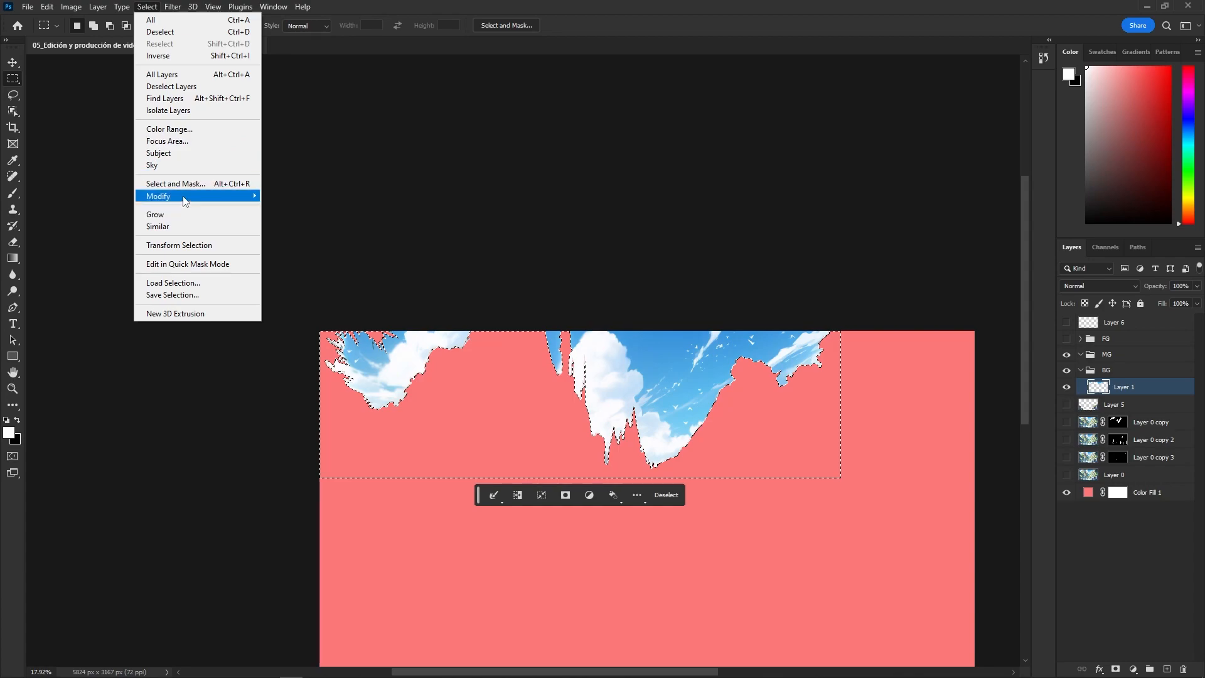
mouse_move(185, 201)
left_click(303, 221)
type("20")
left_click(659, 214)
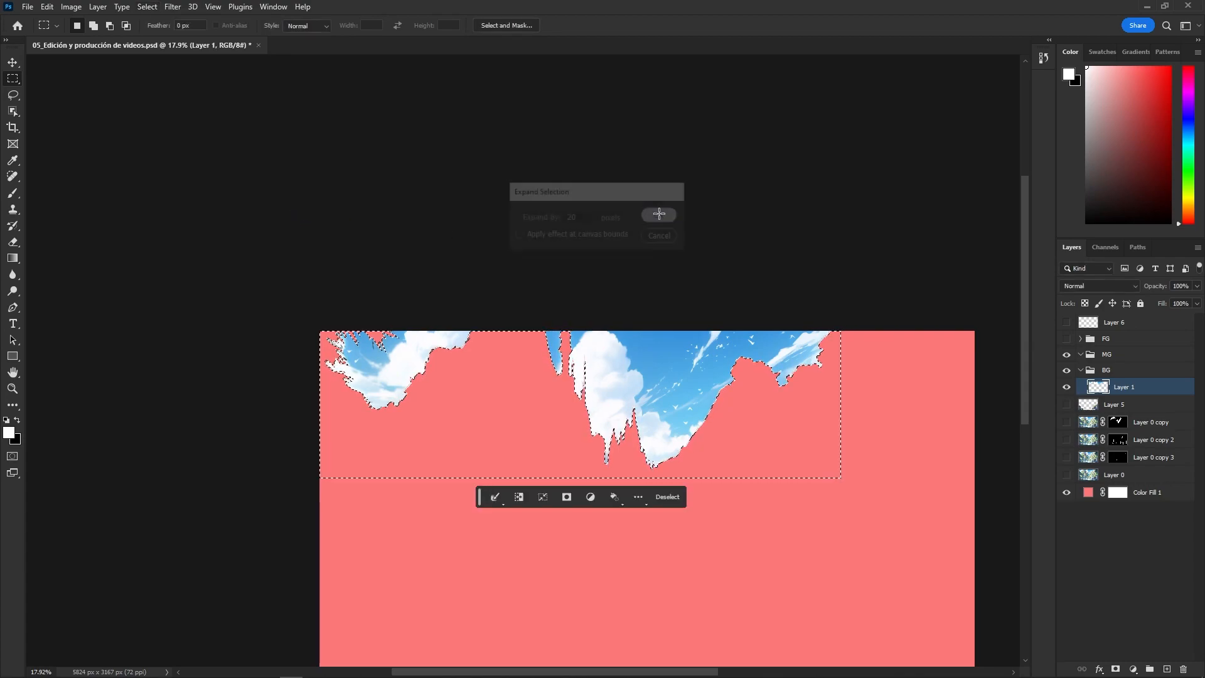
Refine the selection around the ragged edges of the sky with the Lasso.
key("l")
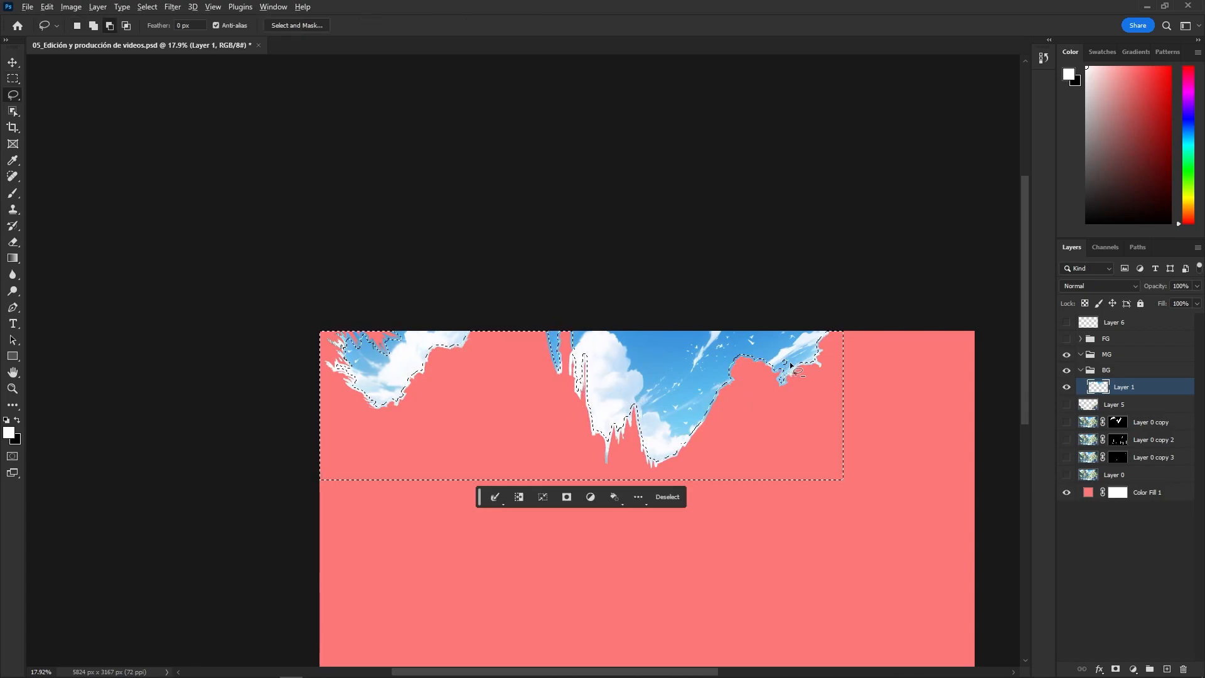
scroll(353, 359, "up", 5)
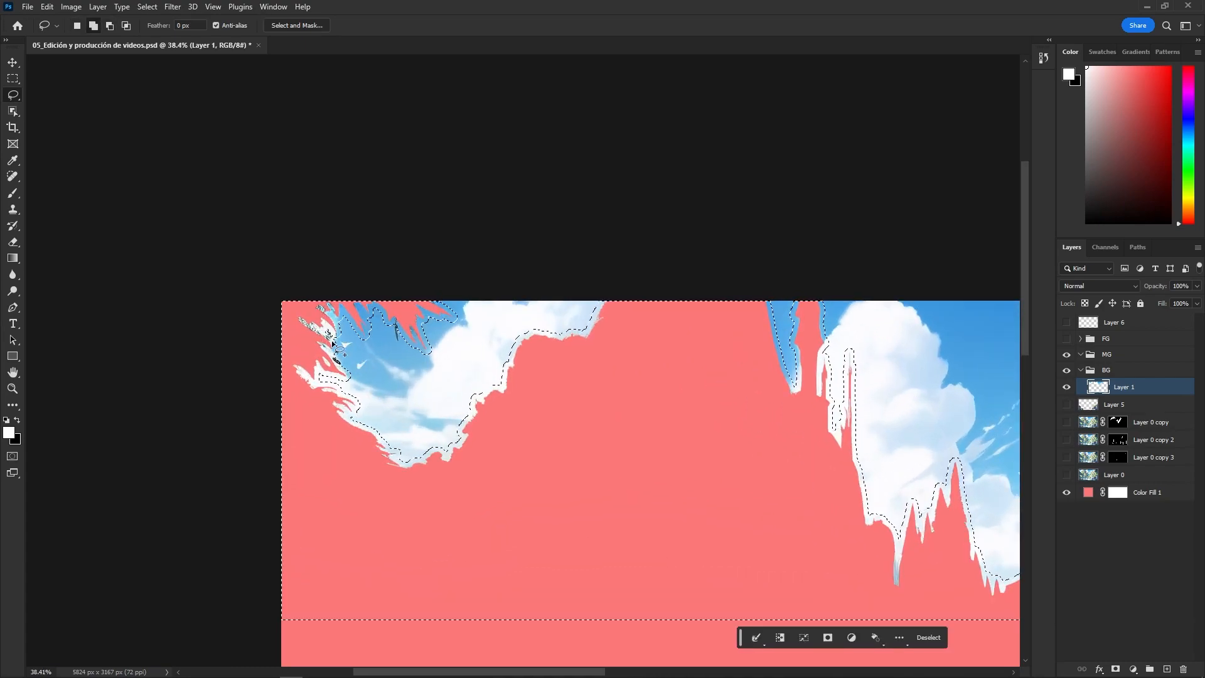
scroll(434, 426, "down", 3)
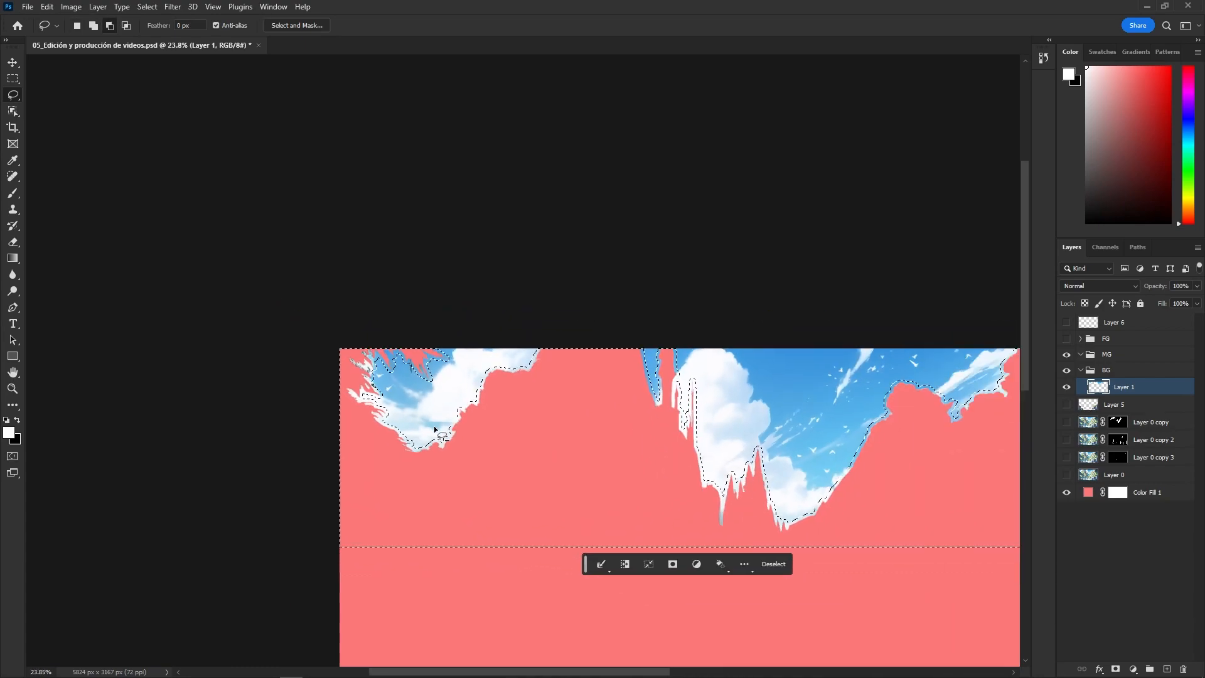
scroll(434, 426, "down", 1)
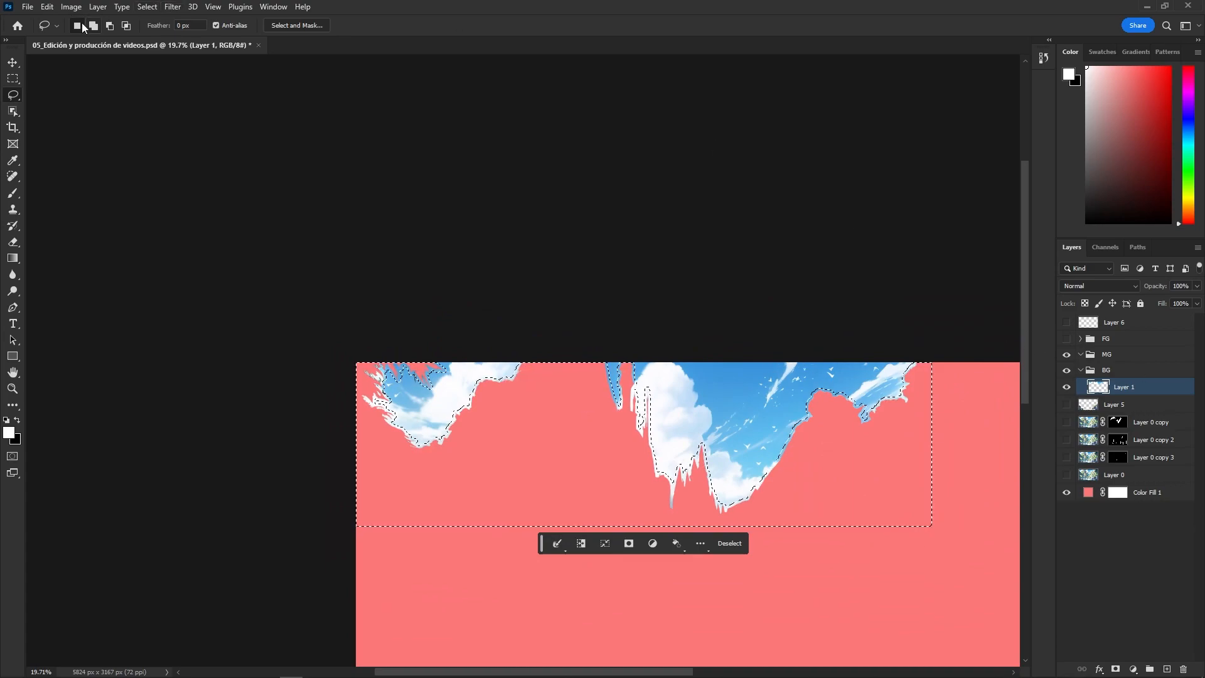
Fill the selected gaps in the sky with Content-Aware Fill at 100% opacity with Color Adaptation.
right_click(556, 481)
left_click(596, 406)
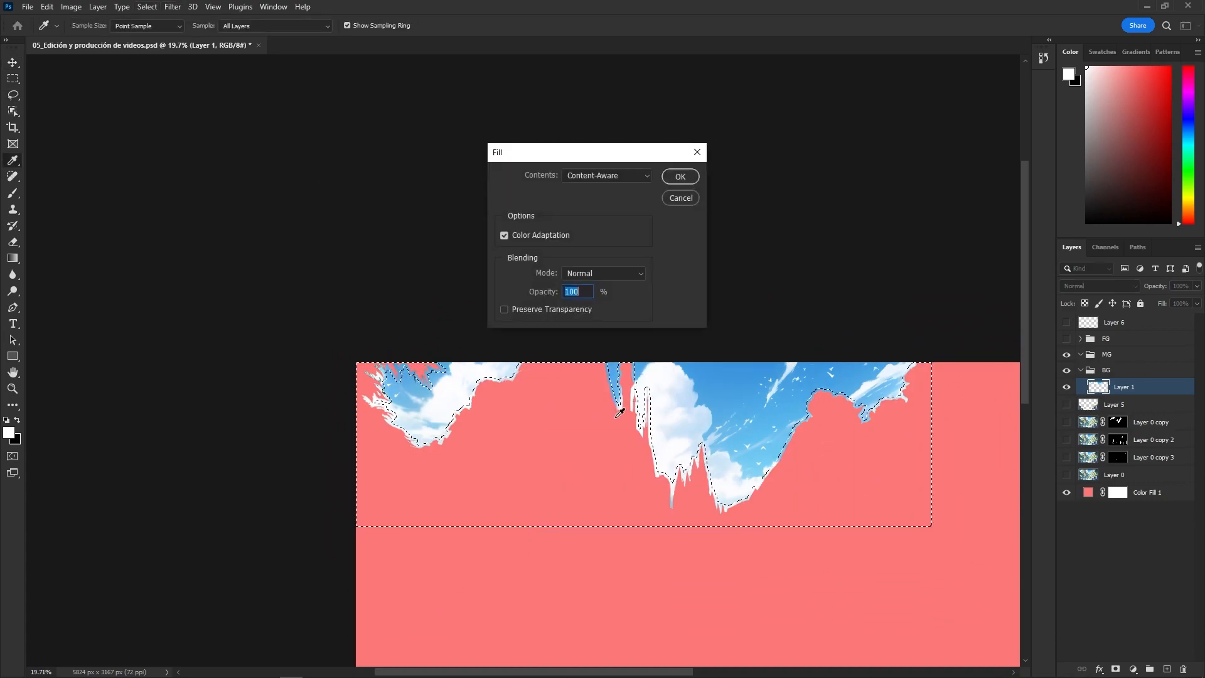
left_click(681, 179)
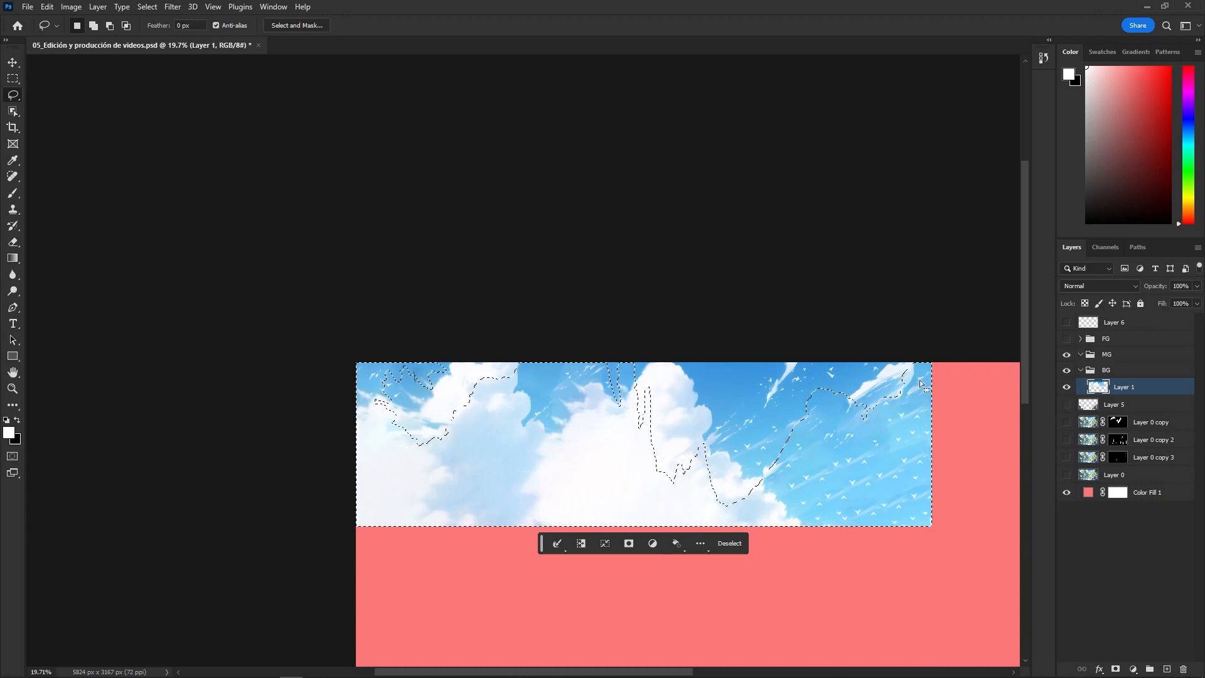
Remove the small white birds from the filled sky on Layer 1 with the Spot Healing Brush and clear the selection.
scroll(825, 493, "up", 3)
left_click_drag(829, 480, 513, 456)
key("j")
left_click_drag(527, 404, 538, 396)
left_click_drag(556, 390, 570, 387)
mouse_move(561, 338)
left_mouse_down()
mouse_move(537, 349)
mouse_move(503, 337)
left_mouse_up()
left_click_drag(441, 352, 452, 359)
left_click_drag(418, 403, 428, 402)
mouse_move(461, 426)
left_mouse_down()
mouse_move(469, 433)
mouse_move(427, 450)
left_mouse_up()
left_click_drag(445, 492, 461, 488)
left_click_drag(485, 526, 495, 525)
left_click_drag(494, 494, 520, 475)
mouse_move(500, 433)
left_mouse_down()
mouse_move(578, 444)
mouse_move(544, 514)
left_mouse_up()
left_click_drag(550, 524, 628, 516)
left_click_drag(667, 532, 720, 526)
mouse_move(741, 509)
left_mouse_down()
mouse_move(747, 516)
mouse_move(758, 478)
left_mouse_up()
left_click_drag(714, 471, 722, 473)
left_click_drag(678, 502, 688, 501)
left_click_drag(607, 447, 616, 446)
left_click_drag(717, 430, 726, 430)
left_click_drag(722, 288, 731, 289)
key("ctrl+d")
left_click_drag(446, 198, 438, 197)
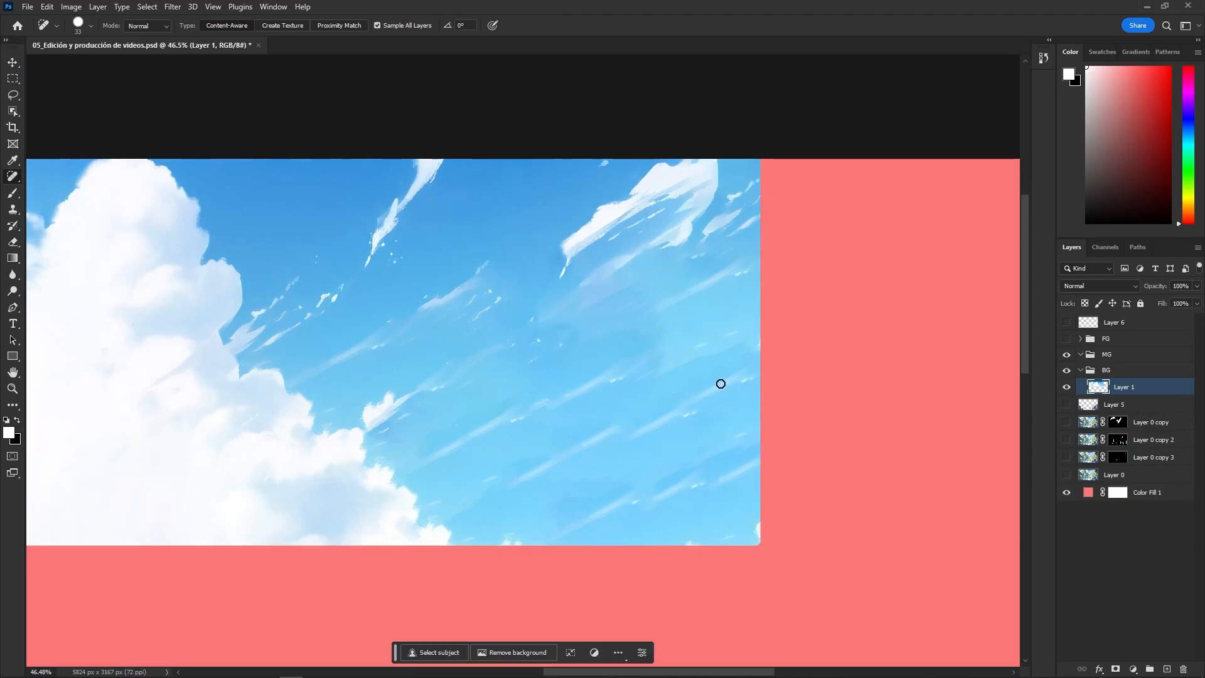
left_click_drag(610, 380, 621, 377)
scroll(566, 287, "down", 1)
left_click_drag(331, 329, 331, 380)
scroll(331, 379, "up", 3)
scroll(941, 352, "down", 8)
key("v")
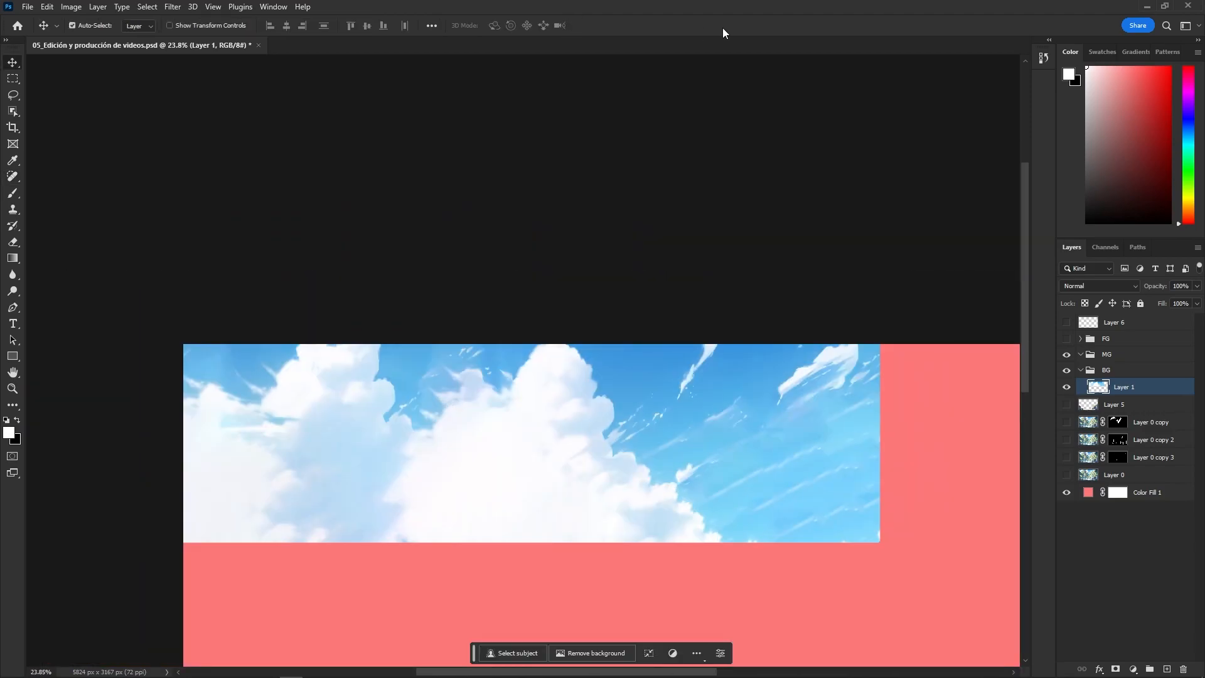
Save the document under the new name 05_Edición y producción de videos_02.psd.
key("ctrl+shift+s")
type("_02")
key("Return")
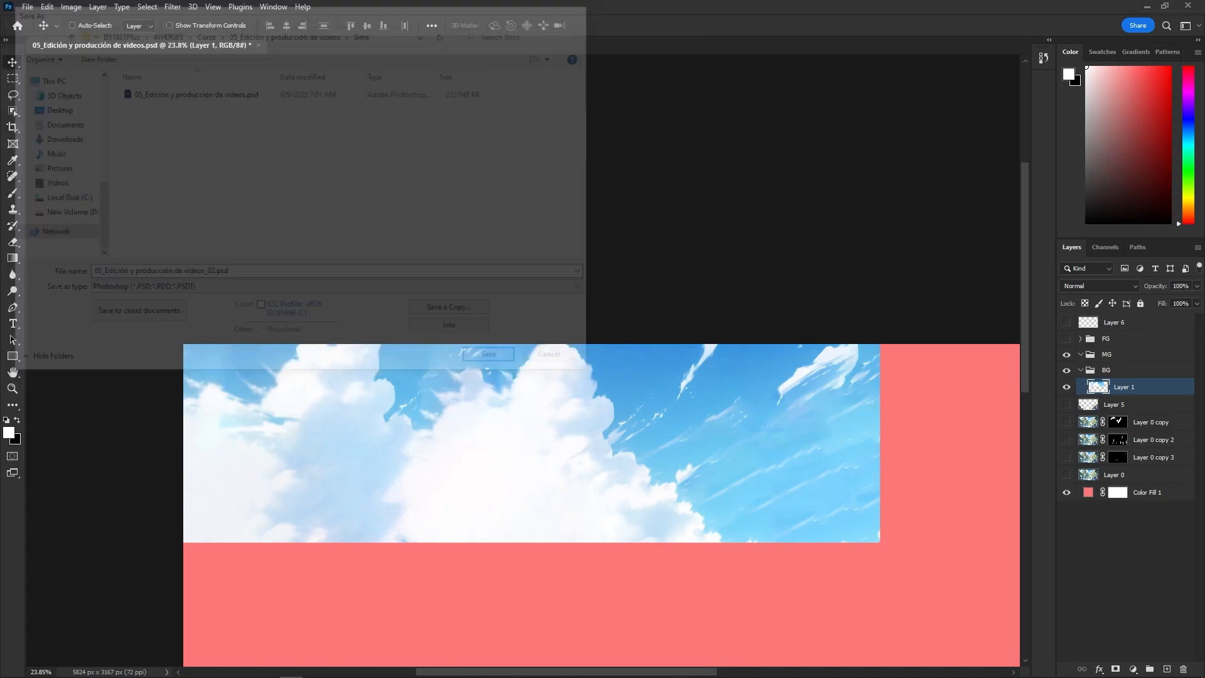
left_click(744, 187)
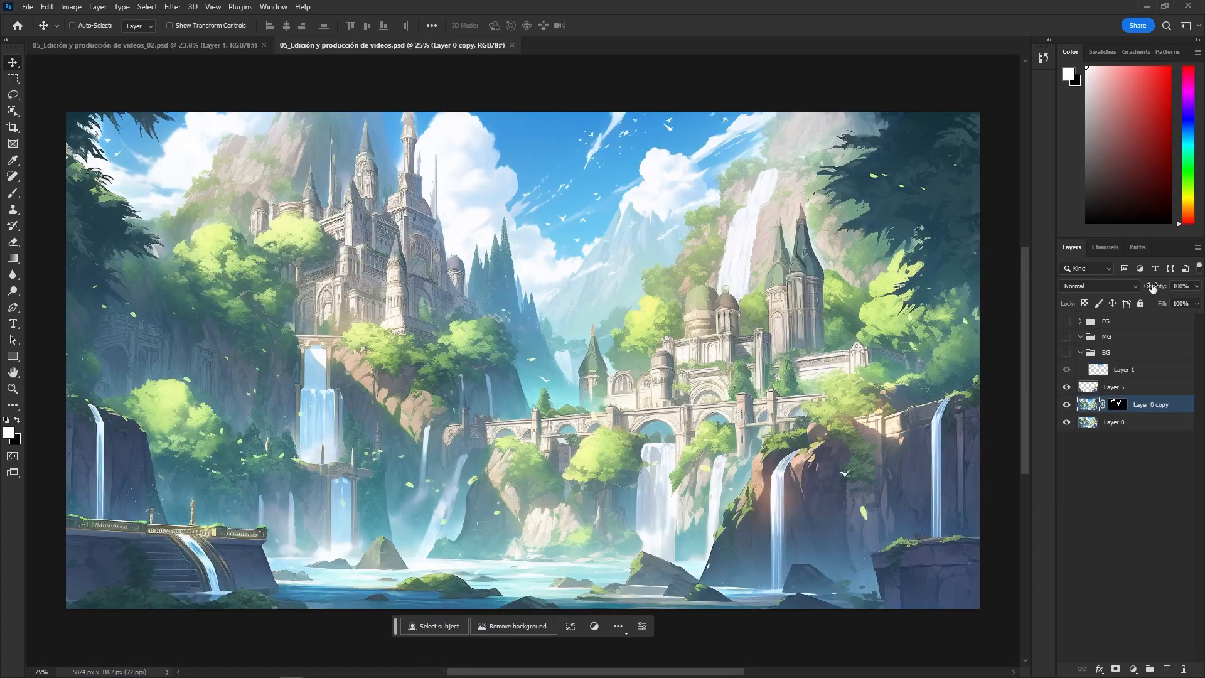
Duplicate Layer 1 from the original document into 05_Edición y producción de videos_02.psd as Layer 7 and return to that document.
right_click(1100, 375)
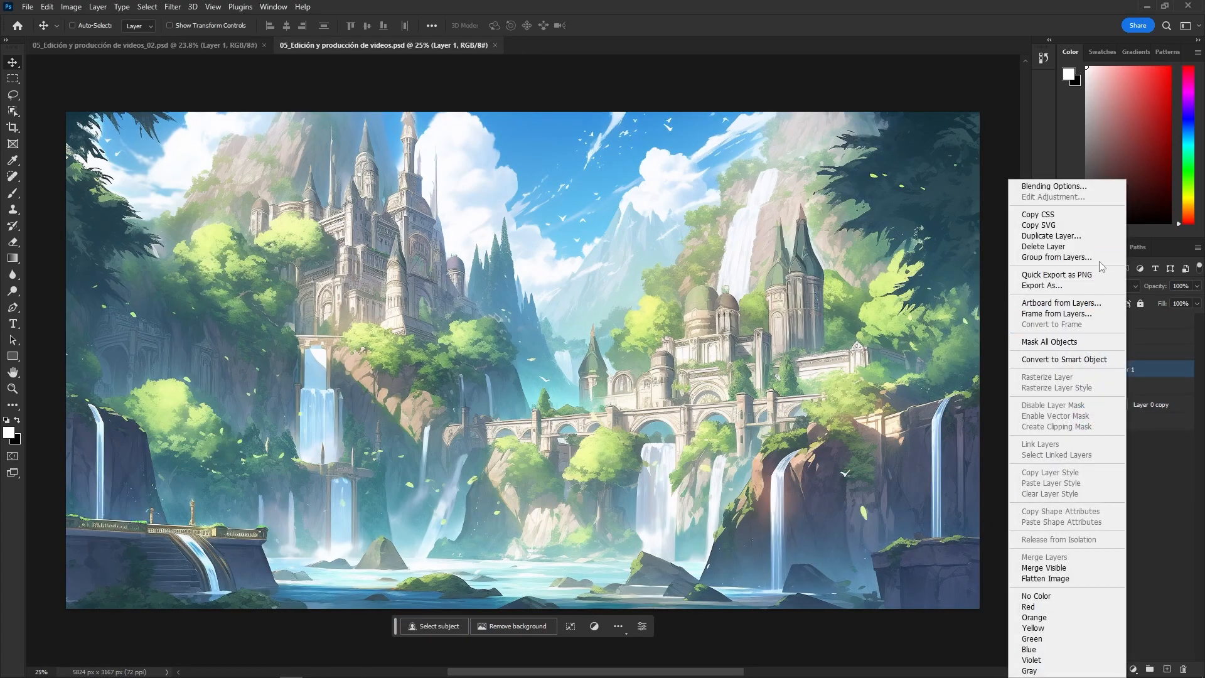
left_click(1077, 236)
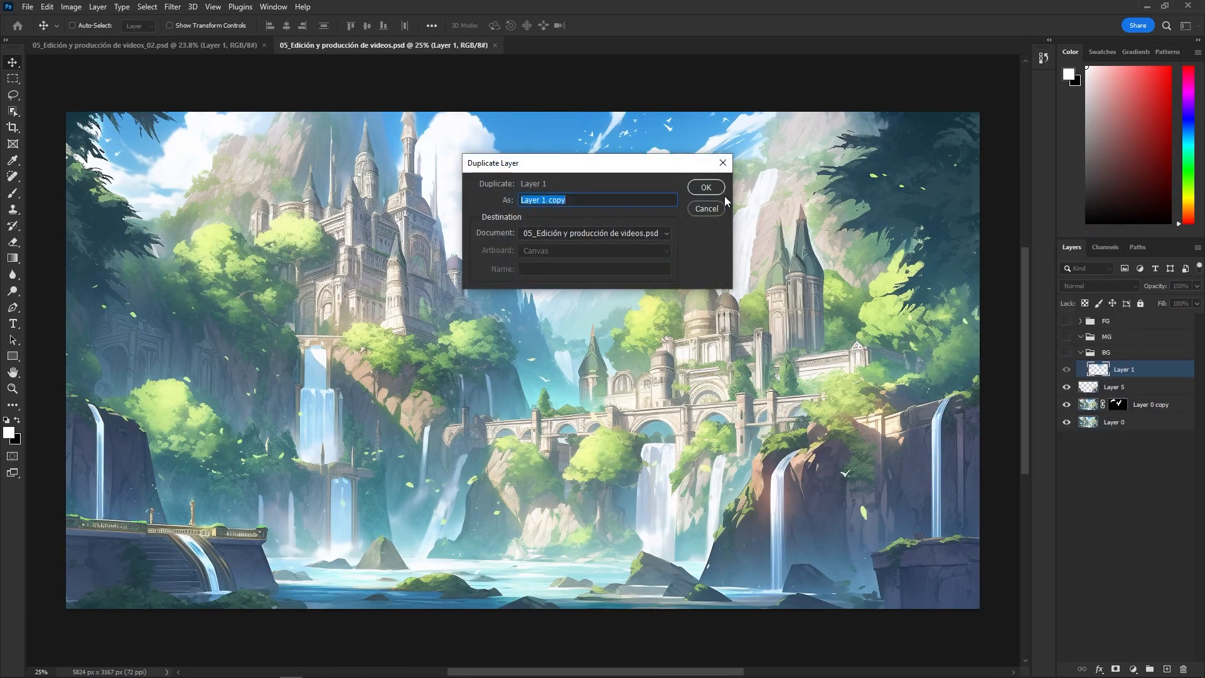
left_click(634, 238)
left_click(585, 255)
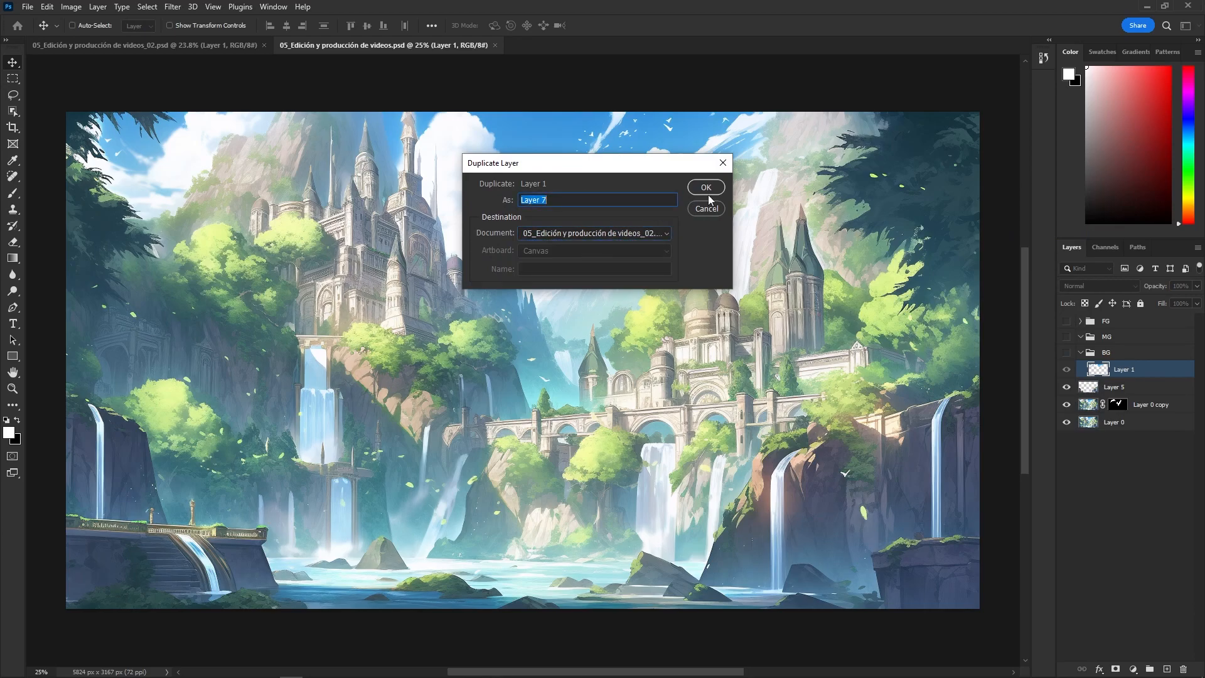
left_click(706, 188)
left_click(189, 46)
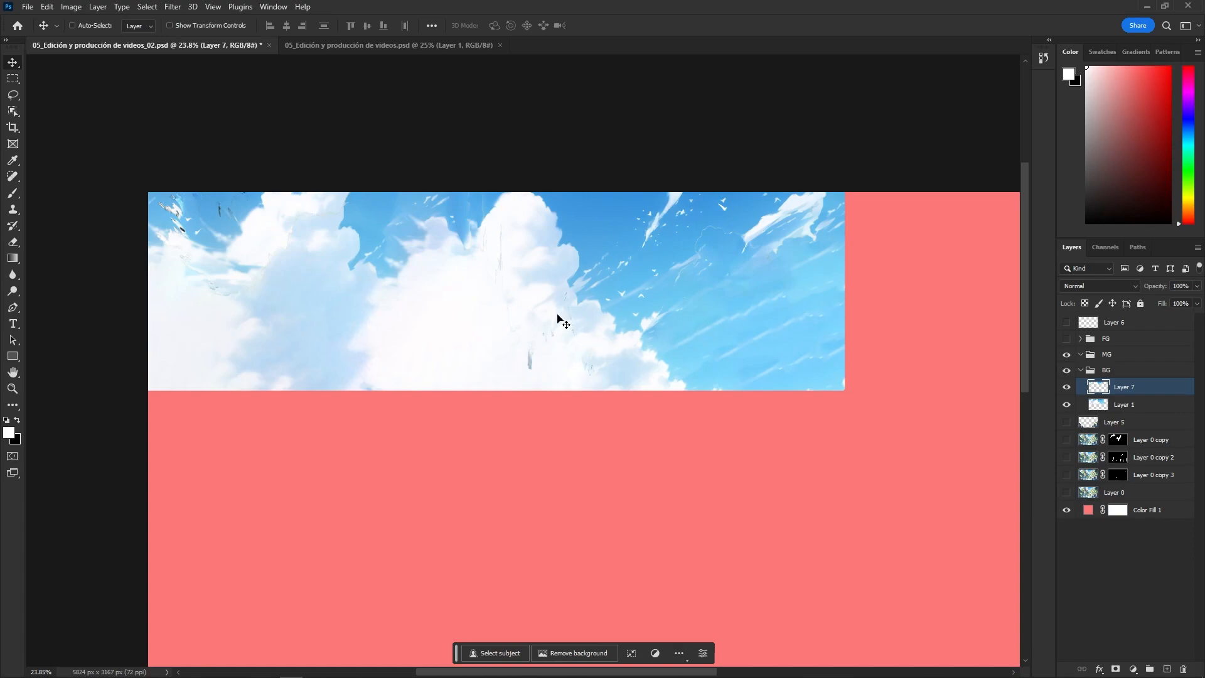
Show Layer 0, hide Layer 7, and mask the sky out of Layer 0 using Layer 7's outline as the selection.
left_click(1106, 390, "ctrl")
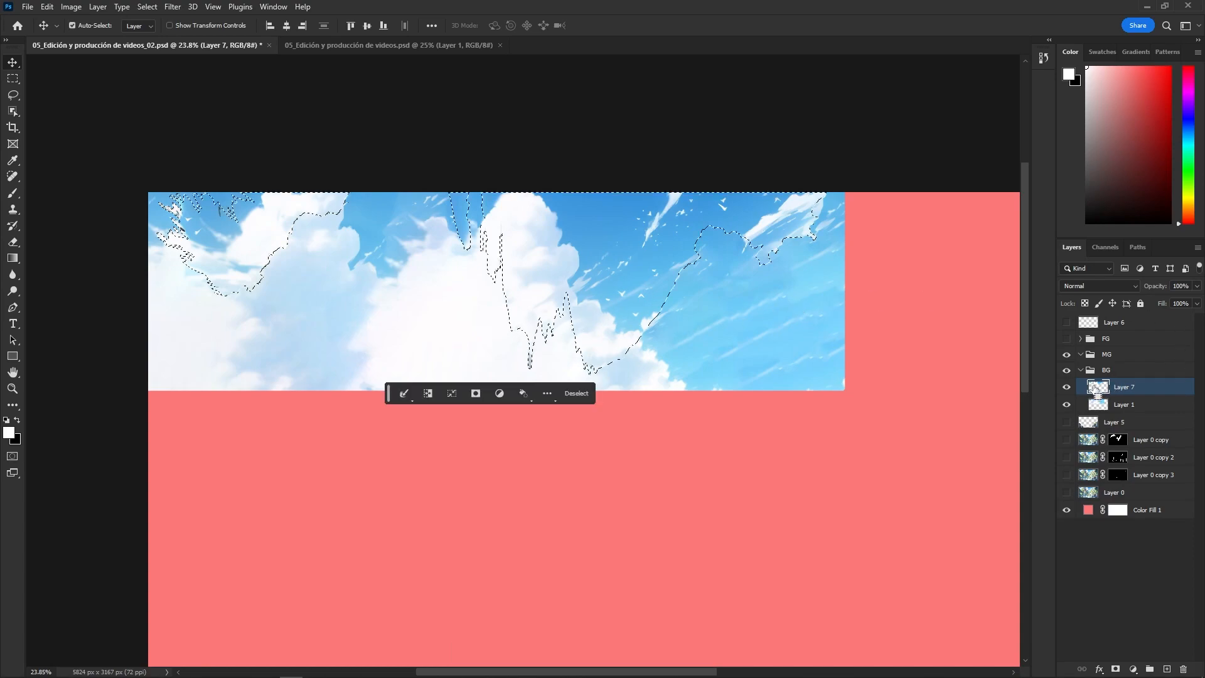
left_click(1109, 496)
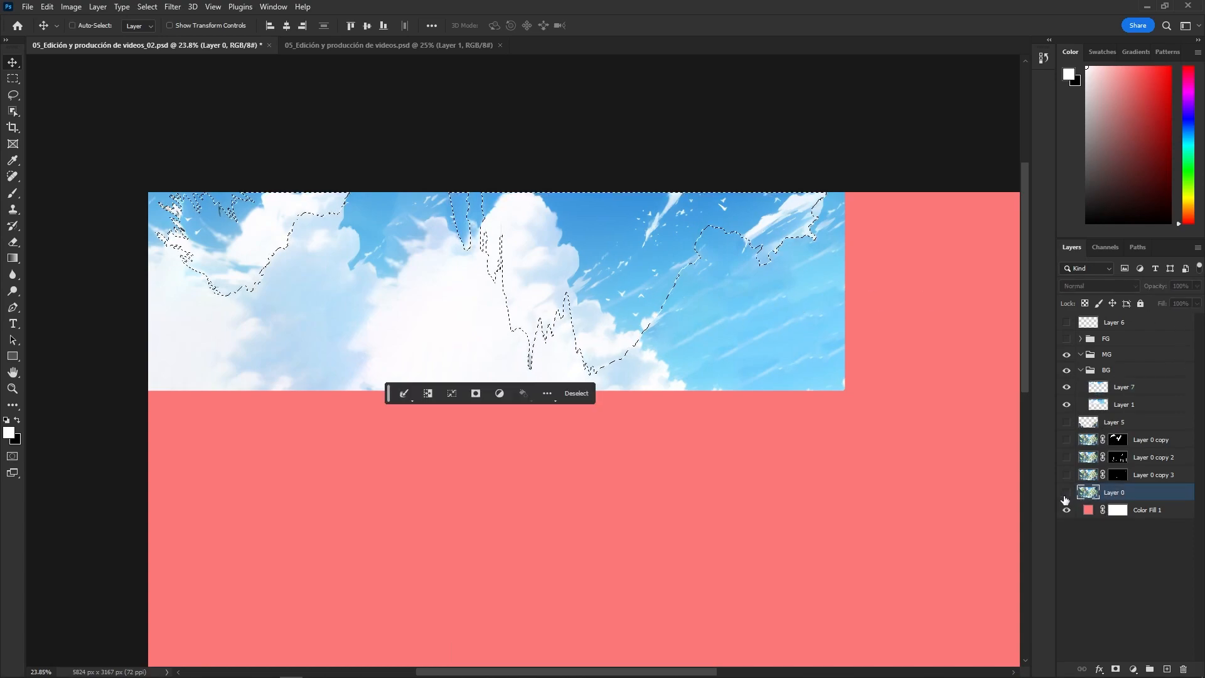
left_click(1066, 493)
left_click(1067, 387)
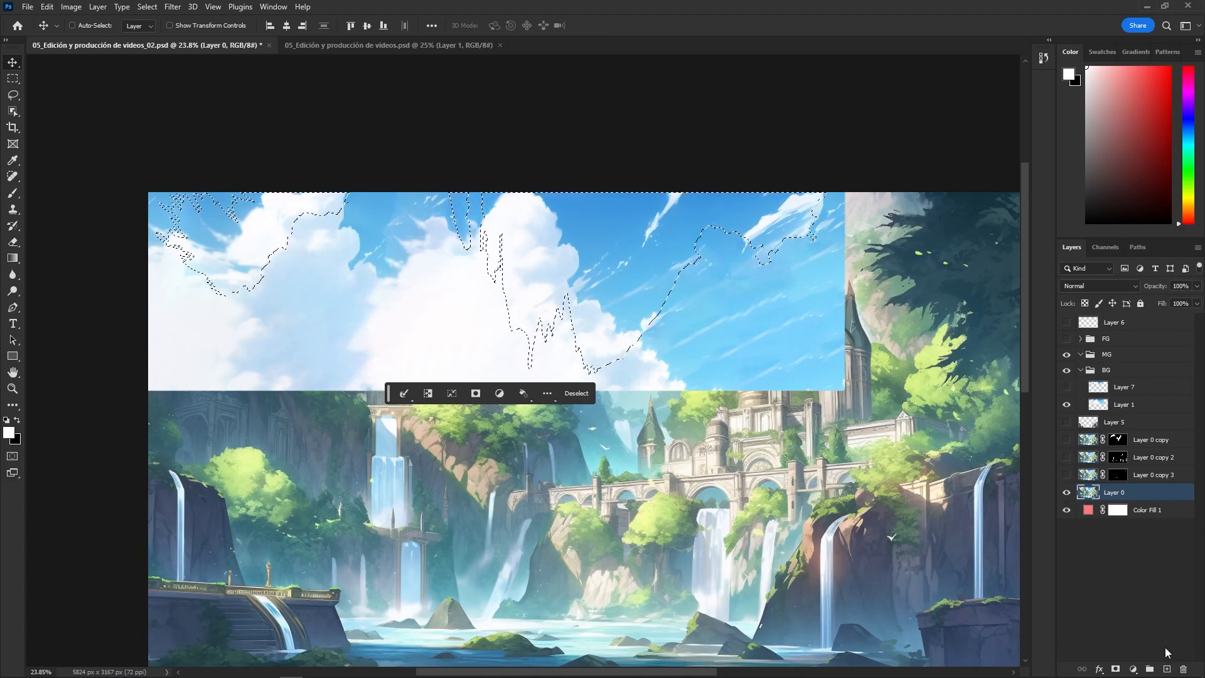
left_click(1115, 669)
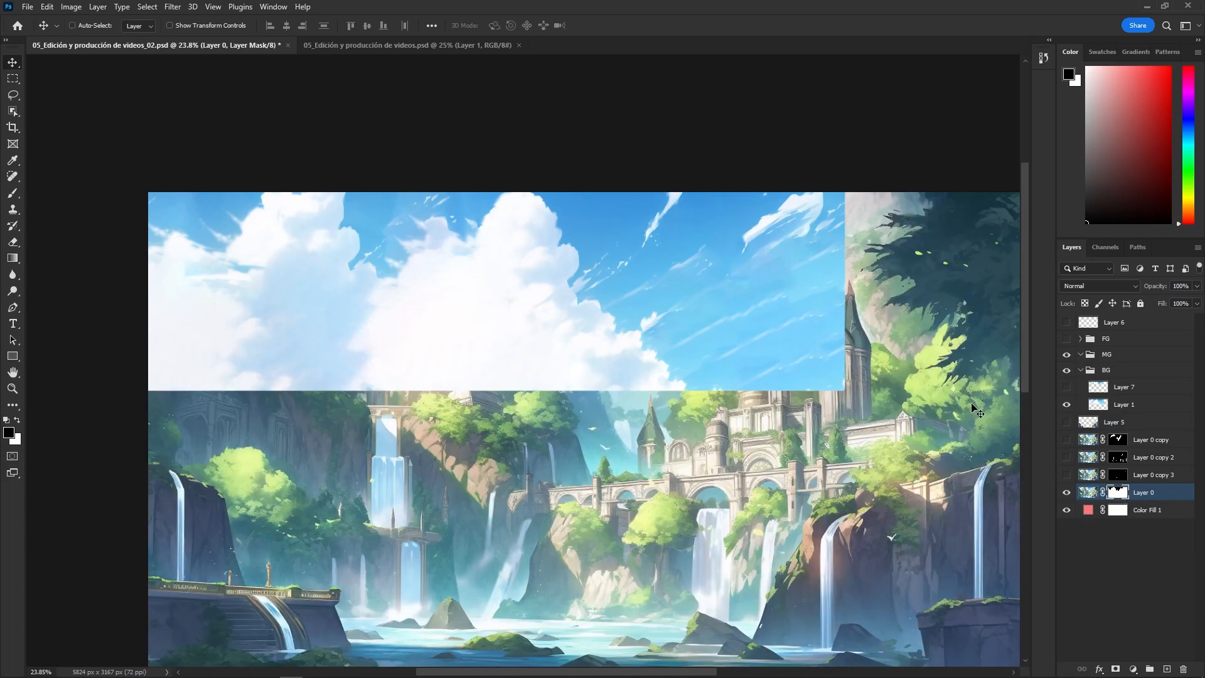
Move the BG group beneath Layer 0, with Layer 7 placed under Layer 1 inside it.
left_click(1101, 372)
left_click_drag(1100, 472, 1185, 511)
left_click_drag(1104, 477, 1115, 489)
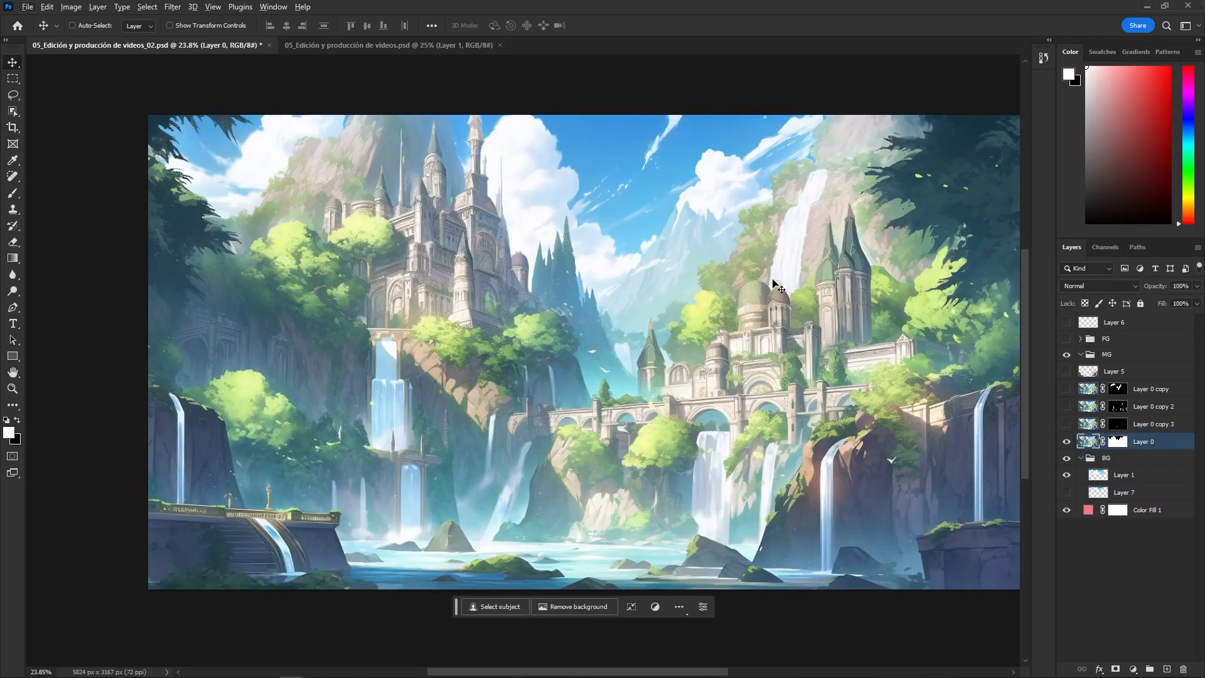
Select the dark foliage in the image's upper left corner, including the overhanging branch, with the Object Selection and Quick Selection tools.
right_click(13, 111)
left_click(69, 124)
left_click_drag(169, 189, 199, 292)
scroll(200, 293, "up", 4)
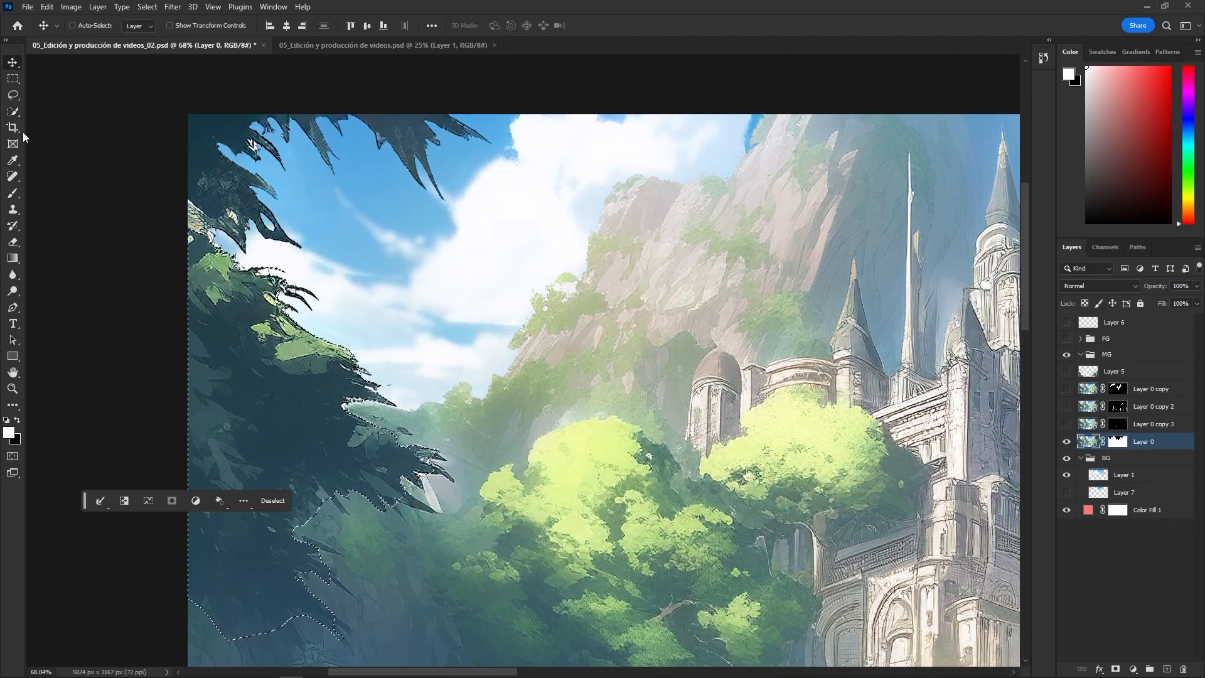
left_click(18, 129)
left_click(15, 113)
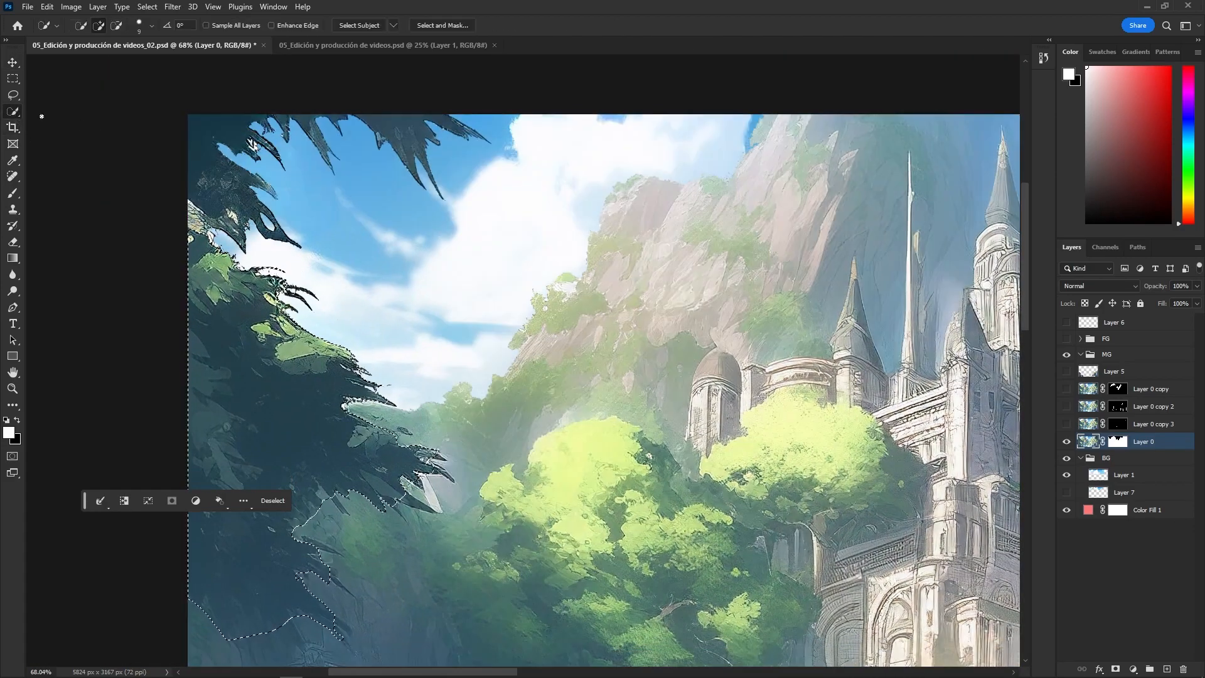
left_click_drag(333, 128, 466, 142)
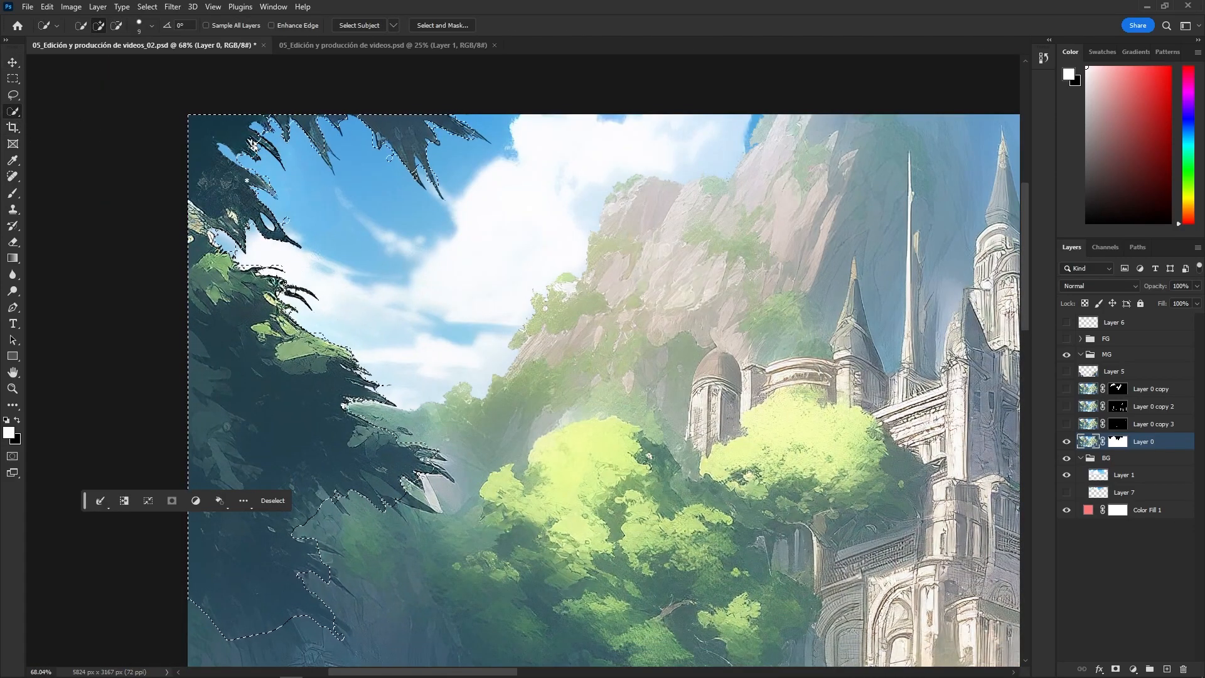
Refine the selection along the overhanging branch at the image's upper left with the Lasso.
scroll(197, 116, "up", 3)
key("l")
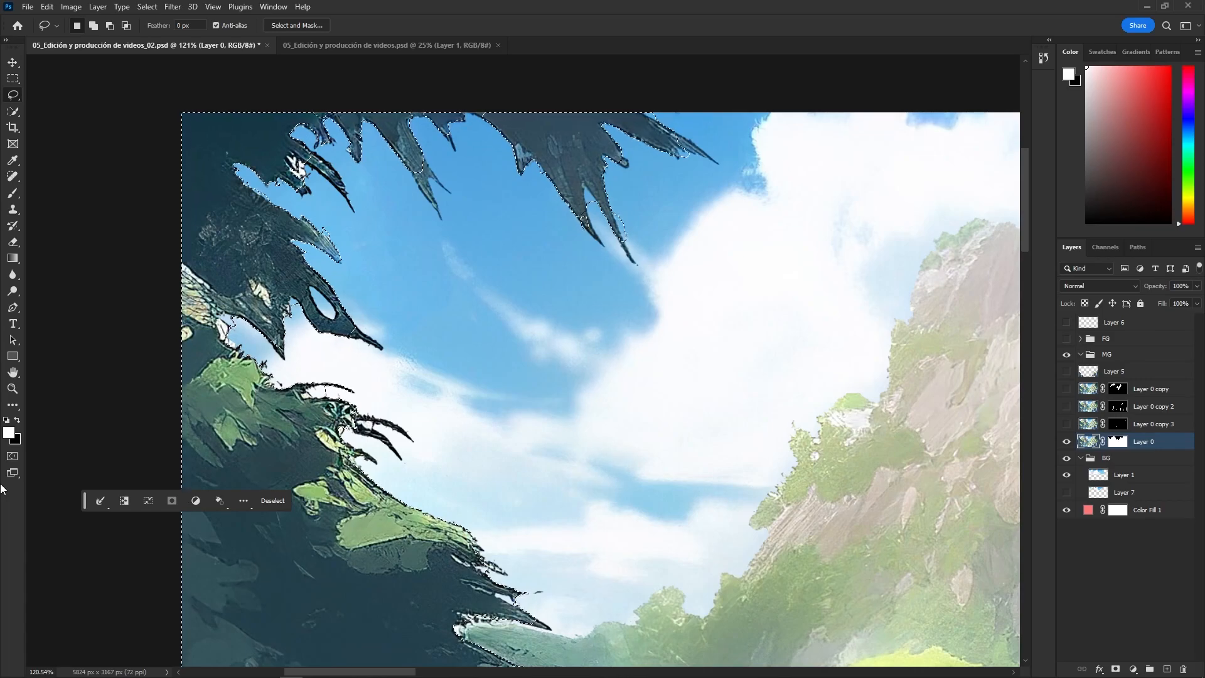
scroll(428, 161, "up", 7)
mouse_move(414, 153)
left_mouse_down()
mouse_move(463, 220)
mouse_move(422, 195)
left_mouse_up()
scroll(468, 313, "down", 6)
scroll(469, 302, "up", 4)
left_click_drag(797, 142, 838, 199)
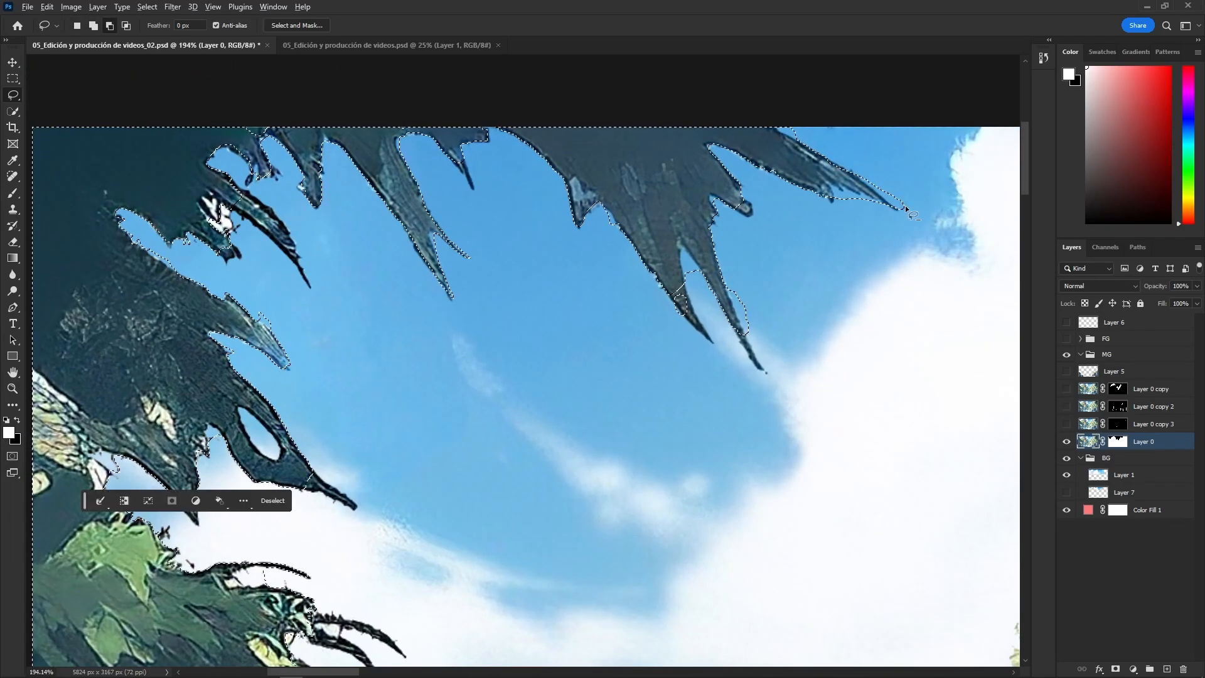
Subtract the sky beside the rightmost leaf tip of the overhanging branch from the selection with the Polygonal Lasso.
key("shift+l")
left_click(829, 192, "alt")
double_click(864, 251)
left_click(742, 202)
left_click(752, 215)
double_click(740, 209)
left_click(724, 283, "alt")
left_click(744, 330)
Trim the selection to the edges of the branch's two long pointed leaves, excluding the sky between them.
double_click(759, 295)
left_click(736, 319)
left_click(762, 369)
double_click(739, 333)
left_click(709, 278, "alt")
left_click(682, 245)
double_click(686, 286)
left_click(693, 316)
left_click(713, 343)
double_click(674, 295)
left_click(674, 304, "alt")
left_click(653, 308)
double_click(685, 327)
Correct the selection around the smaller leaf tips along the overhanging branch with straight-edged lasso outlines.
left_click(600, 203, "alt")
left_click(619, 227)
double_click(604, 227)
left_click(572, 206, "alt")
left_click(717, 204)
left_click(729, 210)
left_click(460, 163)
left_click(474, 190)
left_click(463, 148)
Clean up the selection around the jagged leaves and looped leaf below the overhanging branch with the Lasso.
mouse_move(281, 134)
left_mouse_down()
mouse_move(429, 261)
mouse_move(405, 308)
left_mouse_up()
mouse_move(445, 384)
left_mouse_down()
mouse_move(391, 342)
mouse_move(436, 390)
mouse_move(454, 397)
mouse_move(459, 377)
mouse_move(393, 388)
mouse_move(382, 341)
mouse_move(370, 353)
mouse_move(346, 333)
mouse_move(370, 342)
left_mouse_up()
scroll(420, 561, "up", 4)
mouse_move(420, 561)
left_mouse_down()
mouse_move(422, 397)
mouse_move(426, 432)
left_mouse_up()
mouse_move(355, 408)
left_mouse_down()
mouse_move(329, 385)
mouse_move(341, 414)
left_mouse_up()
left_click_drag(208, 482, 216, 461)
scroll(251, 464, "down", 1)
left_click_drag(489, 481, 326, 471)
mouse_move(375, 497)
left_mouse_down()
mouse_move(339, 502)
mouse_move(352, 484)
mouse_move(373, 495)
left_mouse_up()
scroll(356, 621, "down", 3)
left_click_drag(355, 628, 335, 258)
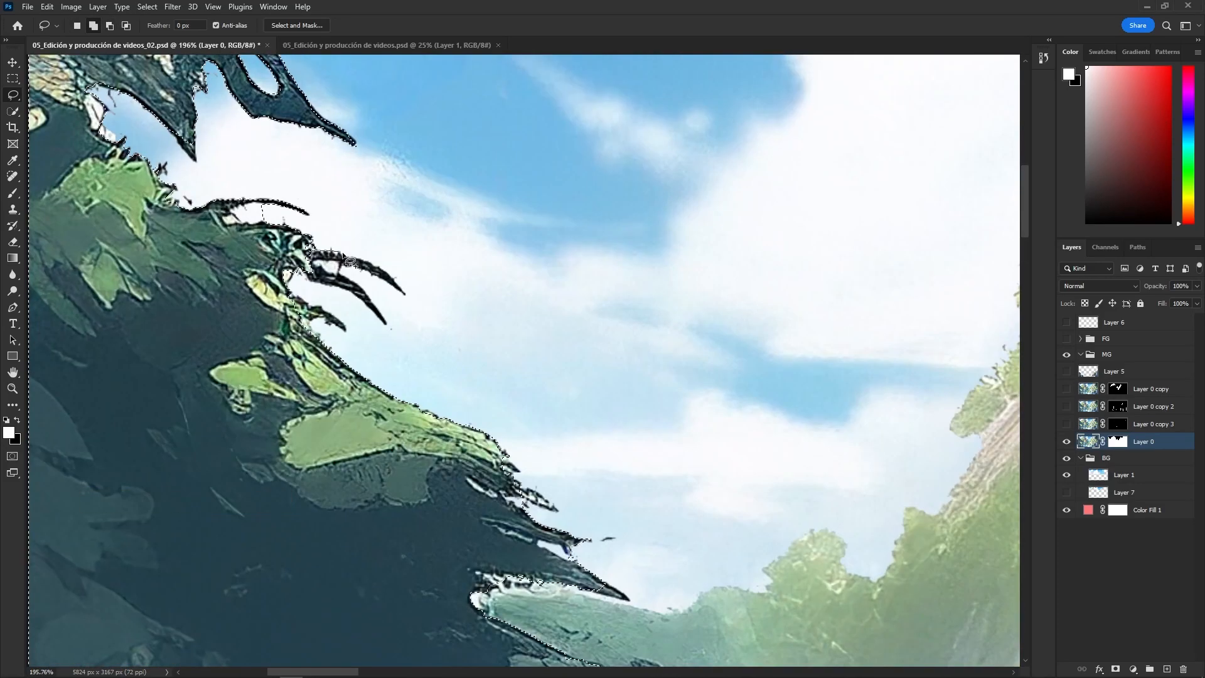
Refine the selection around the thin twigs protruding from the left bush with Quick Selection and the lasso tools.
key("w")
mouse_move(404, 295)
left_mouse_down()
mouse_move(370, 267)
mouse_move(383, 320)
left_mouse_up()
key("l")
left_click(397, 290)
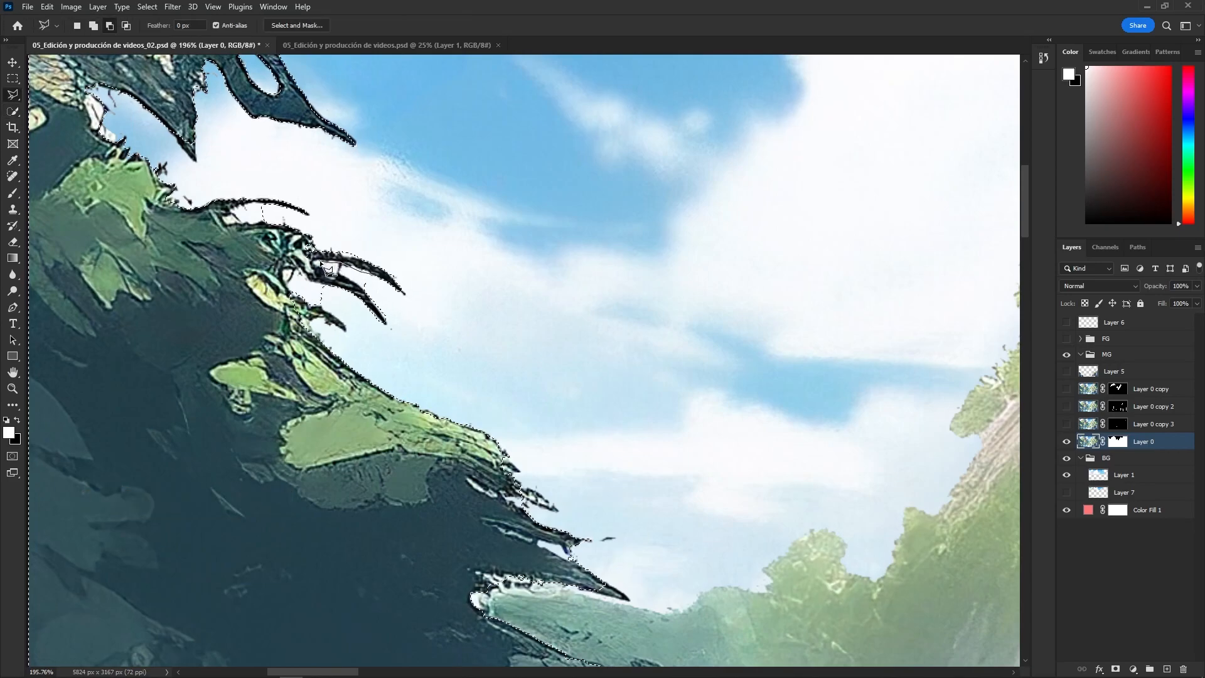
left_click(338, 262)
left_click(342, 276)
left_click(347, 245)
double_click(376, 255)
scroll(269, 206, "up", 2)
mouse_move(269, 207)
left_mouse_down()
mouse_move(431, 288)
mouse_move(256, 113)
left_mouse_up()
left_click(431, 288)
left_click(390, 289)
left_click(411, 311)
double_click(453, 310)
Correct the selection around the pointed leaves on the left bush's lower edge with the Lasso.
scroll(450, 310, "down", 6)
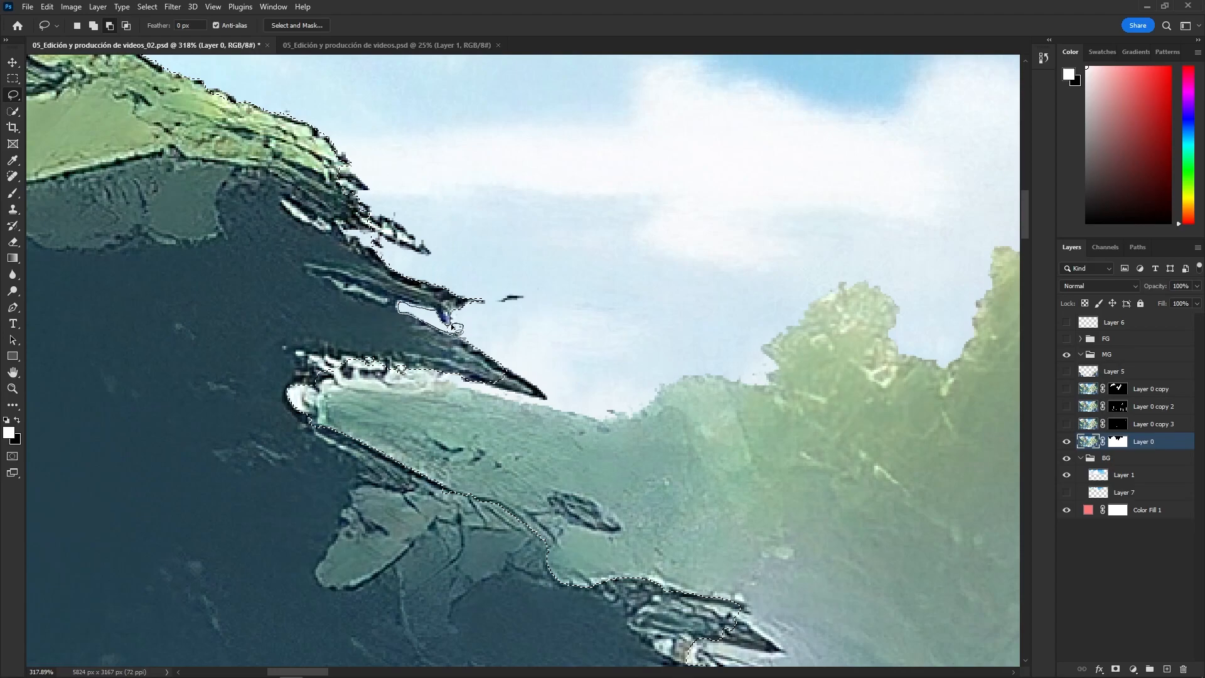
left_click_drag(452, 327, 453, 328)
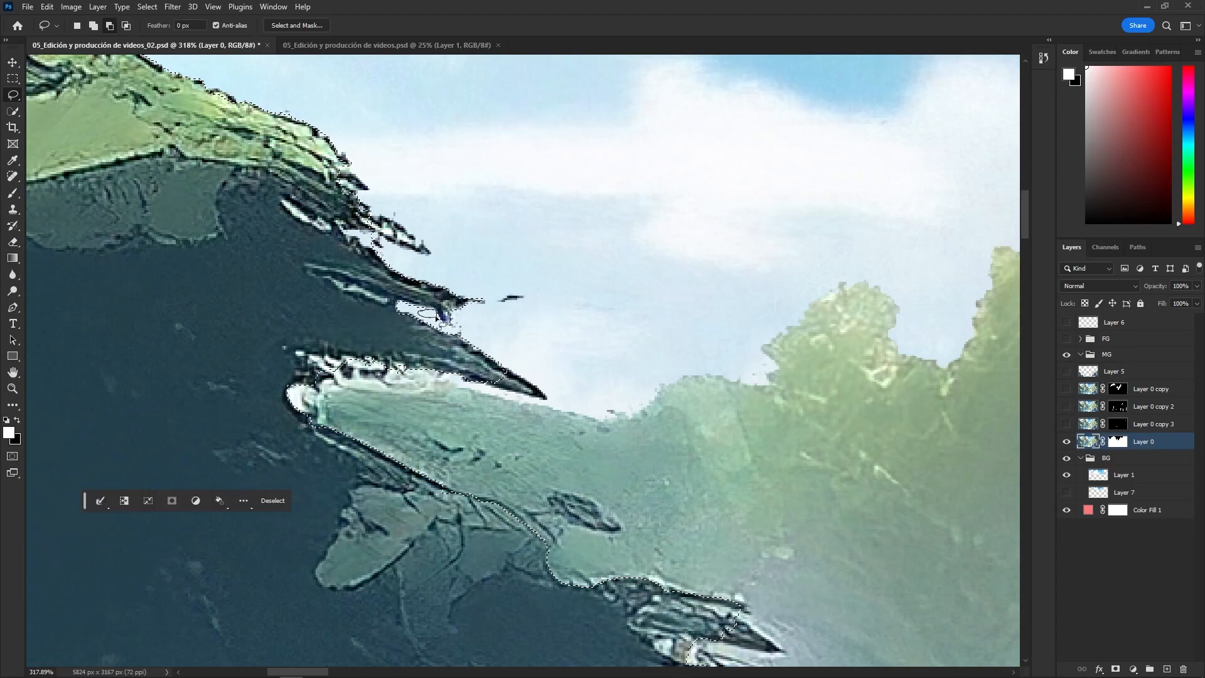
mouse_move(315, 424)
left_mouse_down()
mouse_move(290, 383)
mouse_move(364, 360)
left_mouse_up()
scroll(458, 366, "up", 1)
mouse_move(741, 606)
left_mouse_down()
mouse_move(457, 366)
mouse_move(502, 420)
mouse_move(388, 403)
left_mouse_up()
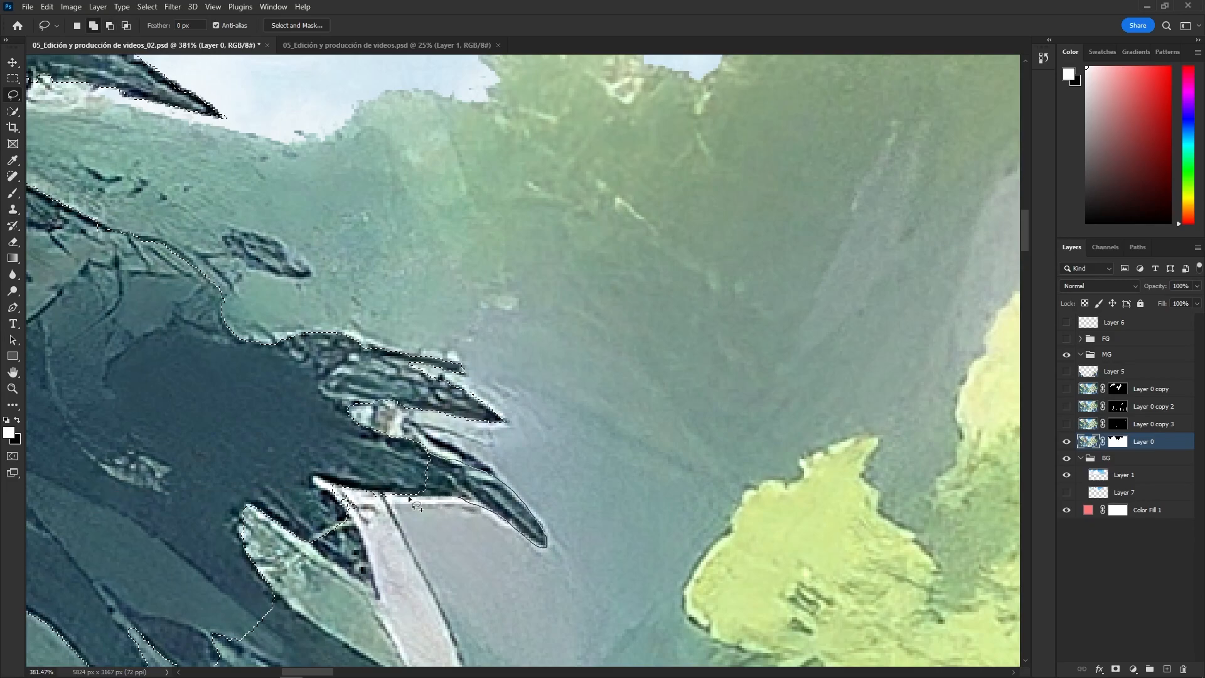
left_click_drag(422, 497, 416, 482)
mouse_move(372, 523)
left_mouse_down()
mouse_move(471, 299)
mouse_move(475, 372)
mouse_move(416, 318)
left_mouse_up()
Tidy the remaining selection edges in the lower part of the left foliage with the Lasso.
scroll(438, 359, "down", 3)
mouse_move(391, 370)
left_mouse_down()
mouse_move(482, 434)
mouse_move(353, 402)
mouse_move(491, 456)
mouse_move(495, 447)
left_mouse_up()
mouse_move(497, 455)
left_mouse_down()
mouse_move(517, 453)
mouse_move(506, 447)
left_mouse_up()
mouse_move(127, 398)
left_mouse_down()
mouse_move(280, 370)
mouse_move(257, 383)
mouse_move(238, 333)
mouse_move(415, 378)
left_mouse_up()
scroll(214, 336, "down", 5)
scroll(416, 378, "down", 5)
scroll(458, 384, "up", 6)
mouse_move(509, 334)
left_mouse_down()
mouse_move(451, 275)
mouse_move(483, 352)
left_mouse_up()
scroll(486, 370, "down", 7)
scroll(495, 464, "up", 7)
mouse_move(381, 329)
left_mouse_down()
mouse_move(411, 322)
mouse_move(458, 344)
mouse_move(460, 440)
left_mouse_up()
scroll(525, 629, "down", 13)
scroll(819, 346, "up", 4)
Refine the selection around the upper branches of the dark tree in the image's upper right corner.
left_click_drag(819, 346, 595, 357)
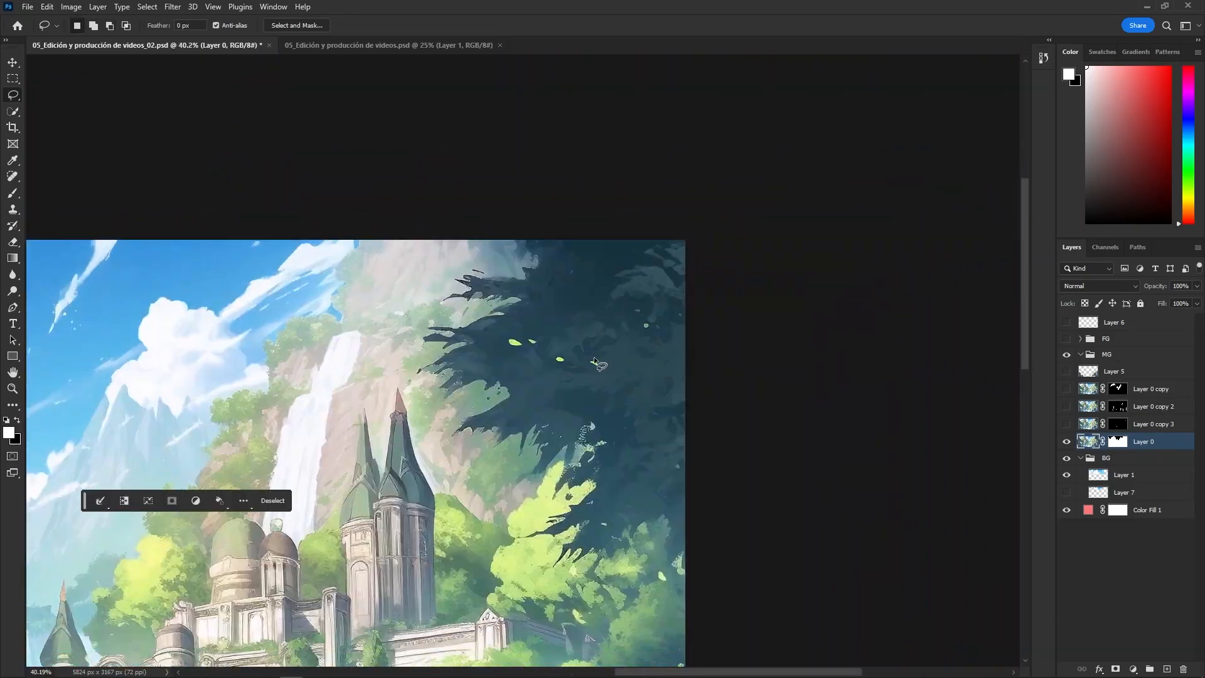
scroll(595, 358, "down", 3)
scroll(539, 220, "up", 9)
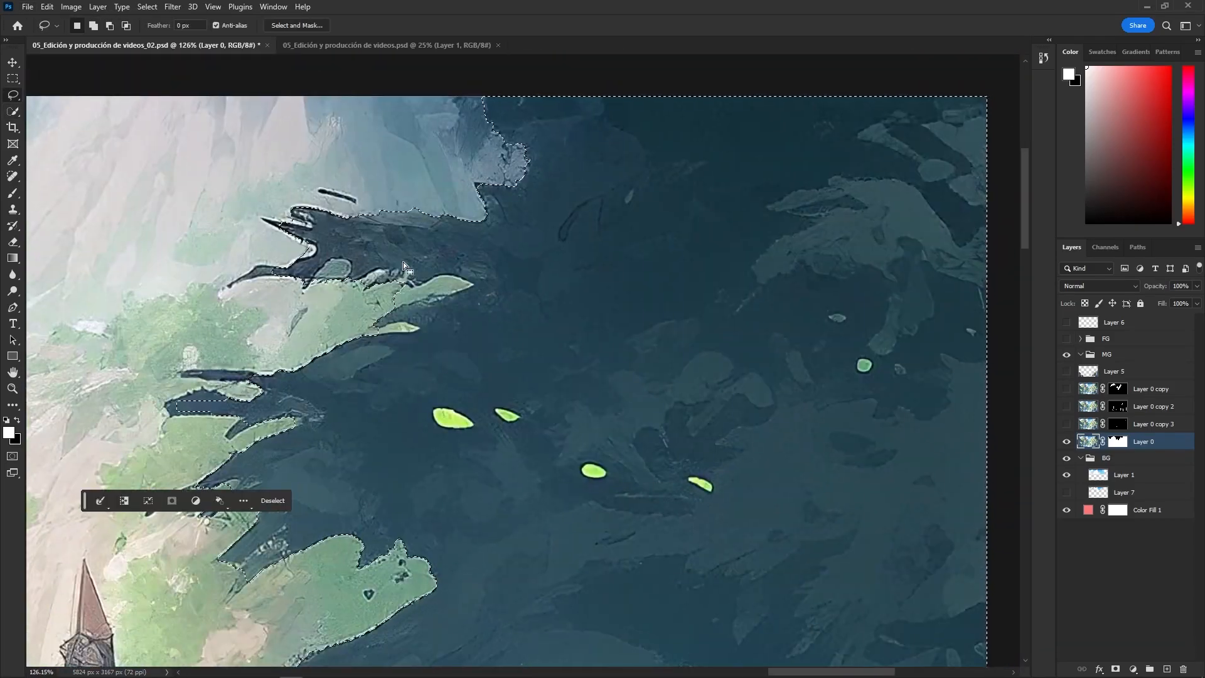
mouse_move(402, 262)
left_mouse_down()
mouse_move(438, 280)
mouse_move(433, 296)
mouse_move(413, 291)
mouse_move(474, 286)
mouse_move(417, 279)
left_mouse_up()
mouse_move(377, 333)
left_mouse_down()
mouse_move(404, 322)
mouse_move(386, 326)
left_mouse_up()
Correct the right tree's selection where its dark lower leaves meet the yellow-green foliage.
scroll(397, 363, "down", 5)
scroll(461, 449, "down", 6)
scroll(458, 445, "up", 5)
mouse_move(487, 424)
left_mouse_down()
mouse_move(482, 357)
mouse_move(412, 383)
mouse_move(415, 414)
left_mouse_up()
scroll(263, 380, "up", 4)
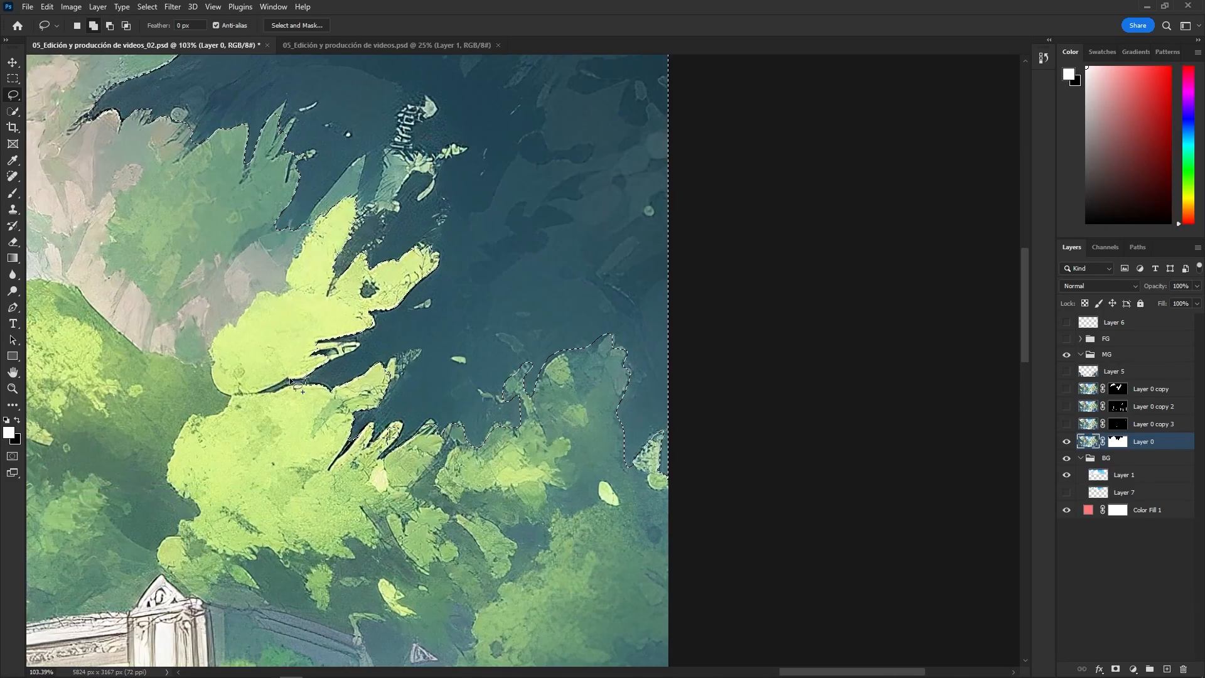
mouse_move(320, 353)
left_mouse_down()
mouse_move(351, 347)
mouse_move(319, 345)
left_mouse_up()
scroll(379, 154, "down", 1)
left_click_drag(379, 154, 320, 282)
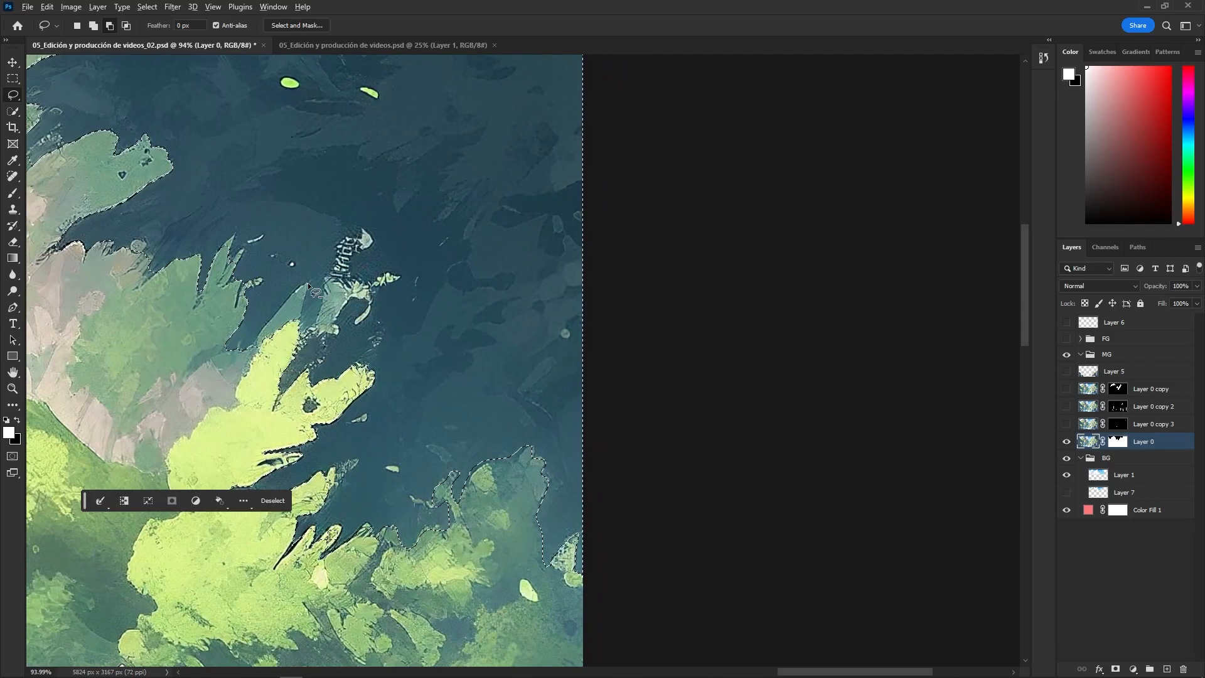
scroll(306, 289, "down", 8)
Duplicate Layer 0, replace the copy's mask with one from the dark foliage selection, and move the copy into the FG group.
left_click_drag(1118, 443, 1182, 670)
key("d")
left_click(1115, 669)
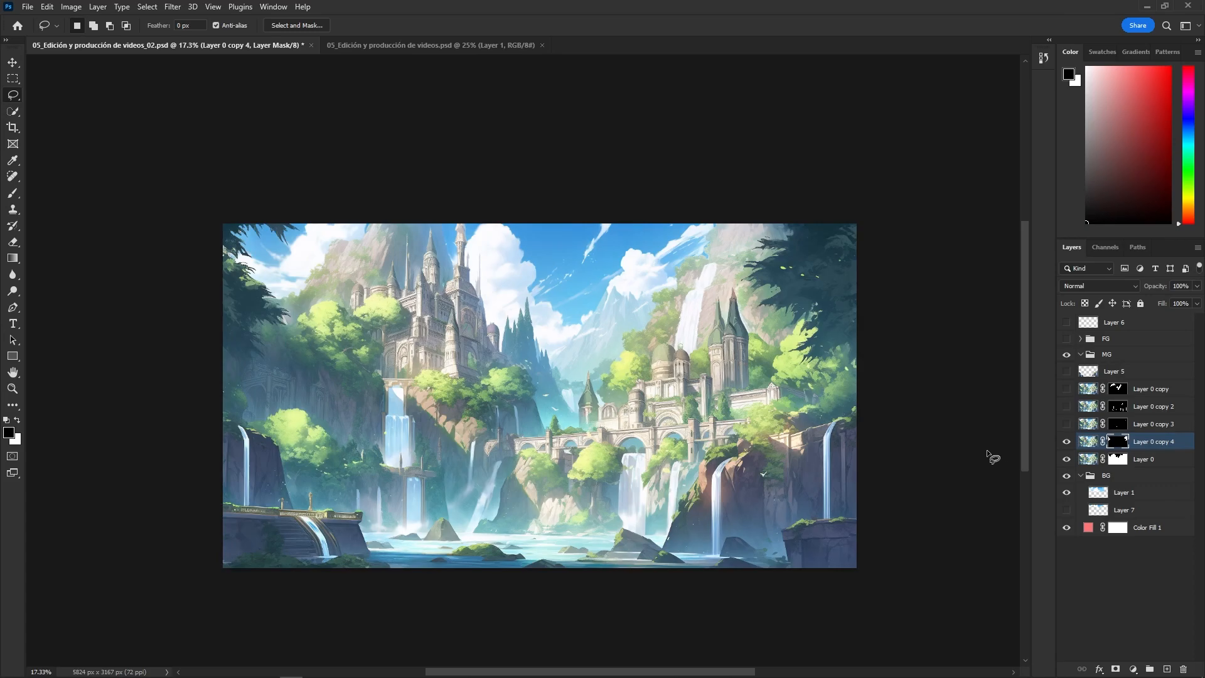
left_click_drag(1089, 442, 1096, 338)
Select the bright green treetops left of the castle on Layer 0 with the Quick Selection tool.
left_click(1085, 445)
scroll(306, 452, "up", 8)
scroll(548, 383, "up", 7)
mouse_move(511, 146)
left_mouse_down()
mouse_move(548, 383)
mouse_move(220, 417)
left_mouse_up()
key("w")
scroll(380, 548, "down", 1)
left_click_drag(389, 552, 411, 415)
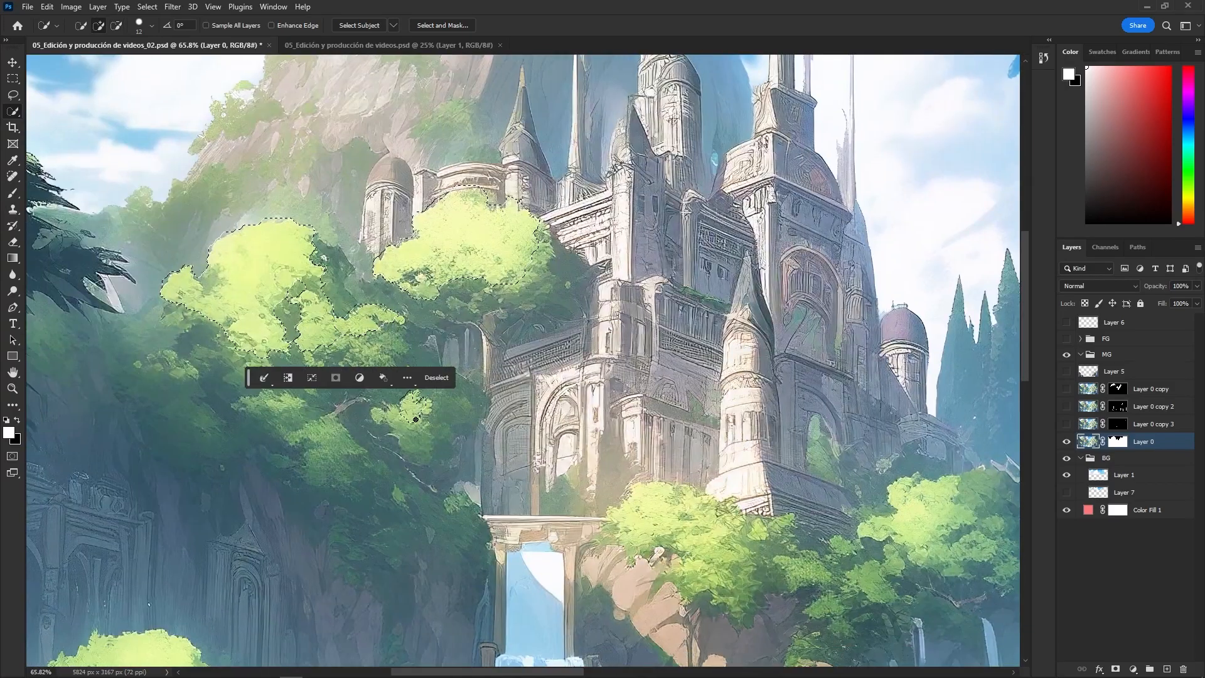
left_click(412, 415)
Add the bright trees below the castle and near the bridge to the selection.
scroll(601, 470, "down", 2)
mouse_move(621, 480)
left_mouse_down()
mouse_move(405, 373)
mouse_move(482, 411)
left_mouse_up()
left_click_drag(678, 386, 618, 407)
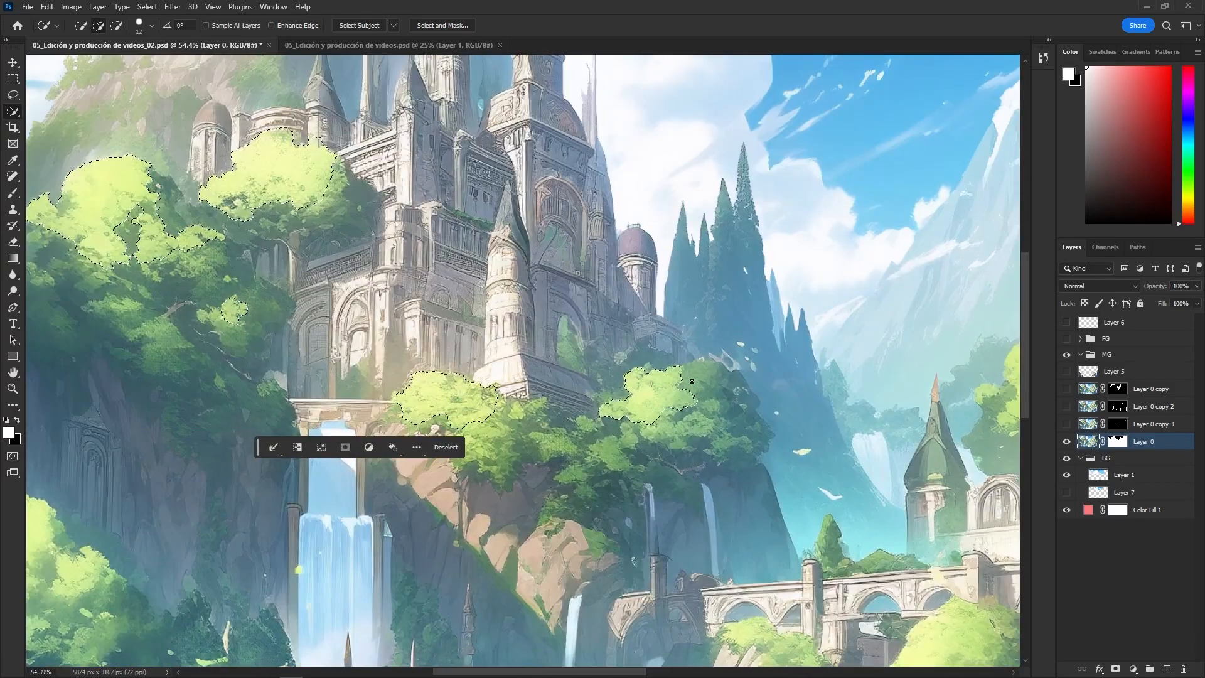
scroll(652, 377, "down", 6)
left_click_drag(816, 389, 474, 384)
left_click_drag(361, 502, 370, 540)
Add the bright trees around the domed buildings and towers on the right to the selection.
scroll(602, 470, "up", 10)
left_click_drag(255, 540, 207, 602)
left_click_drag(574, 514, 552, 559)
scroll(465, 348, "up", 5)
scroll(465, 347, "left", 2)
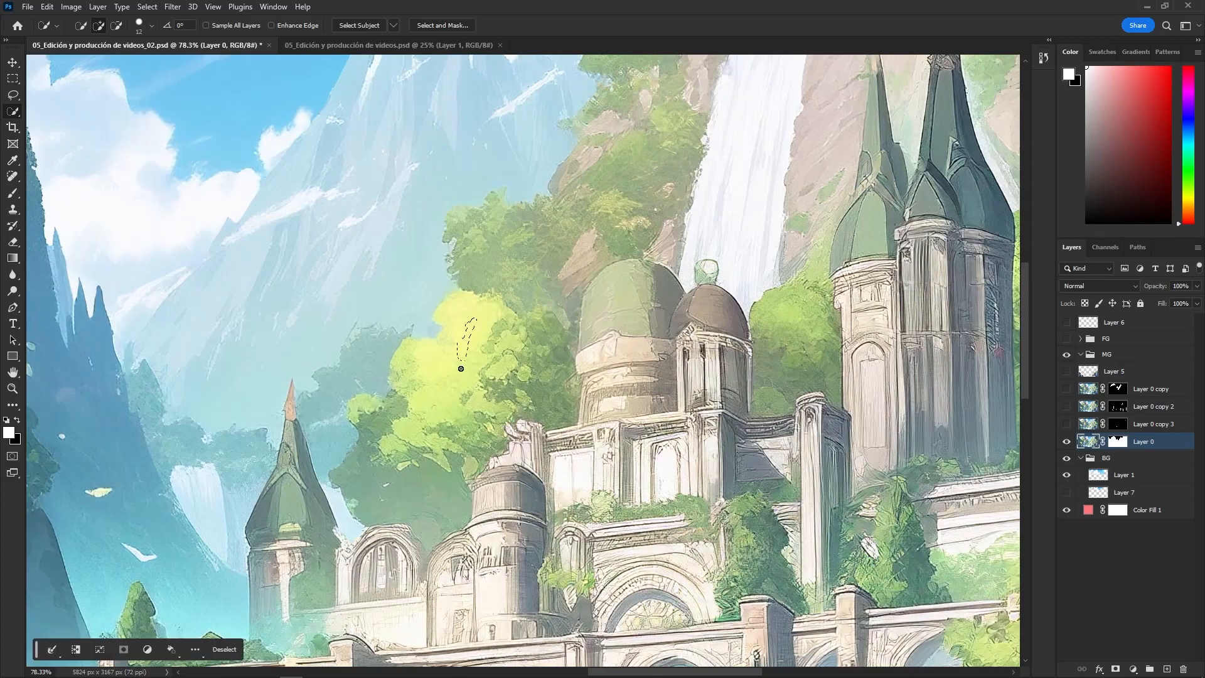
left_click_drag(454, 432, 482, 466)
scroll(454, 432, "down", 6)
left_click_drag(454, 432, 259, 430)
Check the treetop selection across the image and remove stray areas with the Quick Selection tool.
scroll(626, 389, "down", 5)
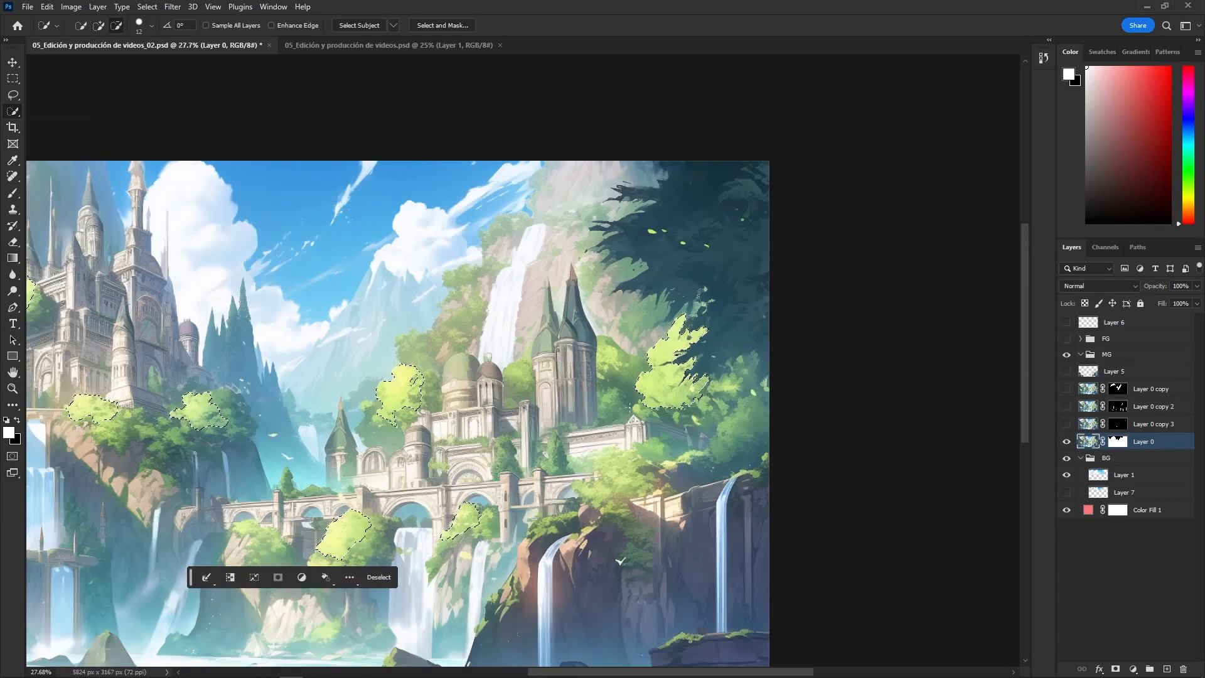
scroll(437, 380, "down", 2)
scroll(437, 380, "up", 3)
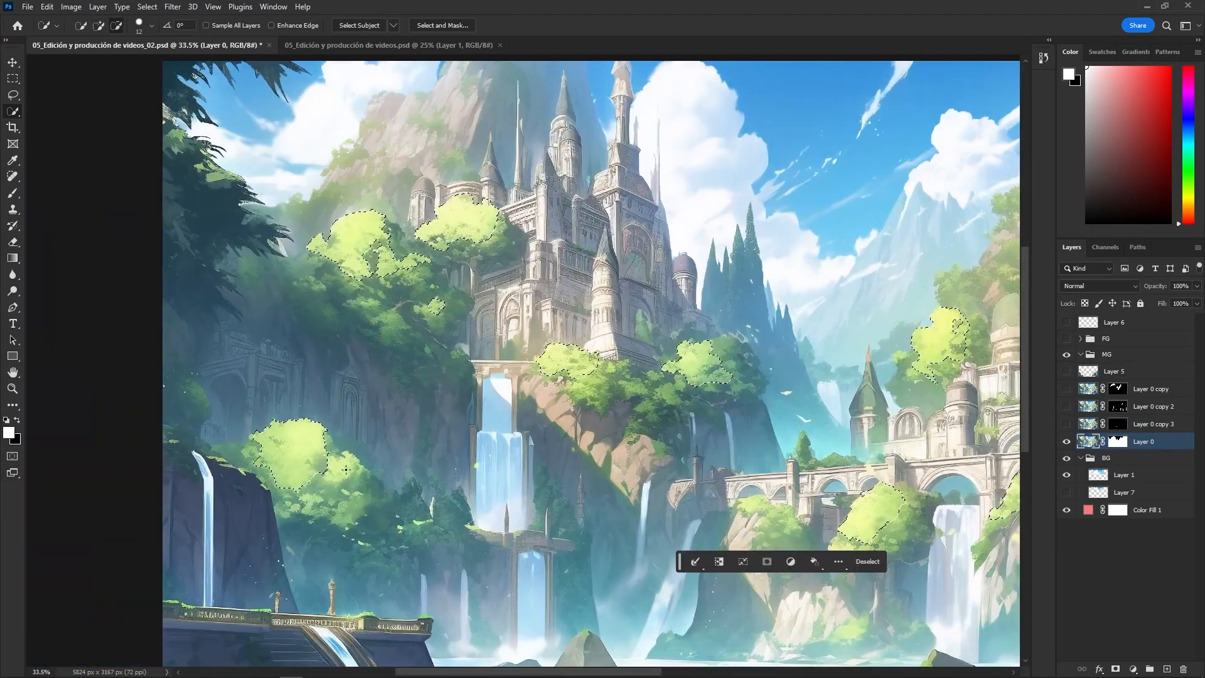
left_click(793, 499, "alt")
left_click(669, 392)
scroll(710, 385, "down", 6)
scroll(979, 502, "up", 7)
scroll(950, 404, "down", 6)
Duplicate Layer 0 and replace the copy's mask with one made from the bright treetop selection.
left_click_drag(1163, 443, 1167, 669)
left_click_drag(1118, 442, 1183, 669)
left_click(651, 255)
left_click(1133, 669)
left_click(1115, 669)
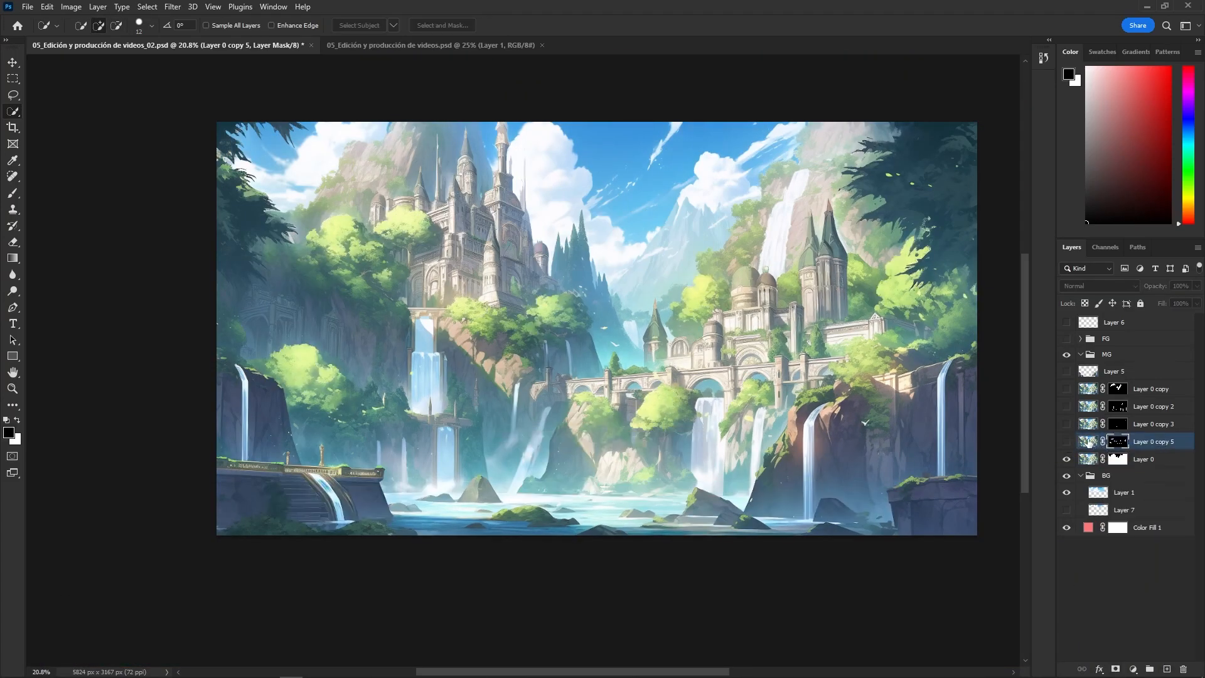
Move Layer 6 directly above Layer 0, clip it to Layer 0 and make it visible.
left_click(1091, 458)
scroll(979, 313, "up", 8)
key("s")
left_click(1129, 323)
left_click(1167, 669)
left_click_drag(1161, 325, 1183, 669)
left_click(1088, 323, "ctrl")
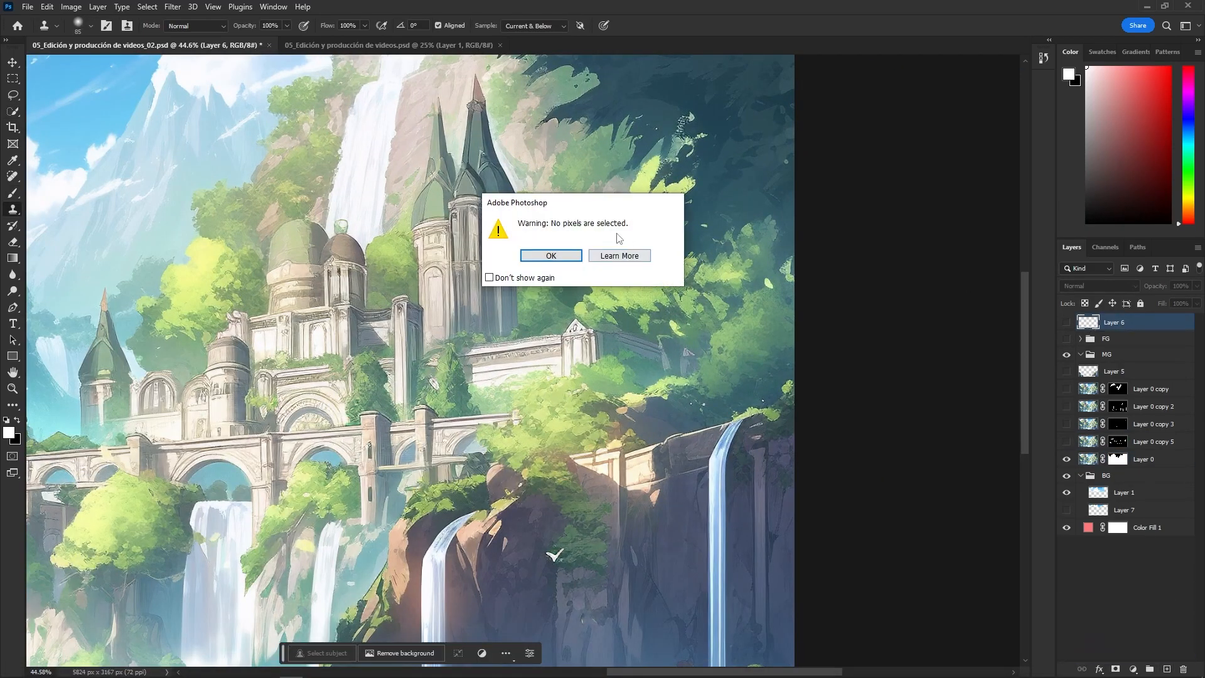
left_click(548, 261)
left_click_drag(1115, 326, 1119, 449)
left_click(1088, 449, "alt")
left_click(1066, 442)
Clone the bright foliage over the dark branches at the image's right edge on Layer 6.
left_click_drag(727, 236, 540, 326)
key("ctrl+z")
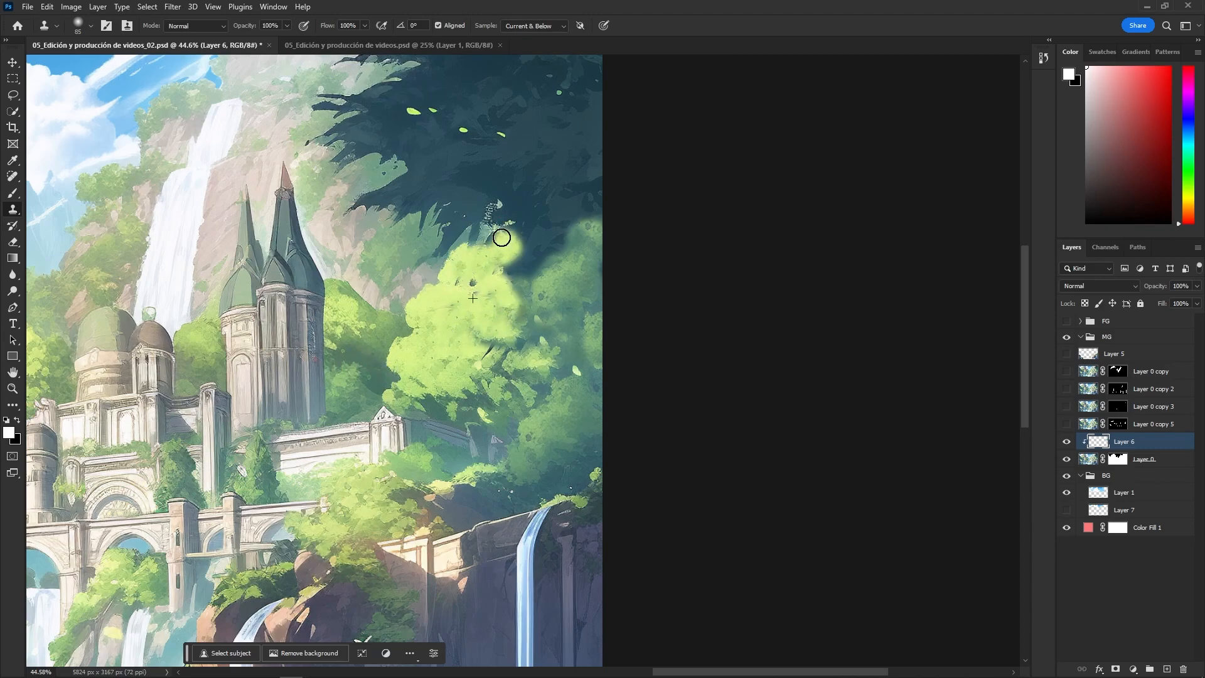
left_click_drag(498, 320, 429, 447)
scroll(499, 320, "down", 1)
left_click(430, 446, "alt")
left_click_drag(482, 386, 473, 384)
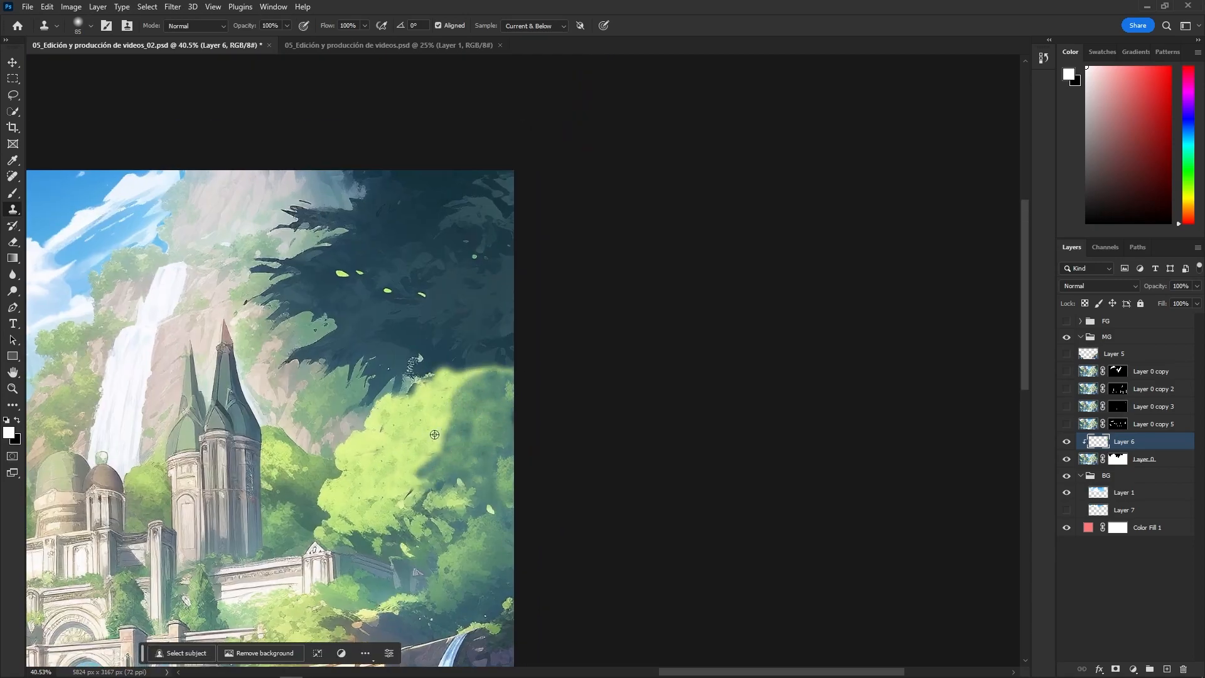
scroll(413, 375, "down", 1)
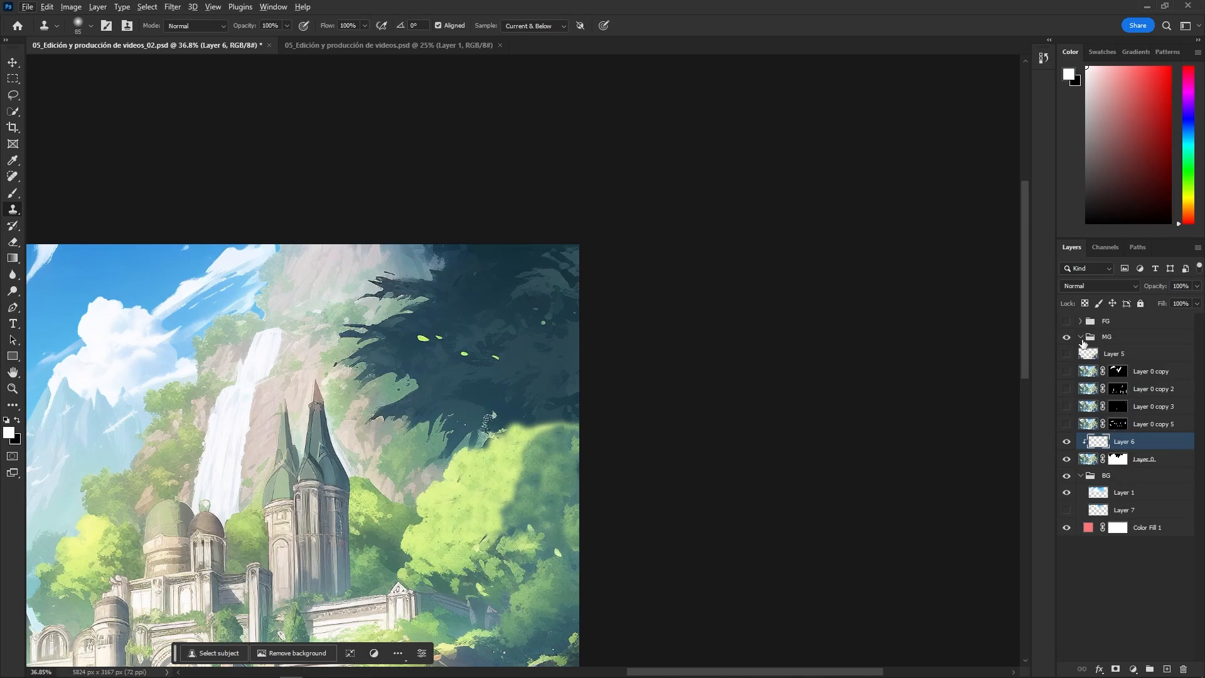
Load Layer 0 copy 4's mask as a selection and limit it to the dark branches on the image's right side.
left_click(1080, 321)
left_click(1128, 339, "ctrl")
scroll(502, 441, "down", 11)
key("l")
scroll(401, 467, "up", 5)
scroll(282, 477, "down", 1)
scroll(638, 412, "up", 6)
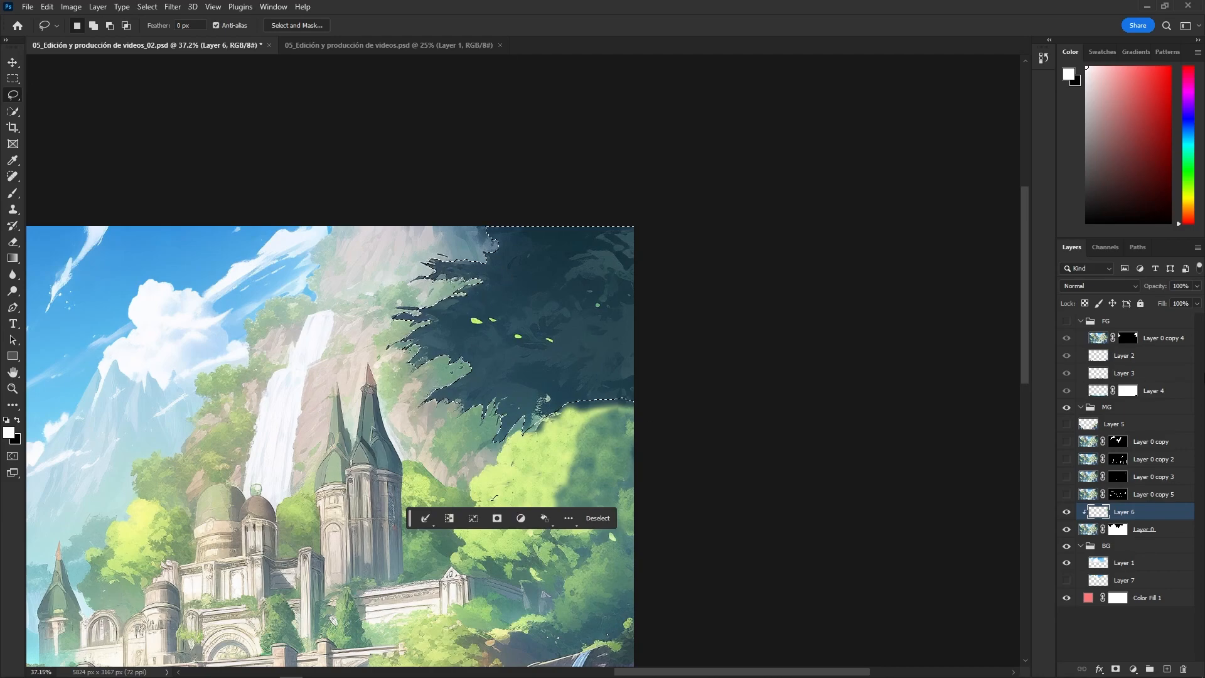
Activate Layer 0 and expand the dark branch selection.
key("alt+bracketleft")
left_click(47, 7)
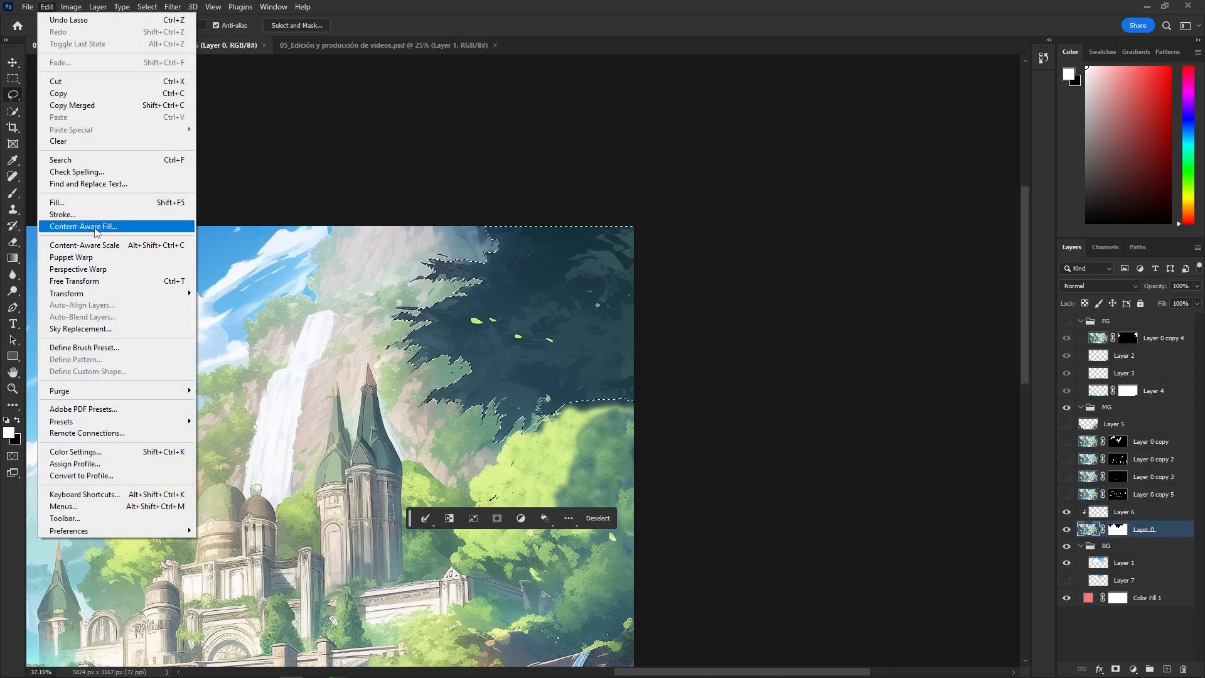
mouse_move(147, 6)
mouse_move(197, 200)
left_click(284, 221)
left_click(656, 219)
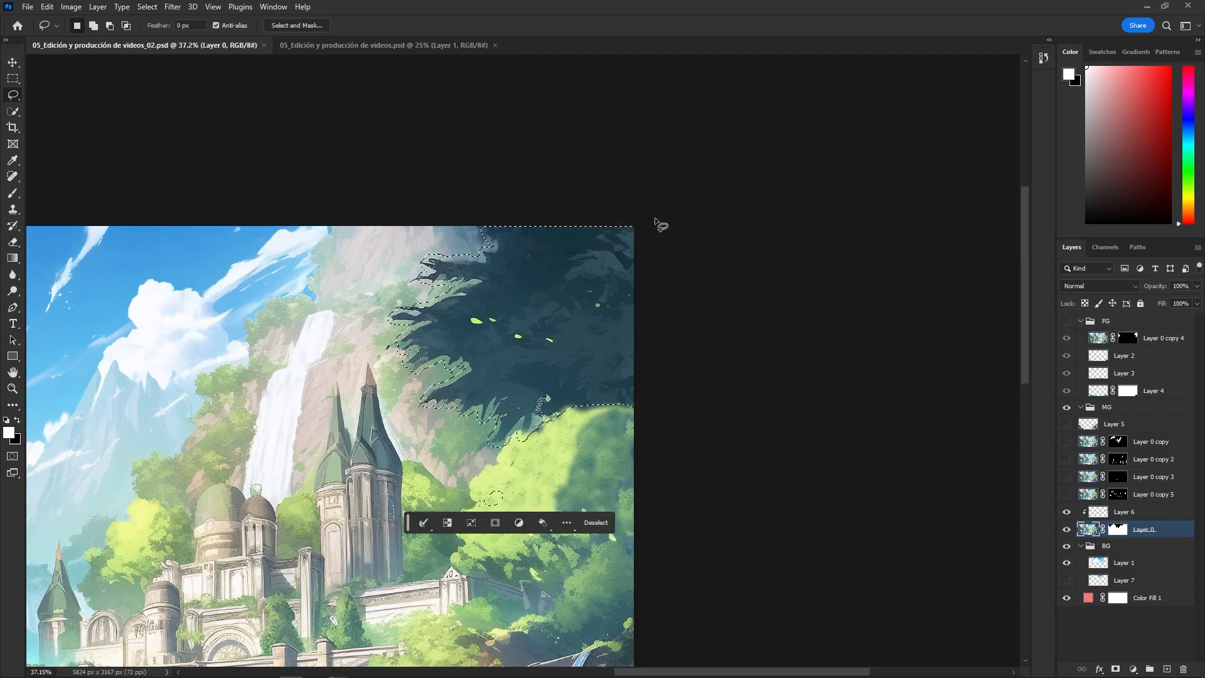
Start Content-Aware Fill on the branch selection and remove the lower foliage, buildings and towers from the sampling area.
left_click(47, 7)
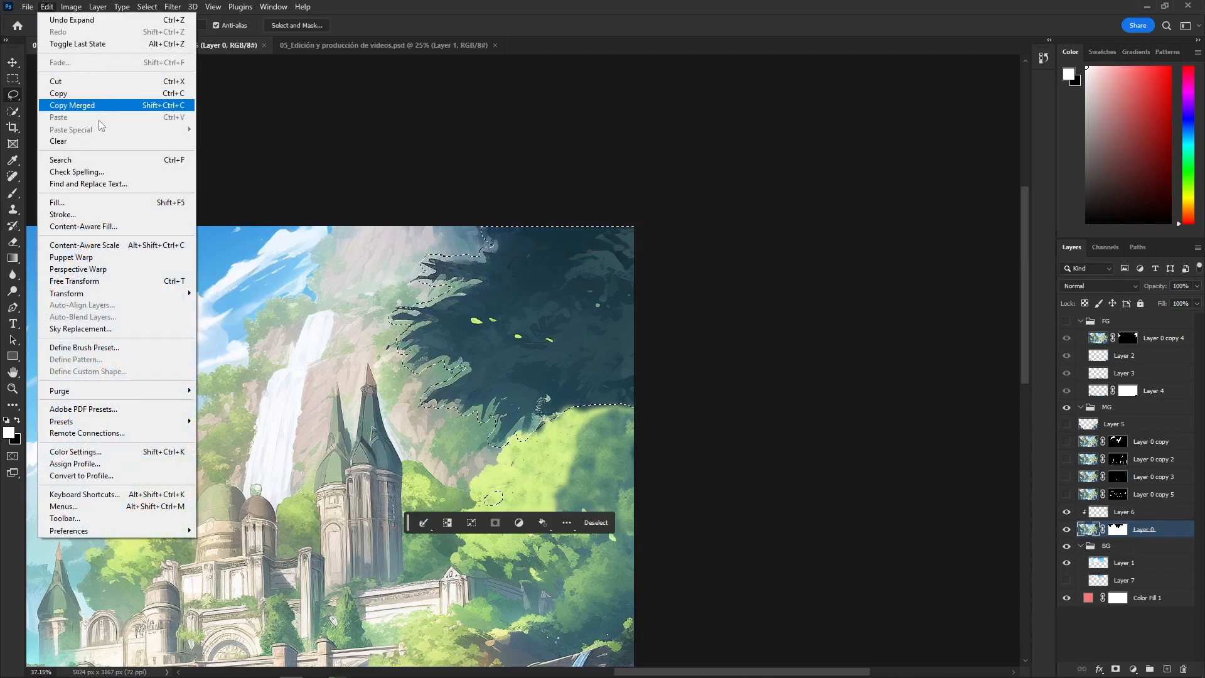
left_click(114, 230)
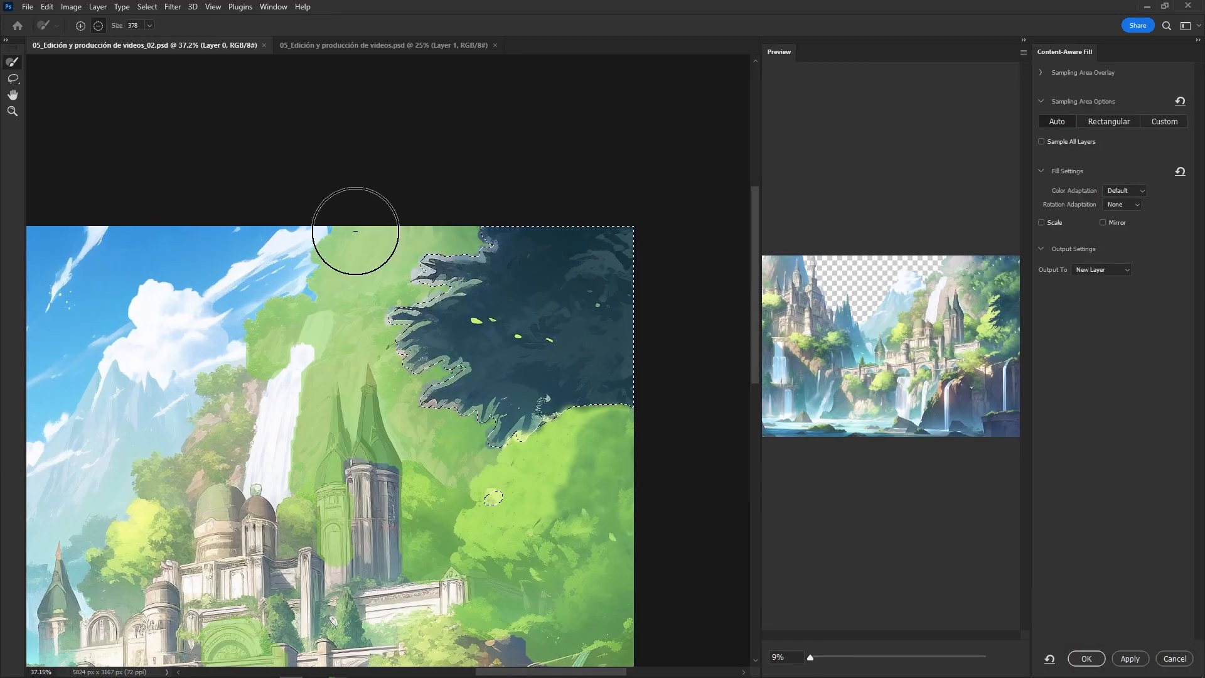
mouse_move(529, 559)
left_mouse_down()
mouse_move(593, 649)
mouse_move(622, 654)
left_mouse_up()
left_click_drag(209, 657, 223, 646)
scroll(323, 562, "down", 4)
left_click_drag(467, 612, 508, 529)
left_click_drag(552, 590, 575, 640)
scroll(427, 549, "down", 4)
scroll(440, 527, "up", 6)
right_click(353, 499, "alt")
mouse_move(342, 466)
left_mouse_down()
mouse_move(373, 352)
mouse_move(383, 394)
left_mouse_up()
left_click_drag(362, 242, 475, 270)
scroll(476, 270, "up", 1)
left_click_drag(810, 658, 824, 657)
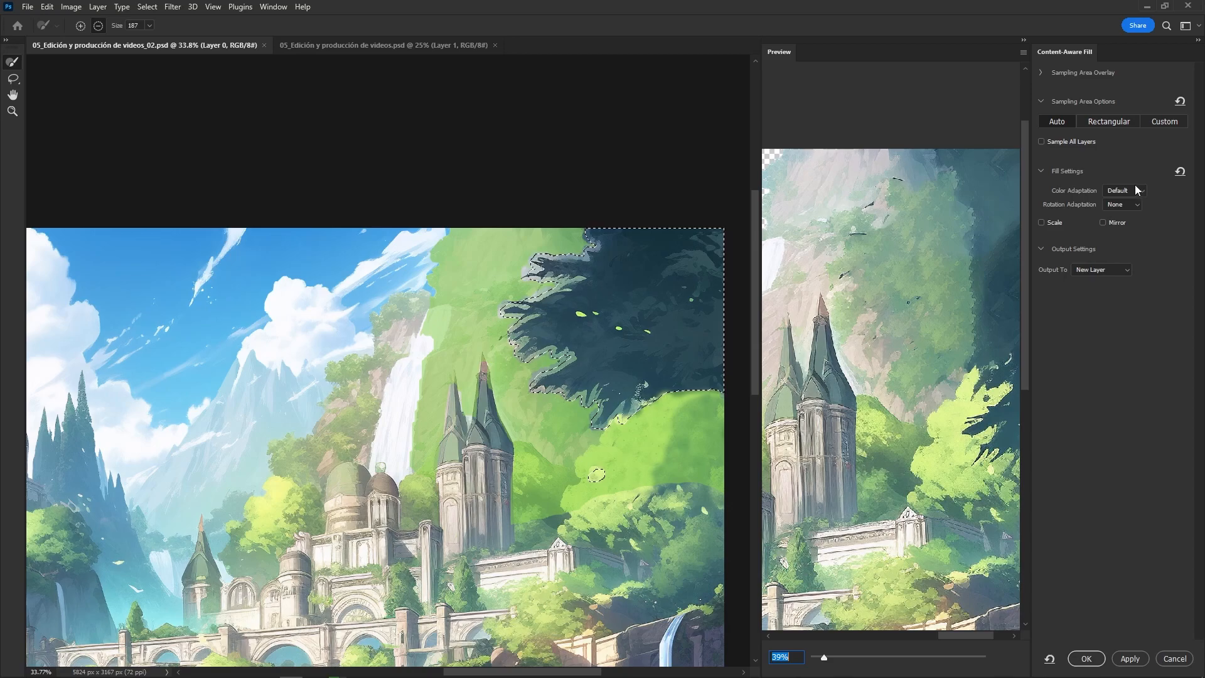
Fill the branch area with Color Adaptation Very High and Rotation Adaptation None, output it to a new layer, and deselect.
left_click(1123, 190)
left_click(1120, 231)
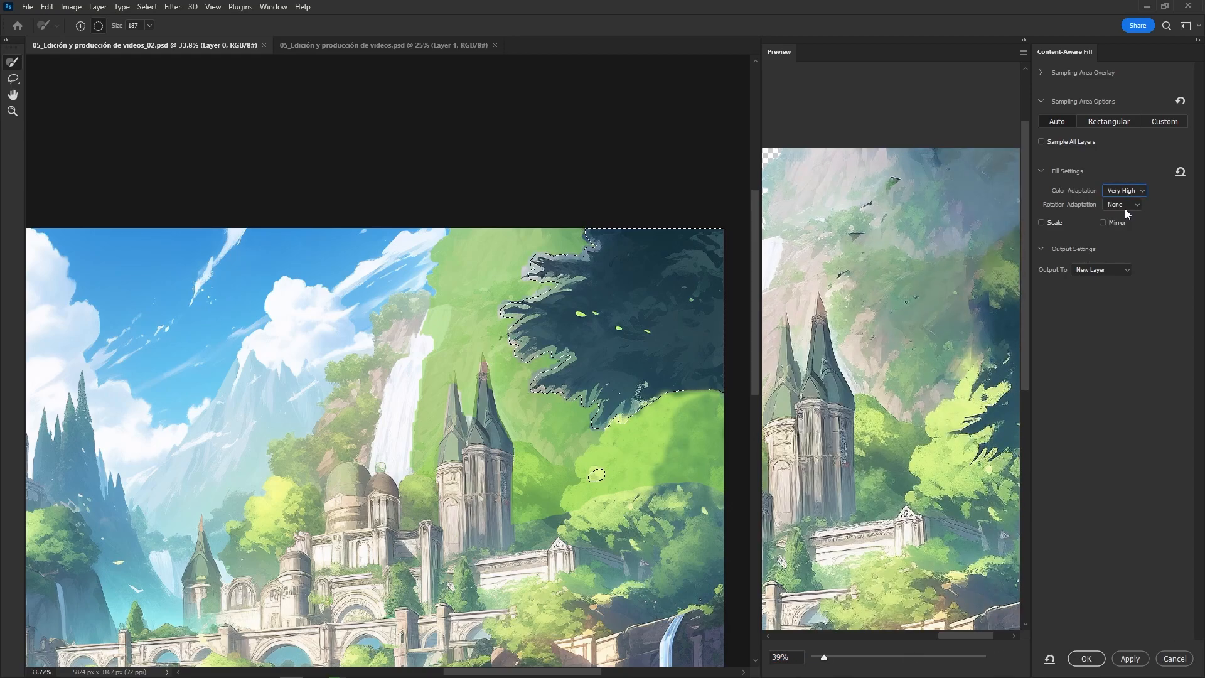
left_click_drag(824, 659, 818, 661)
left_click(1122, 204)
left_click(1121, 243)
left_click(1122, 204)
left_click(1121, 224)
left_click(1123, 205)
left_click(1121, 215)
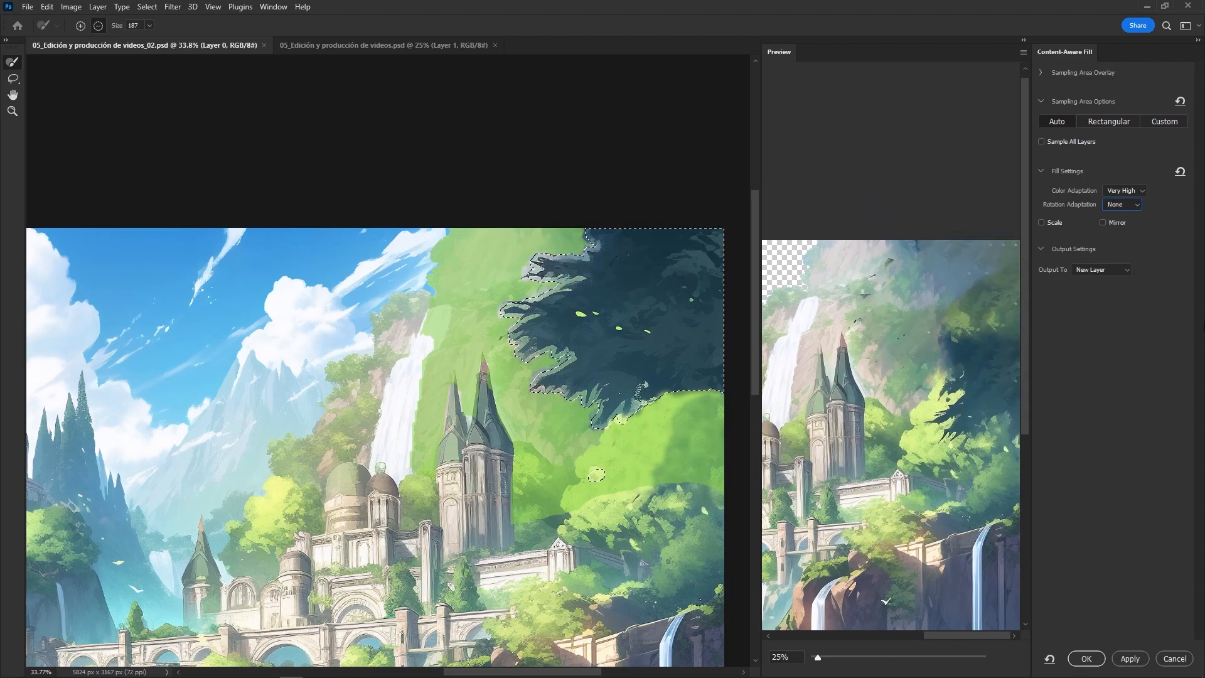
left_click(1086, 659)
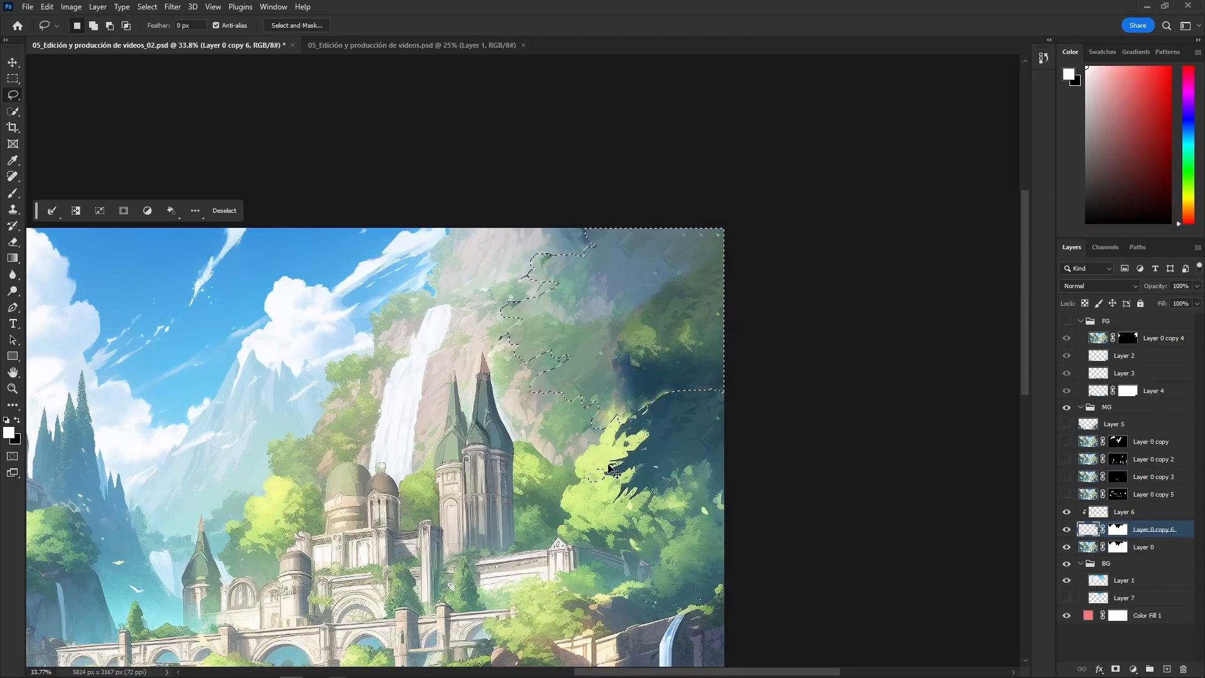
key("ctrl+d")
left_click_drag(562, 350, 587, 342)
Select the water surface along the image's lower edge, leaving out the rocks.
key("j")
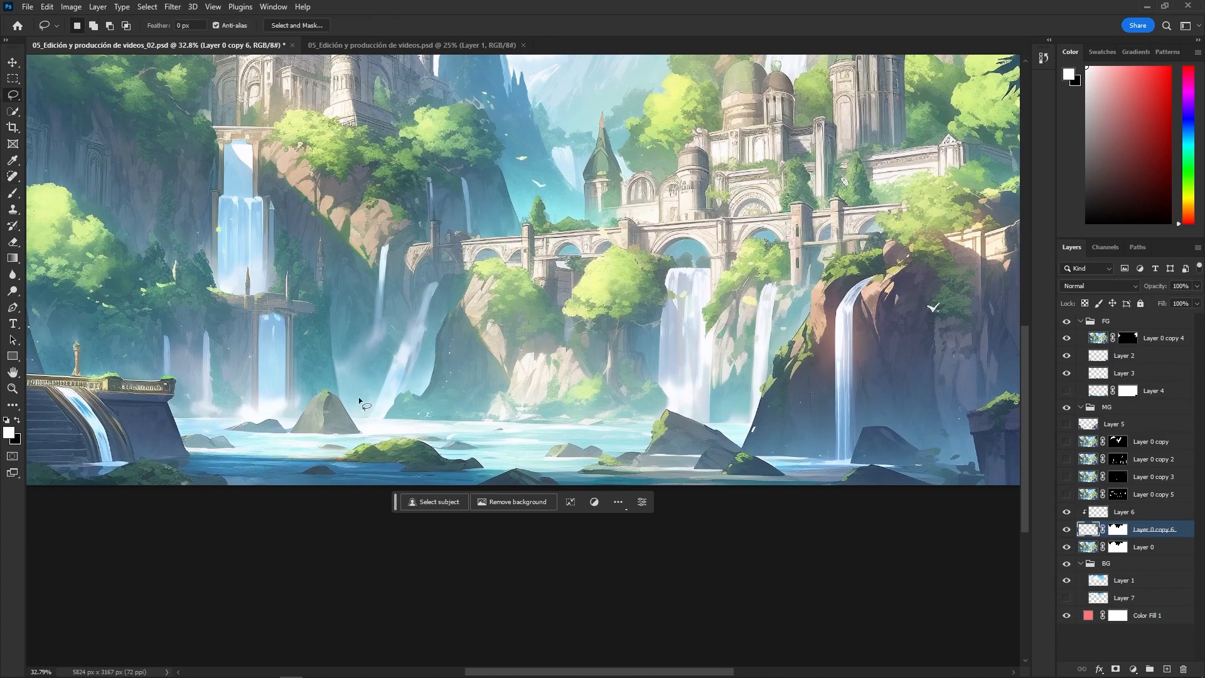
left_click_drag(419, 421, 344, 417)
left_click_drag(228, 420, 174, 411)
mouse_move(616, 432)
left_mouse_down()
mouse_move(691, 433)
mouse_move(569, 546)
left_mouse_up()
left_click_drag(745, 425, 647, 438)
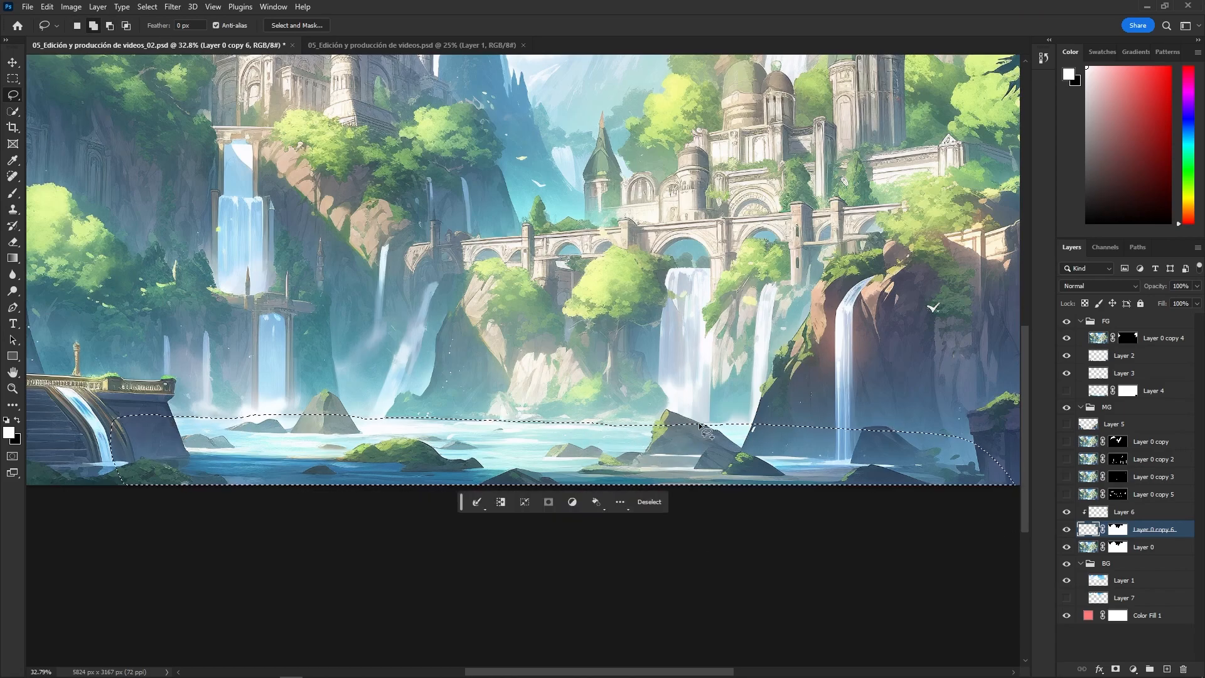
key("b")
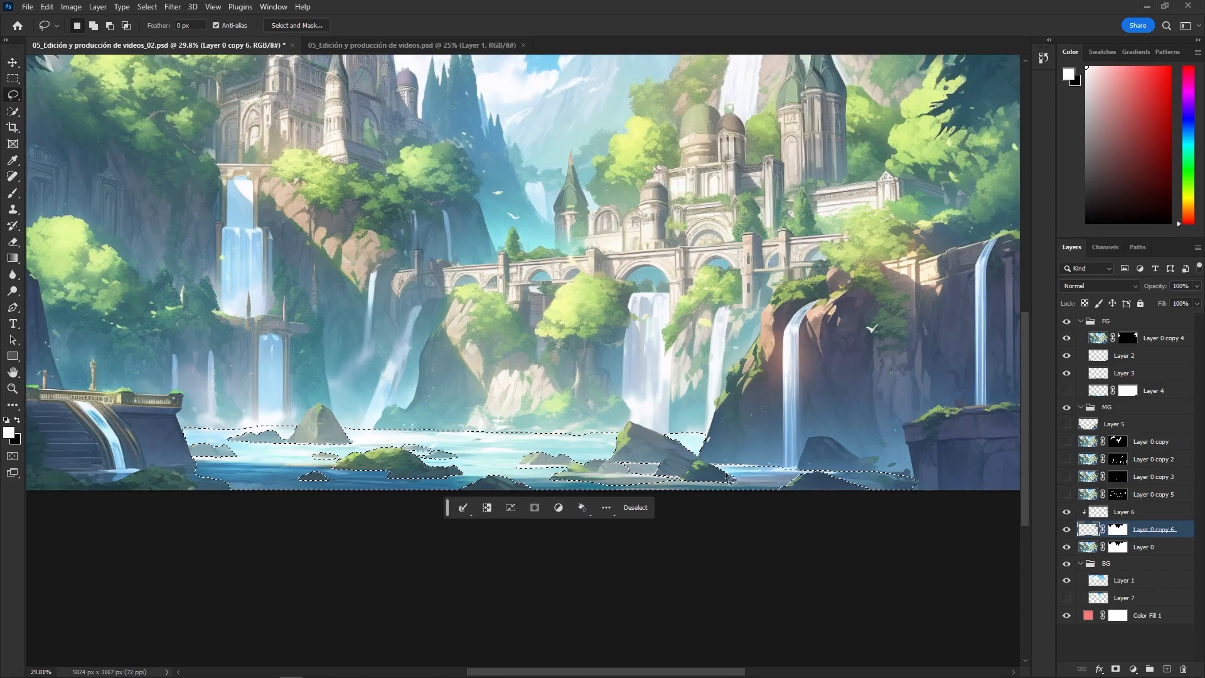
Mask the selected water out of Layer 0 and deselect.
left_click(1118, 547)
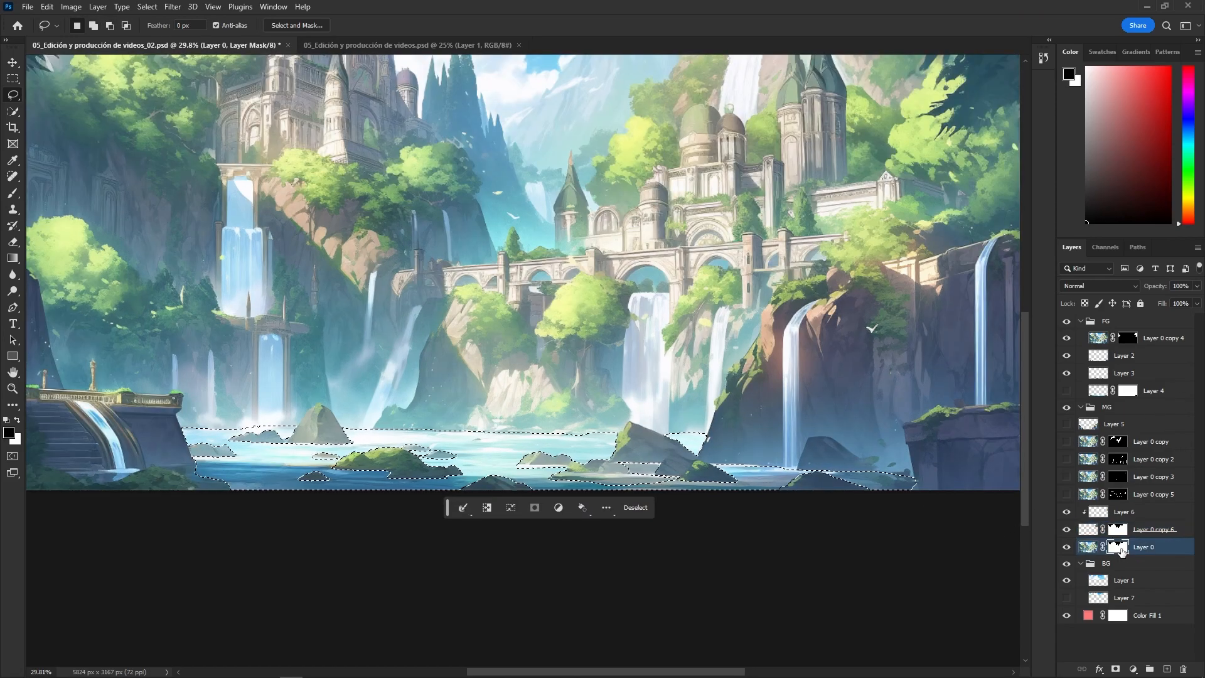
left_click_drag(889, 467, 112, 481)
key("ctrl+d")
key("v")
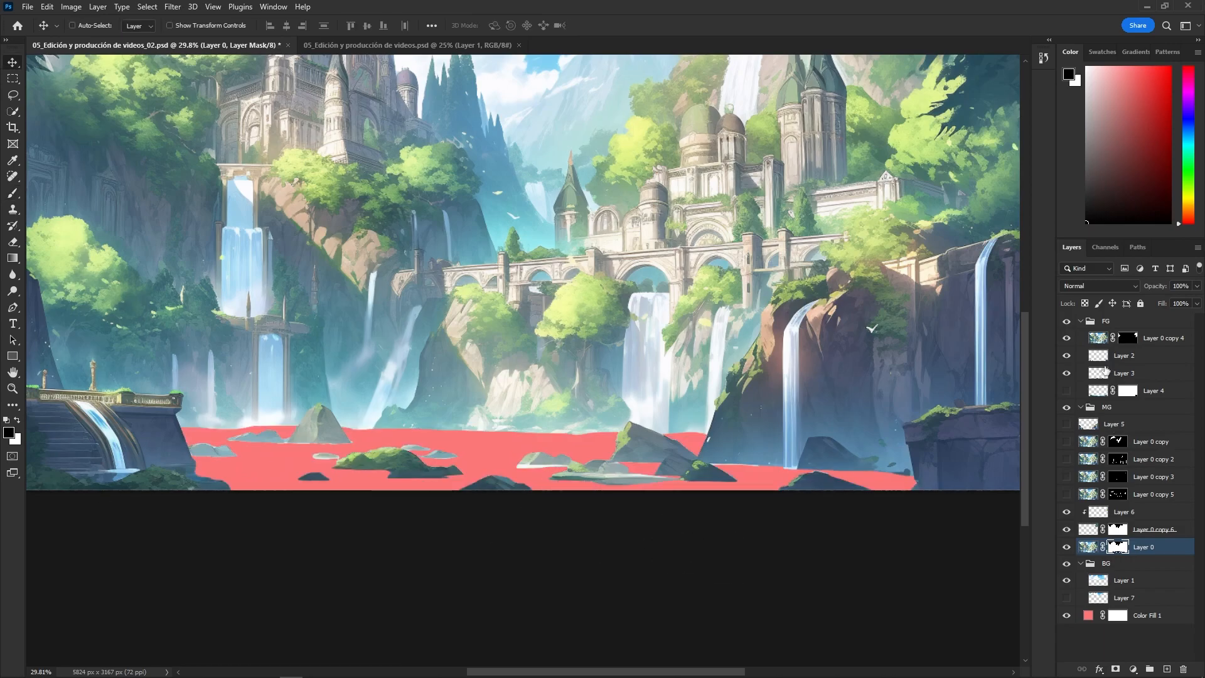
Show Layer 4 and move it out of the FG group to just above Color Fill 1.
left_click(1067, 390)
left_click_drag(1100, 396, 1104, 607)
left_click(1066, 598)
left_click(1066, 597)
scroll(801, 193, "down", 1)
Brush over Layer 0's mask along the sky edge, and hide Layer 4, Layer 7 and Layer 1.
left_click(1121, 531)
key("b")
left_click_drag(713, 280, 681, 288)
right_click(672, 254)
left_click(69, 200)
left_click_drag(668, 217, 663, 217)
left_click_drag(609, 262, 412, 381)
left_click(1067, 531)
left_click(1067, 531)
left_click(1068, 496)
left_click_drag(1072, 598, 1067, 563)
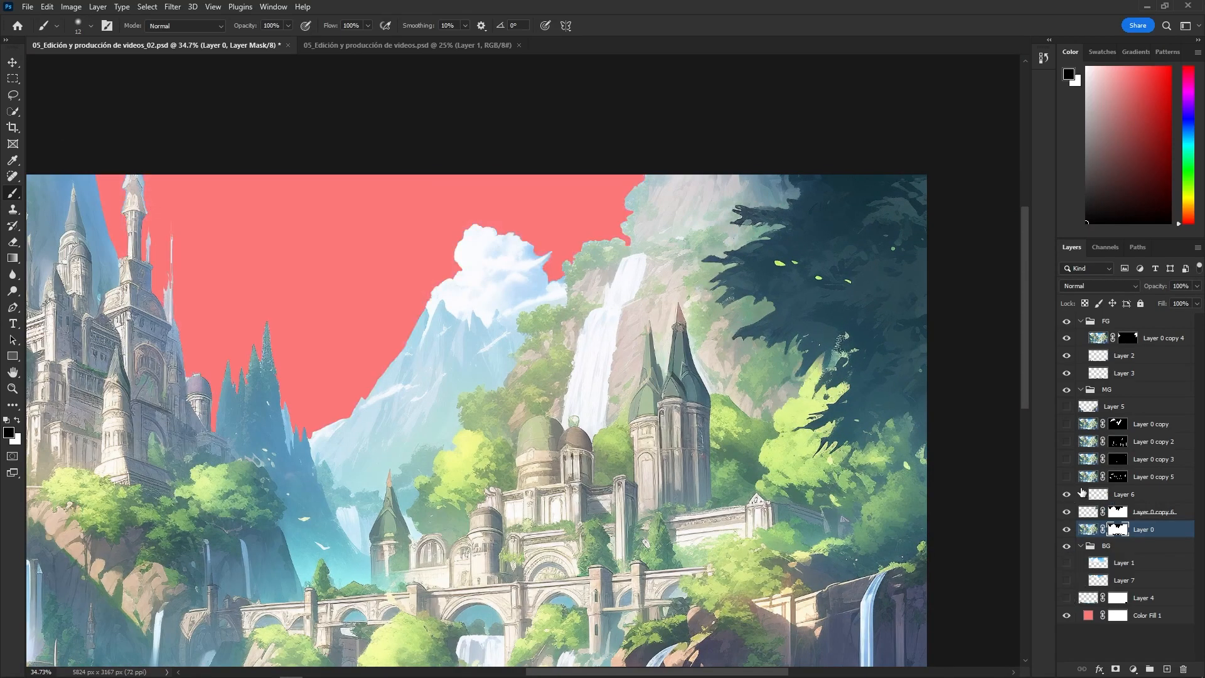
Isolate Layer 0 copy to check its cutout, and leave it visible with the other mid-ground layers.
left_click(1067, 425, "alt")
left_click(1067, 425, "alt")
left_click(1067, 425, "alt")
left_click(1067, 425, "alt")
scroll(332, 353, "up", 8)
left_click(1117, 425)
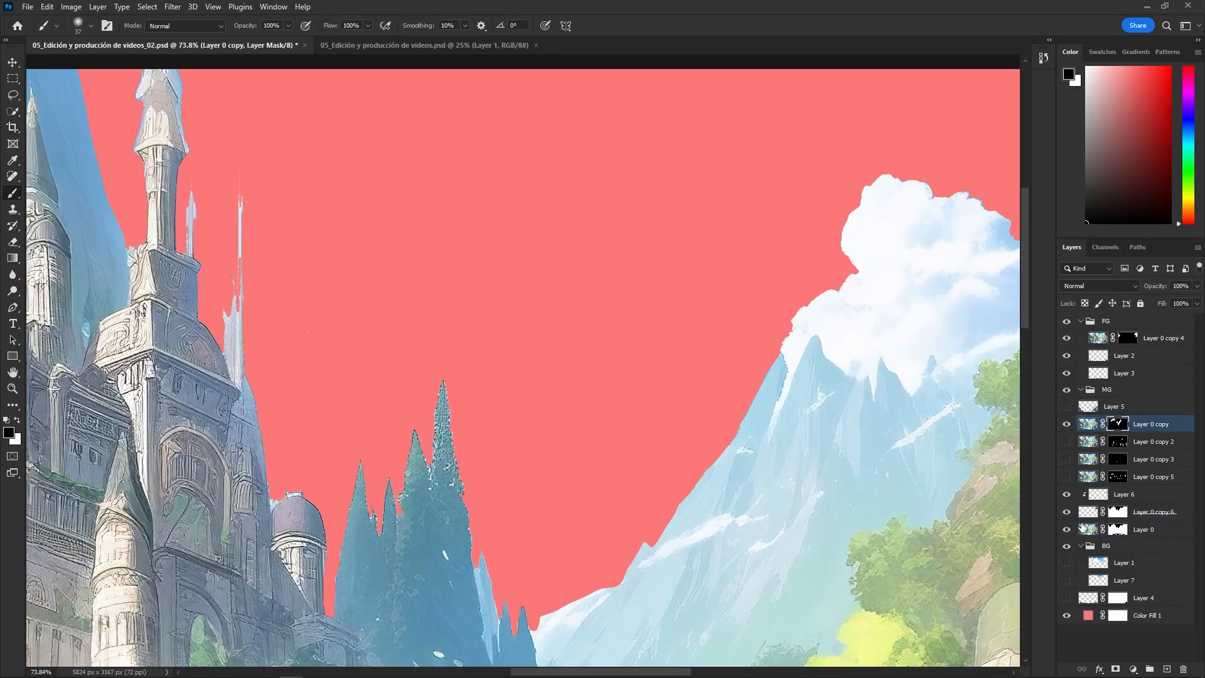
Restore the missing parts of the thin spire beside the castle on Layer 0's mask with a small brush.
left_click(1118, 529)
scroll(253, 517, "up", 5)
right_click(302, 471)
mouse_move(302, 470)
left_mouse_down()
mouse_move(327, 477)
mouse_move(303, 481)
left_mouse_up()
key("bracketleft")
key("bracketleft")
key("bracketleft")
key("bracketleft")
key("bracketleft")
key("bracketleft")
key("bracketleft")
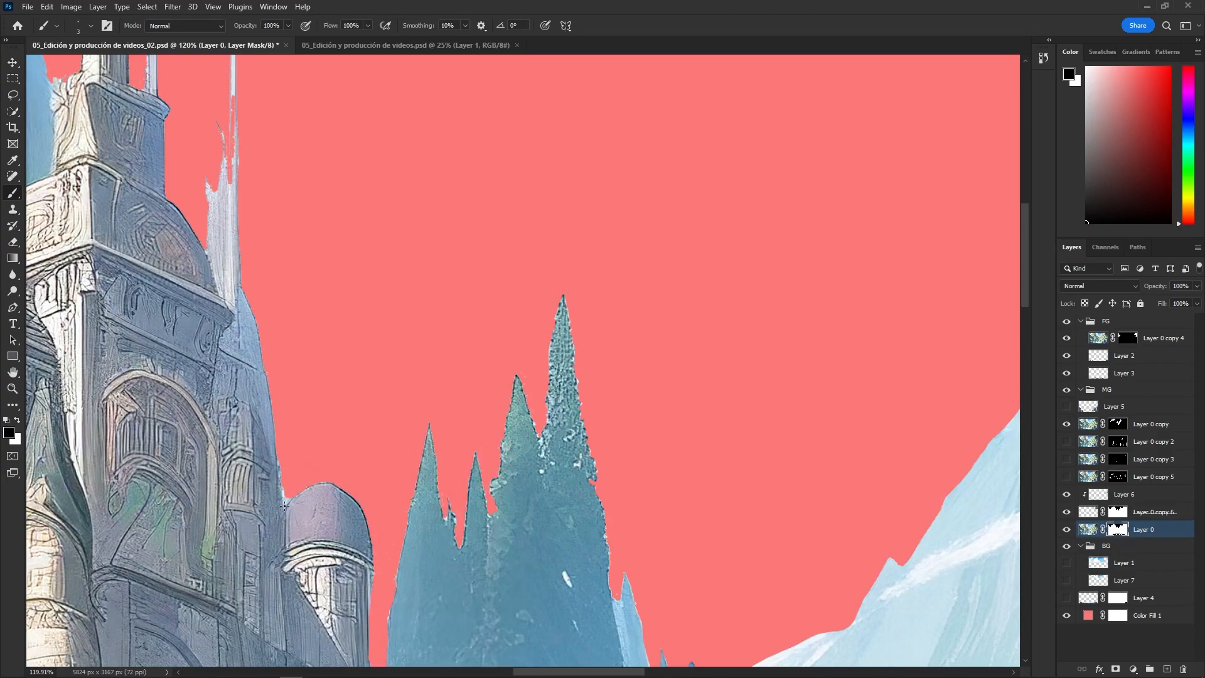
scroll(331, 329, "up", 4)
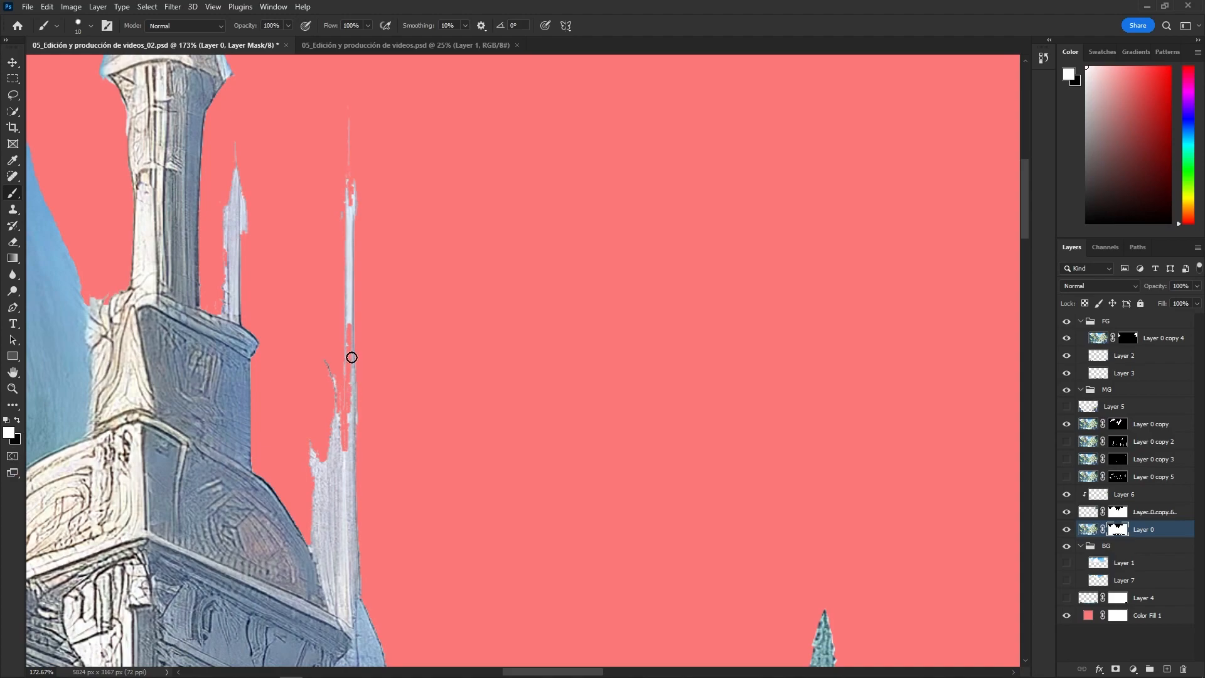
left_click_drag(352, 358, 350, 448)
key("x")
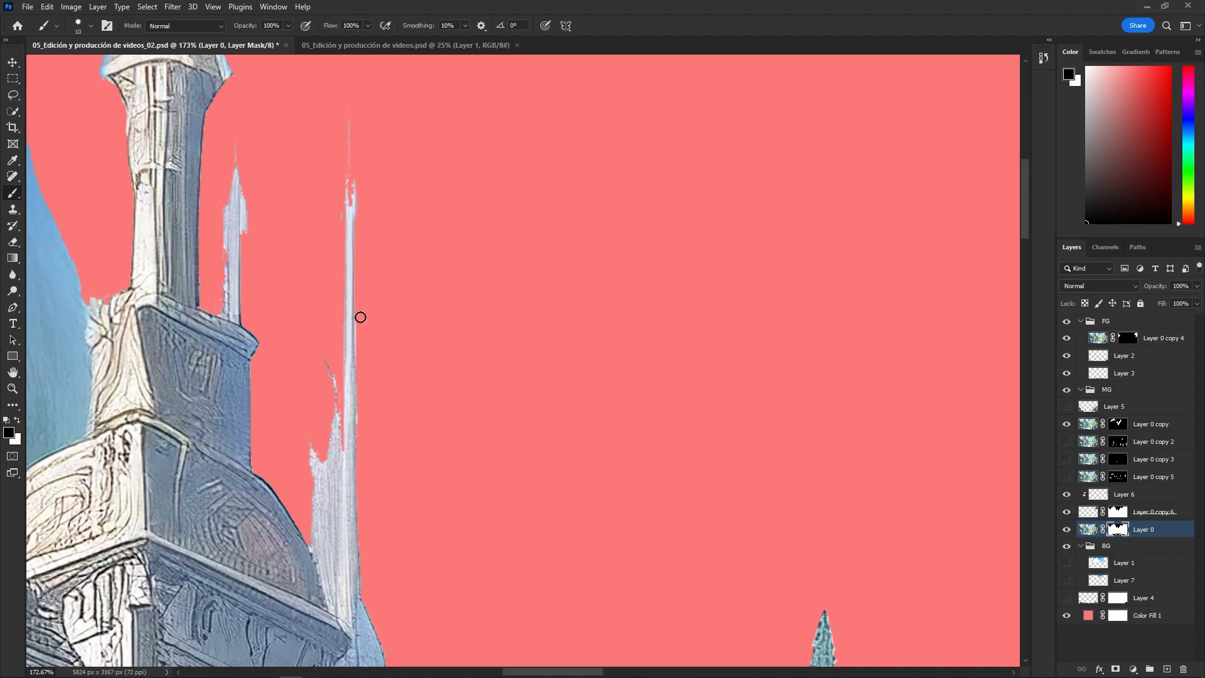
Sharpen the thin spire's tip and trim the smaller spire's edges on Layer 0's mask with a finer brush.
key("x")
key("bracketleft")
key("bracketleft")
key("bracketleft")
key("bracketleft")
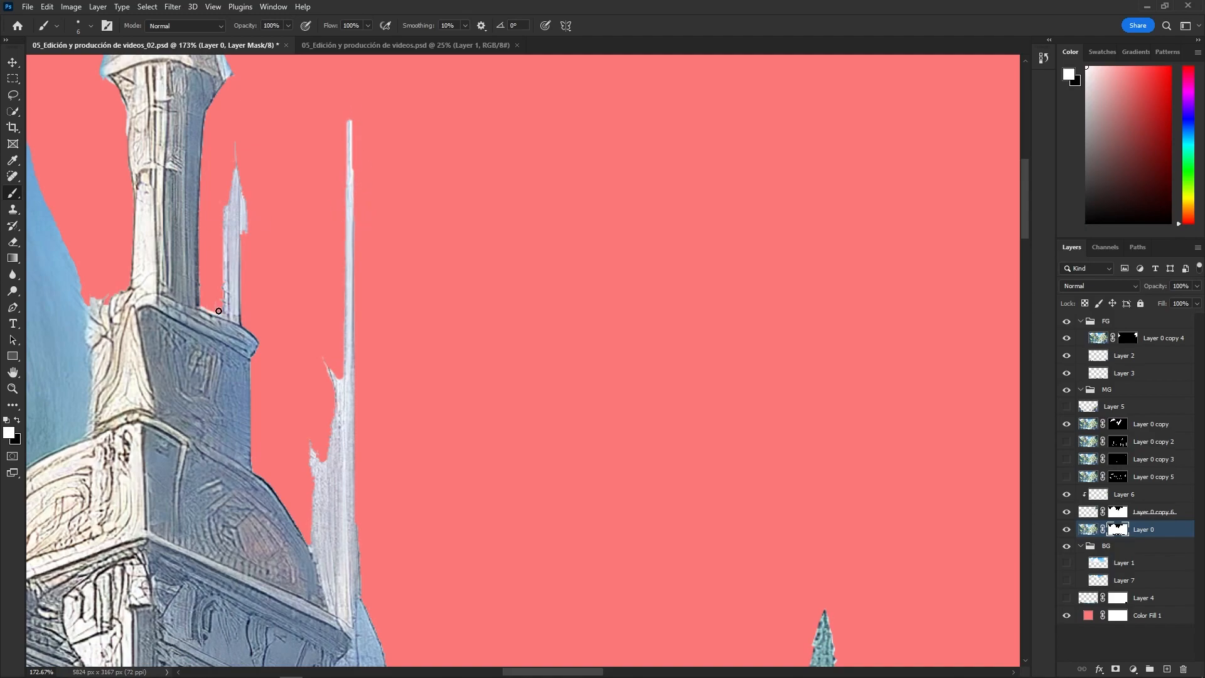
key("x")
left_click_drag(246, 248, 245, 197)
Toggle Layer 0 copy 4 and examine the cutouts around the castle, waterfalls and bridge.
key("ctrl+0")
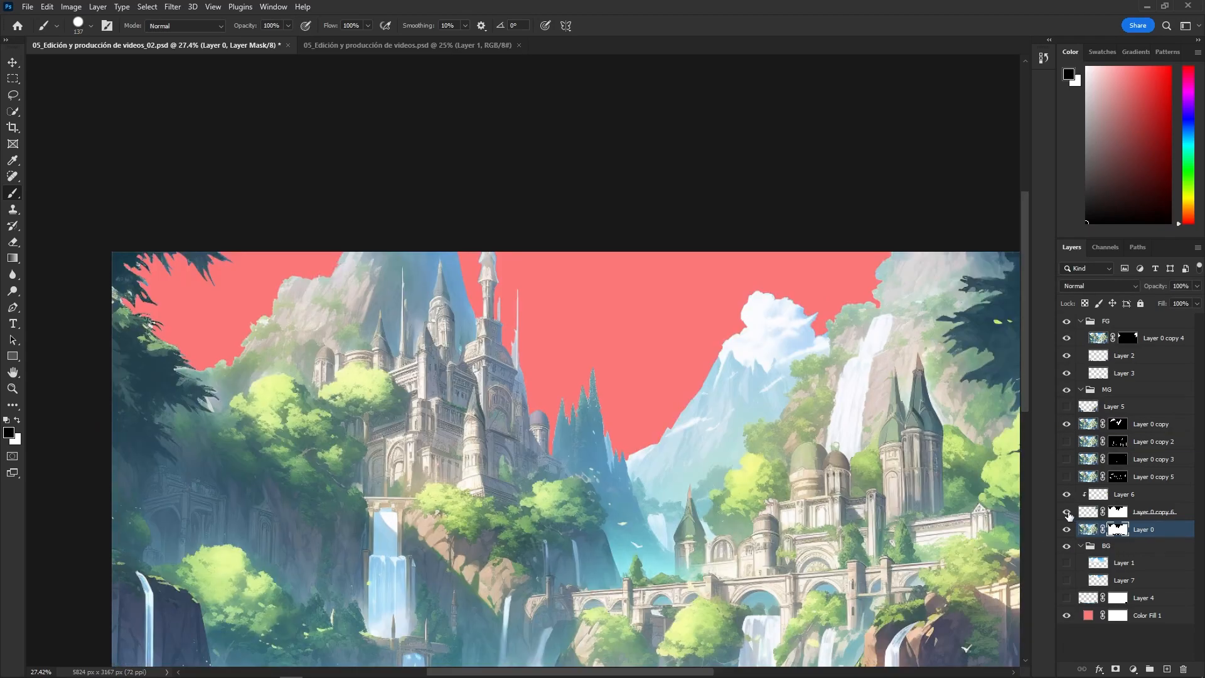
left_click(1068, 340)
key("v")
left_click(1067, 341)
scroll(302, 351, "down", 3)
scroll(360, 454, "up", 6)
scroll(358, 468, "down", 3)
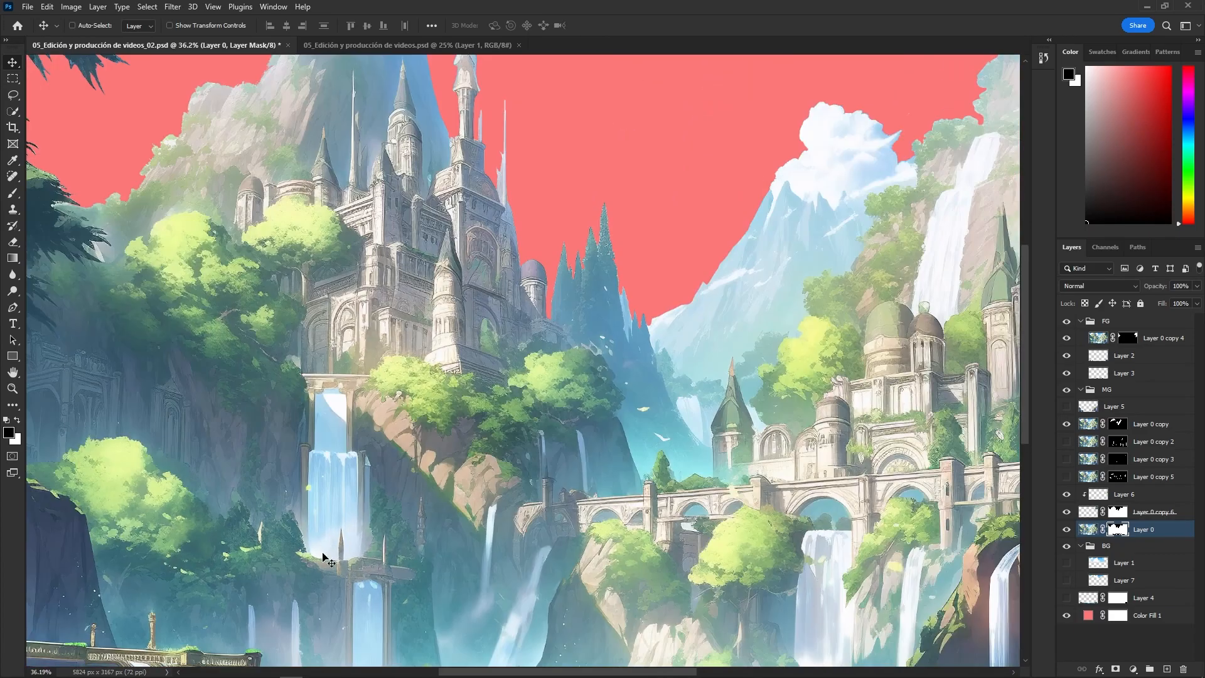
scroll(388, 495, "up", 5)
left_click_drag(725, 599, 669, 424)
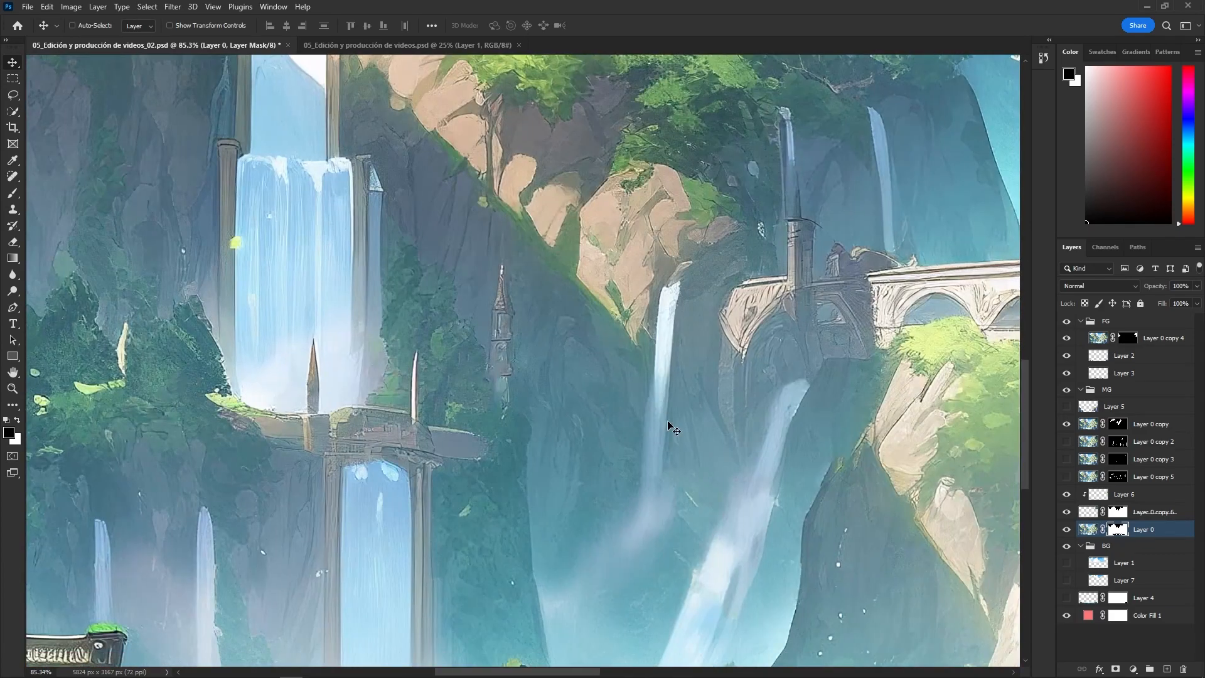
scroll(453, 516, "down", 4)
left_click_drag(477, 427, 269, 377)
left_click_drag(865, 439, 490, 365)
scroll(490, 365, "up", 6)
scroll(490, 365, "down", 6)
Duplicate Layer 0 to just below Layer 0 copy and delete the duplicate's mask.
left_click_drag(1145, 530, 1146, 434)
scroll(838, 352, "down", 5)
scroll(810, 377, "up", 8)
key("l")
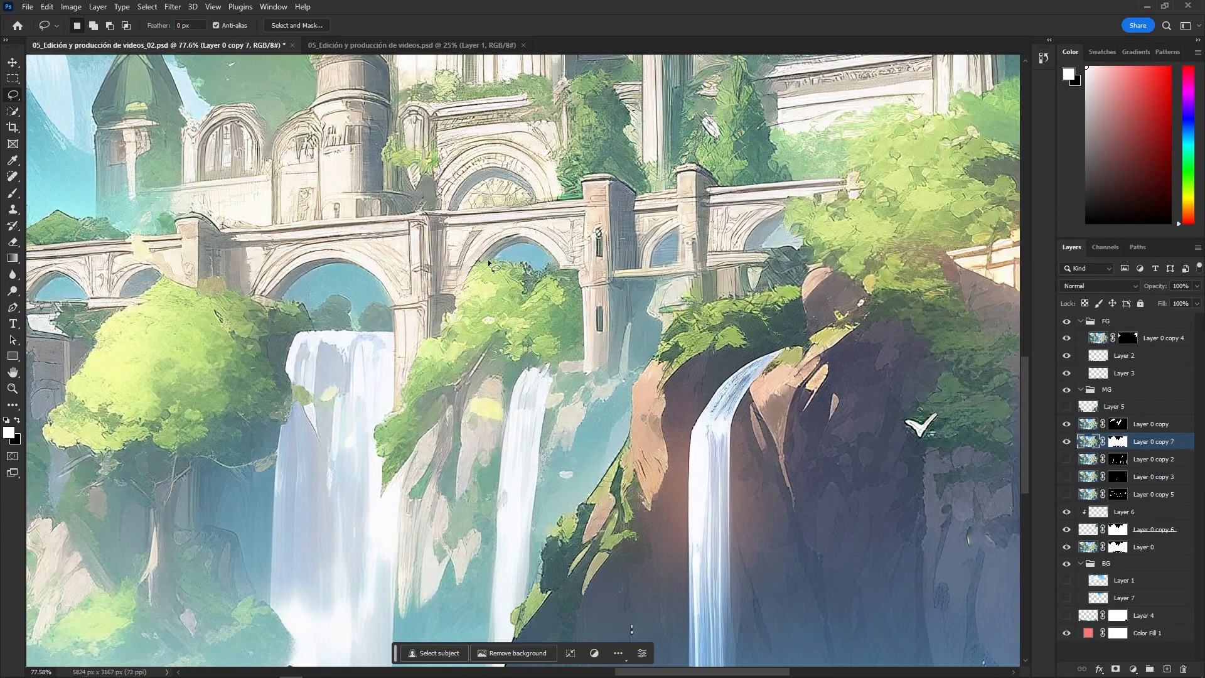
left_click(1118, 442)
left_click(1183, 669)
left_click(664, 274)
Select the bridge, the bright tree beneath it and the cliffs around the central waterfalls with the Quick Selection tool.
key("w")
mouse_move(393, 437)
left_mouse_down()
mouse_move(413, 543)
mouse_move(305, 399)
mouse_move(364, 394)
mouse_move(293, 393)
mouse_move(273, 407)
mouse_move(264, 331)
mouse_move(413, 336)
left_mouse_up()
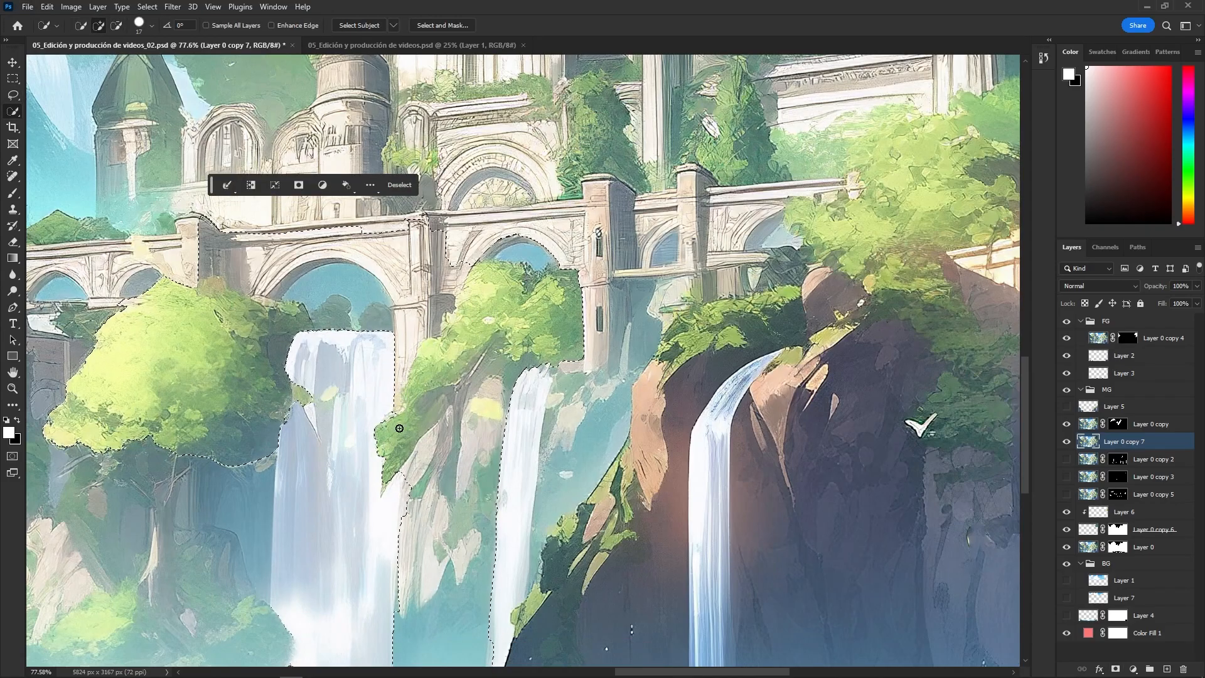
scroll(440, 383, "down", 5)
scroll(493, 430, "up", 3)
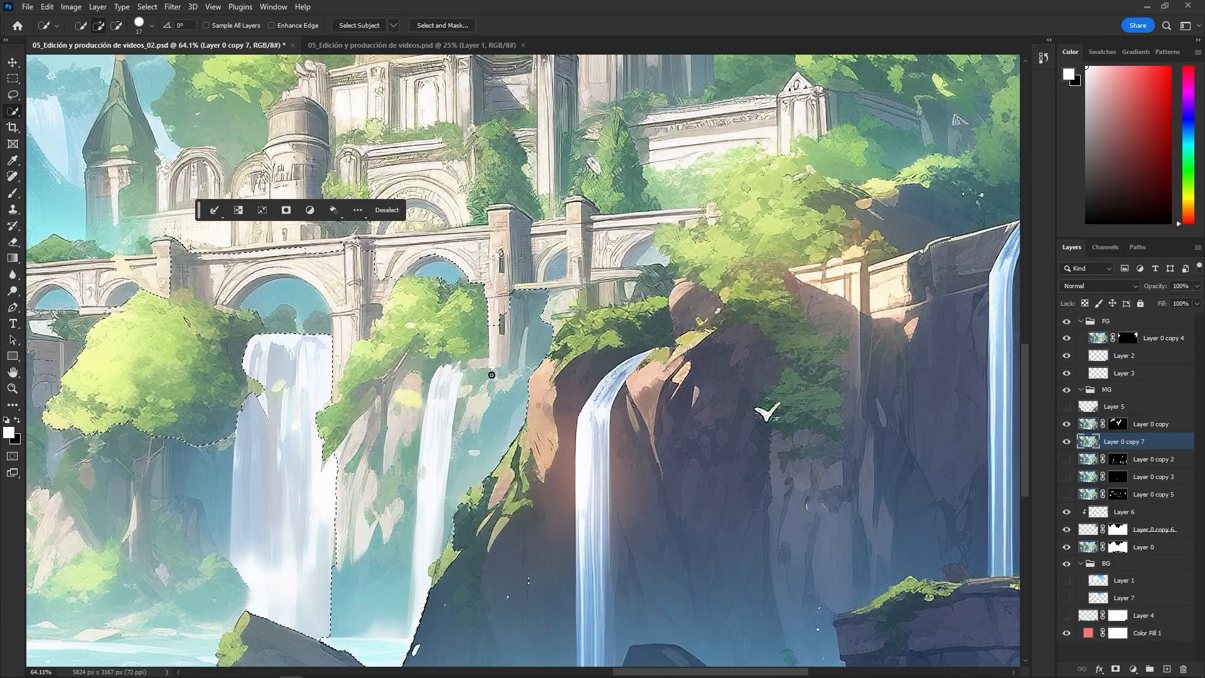
left_click_drag(412, 552, 538, 277)
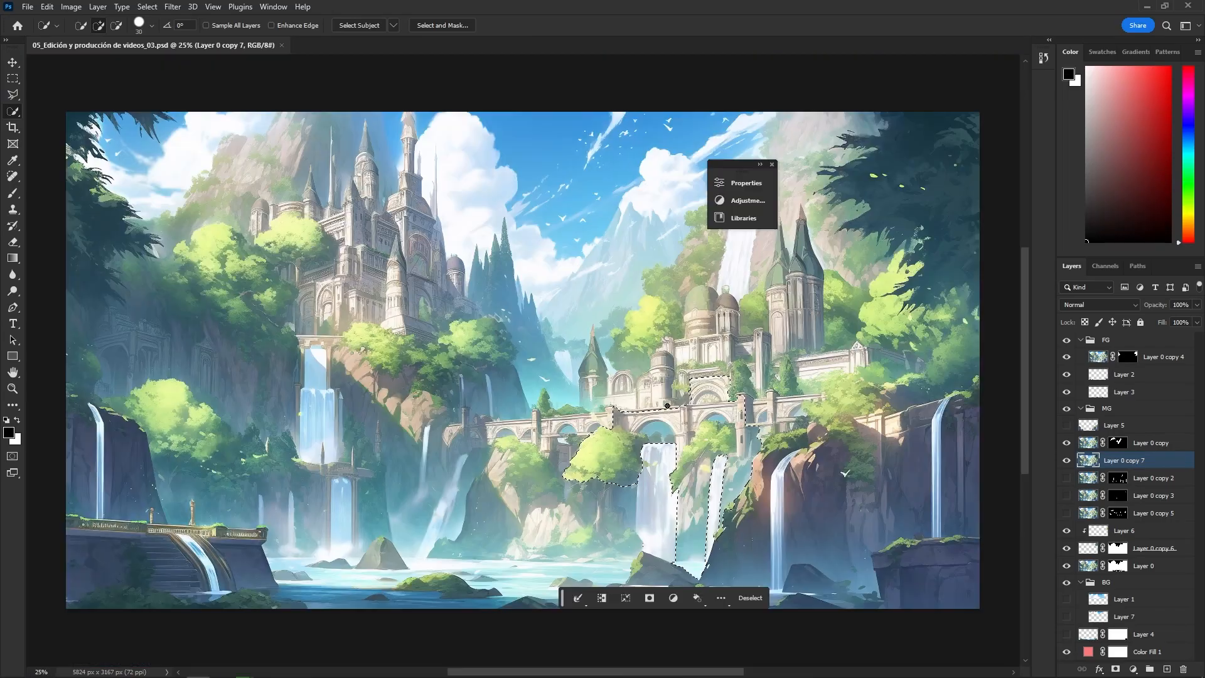
Add the two pillars and arch framing the lower-left waterfall to the selection with the Polygonal Lasso.
scroll(653, 479, "up", 2)
key("l")
key("shift+l")
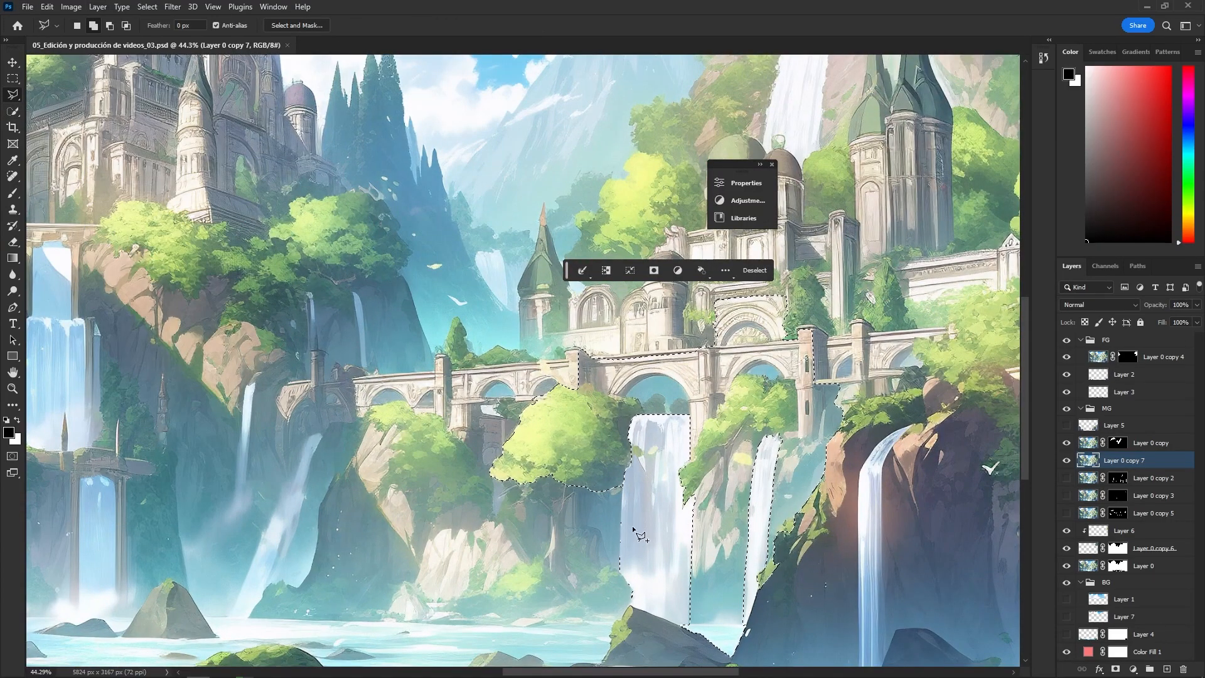
mouse_move(329, 451)
left_mouse_down()
mouse_move(346, 429)
mouse_move(686, 359)
left_mouse_up()
scroll(451, 473, "up", 7)
key("shift+l")
left_click(486, 526, "shift")
left_click(486, 324)
left_click(475, 313)
left_click(449, 308)
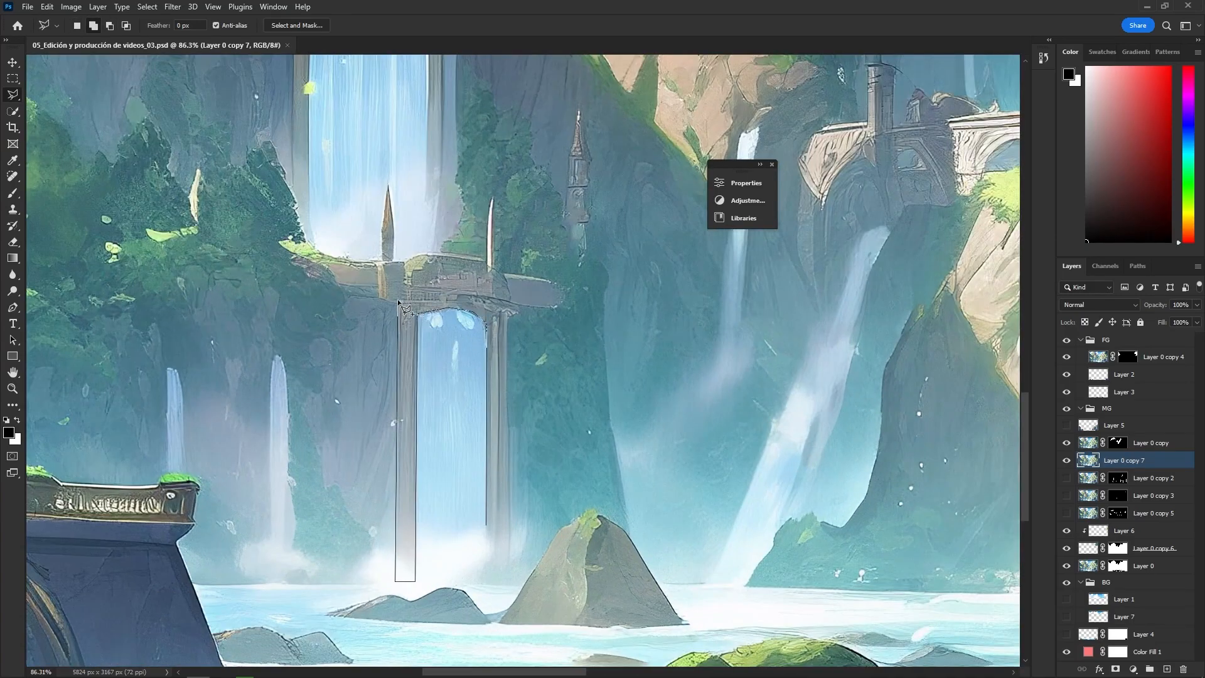
left_click(510, 581)
left_click(486, 581)
left_click(487, 526)
Trace the inner edge of the ledge and pillars around the tall waterfall beneath the castle with the Polygonal Lasso.
scroll(484, 533, "down", 3)
left_click_drag(409, 291, 433, 420)
scroll(433, 420, "up", 5)
left_click(502, 481, "alt")
left_click(449, 461)
left_click(441, 402)
left_click(434, 490)
left_click(384, 489)
left_click(354, 477)
left_click(345, 465)
left_click(349, 179)
left_click_drag(364, 172, 377, 485)
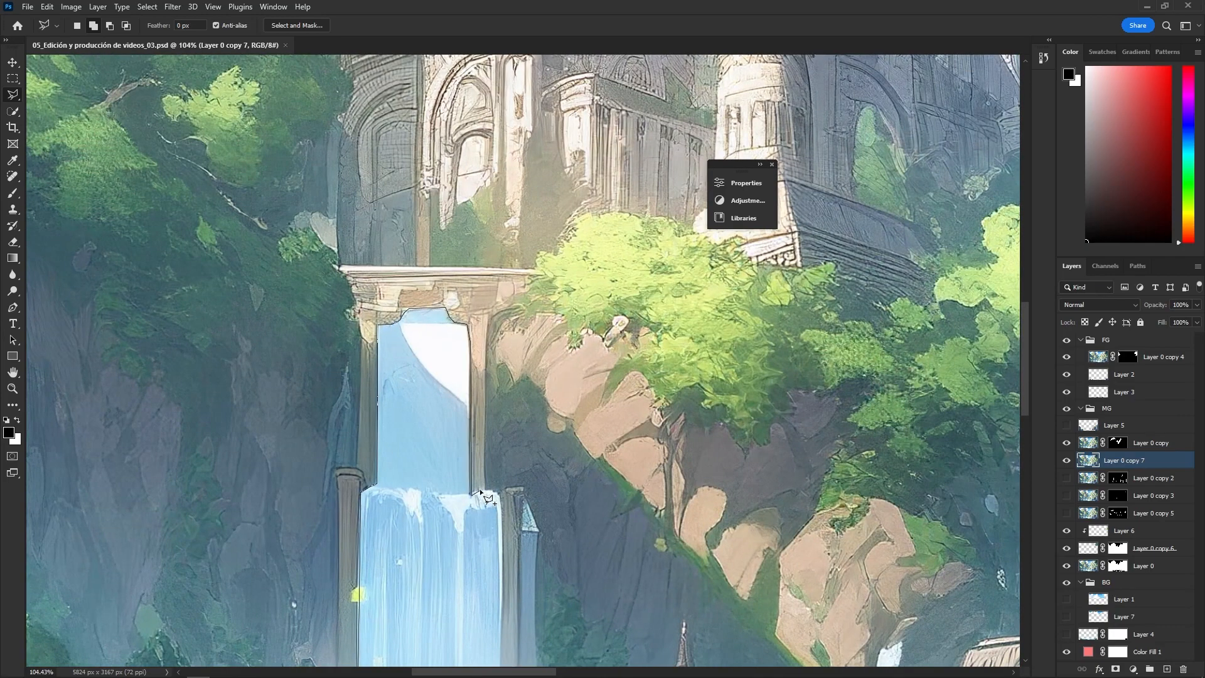
left_click(504, 501)
left_click_drag(504, 500, 525, 276)
Continue the lasso outline around the outside of the tall waterfall's arch and surrounding rock, and close it.
left_click(519, 568)
left_click(544, 572)
left_click(626, 324)
left_click(526, 204)
left_click(461, 173)
left_click(339, 188)
left_click(343, 572)
left_click(412, 645)
left_click(497, 647)
left_click(553, 631)
left_click(565, 609)
Duplicate Layer 0 copy 7 and mask the duplicate with the current selection.
scroll(593, 615, "down", 4)
scroll(560, 400, "up", 4)
mouse_move(815, 581)
left_mouse_down()
mouse_move(561, 399)
mouse_move(179, 301)
left_mouse_up()
scroll(549, 413, "down", 8)
scroll(304, 270, "down", 2)
left_click_drag(560, 266, 675, 382)
scroll(304, 270, "down", 3)
left_click_drag(1126, 460, 1166, 669)
left_click(1115, 669)
key("v")
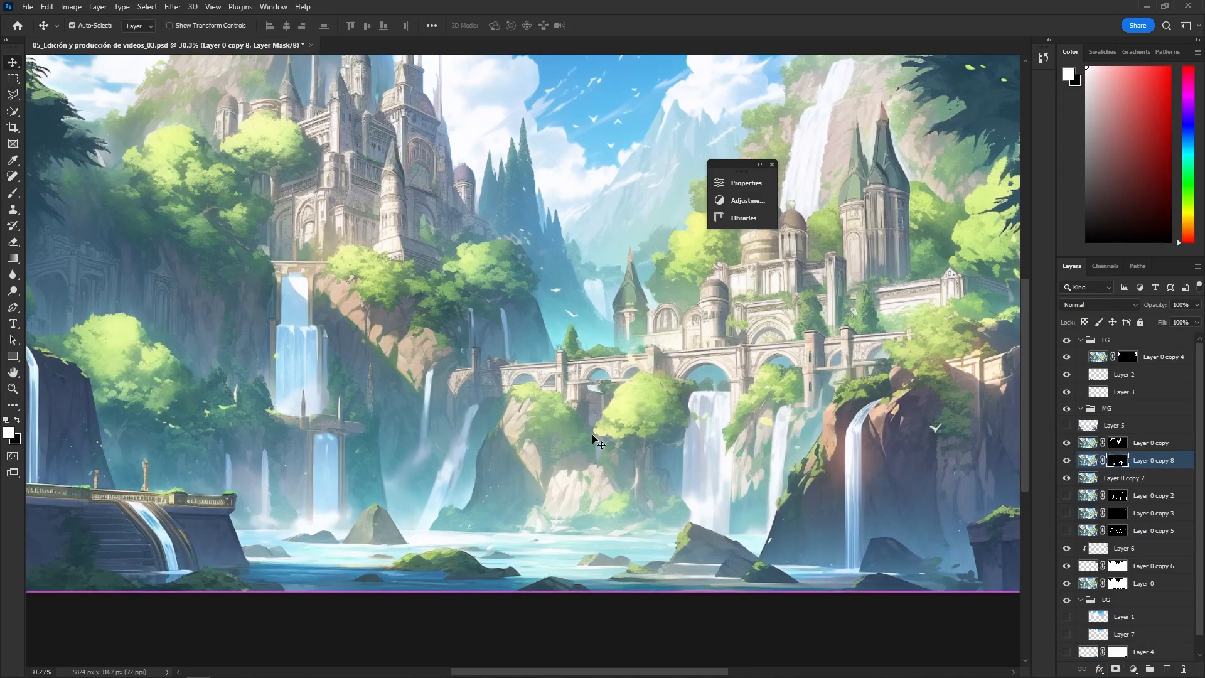
Move the floating Properties group aside and add an empty layer directly below Layer 0 copy 7.
left_click_drag(738, 164, 871, 64)
scroll(691, 433, "up", 2)
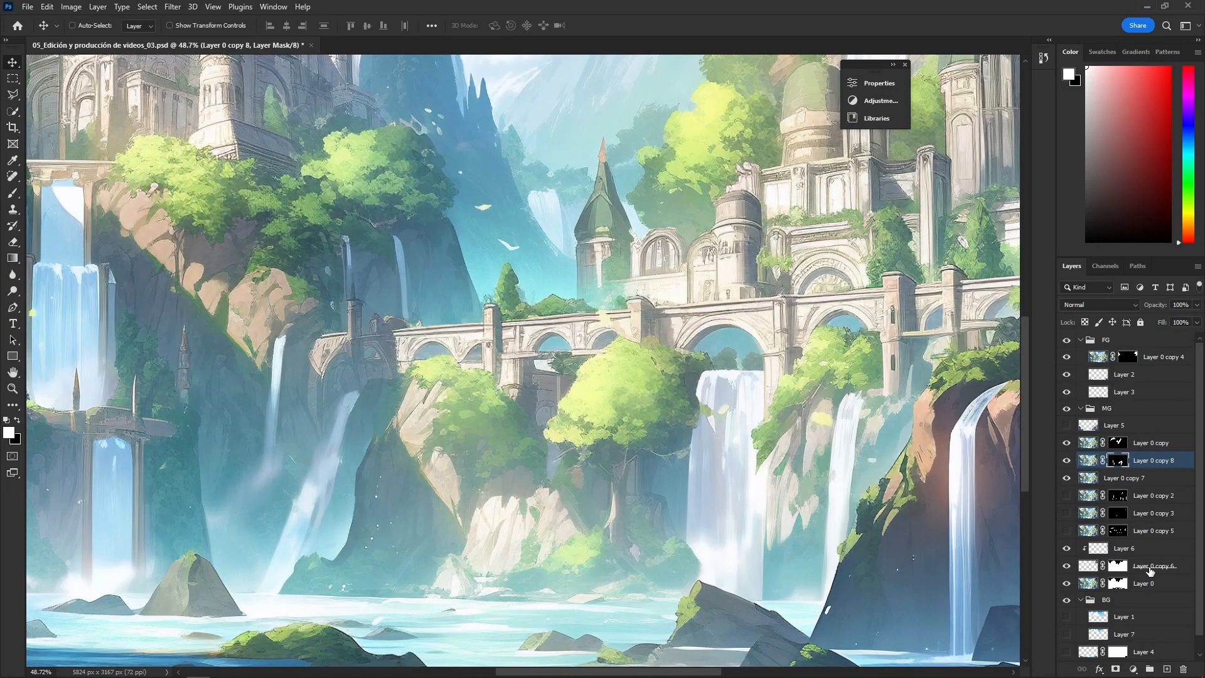
scroll(1150, 577, "down", 1)
left_click(1131, 485)
left_click(1166, 669)
scroll(694, 414, "up", 5)
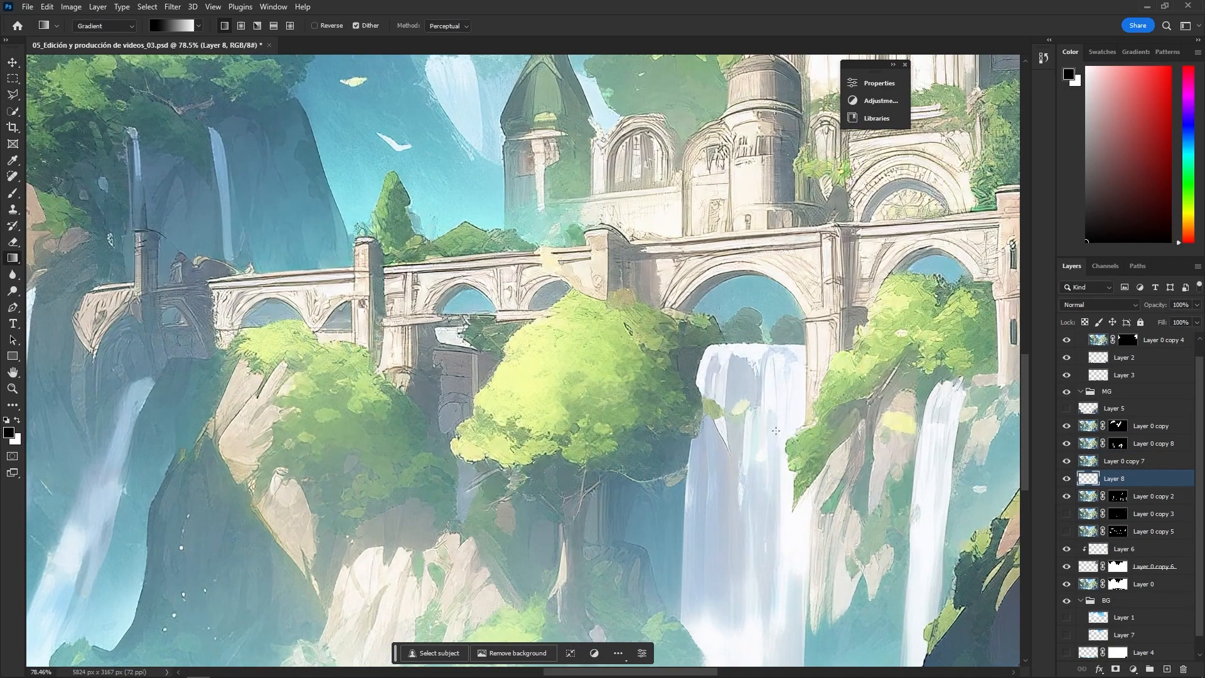
Hide Layer 0 copy, copy 8 and copy 7, and retouch the central waterfalls on Layer 8 with the Clone Stamp.
key("g")
left_click(755, 397, "alt")
key("s")
left_click(741, 395, "alt")
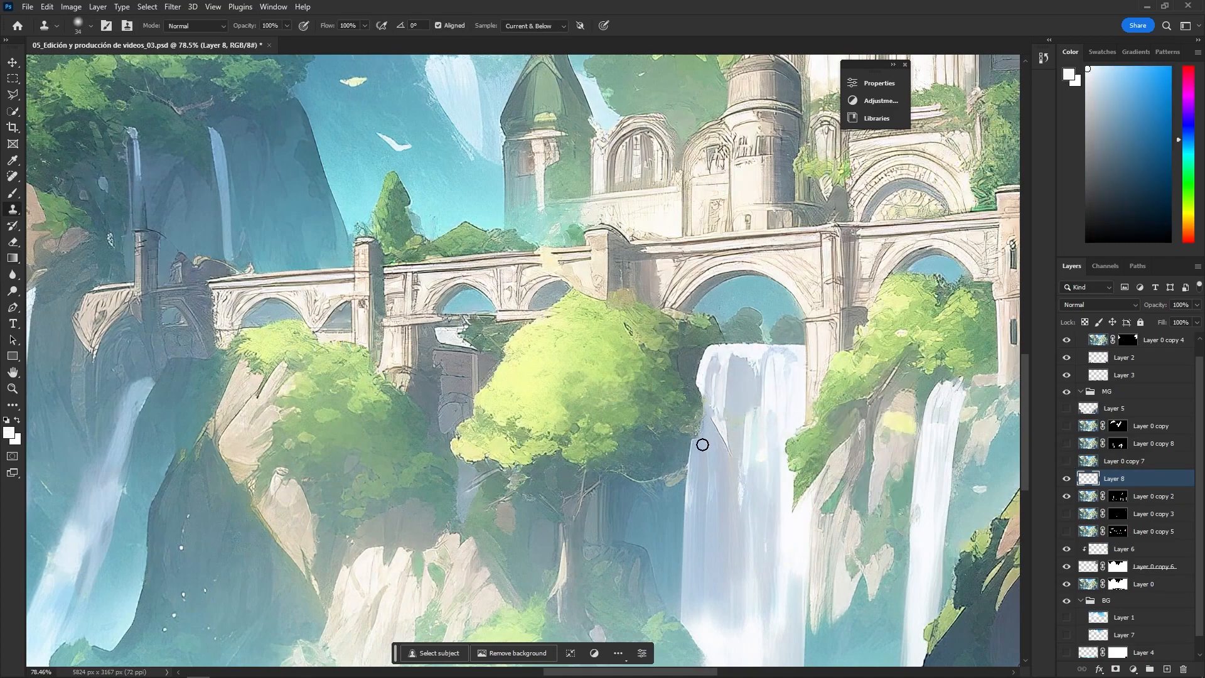
scroll(689, 474, "down", 2)
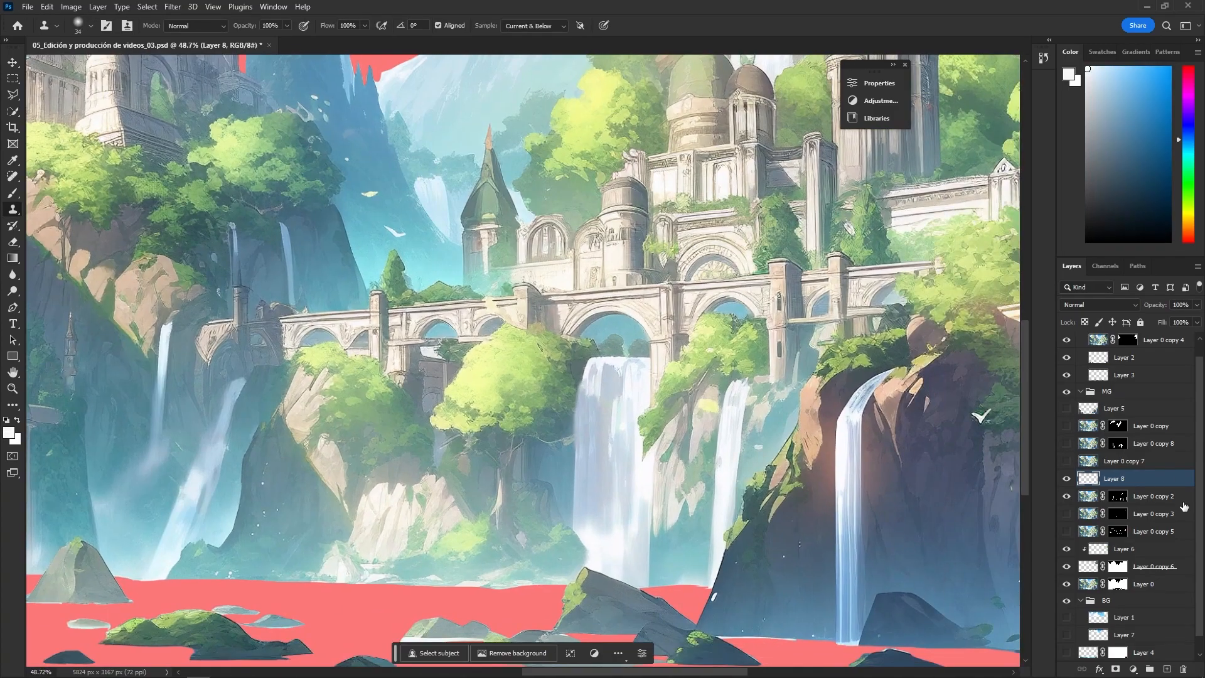
scroll(646, 433, "up", 4)
mouse_move(636, 405)
left_mouse_down()
mouse_move(649, 458)
mouse_move(659, 439)
mouse_move(656, 496)
left_mouse_up()
scroll(653, 483, "down", 6)
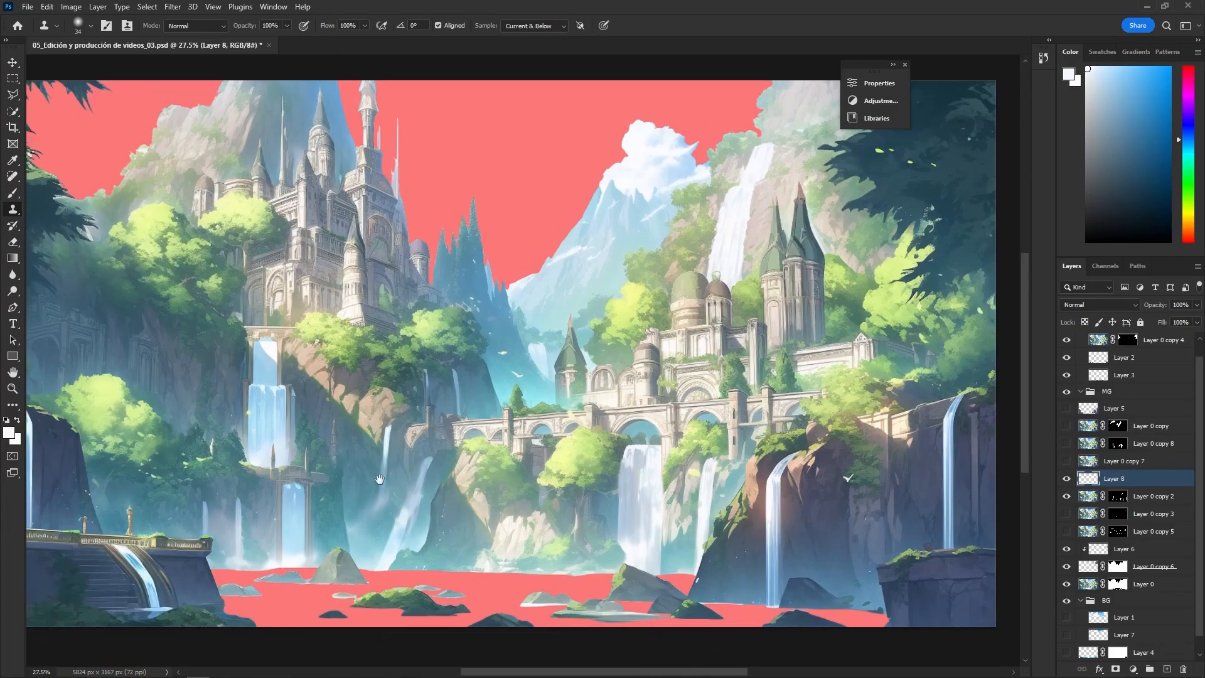
scroll(282, 468, "up", 8)
left_click_drag(476, 321, 462, 417)
left_click(516, 341, "alt")
scroll(534, 401, "down", 7)
Group Layer 8 and Layer 0 copy 2 as Waterfalls, and show Layer 1 and Layer 7 in the BG group.
left_click(1123, 495, "shift")
key("ctrl+g")
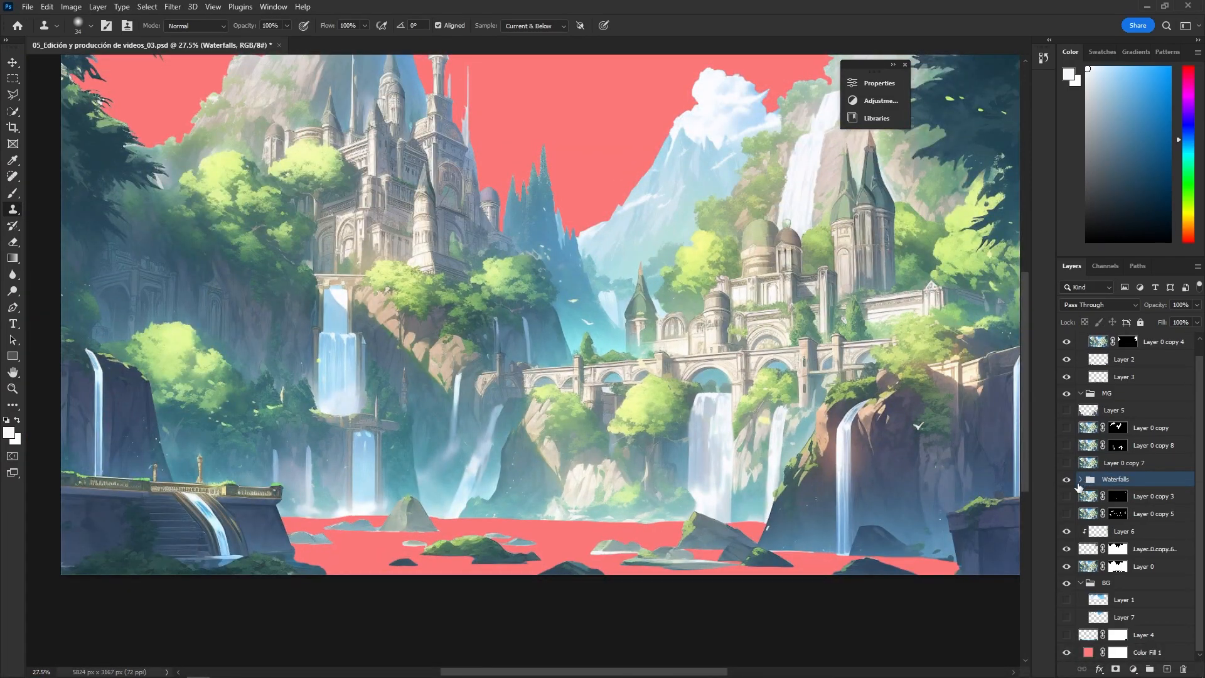
left_click_drag(1067, 600, 1067, 618)
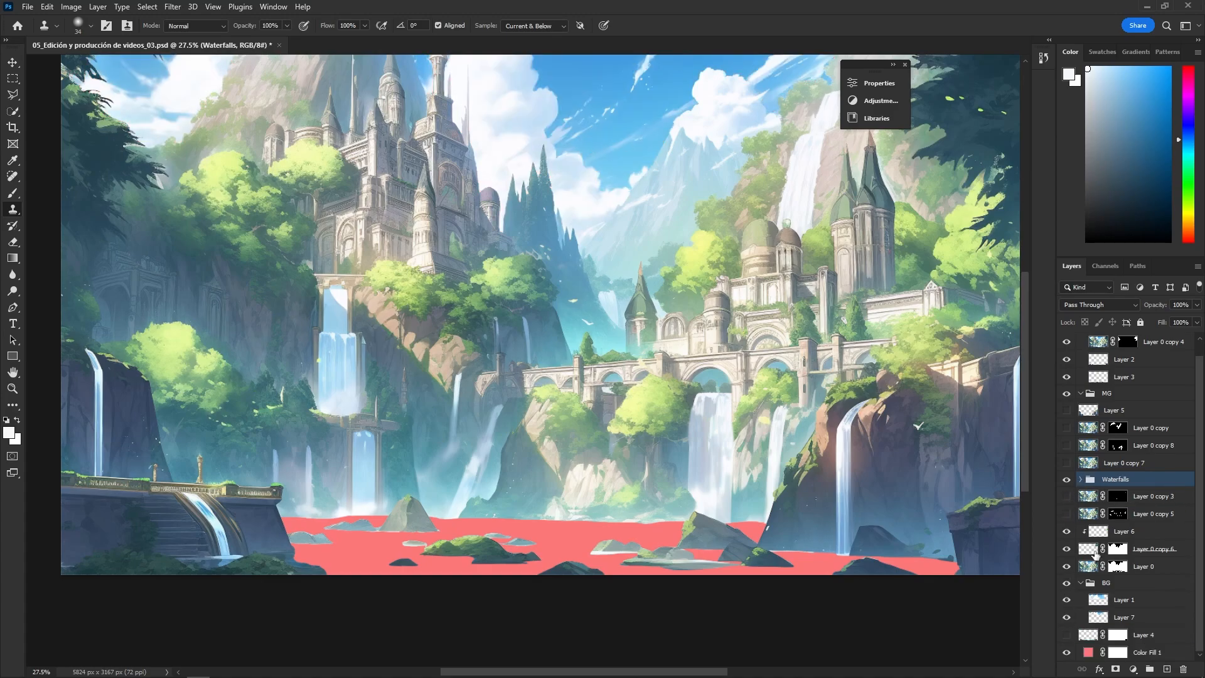
left_click(1080, 582)
left_click(1067, 478)
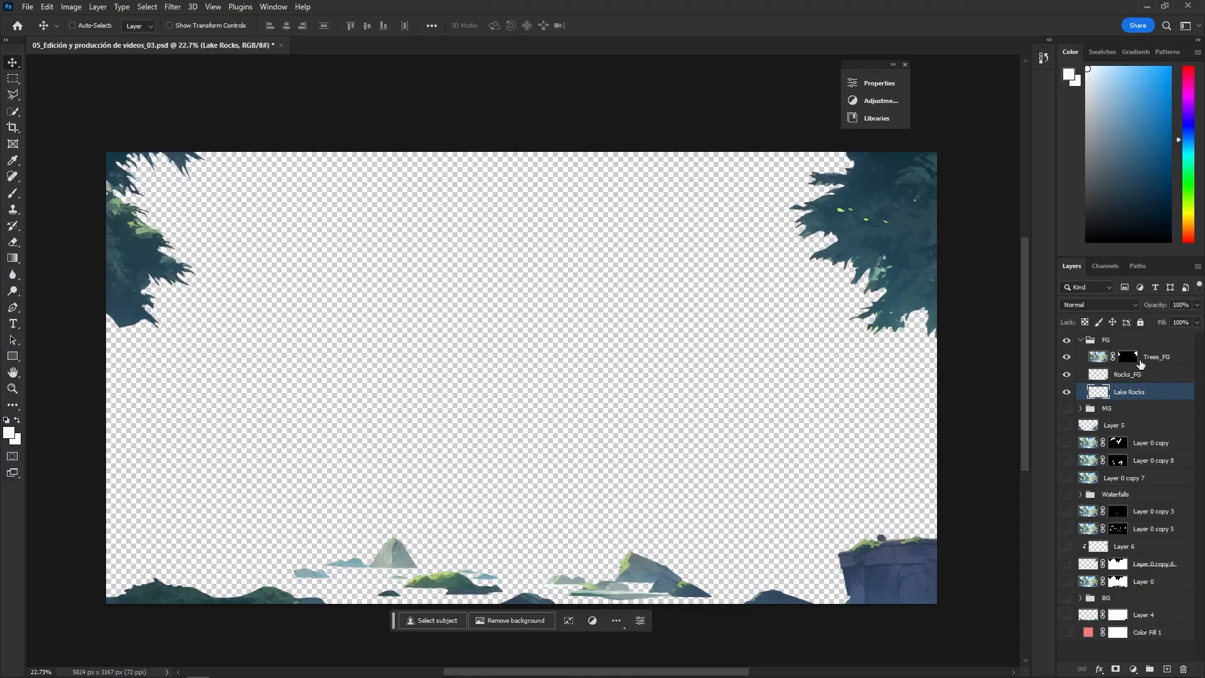
Ungroup the FG and MG groups and show Layer 5.
left_click(1124, 341)
key("ctrl+shift+g")
left_click(1134, 397)
key("ctrl+shift+g")
left_click(1125, 397)
left_click(1066, 394)
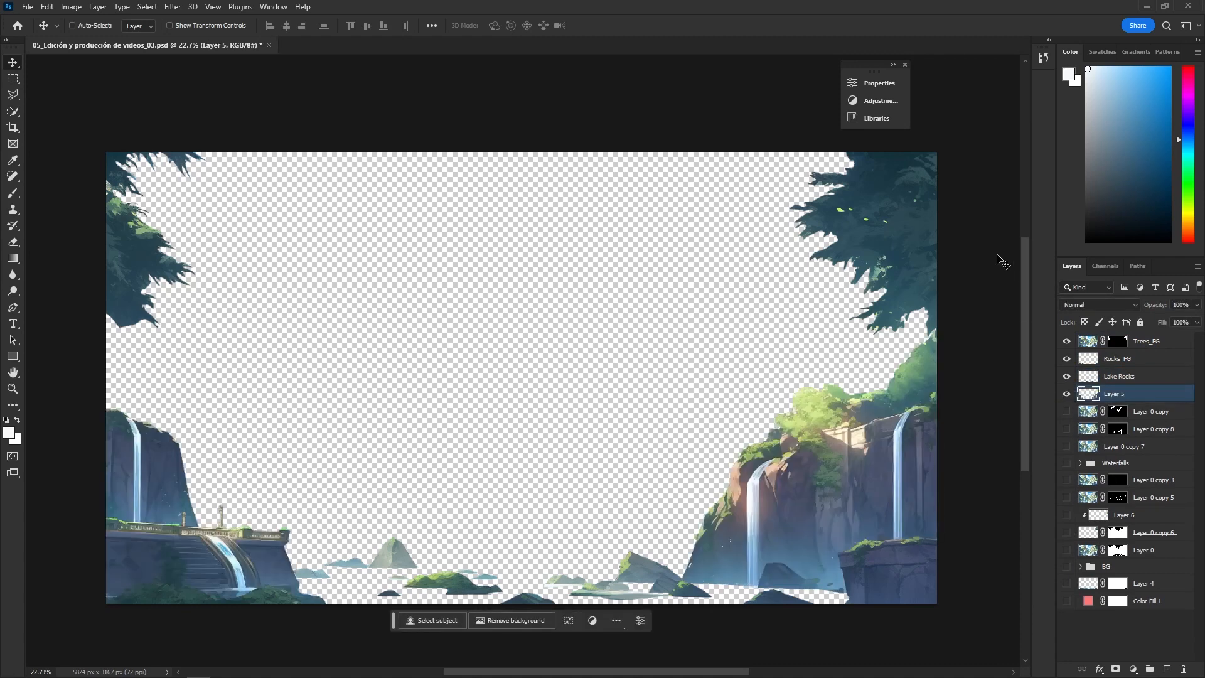
Rename Layer 5 as Waterfalls_MG.
left_click(1066, 412)
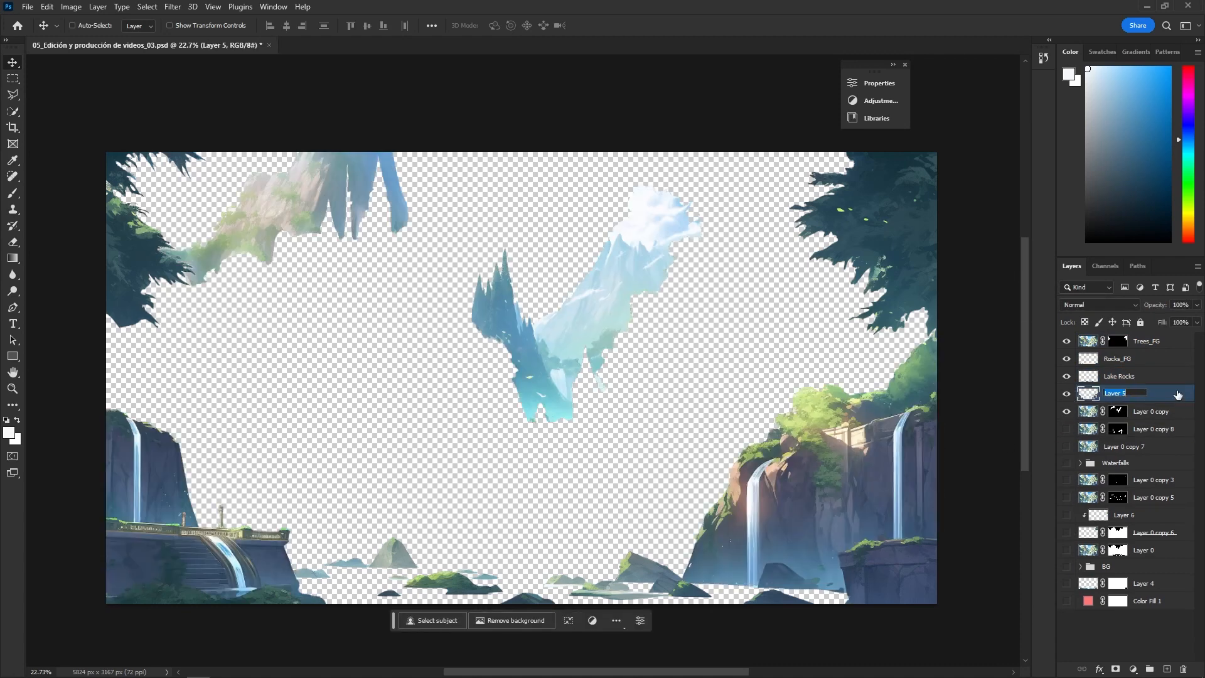
type("_MG")
key("Tab")
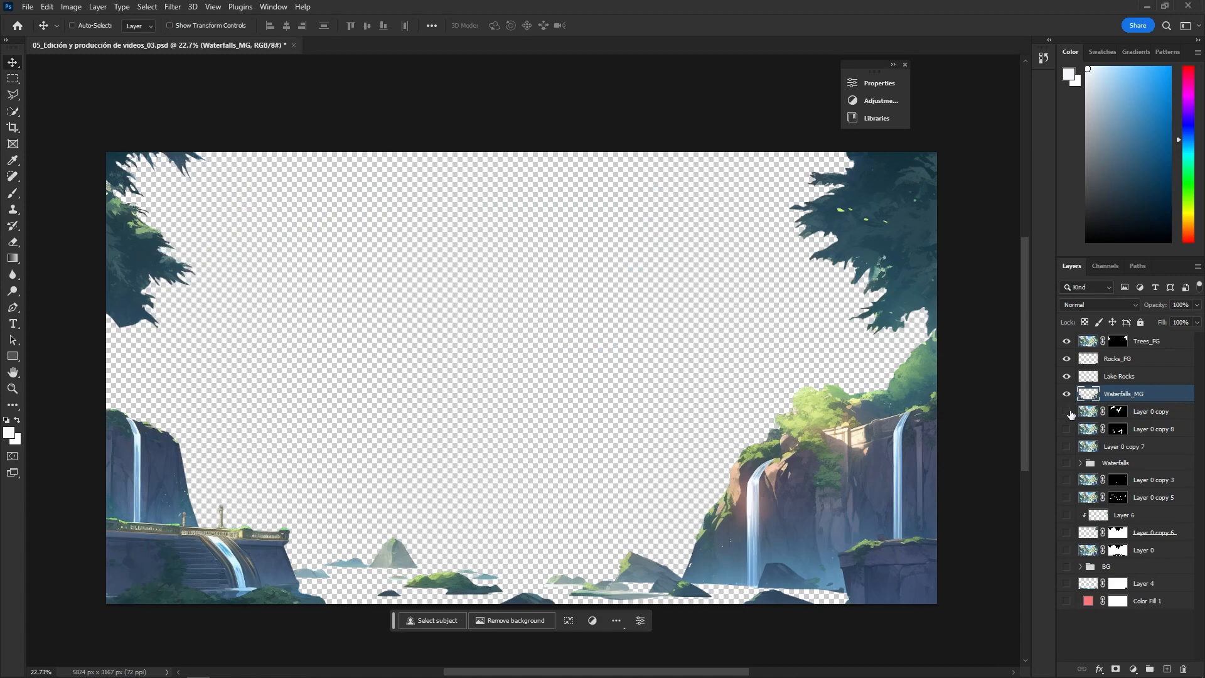
Rename Layer 0 copy as Mountains_BG and move it directly above the BG group.
type("Mountains_BG")
key("Return")
left_click_drag(1155, 414, 1158, 559)
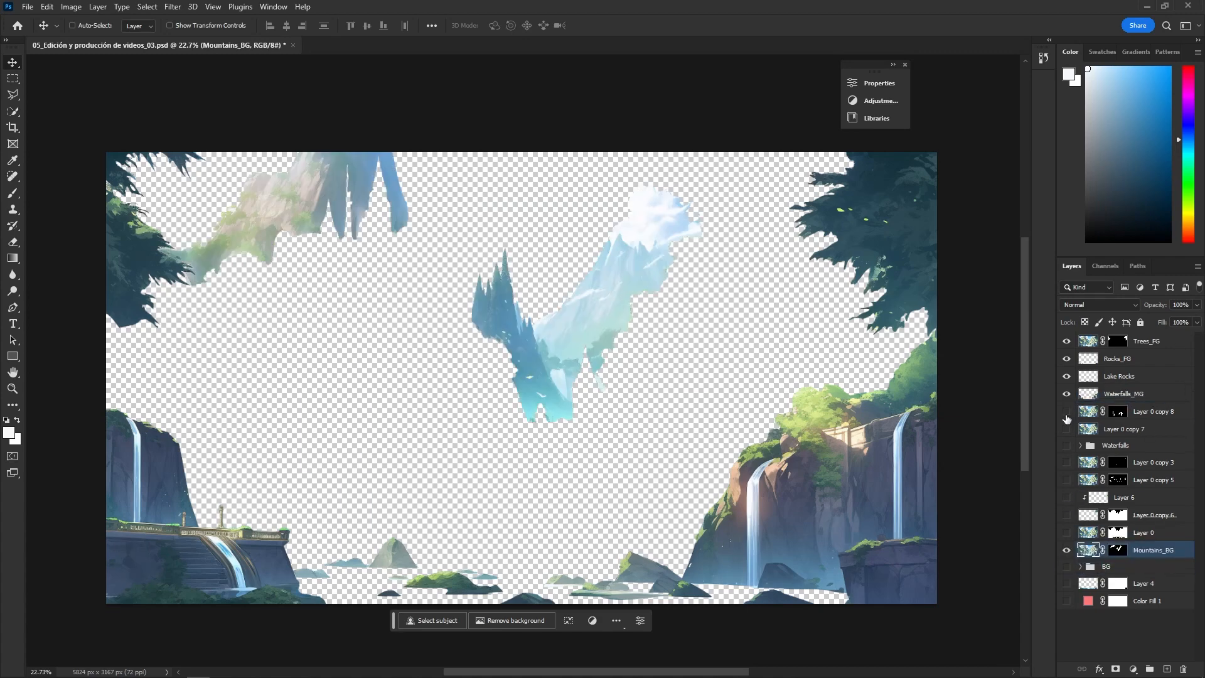
Show Layer 0 copy 8, rename it Waterfalls_contour, and show the Waterfalls group.
left_click(1067, 412)
double_click(1164, 417)
type("WaterFalls")
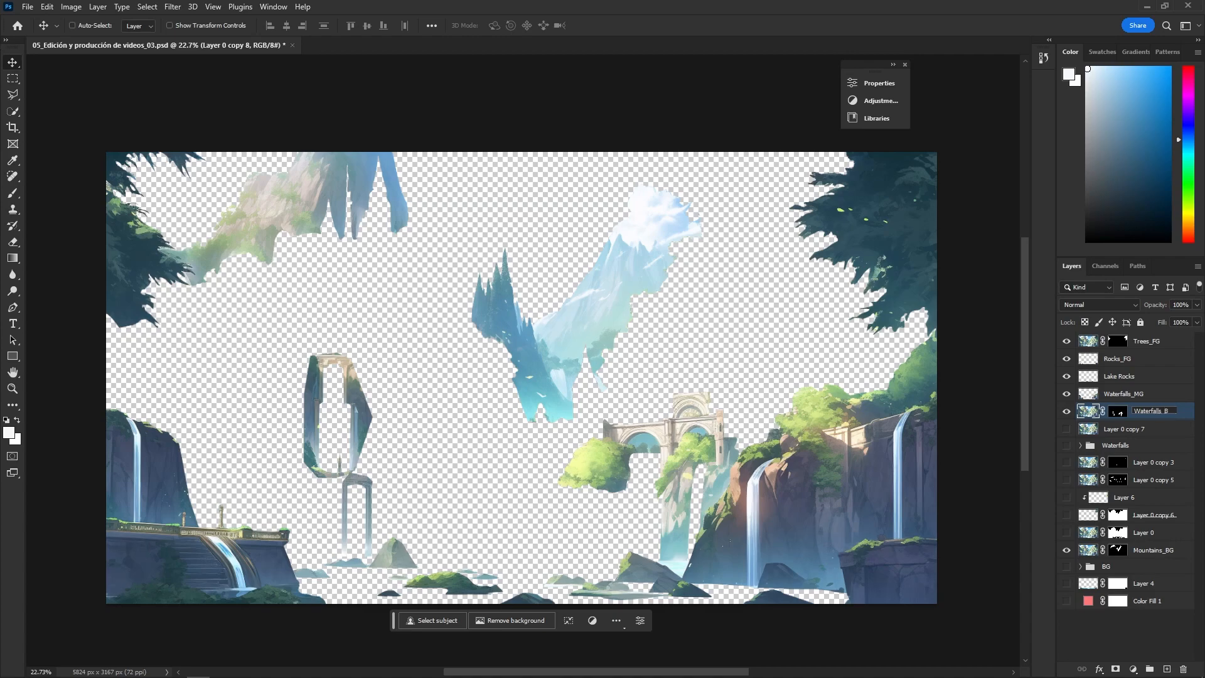
type("_contour")
key("Return")
left_click(1067, 445)
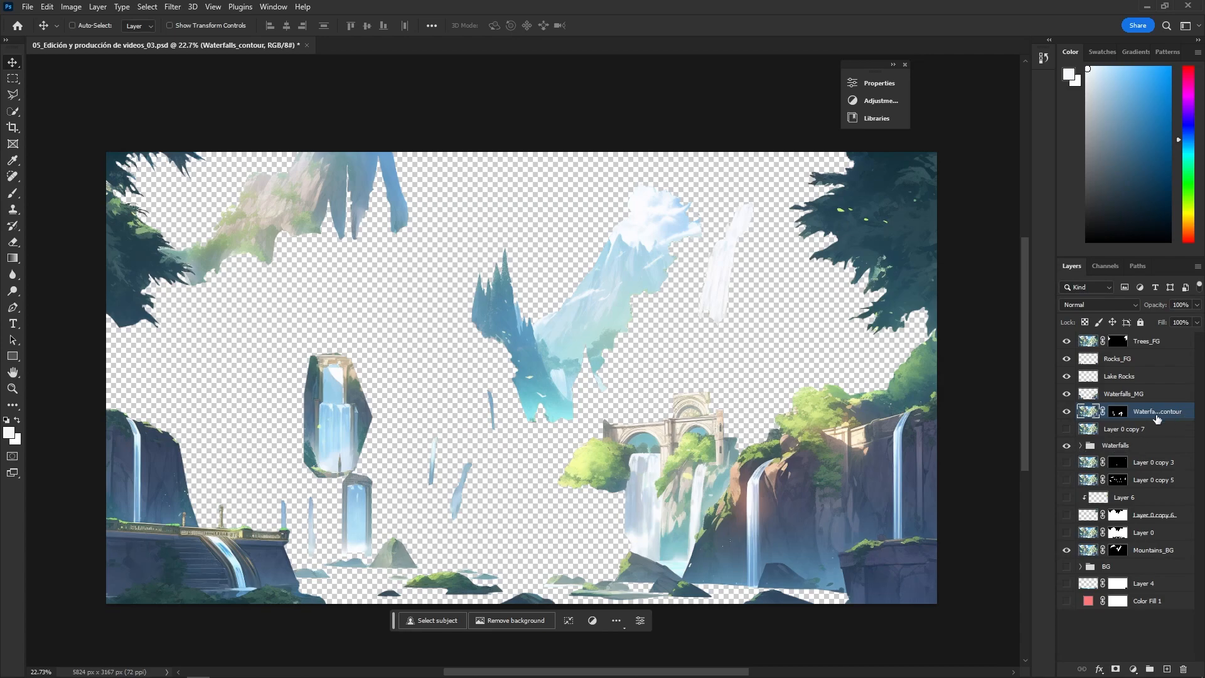
Move Layer 0 copy 7 below the Waterfalls group and rename Layer 0 copy 3 as Falling leaf.
left_click_drag(1158, 429, 1061, 450)
left_click(1067, 463)
double_click(1153, 463)
type("Falling leaf")
key("Return")
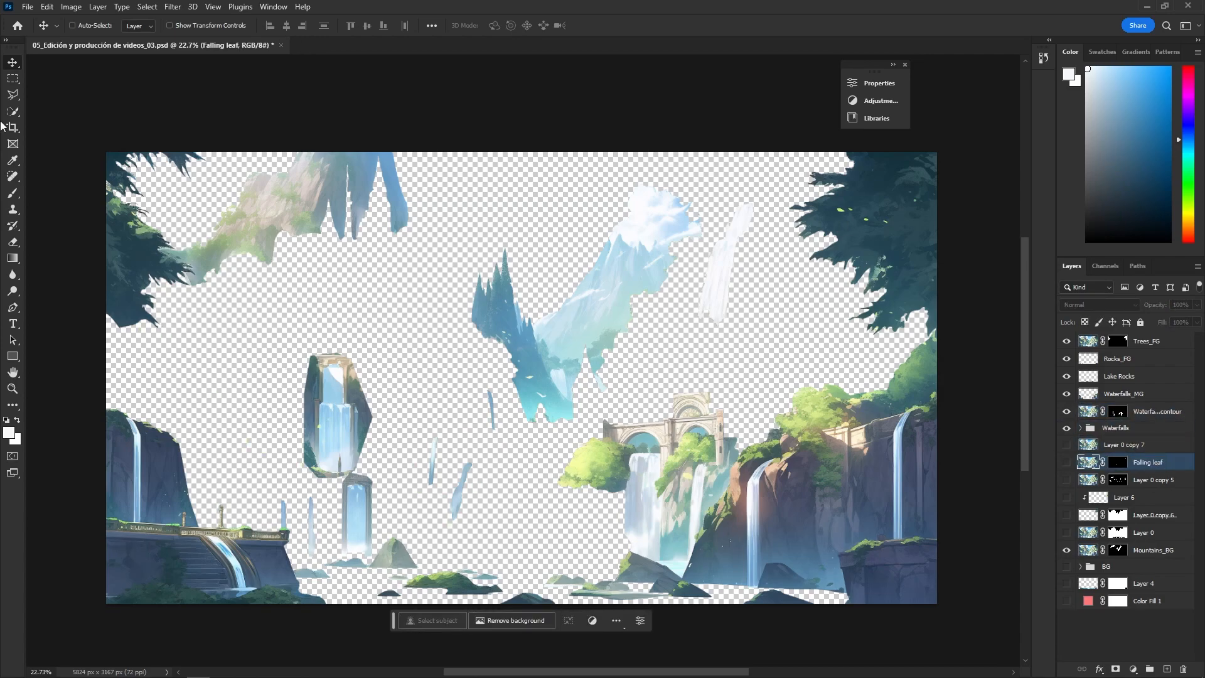
Show Layer 0 copy 5 to check its content, rename it Trees_To_Movement and hide it again.
left_click(1066, 479)
double_click(1158, 479)
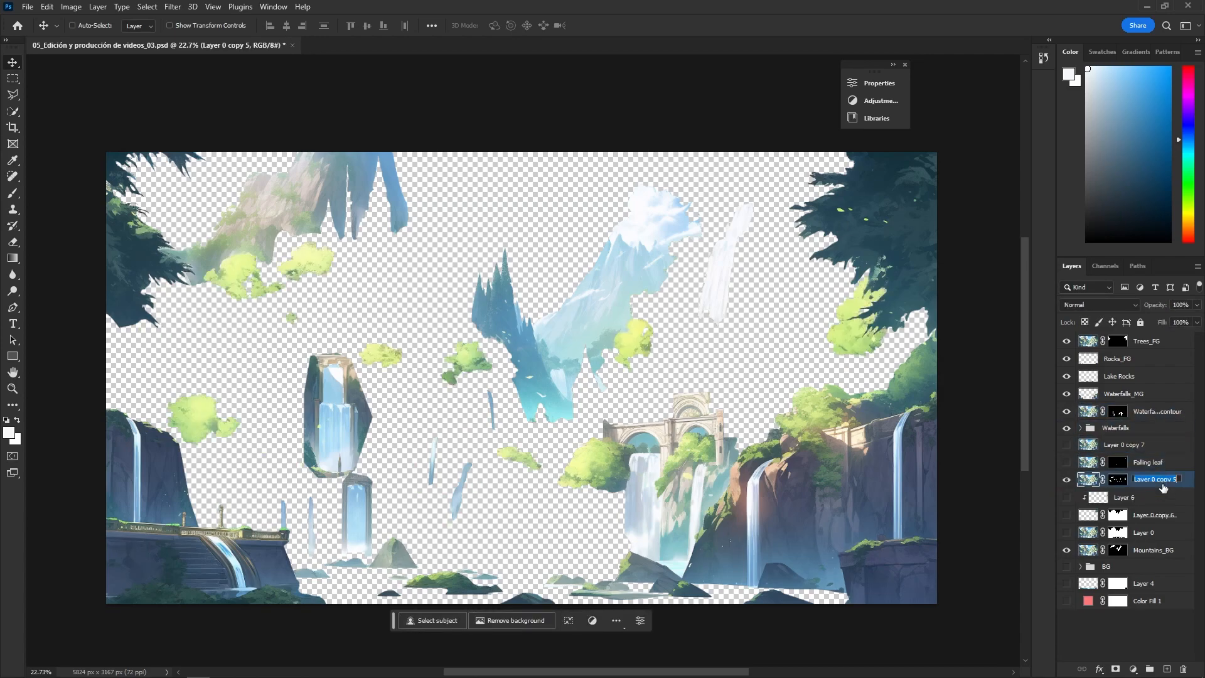
type("Trees_To_Movement")
key("Return")
left_click(1067, 479)
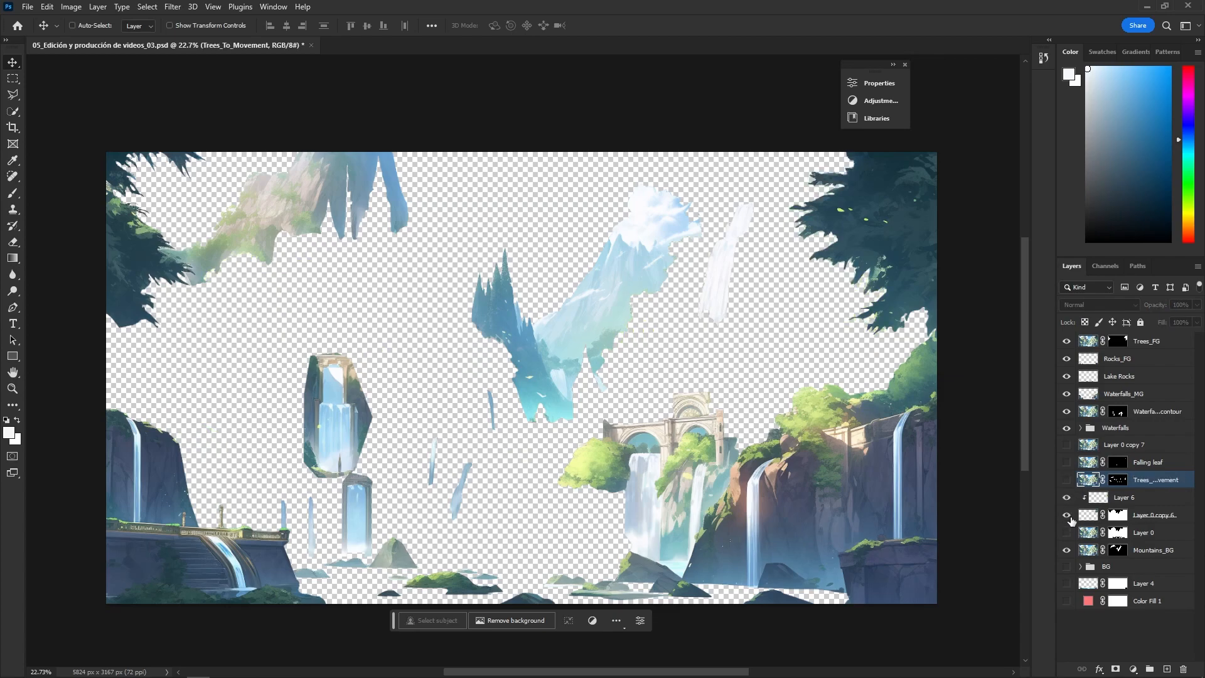
Show Layer 0 copy 6 and Layer 0, and check the castle and mountain layers in isolation.
left_click_drag(1067, 515, 1067, 533)
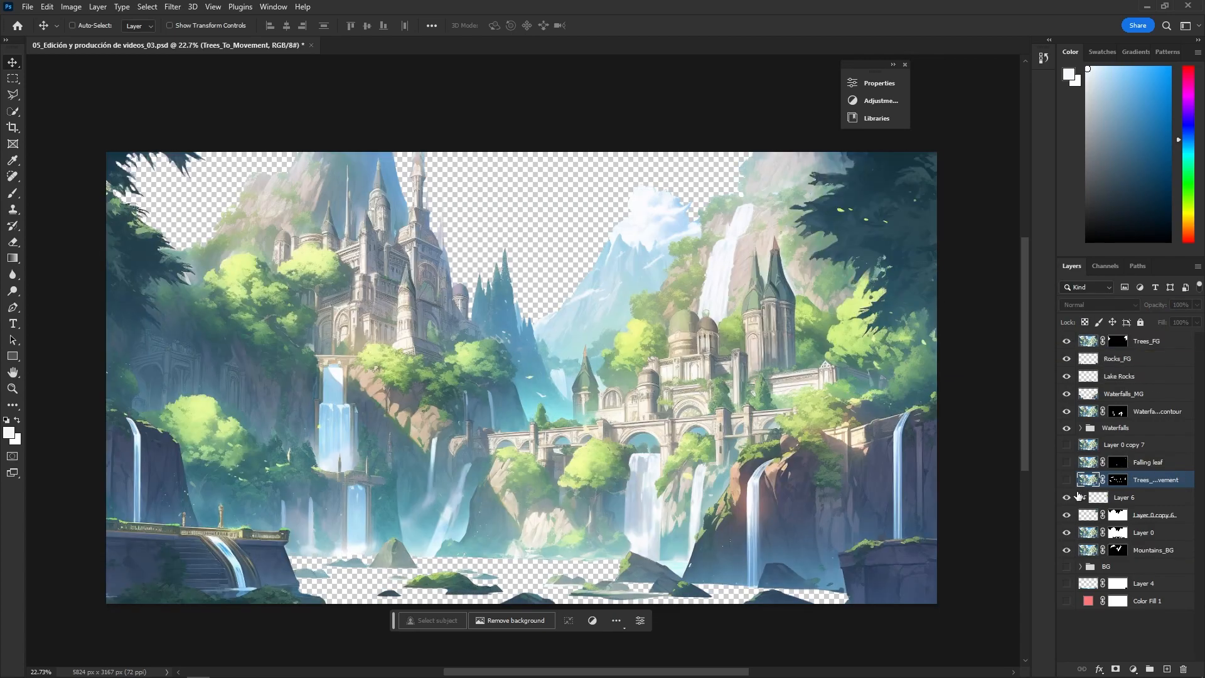
left_click(1133, 500)
left_click(1159, 516, "shift")
left_click(1148, 516)
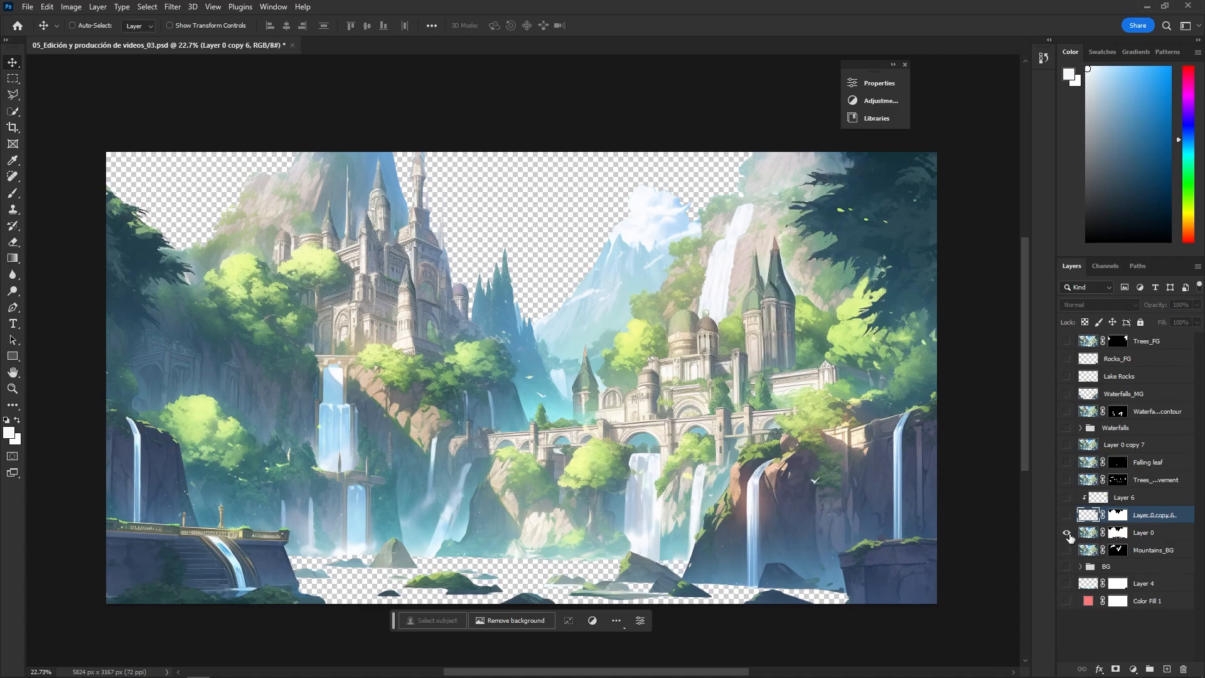
left_click(1121, 445)
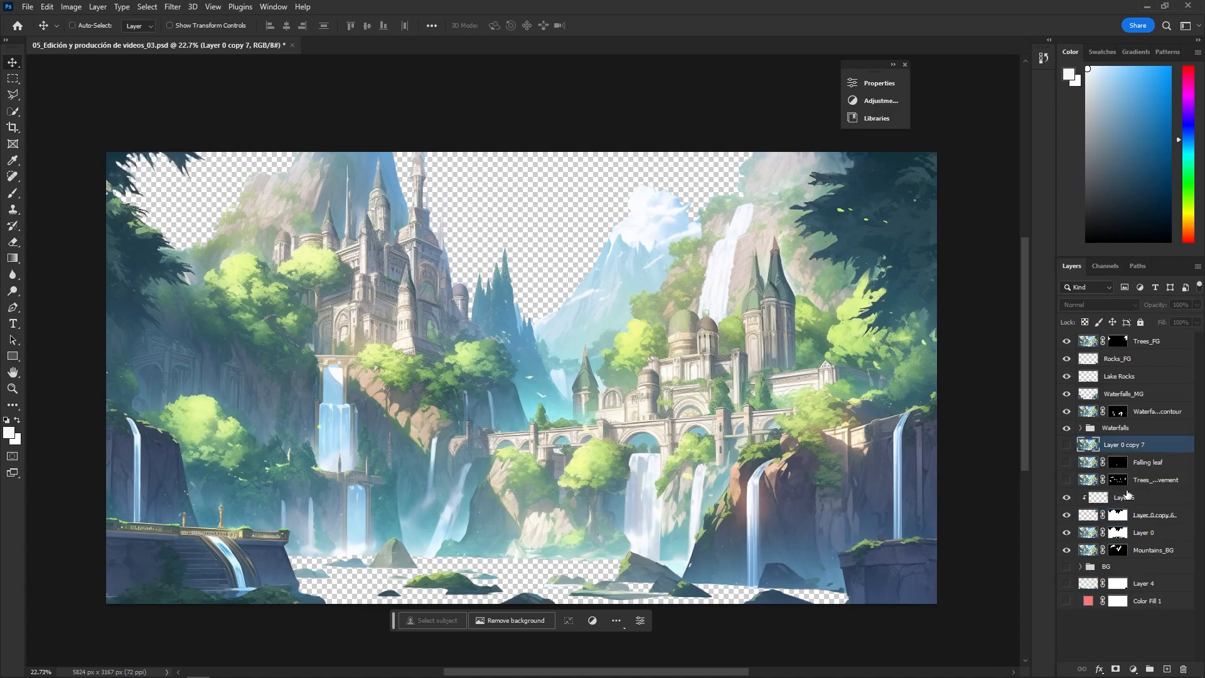
left_click(1065, 551, "alt")
left_click(1065, 550, "alt")
Show the BG group and rename it Sky_BG.
left_click(1066, 567)
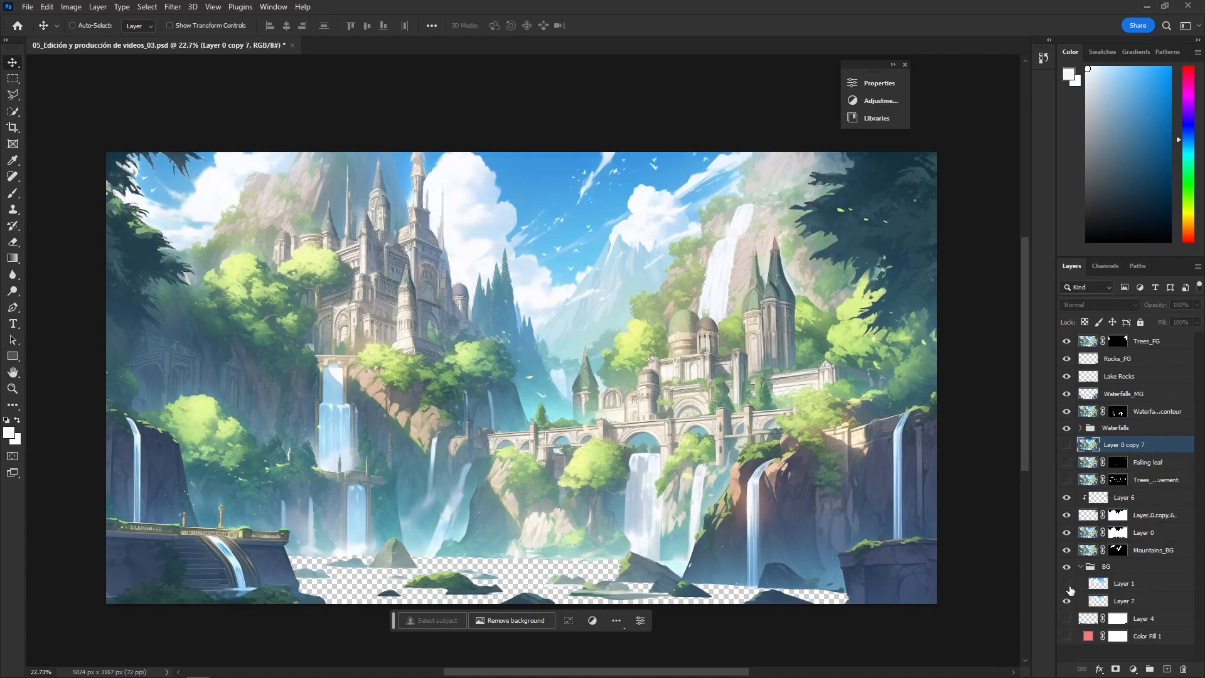
double_click(1107, 566)
type("Sky_BG")
key("Return")
Show Layer 4 and rename it Lake.
left_click(1088, 533)
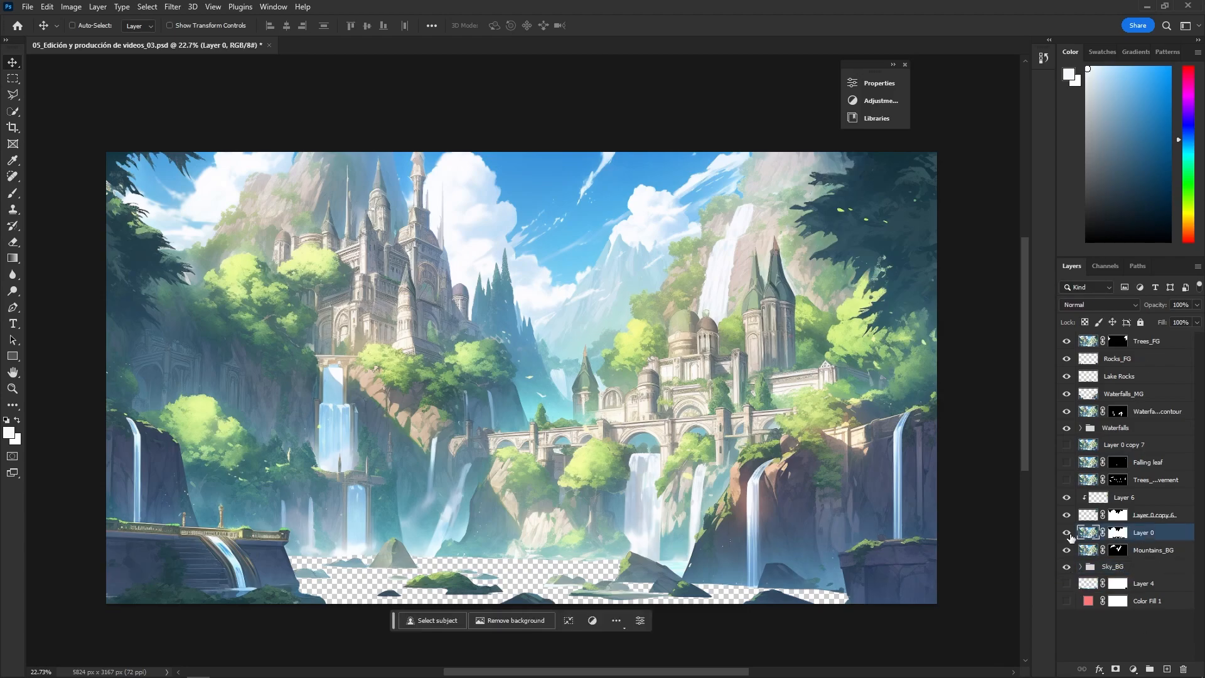
left_click(1066, 583)
left_click(1067, 583)
left_click(1067, 583)
double_click(1156, 583)
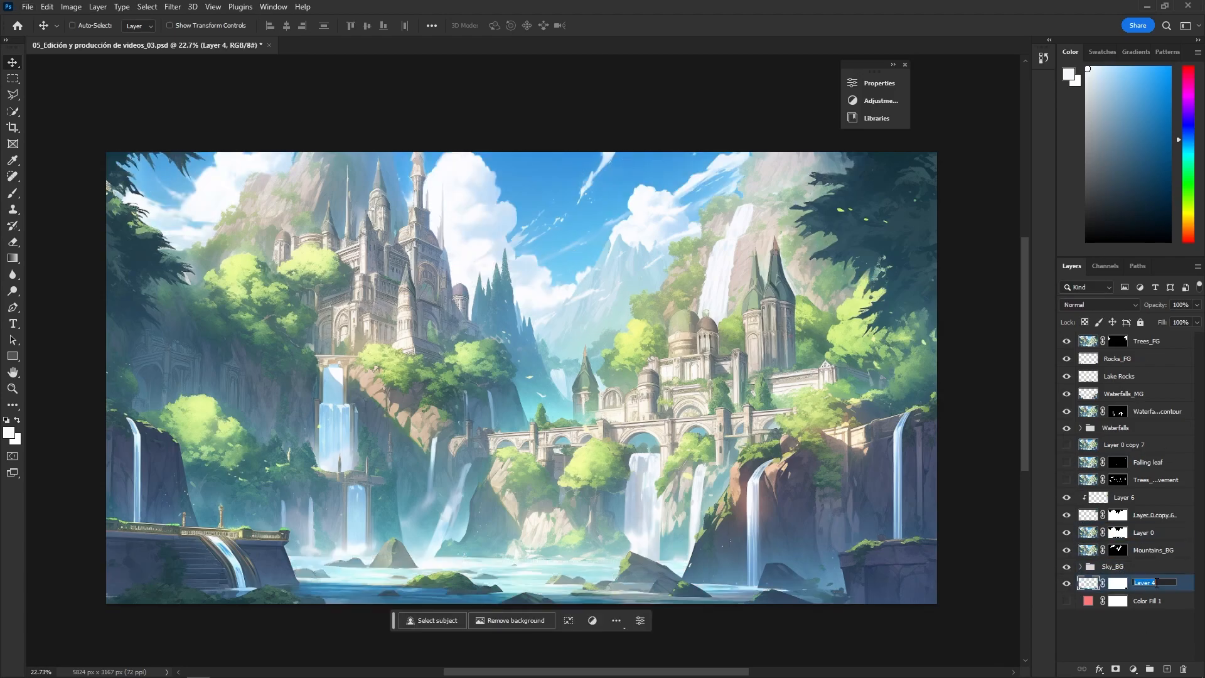
Merge Layer 6, Layer 0 copy 6 and Layer 0 into one layer and rename it Mountain Fix.
mouse_move(1118, 533)
left_mouse_down()
mouse_move(1118, 439)
mouse_move(1126, 519)
left_mouse_up()
left_click(1145, 498)
left_click(1154, 534, "shift")
key("ctrl+e")
left_click(1067, 499, "alt")
left_click(1068, 499, "alt")
type("Mountain Fix")
key("Return")
left_click(607, 259)
Place Layer 0 copy 7 below Lake and rename it Base, and move Falling leaf to the top of the stack.
left_click_drag(1118, 445, 1120, 497)
left_click(1123, 447)
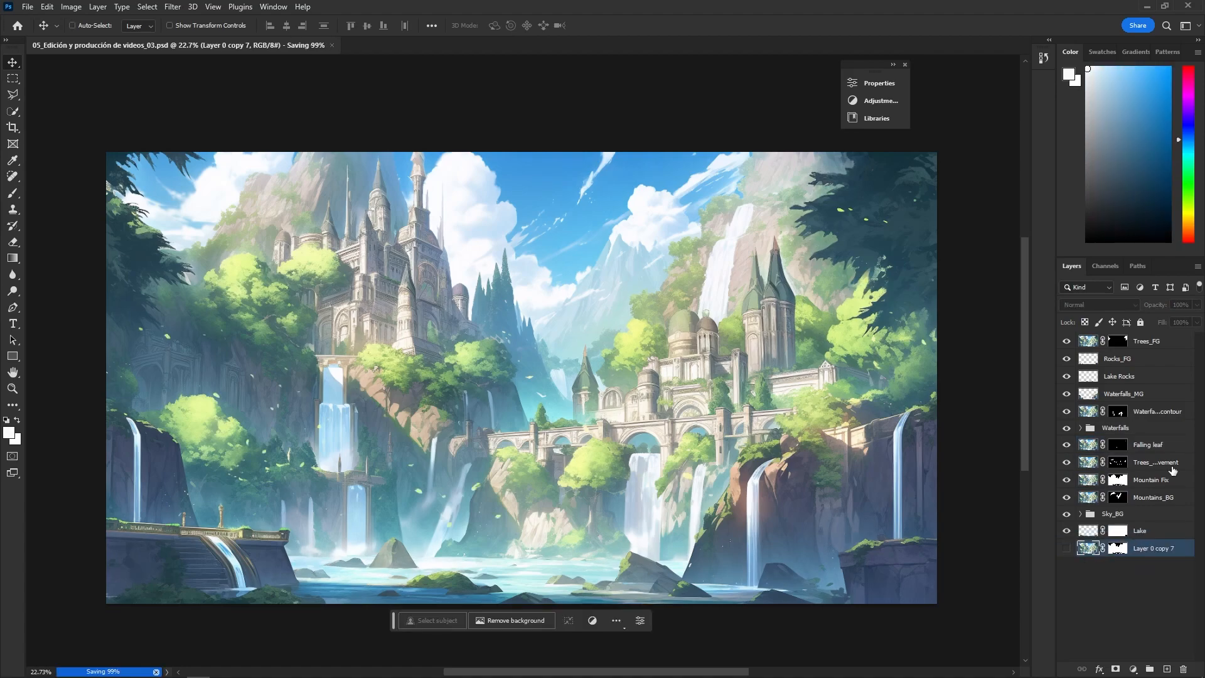
type("Base")
key("Return")
left_click(1139, 337)
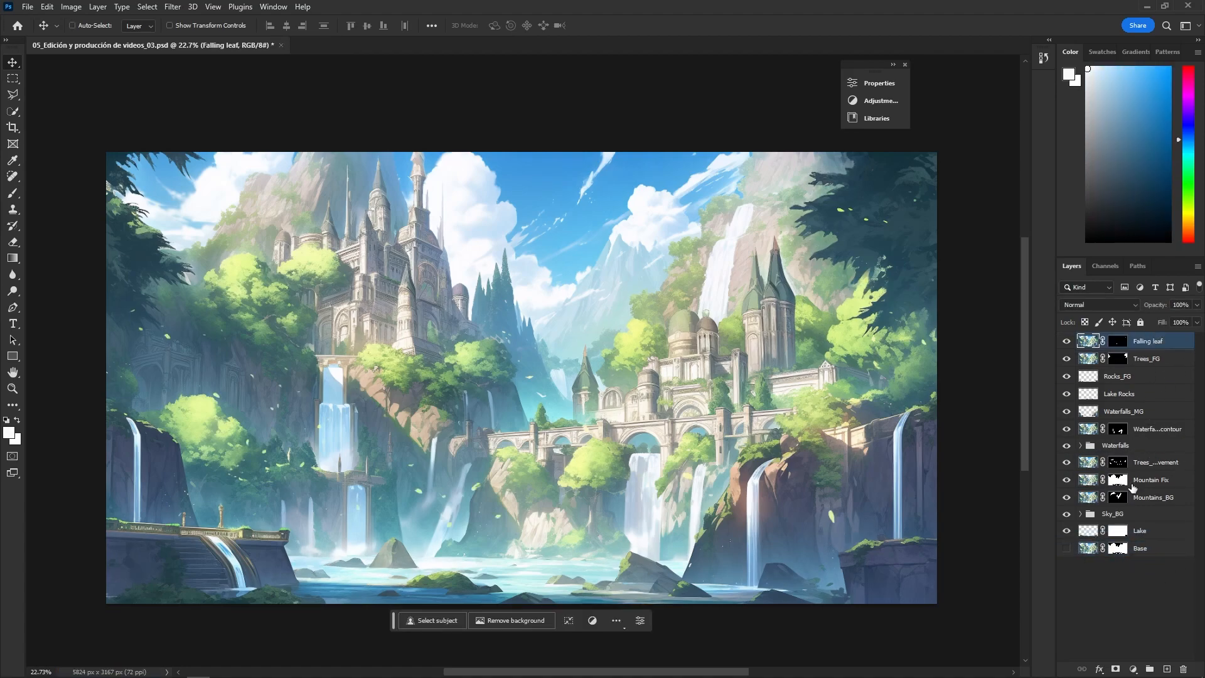